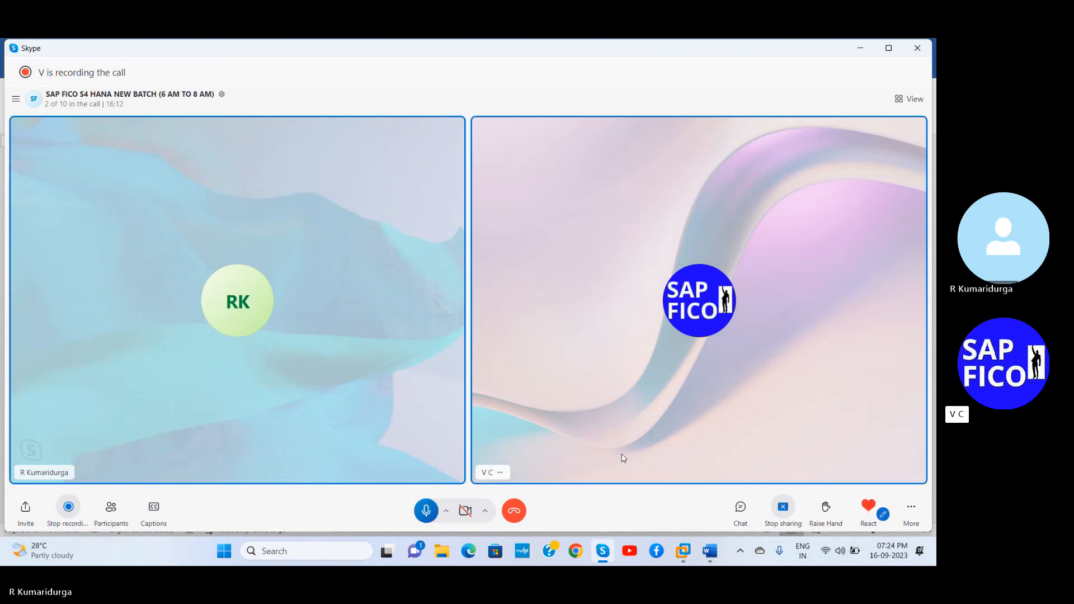
Step: Mute the microphone in the Skype call and switch to the open Word document
left_click(422, 514)
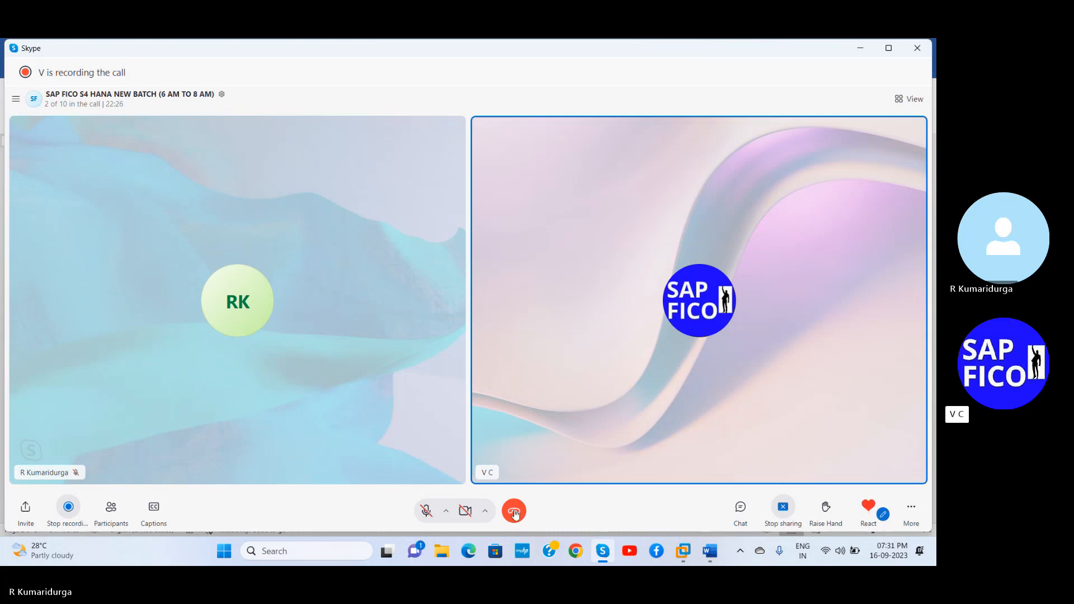
mouse_move(708, 556)
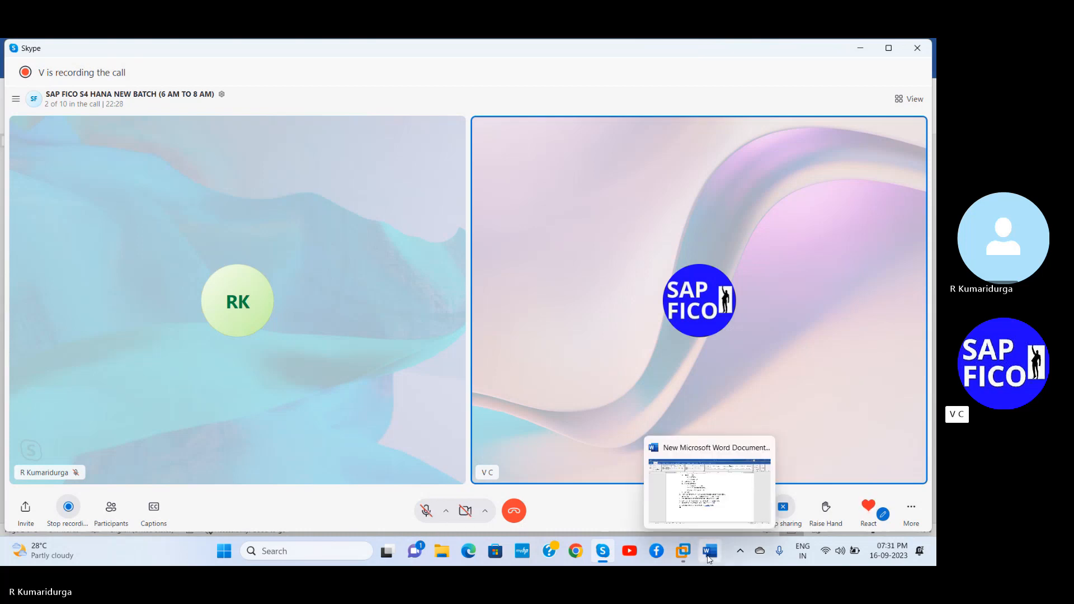
left_click(709, 502)
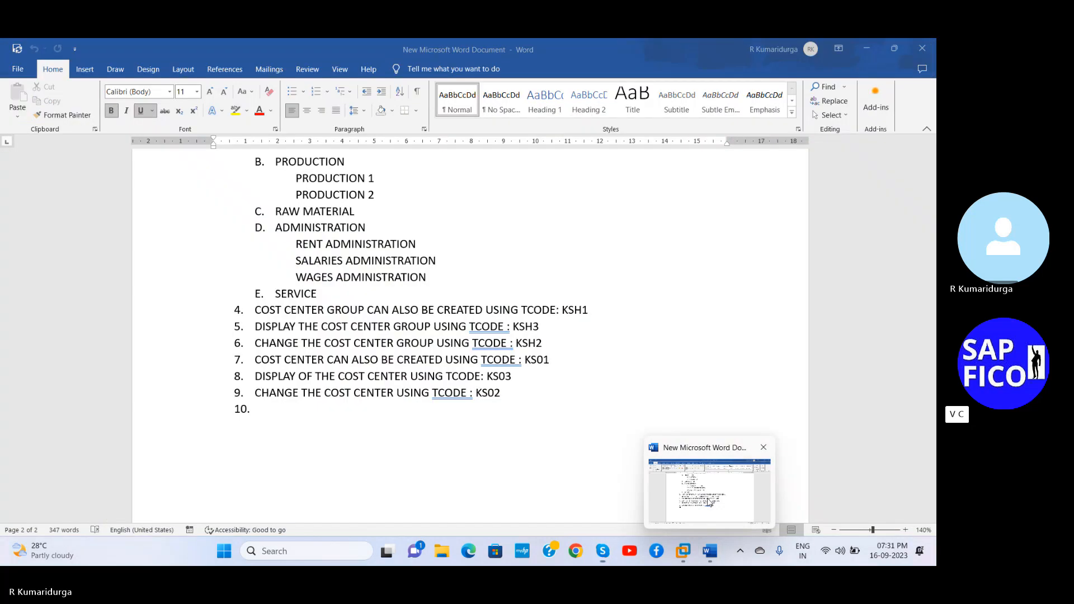
Step: Write list item 10 as "CREATE STATISTICAL KEY FIGURES USING TCODE: KK01" and start a new item
left_click(269, 413)
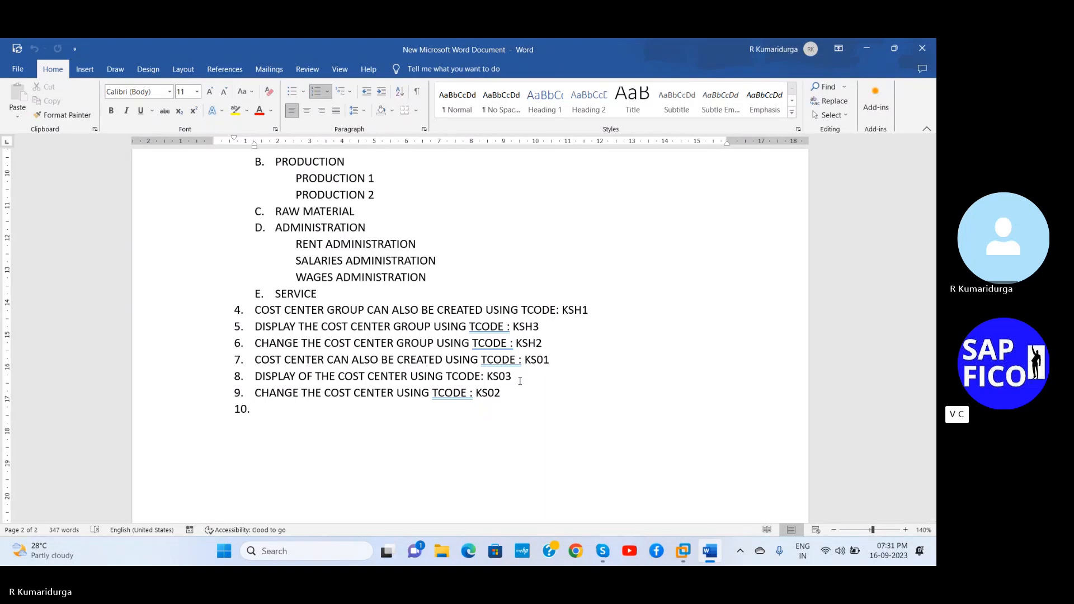
type("C")
key("BackSpace")
type("CREATE ST")
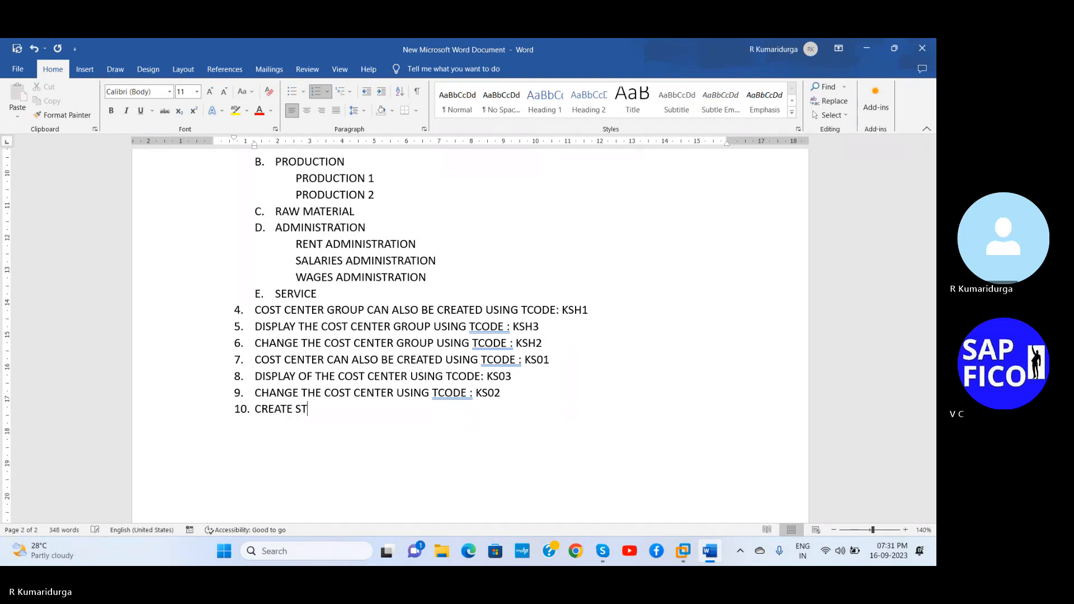
type("ATIST")
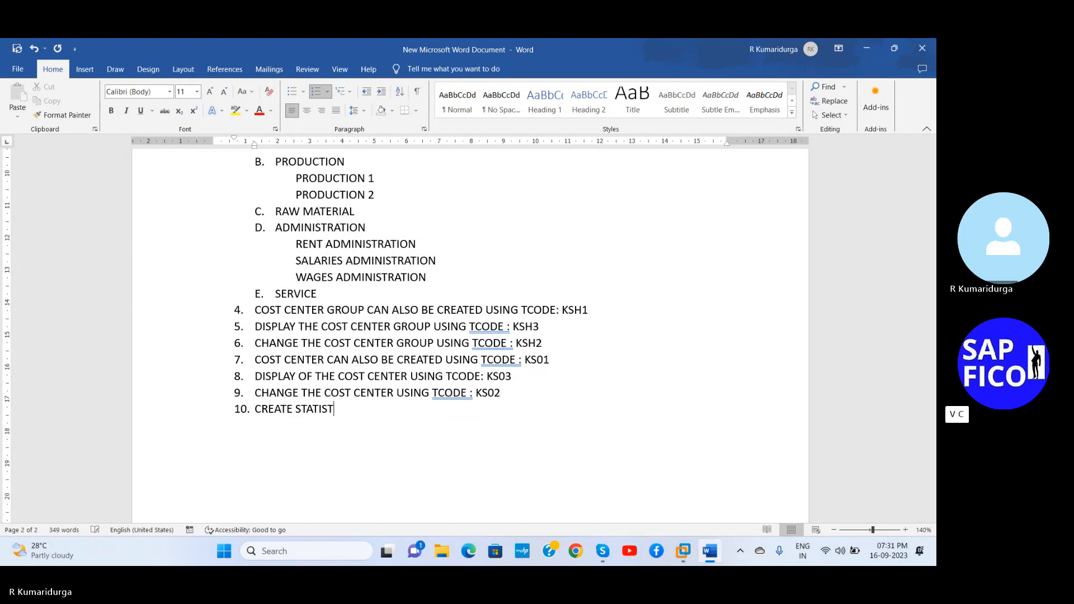
type("ICAL KEY FIGURES")
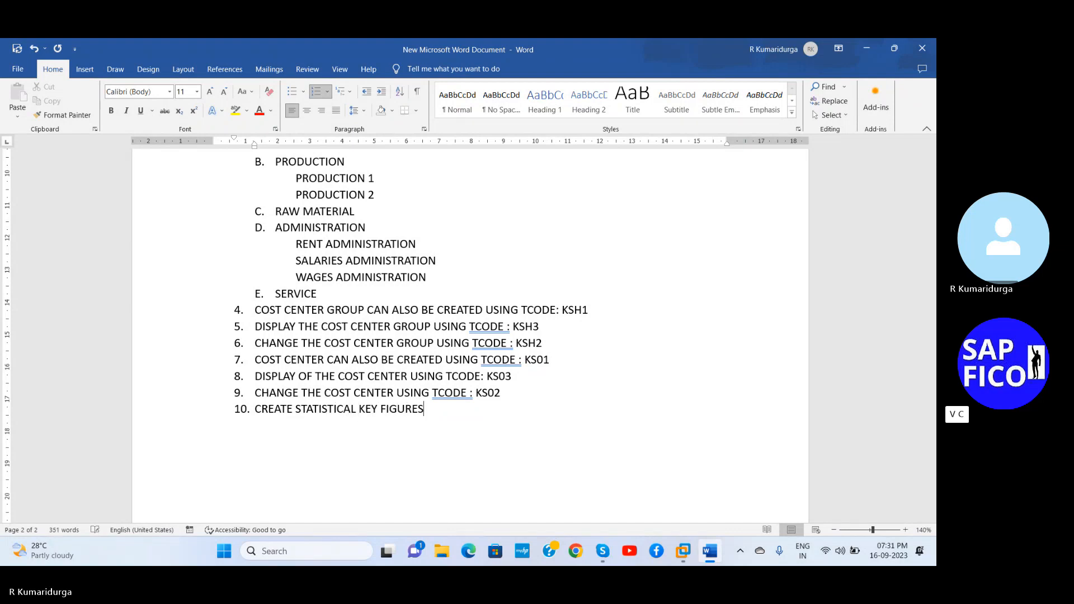
type(" USING TCODE: KK")
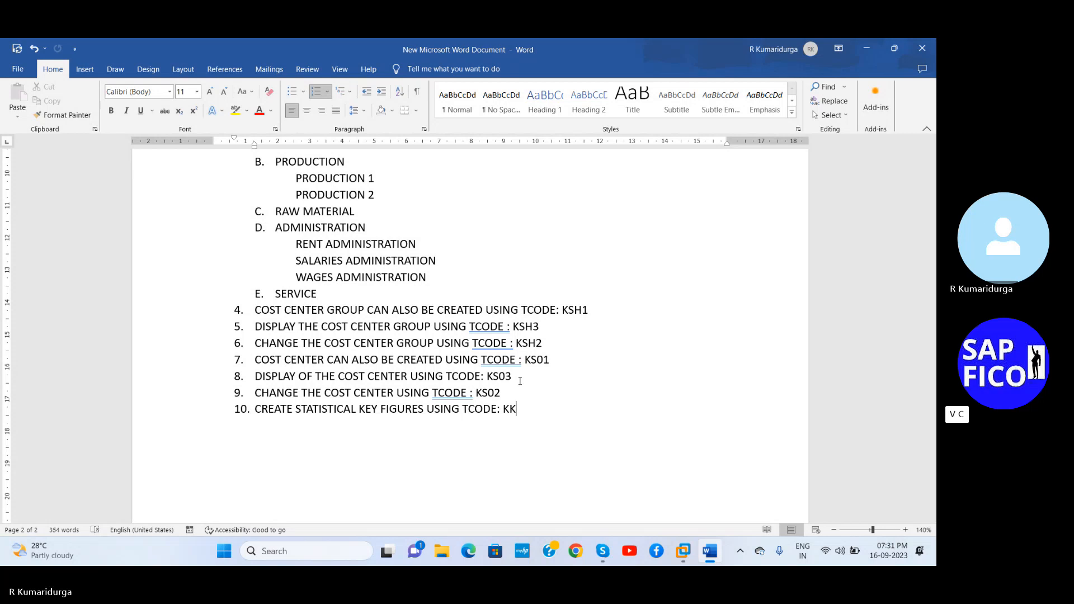
type("01")
key("Return")
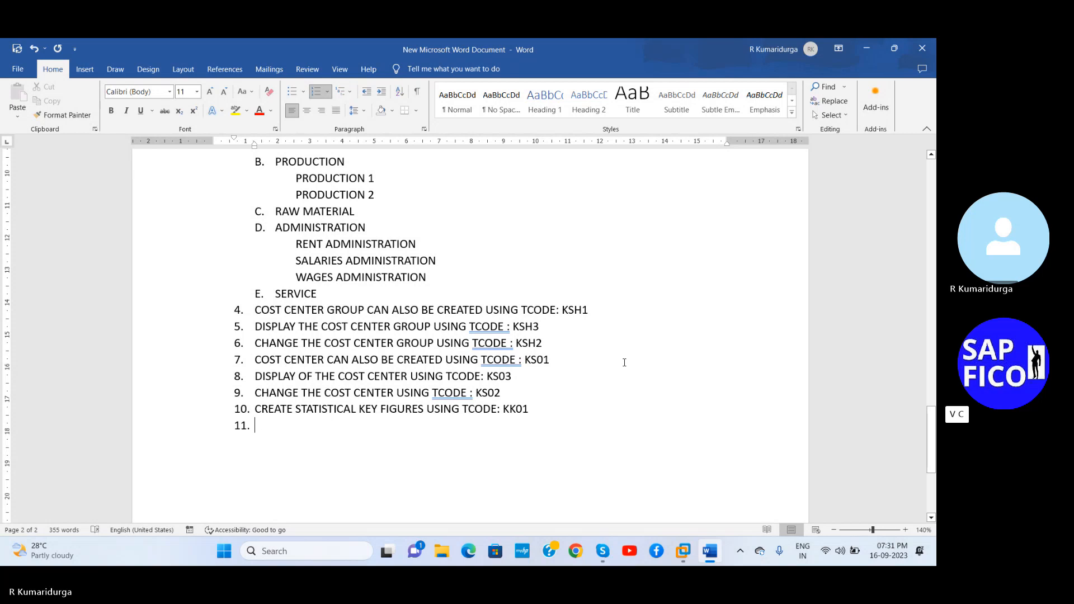
Step: Write list item 11 as "CHANGE THIS STATISTICAL KEY FIGURE USING TCODE: KK02" and start a new item
type("CHAN")
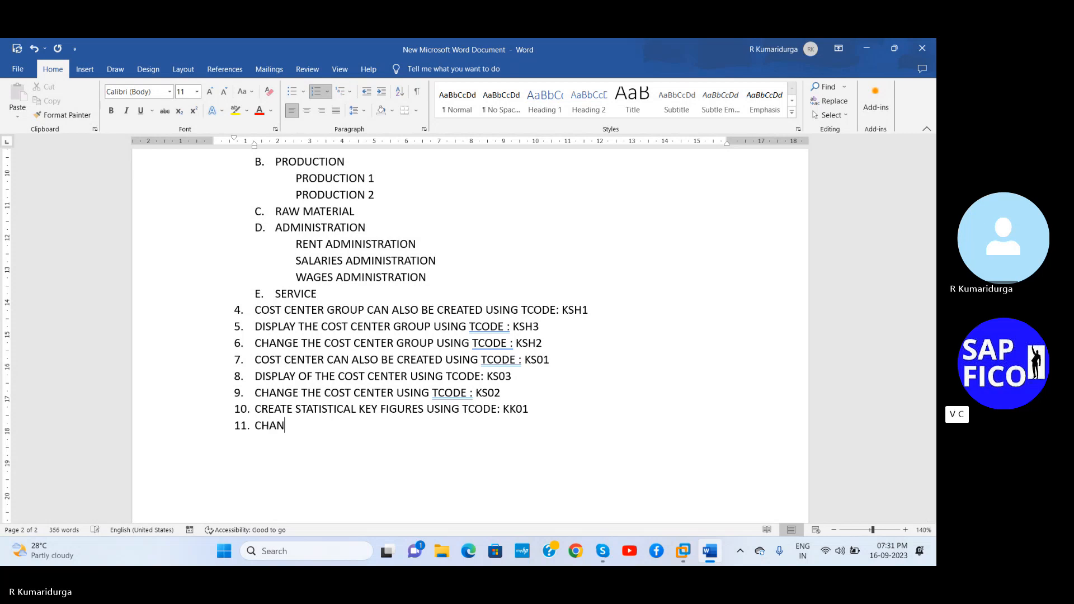
type("GE THIS STATISTICAL KEY FIGRU")
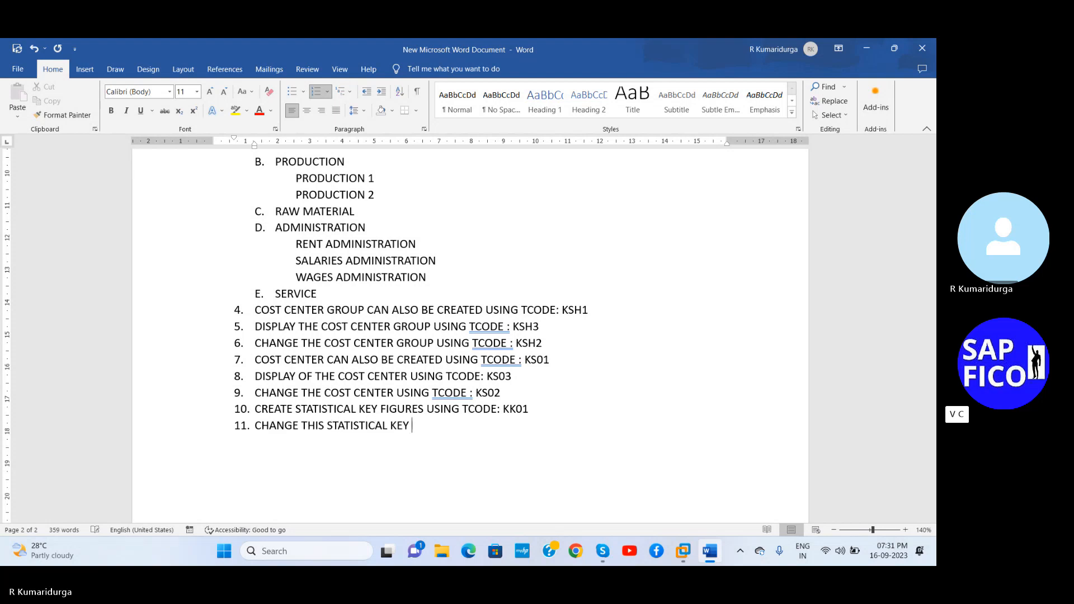
key("BackSpace")
key("BackSpace")
type("URE USING TCODE: ")
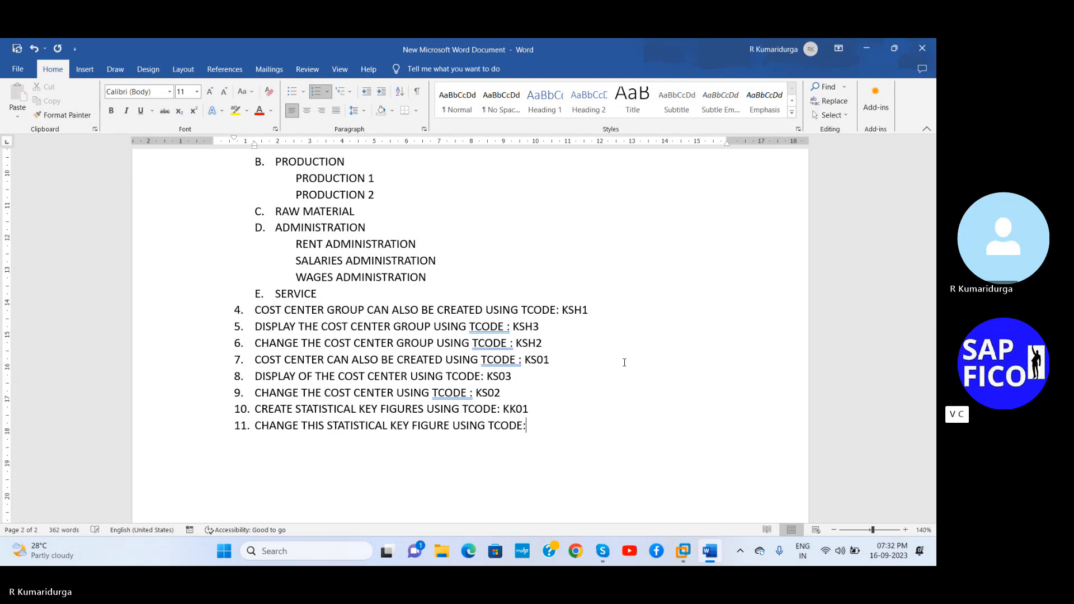
type("KK02")
key("Return")
Step: Write list item 12 as "DISPLAY THE STATISTICAL KEY FIGURE USING TCODE: KK03"
type("DISPLAY THE S")
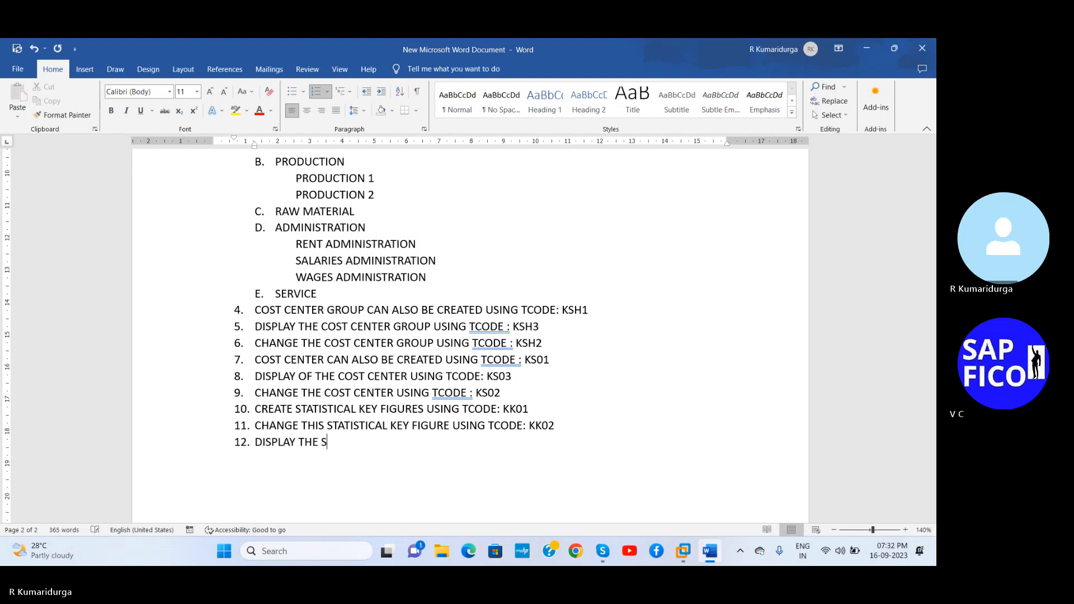
type("TATISTICAL KEY FIGURE")
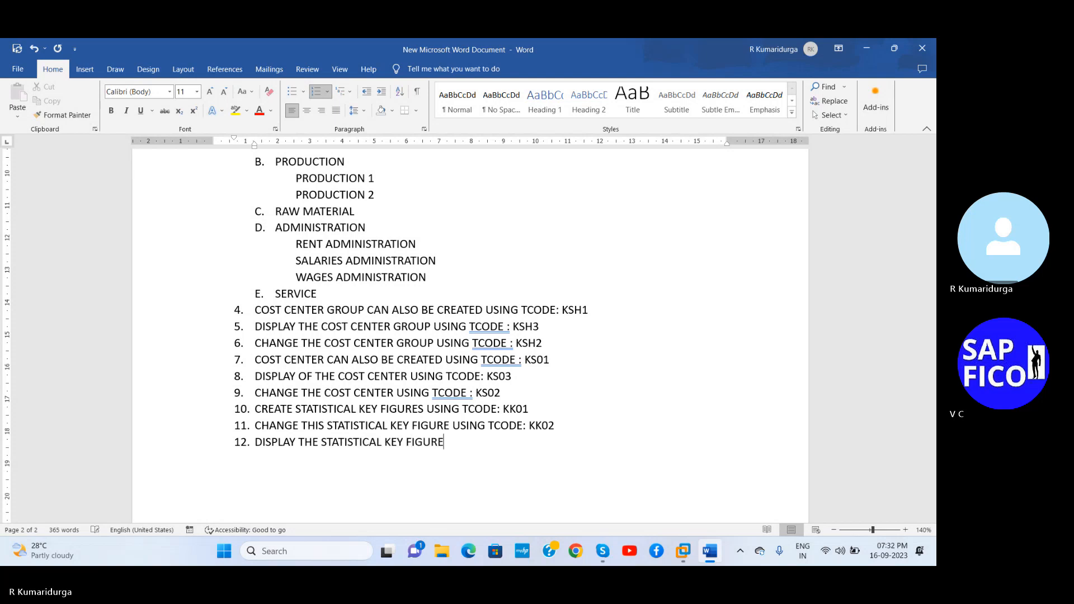
type(" USING TCODE: KK03")
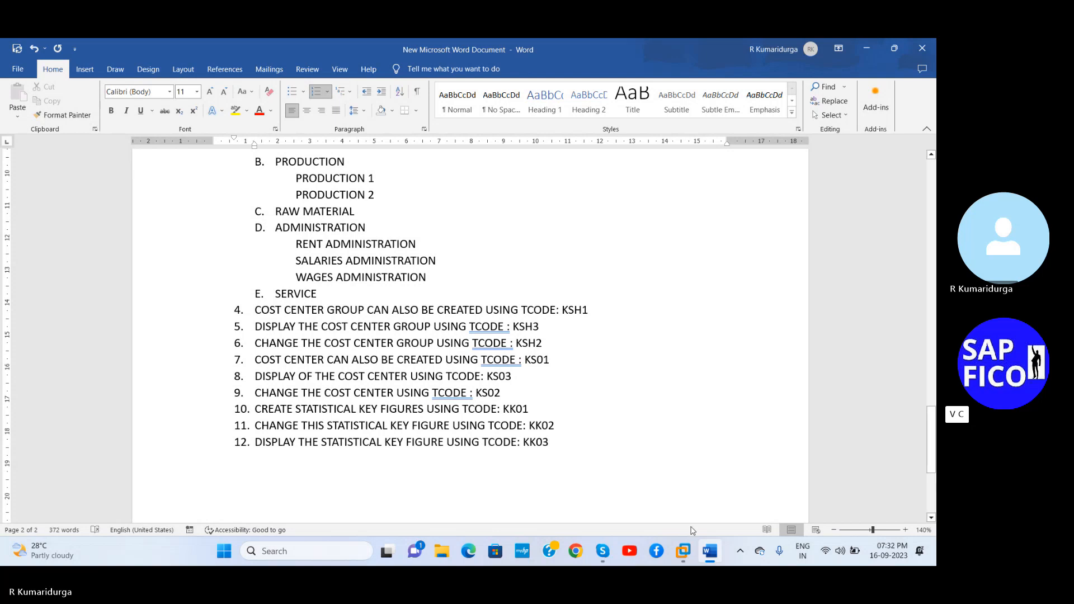
Step: Switch to the SAP session, leave the Clear Vendor Down Payment transaction and start transaction kk01
mouse_move(689, 561)
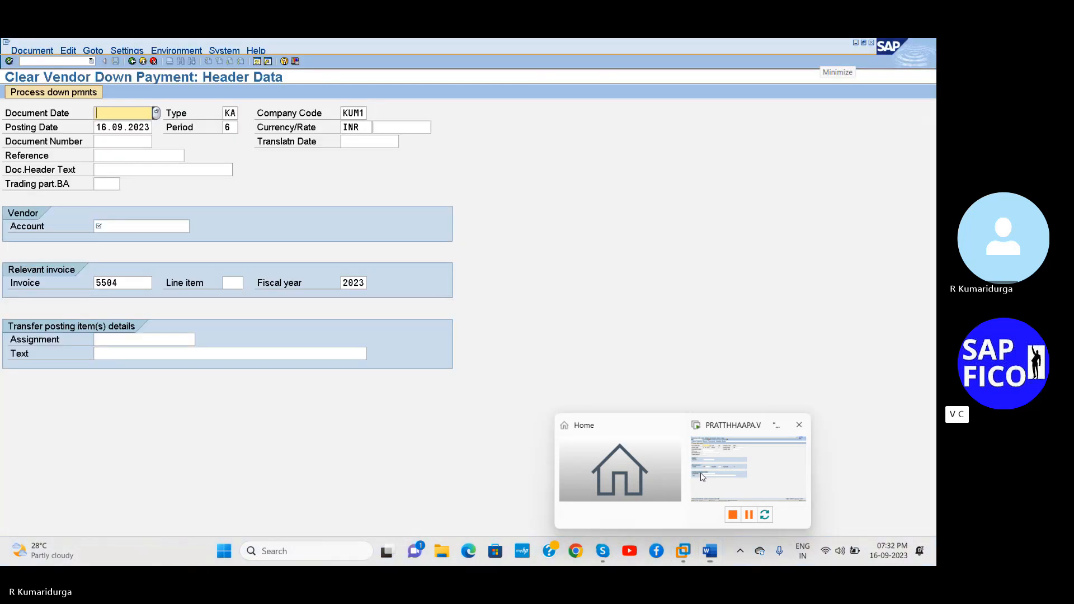
left_click(702, 477)
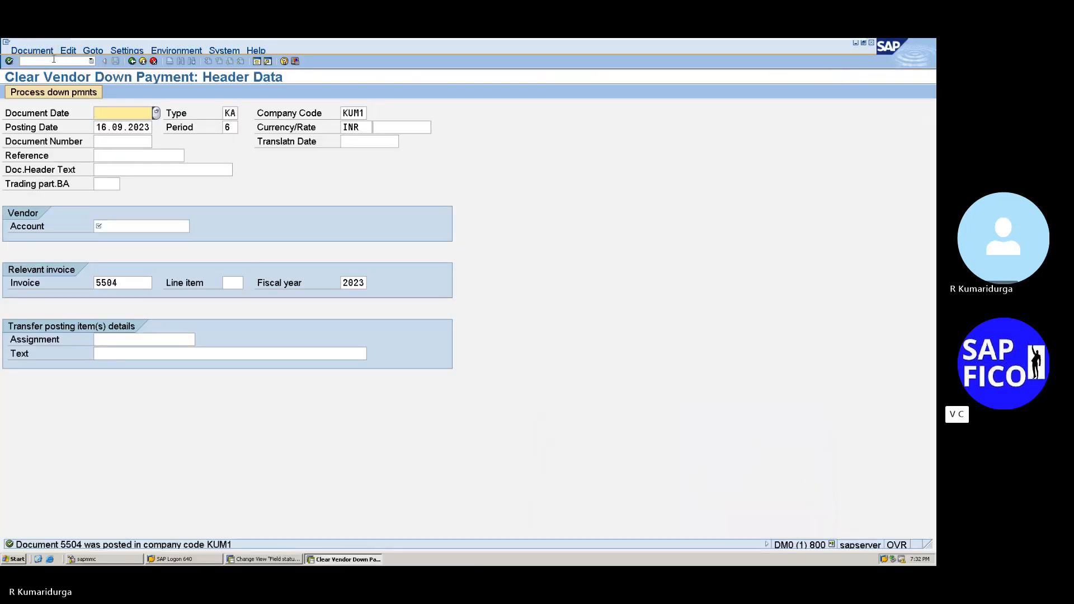
type("/n")
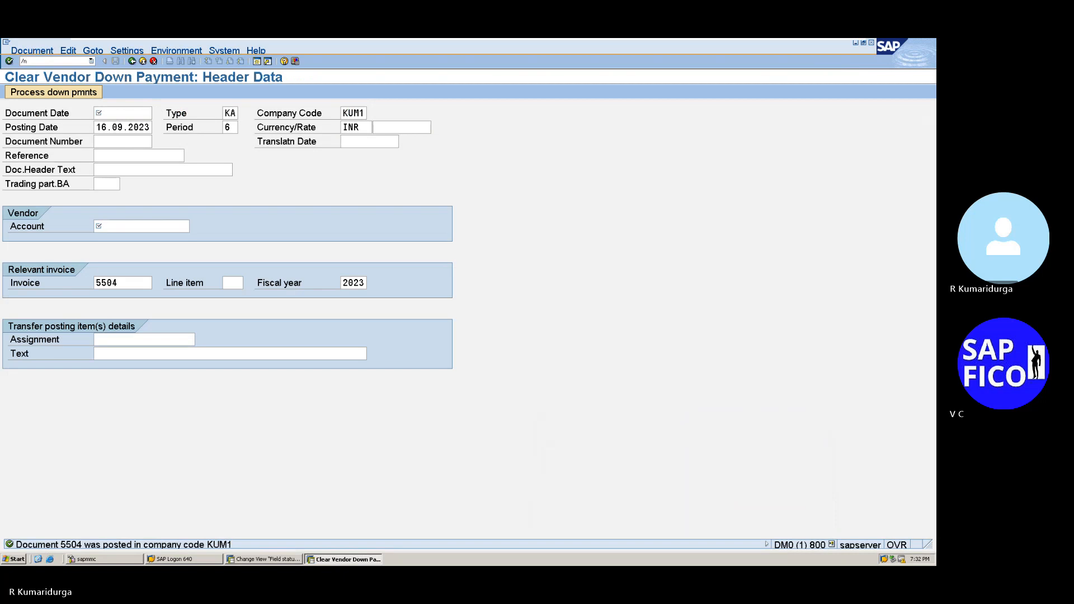
key("Return")
type("kk01")
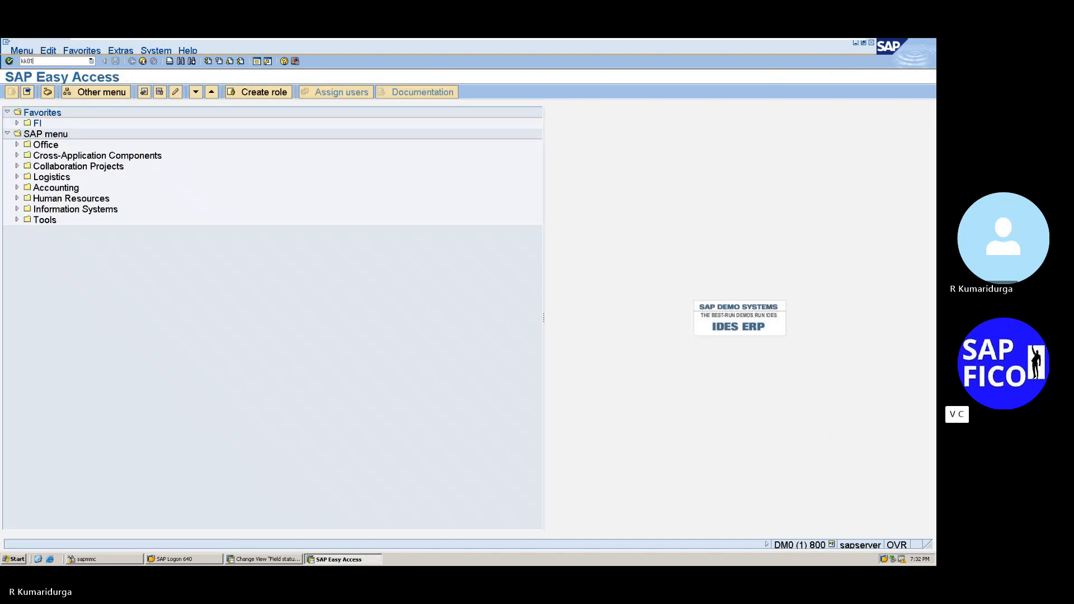
key("Return")
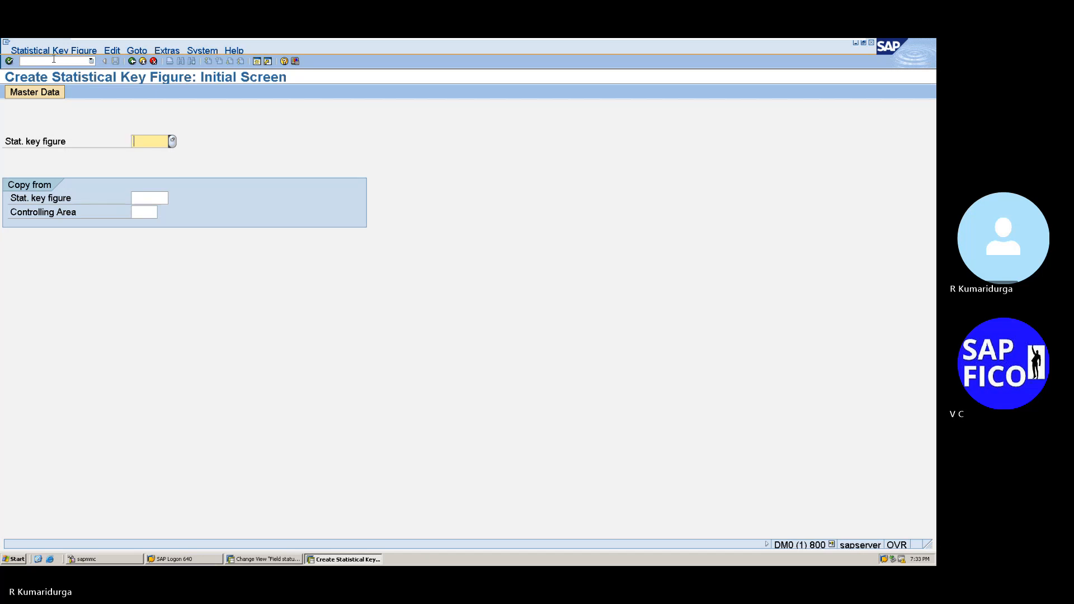
Step: Enter EMP as the new statistical key figure and continue to its master data
key("super+r")
key("Escape")
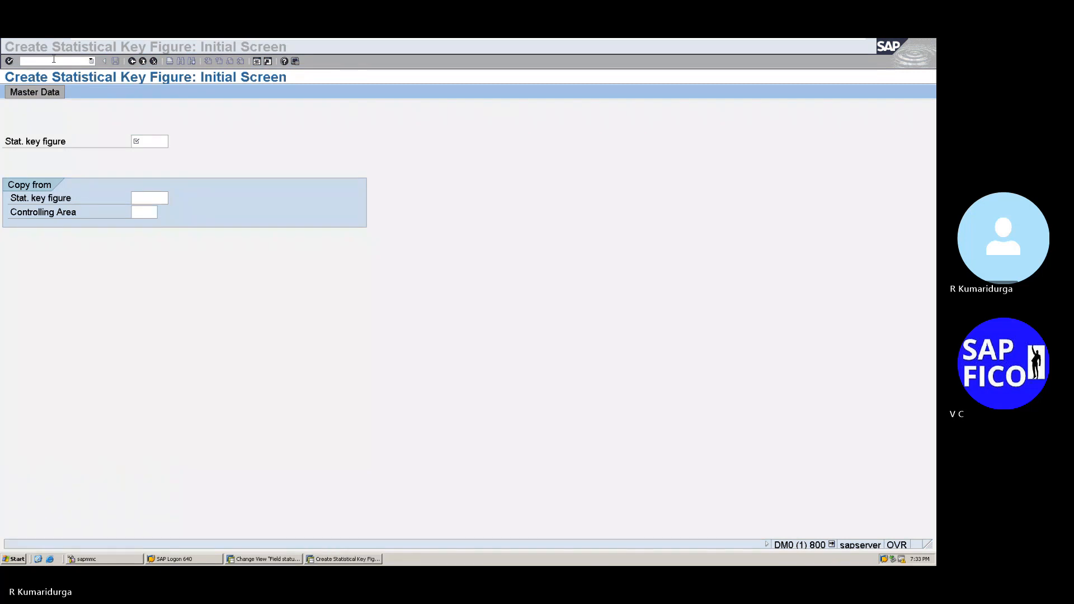
left_click(160, 142)
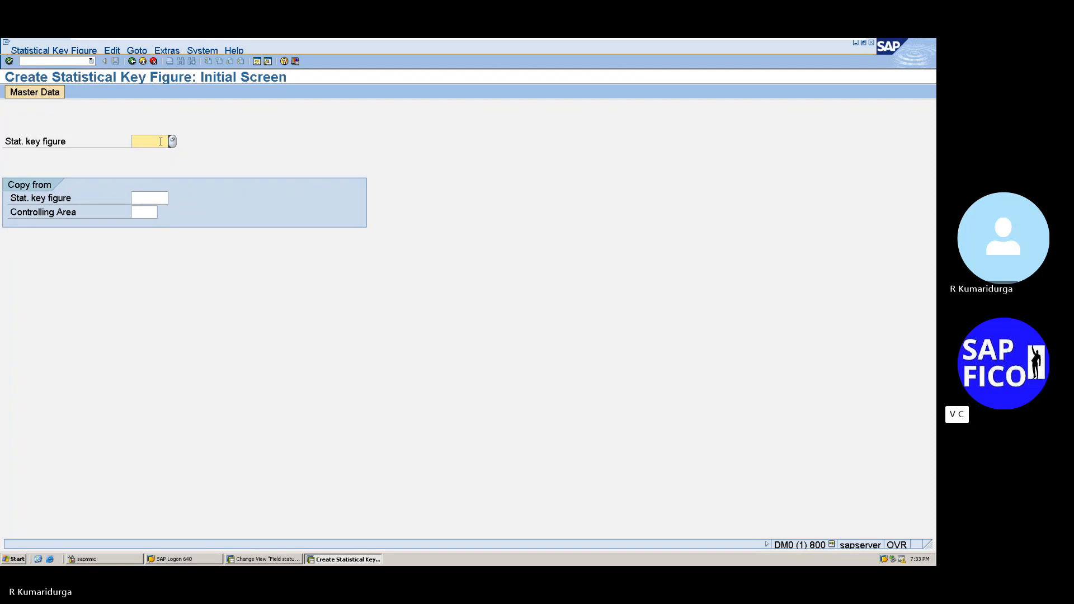
type("sap")
key("BackSpace")
key("BackSpace")
key("BackSpace")
type("EMP")
key("Return")
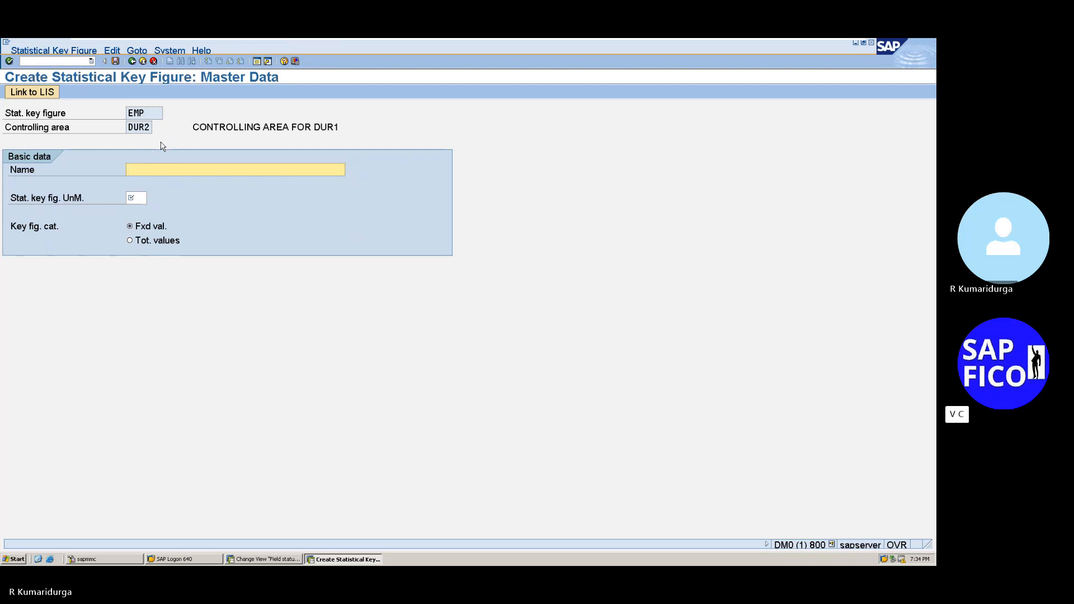
Step: Name the statistical key figure NUMBER OF EMPLOYEES
type("NUMBER OF EMPLOYES")
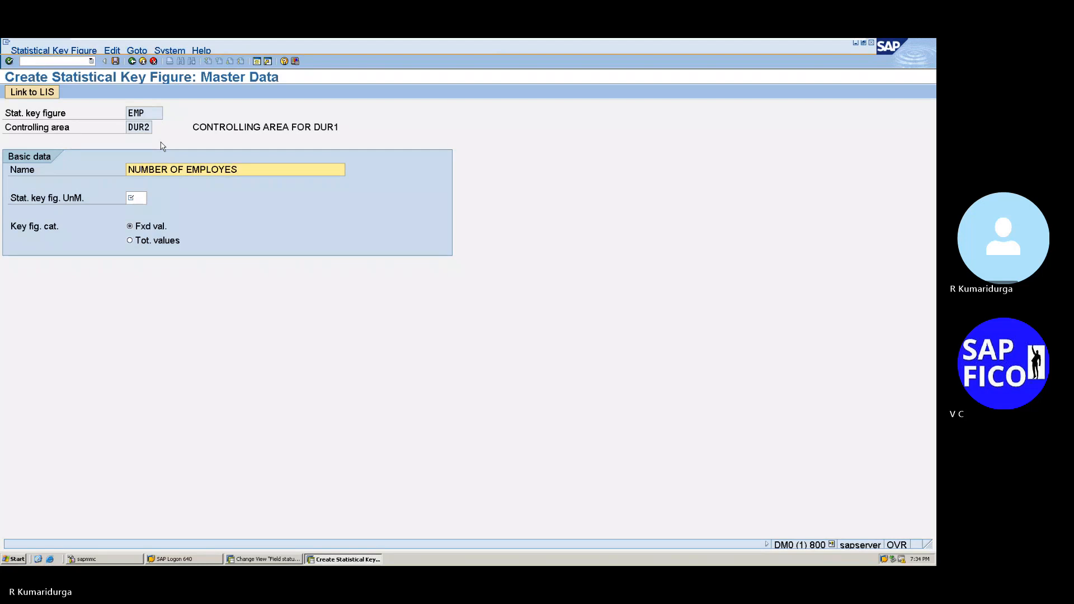
key("BackSpace")
type("ES")
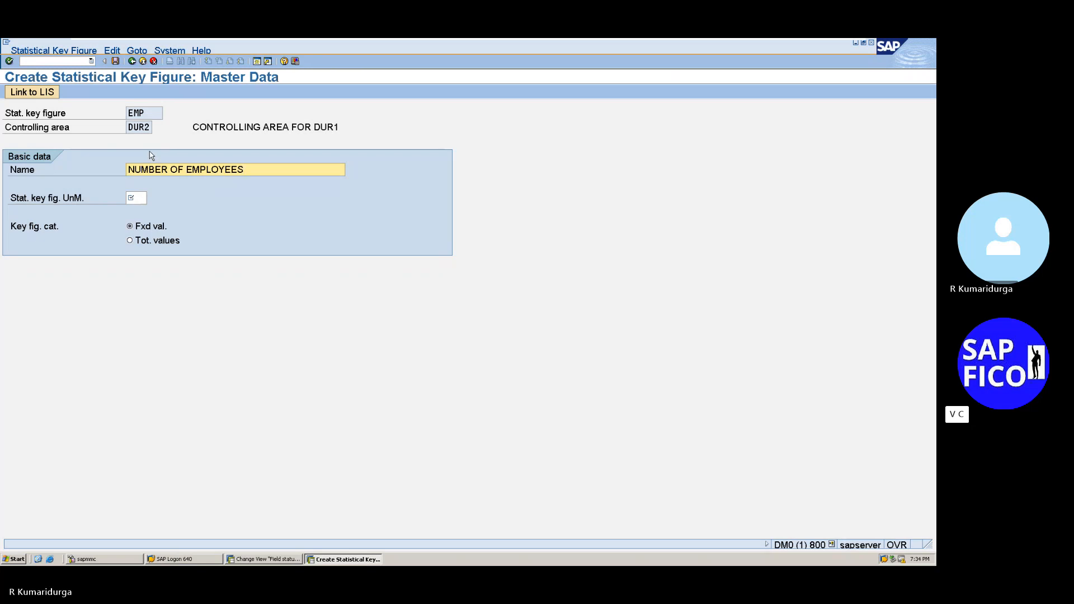
Step: Choose EA (Each) from the available units as the key figure's unit of measure and save the key figure
left_click(140, 199)
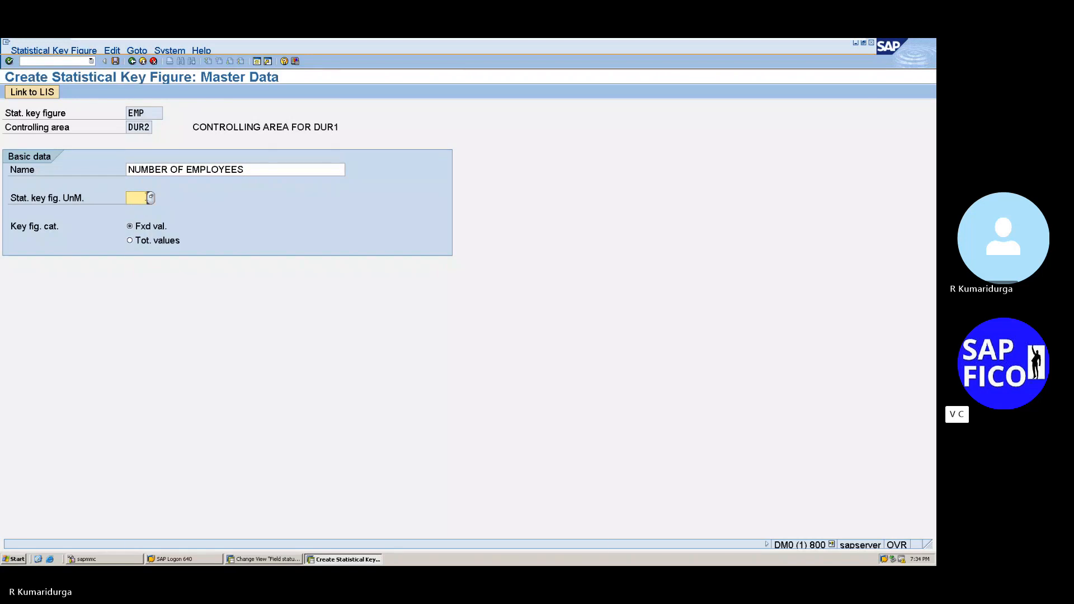
left_click(150, 198)
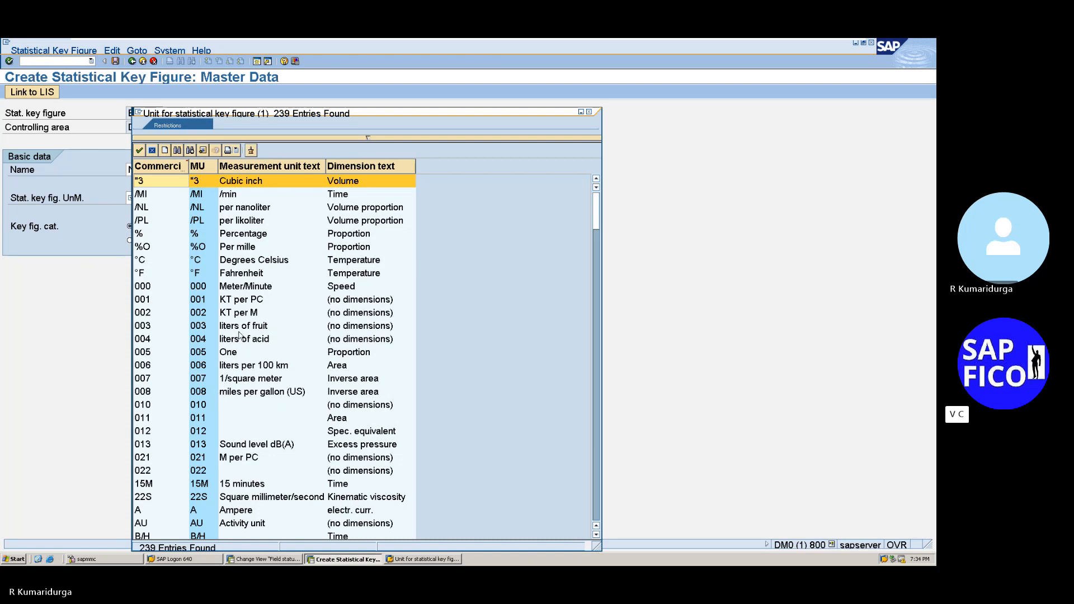
scroll(239, 335, "down", 2)
scroll(239, 334, "down", 2)
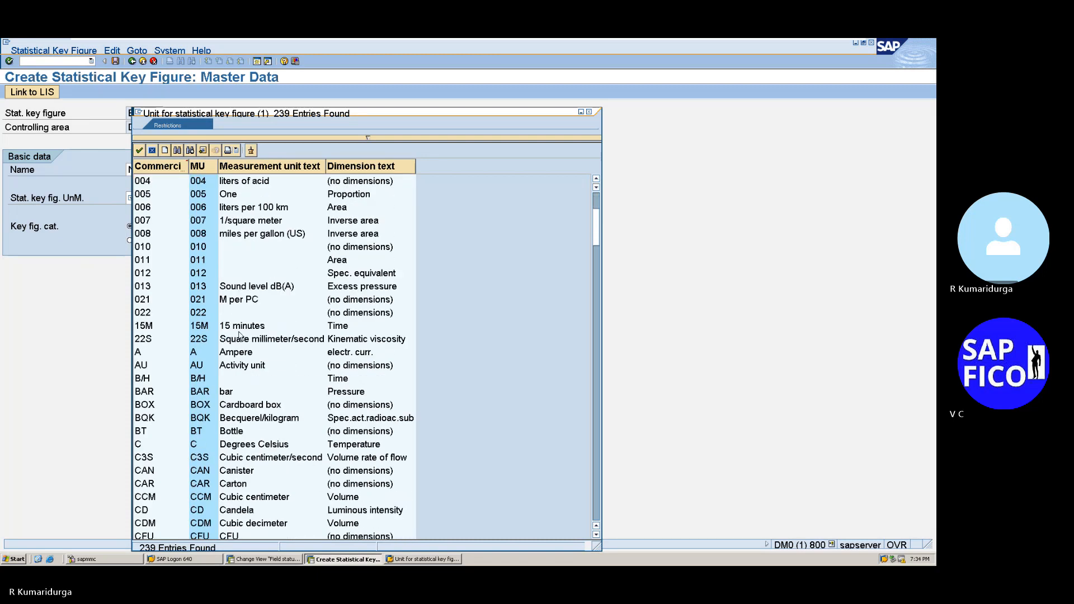
scroll(239, 334, "down", 12)
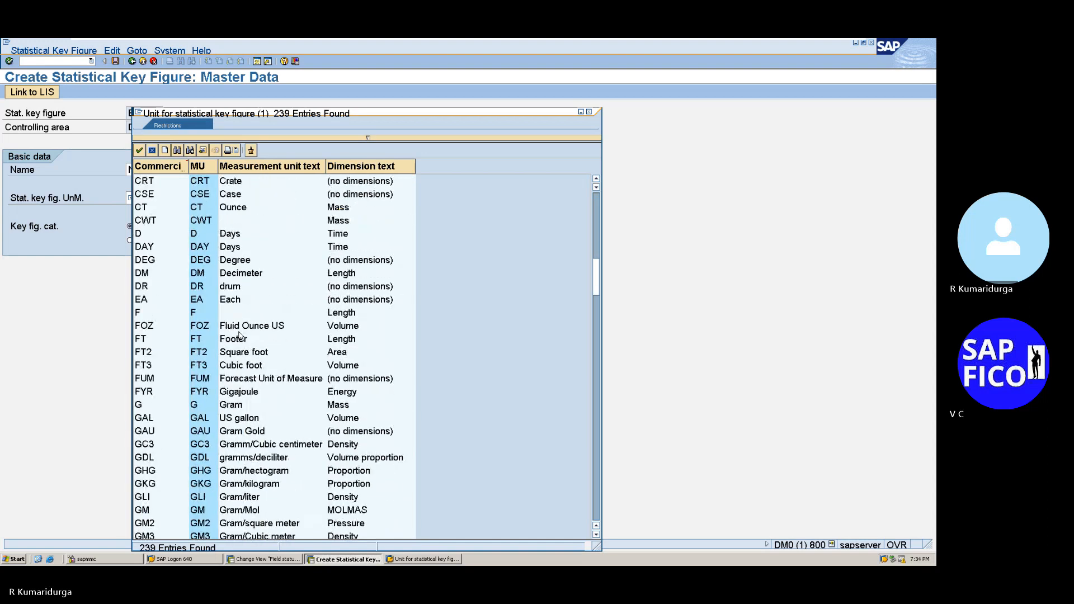
left_click(144, 302)
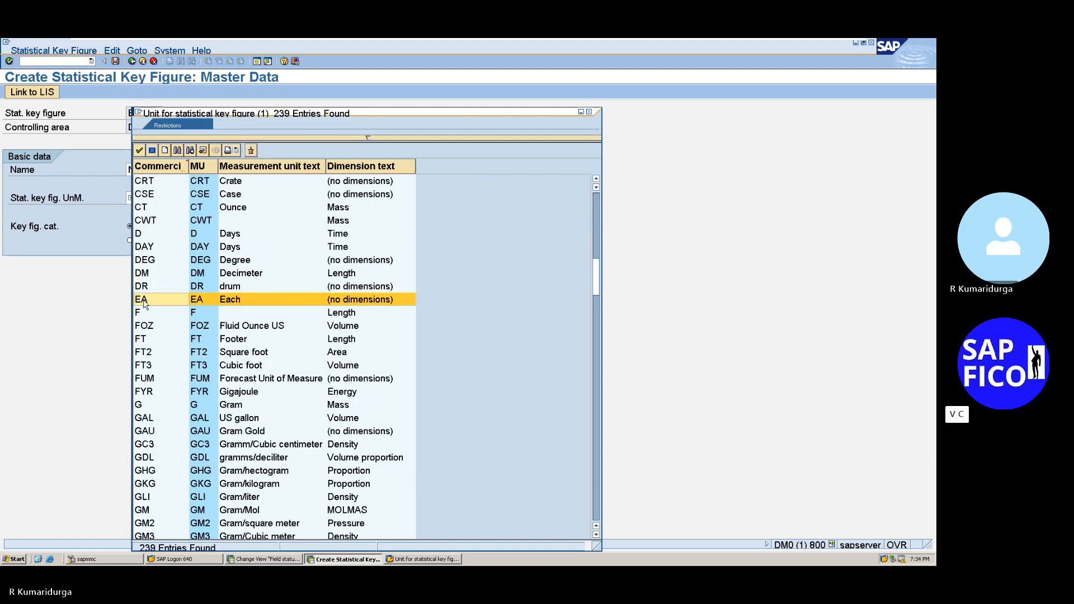
double_click(144, 303)
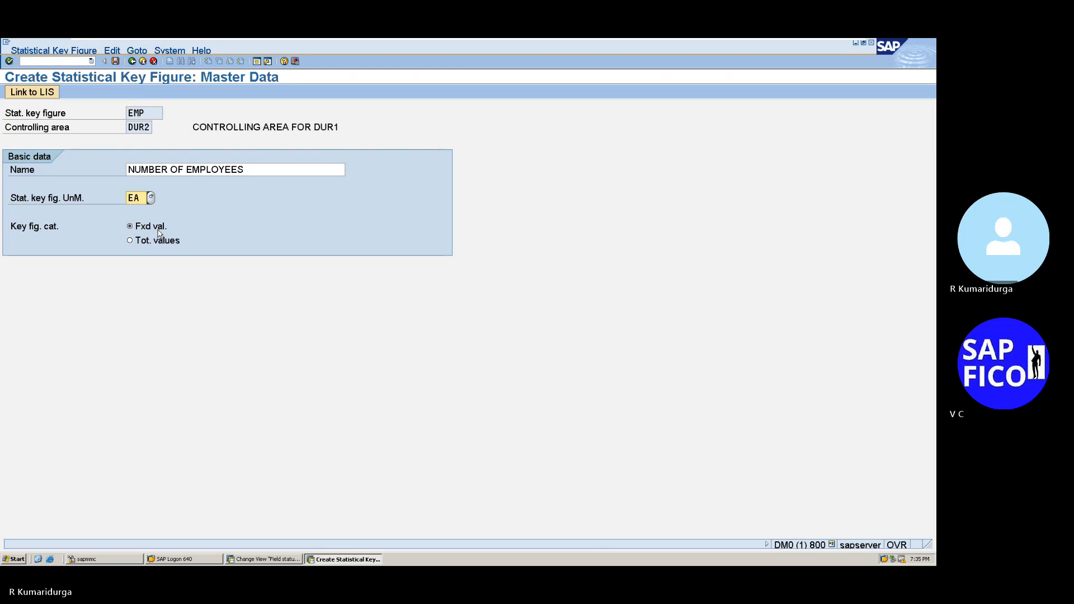
key("Return")
left_click(115, 61)
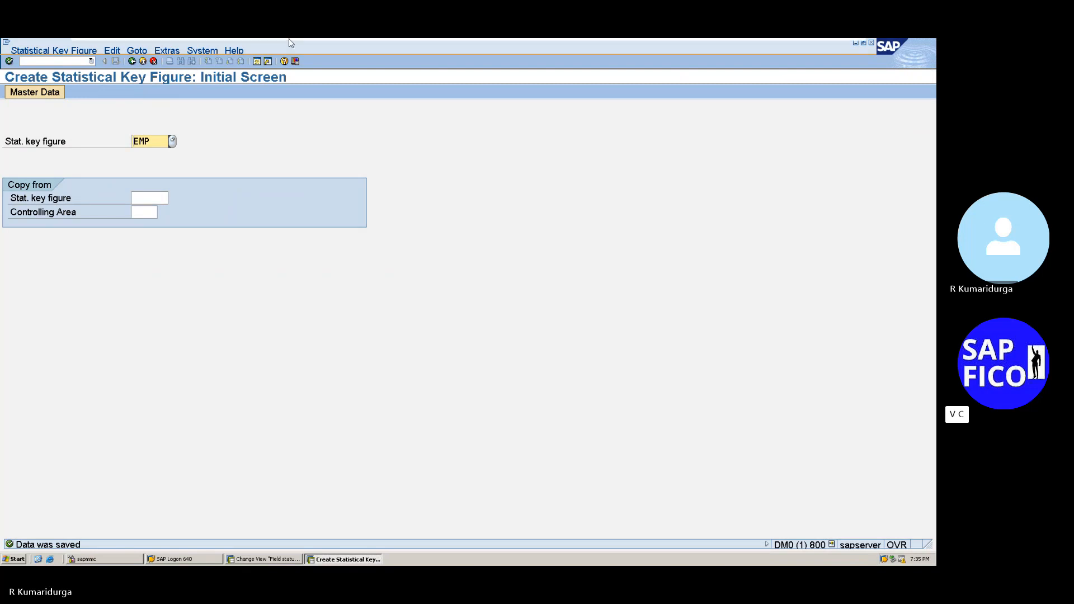
Step: Switch to the Word document that lists the transaction codes
mouse_move(290, 40)
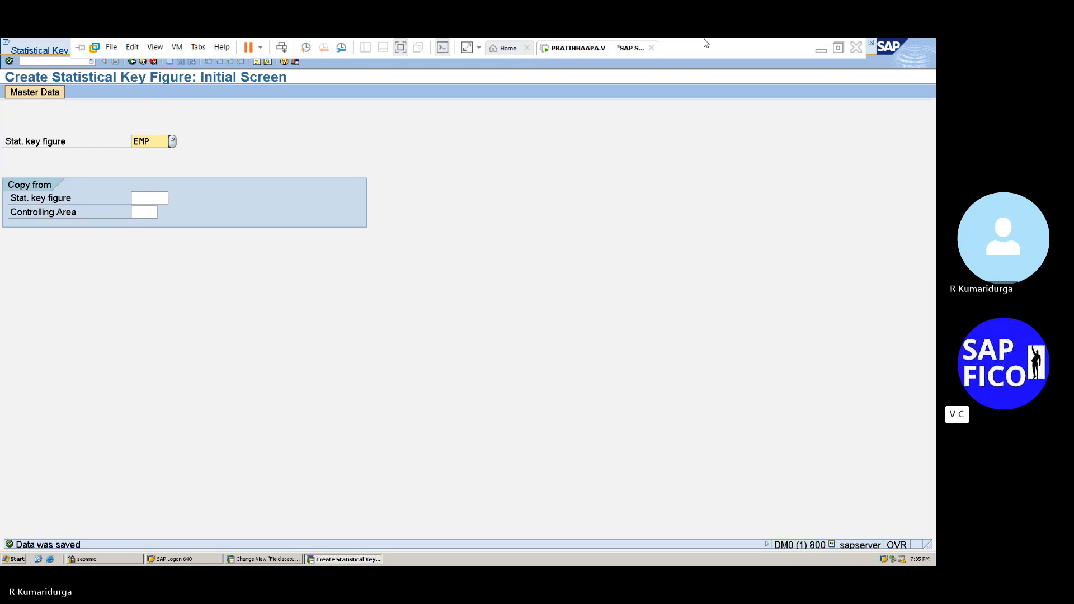
left_click(821, 51)
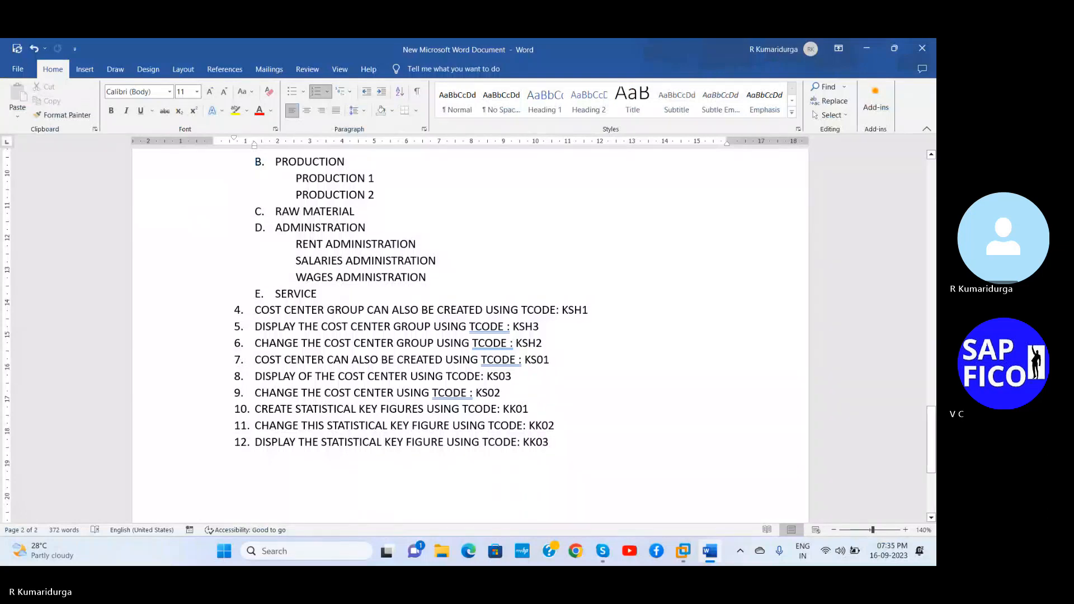
type("(")
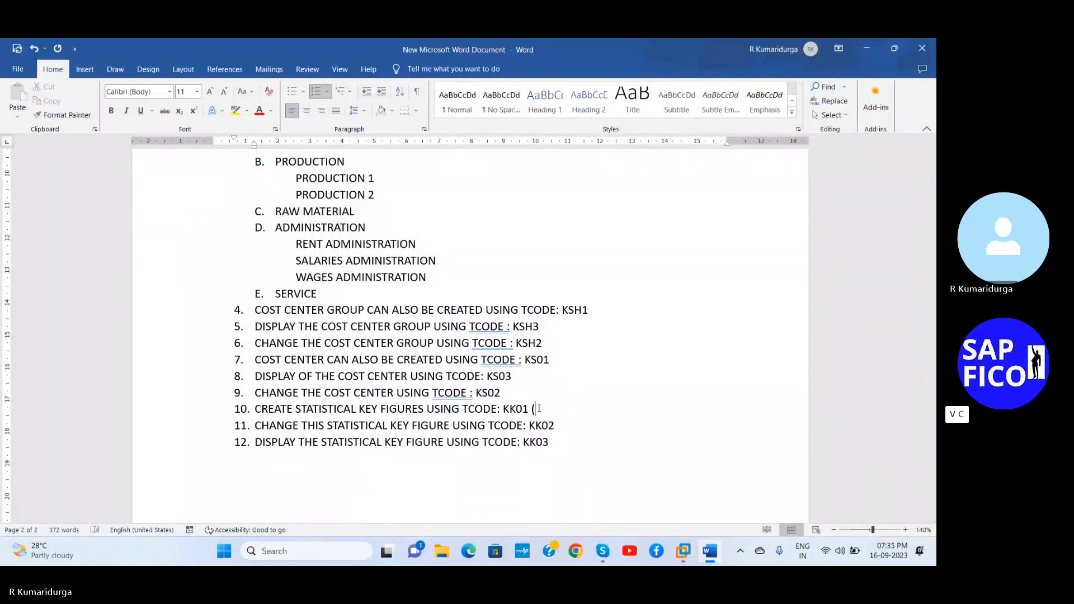
type(" EMP )")
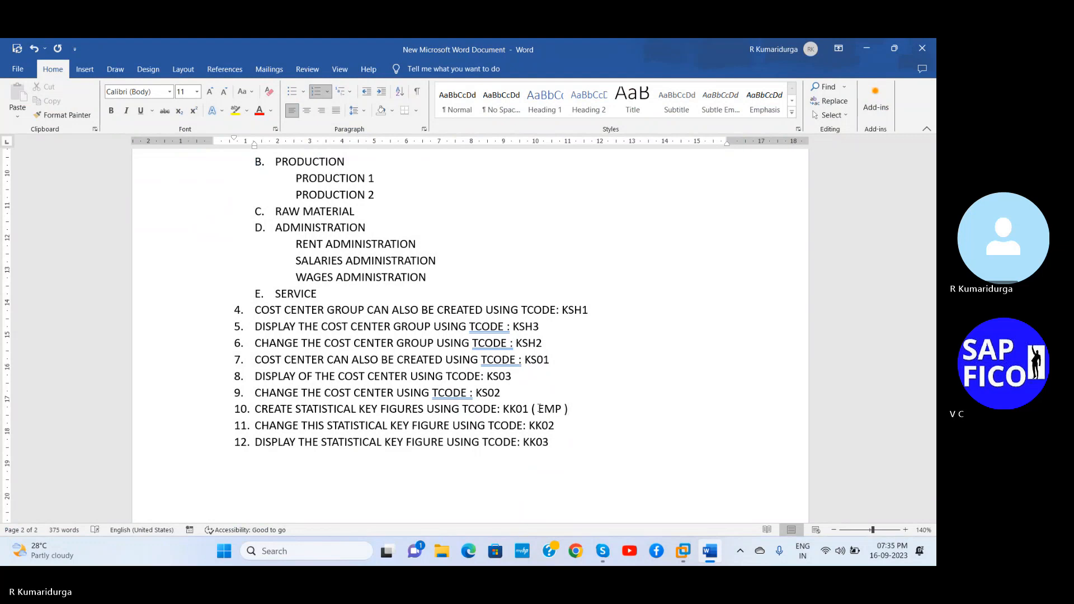
key("BackSpace")
key("BackSpace")
key("BackSpace")
key("BackSpace")
type("---")
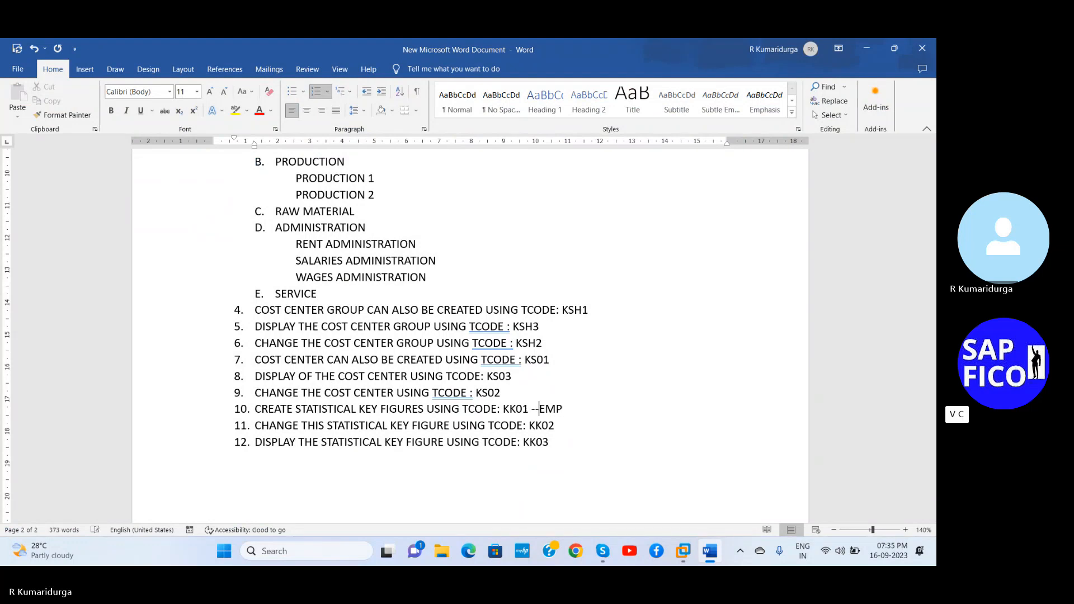
key("Delete")
key("Delete")
key("Delete")
key("BackSpace")
key("BackSpace")
key("BackSpace")
Step: Add lettered sub-item A. EMP below the KK01 line and begin sub-item B with DESCRIPRI
key("Return")
key("BackSpace")
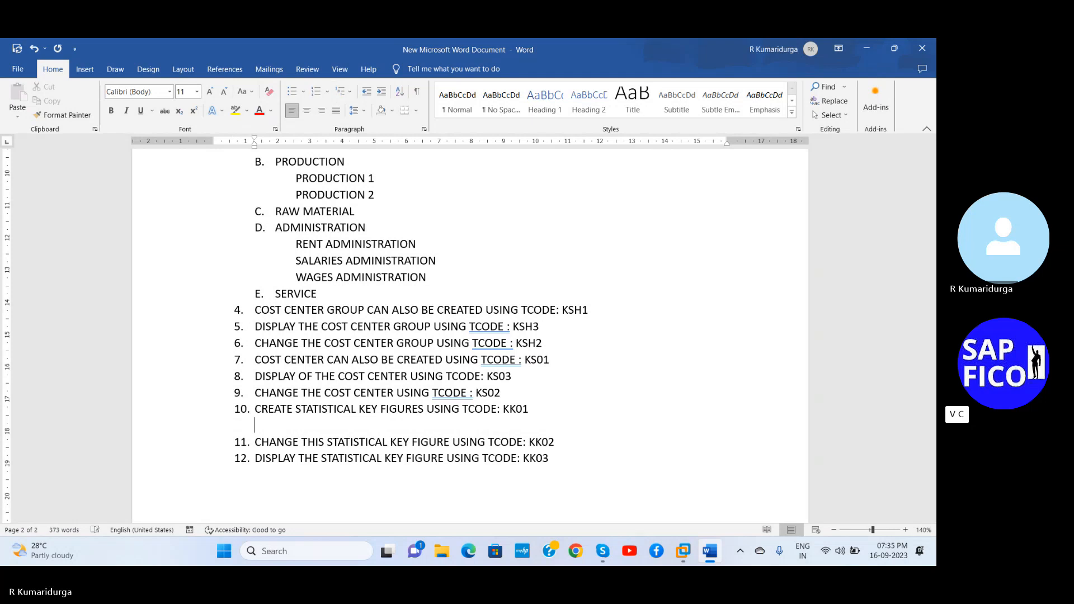
type("A.")
key("space")
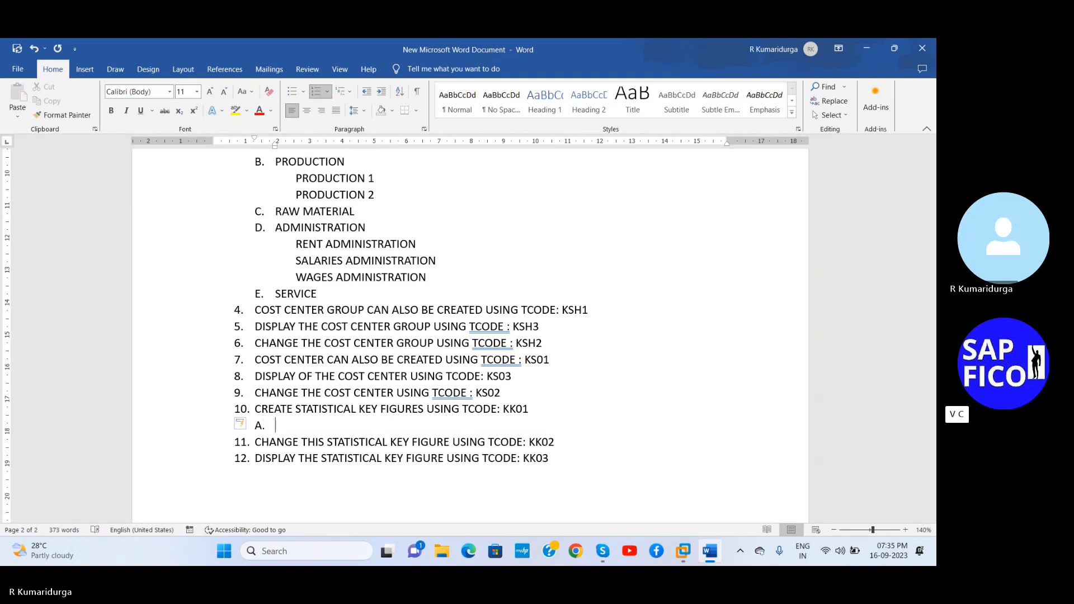
type("EMP")
key("Return")
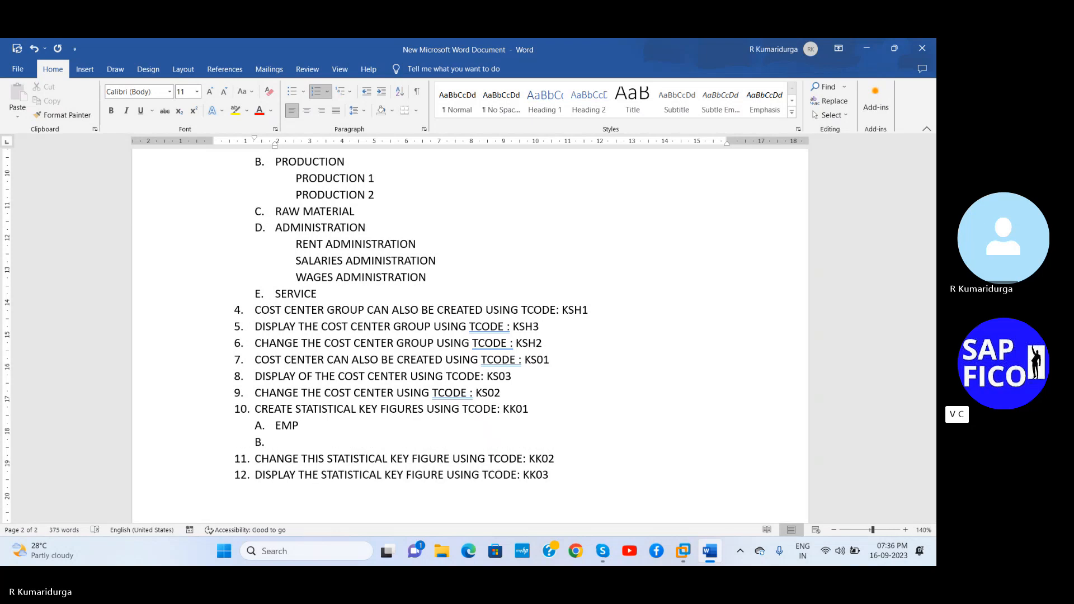
type("DESCRIPRIN")
key("BackSpace")
Step: Switch to the SAP session, clear EMP from the statistical key figure field and return to the Word document
key("alt+Tab")
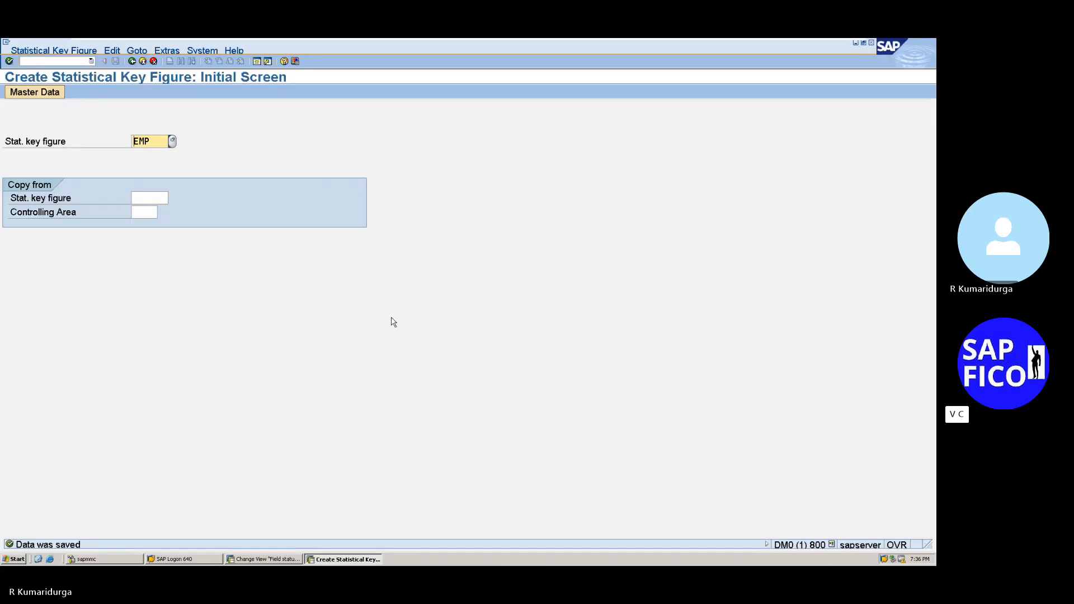
key("Return")
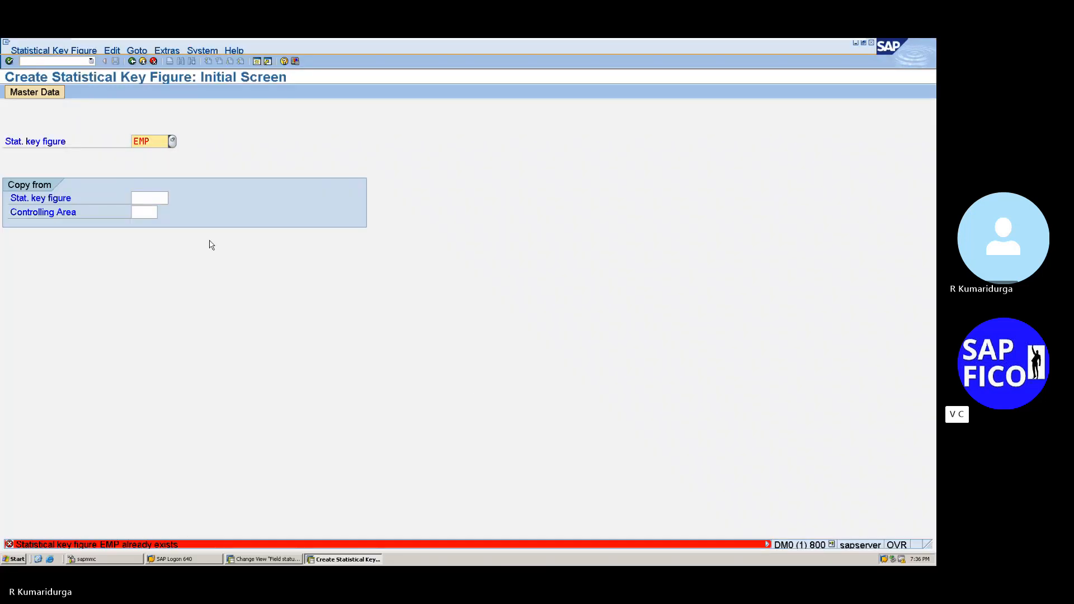
key("BackSpace")
key("BackSpace")
key("BackSpace")
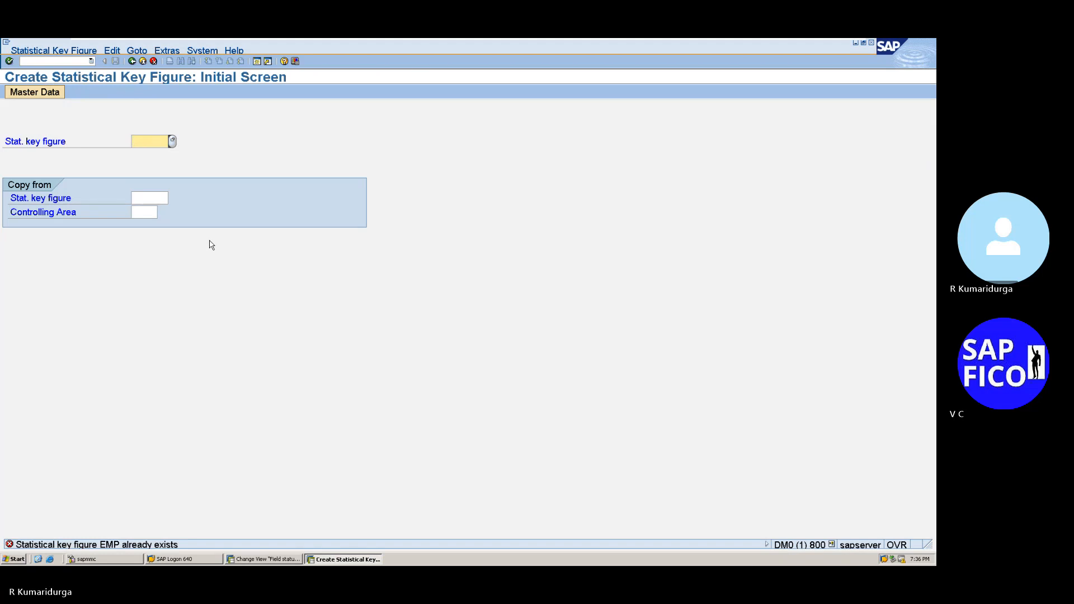
key("alt+Tab")
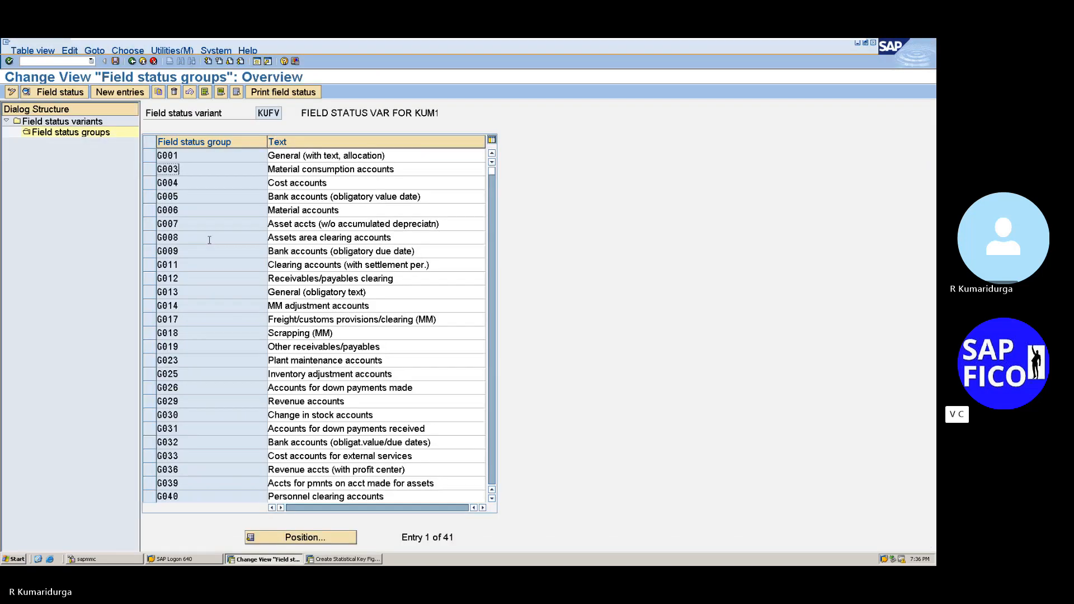
key("alt+Tab")
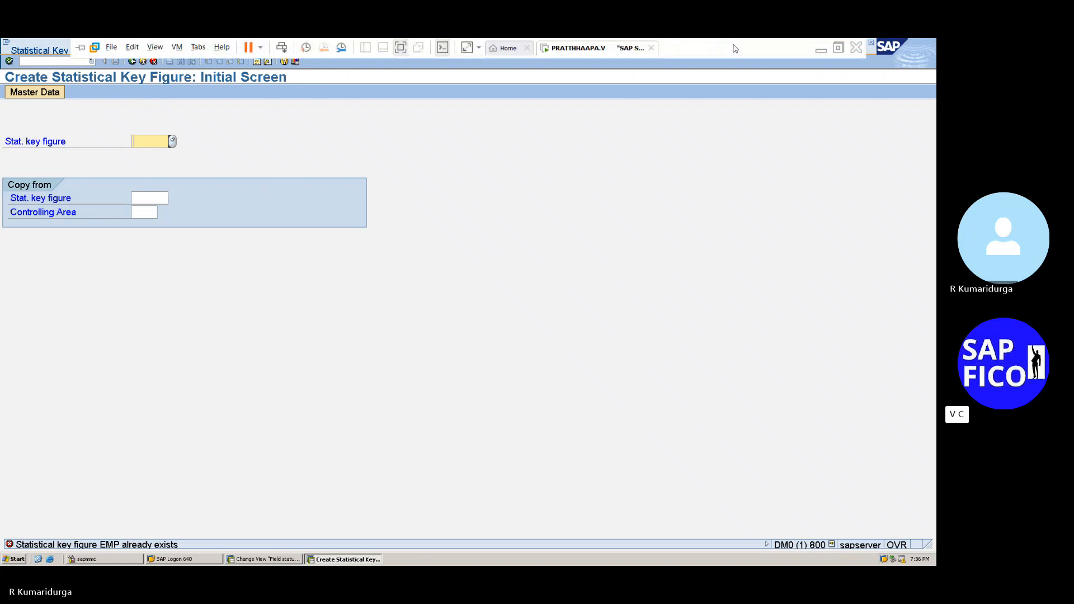
left_click(823, 48)
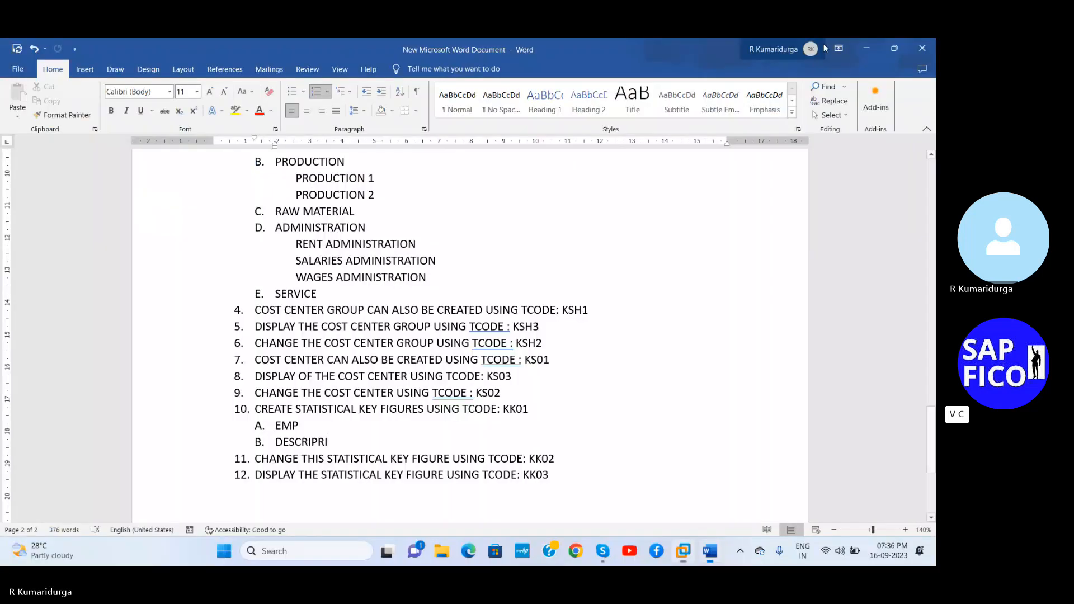
Step: Replace the text of sub-item B under the KK01 line with SYSTEM and start another sub-item
key("BackSpace")
key("BackSpace")
key("BackSpace")
key("BackSpace")
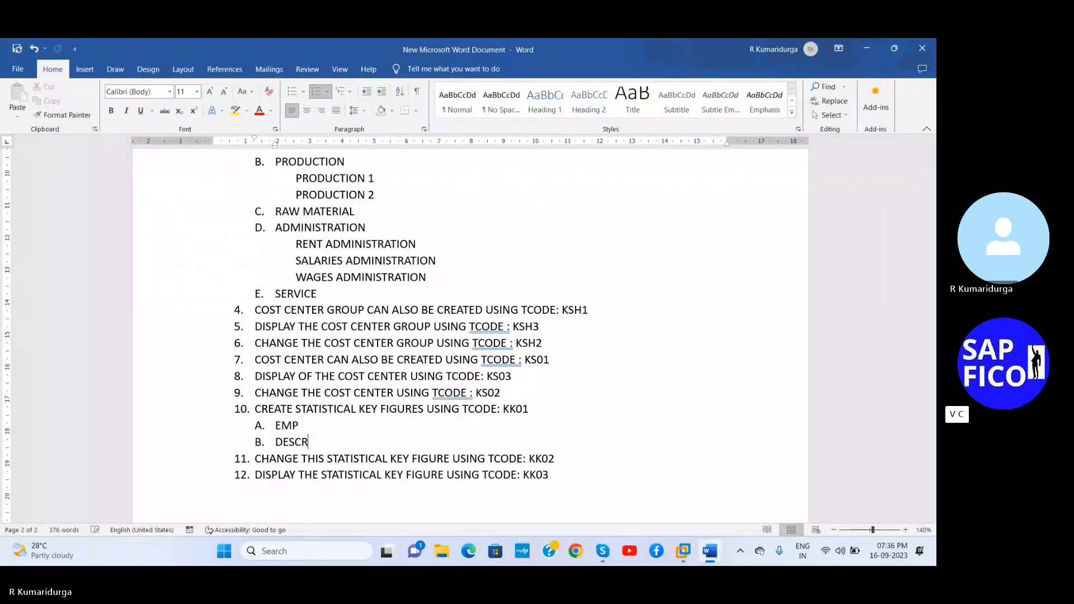
key("BackSpace")
key("BackSpace")
key("BackSpace")
key("BackSpace")
key("BackSpace")
type("ST")
key("BackSpace")
type("YSTEM")
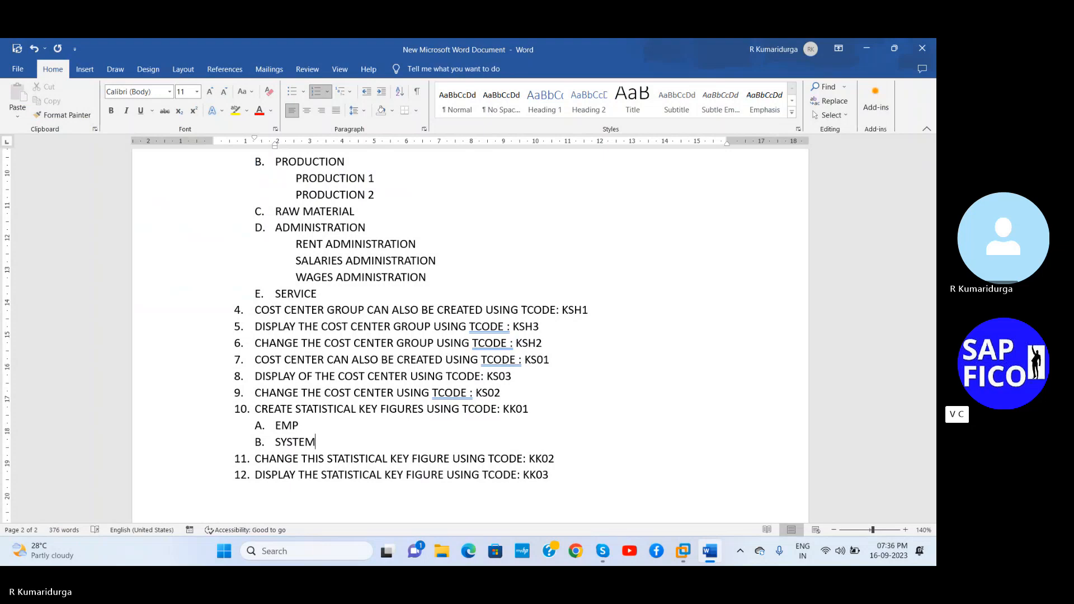
key("Return")
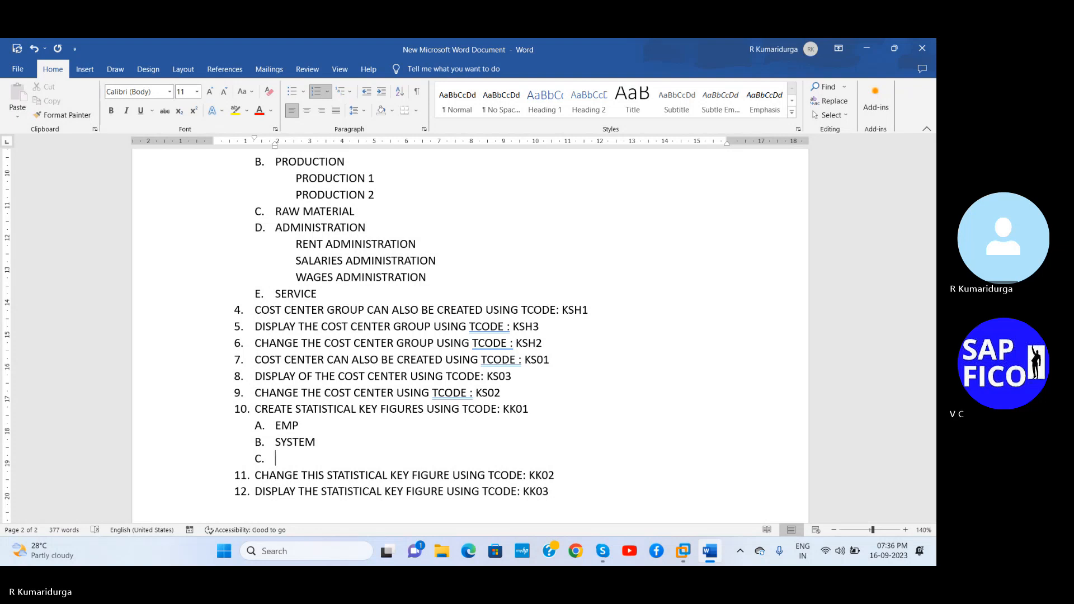
Step: Add POWER and AREA as sub-items C and D under the KK01 line, without an empty line below
type("POWER")
key("Return")
type("ARE")
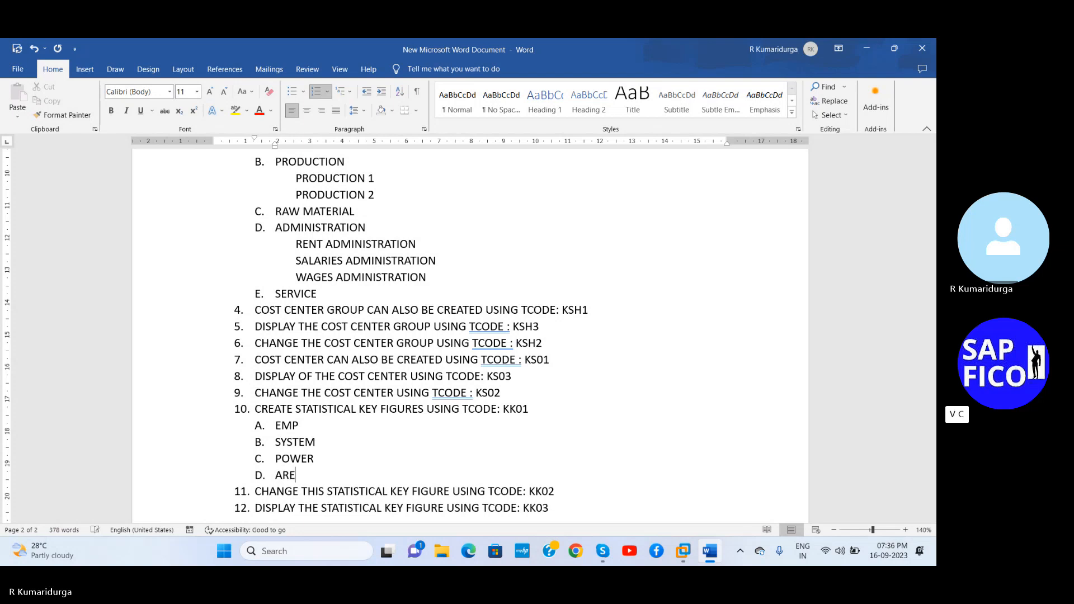
type("A")
key("Return")
key("BackSpace")
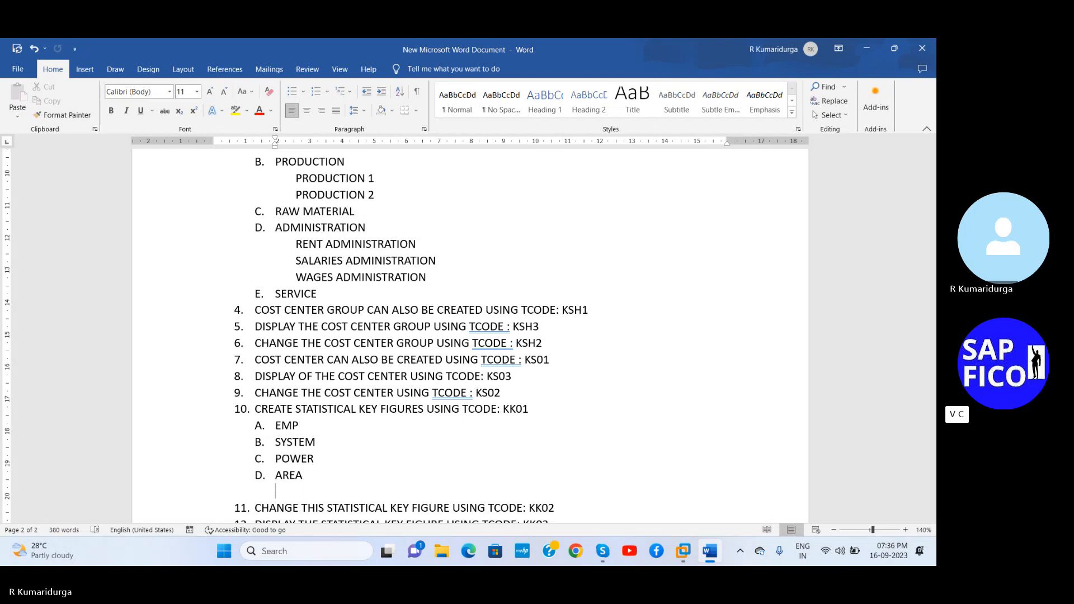
key("BackSpace")
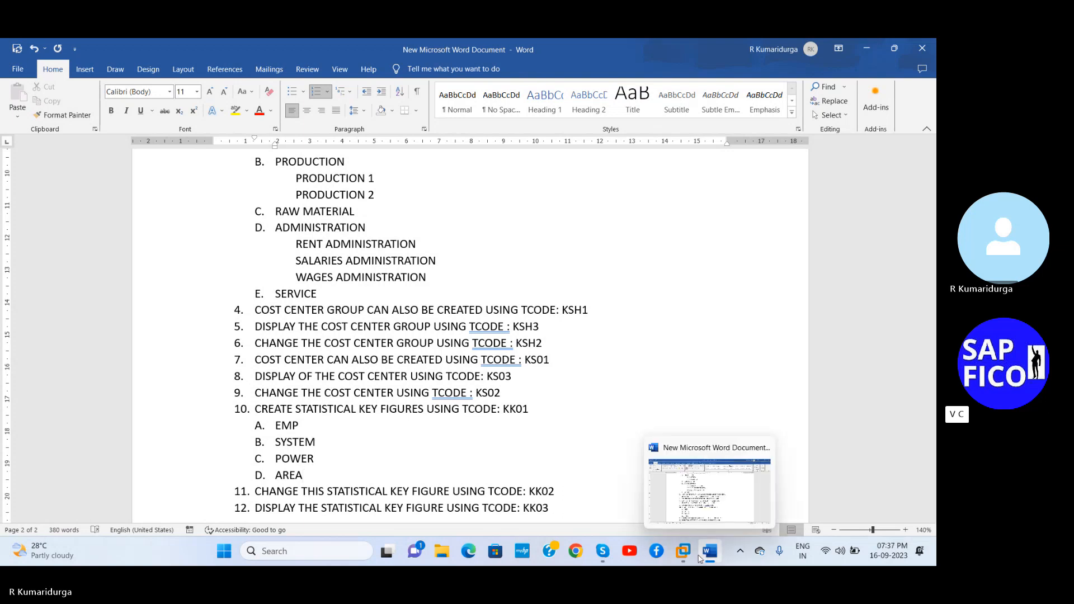
Step: Switch to the SAP session, enter SYSTEM as the new statistical key figure and continue to its master data
mouse_move(683, 551)
left_click(721, 463)
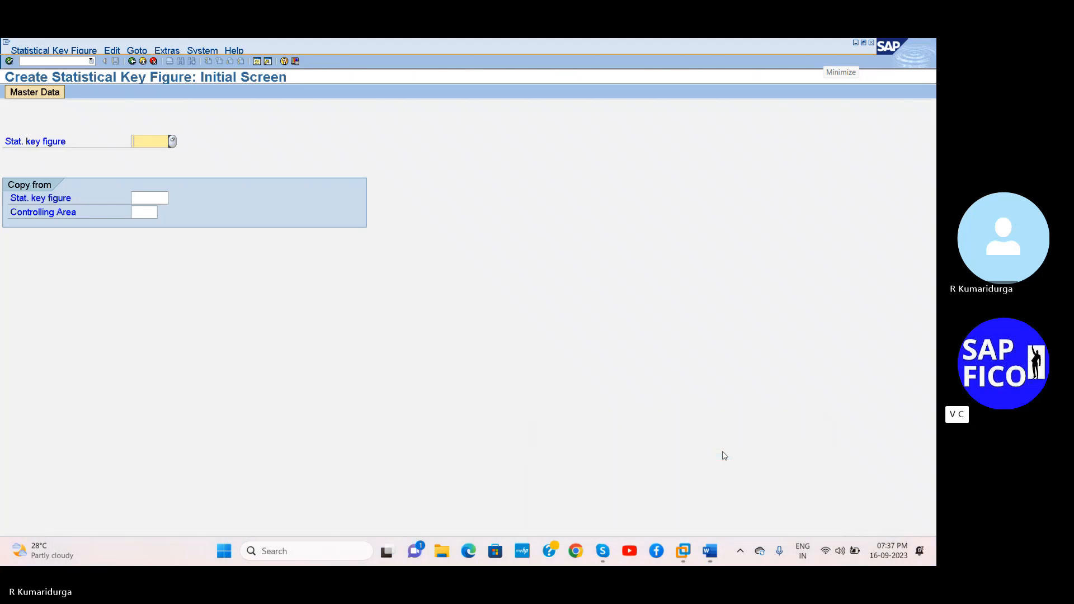
left_click(61, 62)
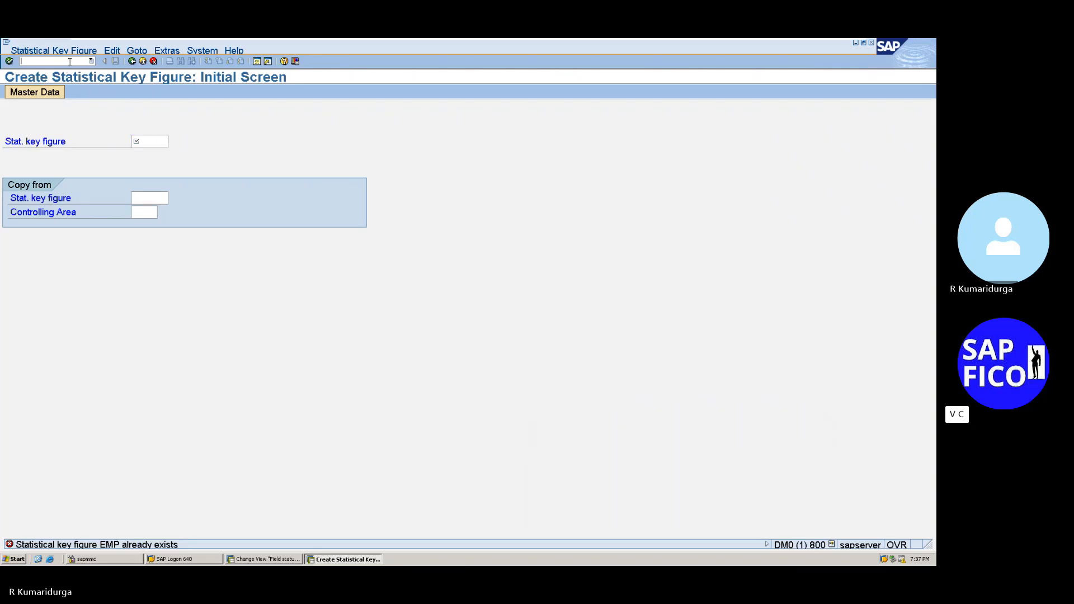
left_click(138, 143)
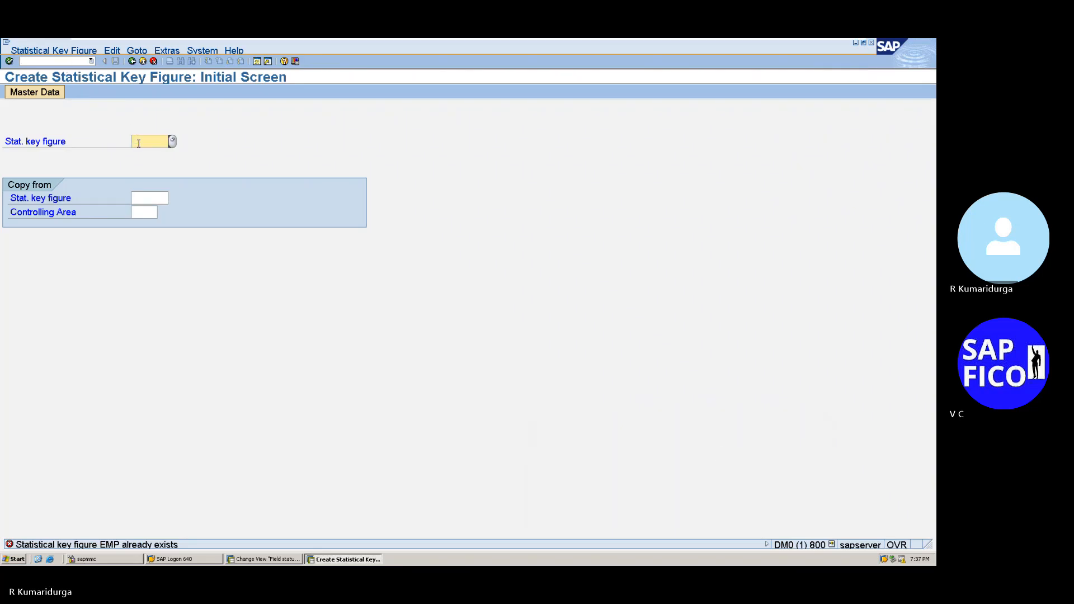
type("SYSTEM")
key("Return")
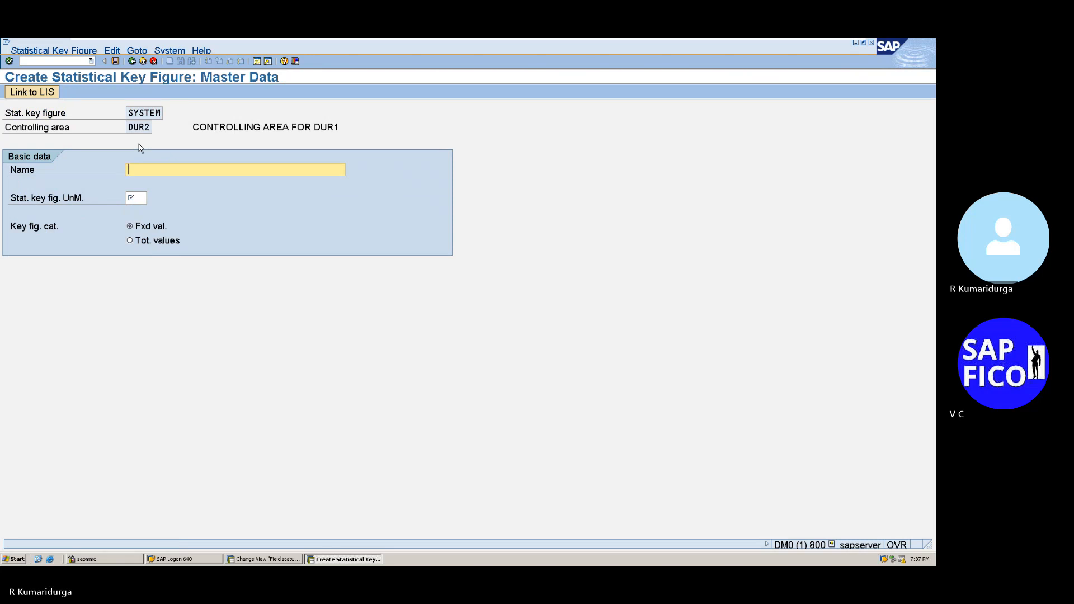
Step: Name the SYSTEM statistical key figure NUMBER OF COMPUTER SYSTEM
type("NO")
key("BackSpace")
type("U")
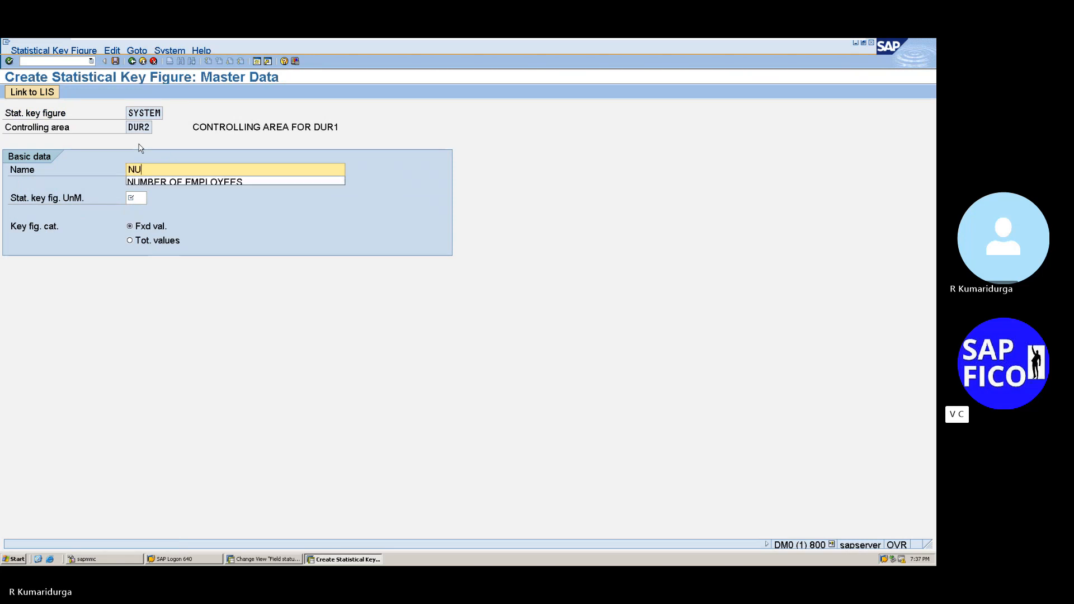
type("MBER OF COMPU")
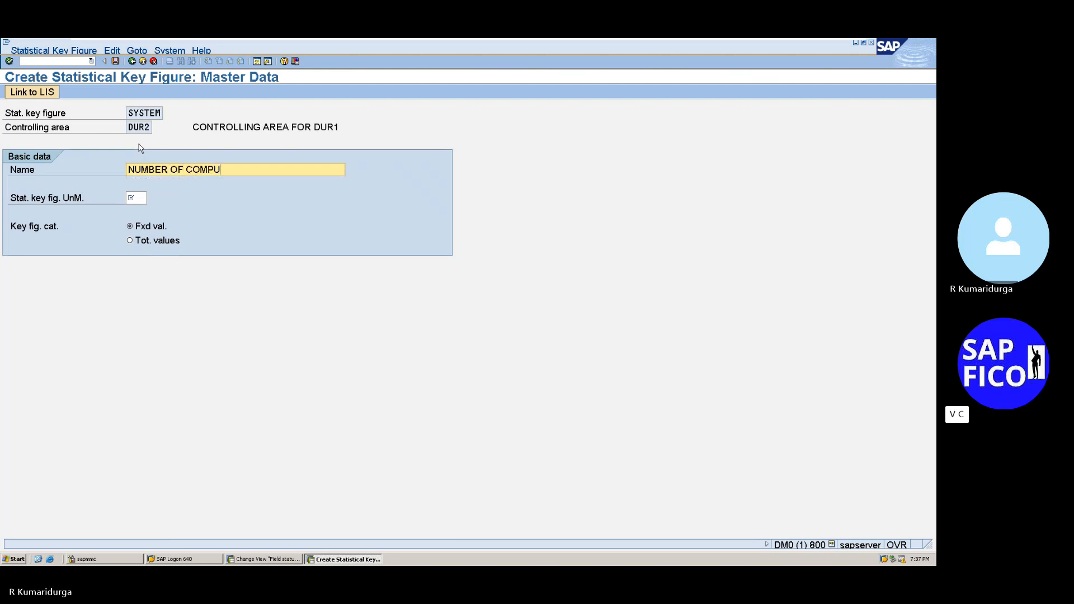
type("TER SYSTEM")
Step: Choose EA (Each) from the available units as the SYSTEM key figure's unit of measure and save the key figure
left_click(139, 197)
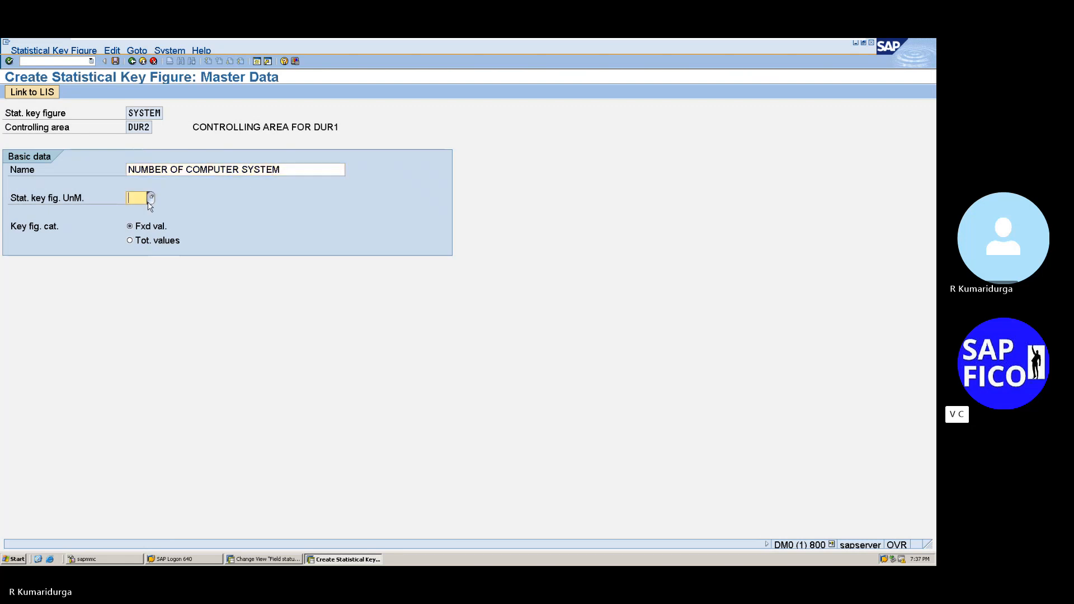
left_click(150, 198)
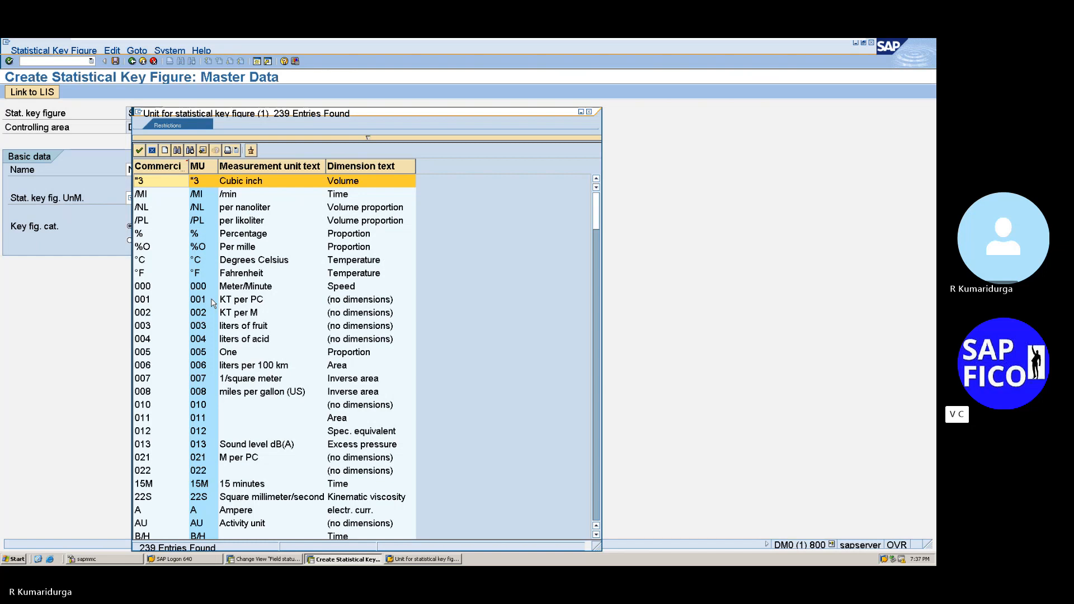
scroll(212, 300, "down", 15)
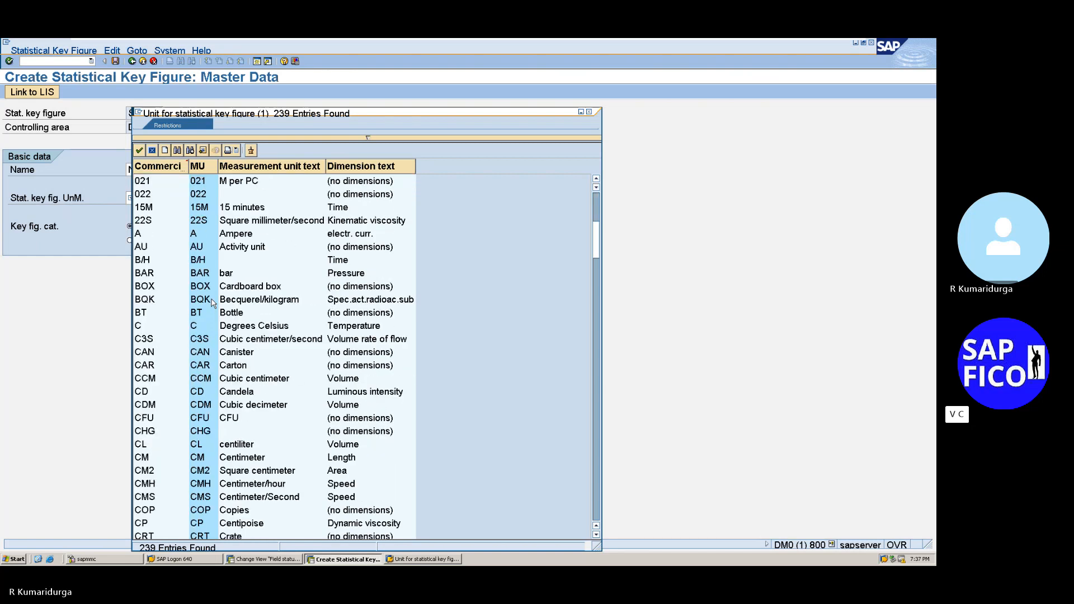
double_click(150, 259)
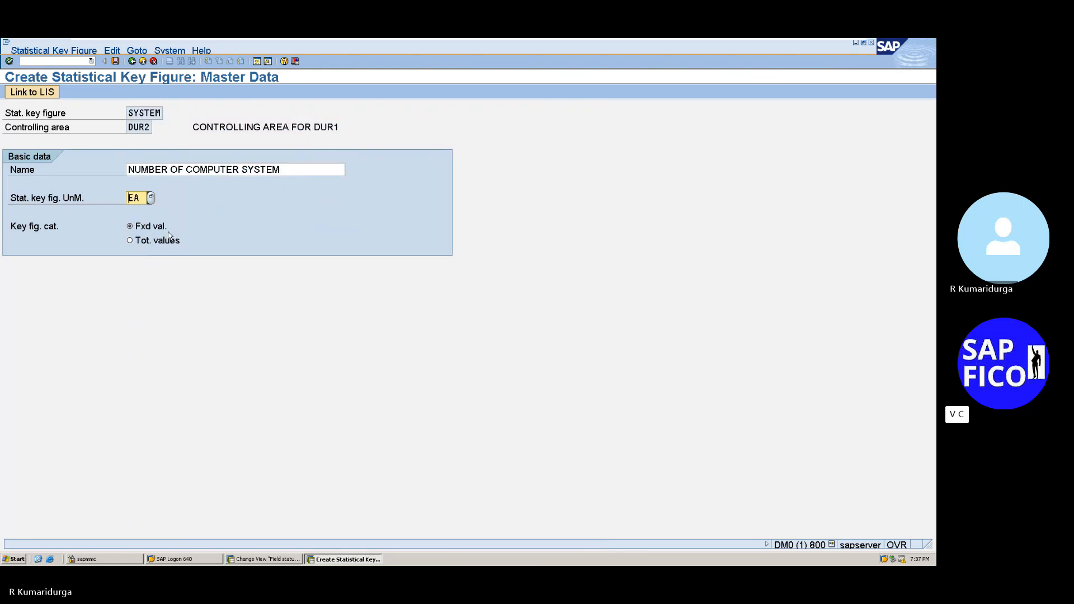
key("Return")
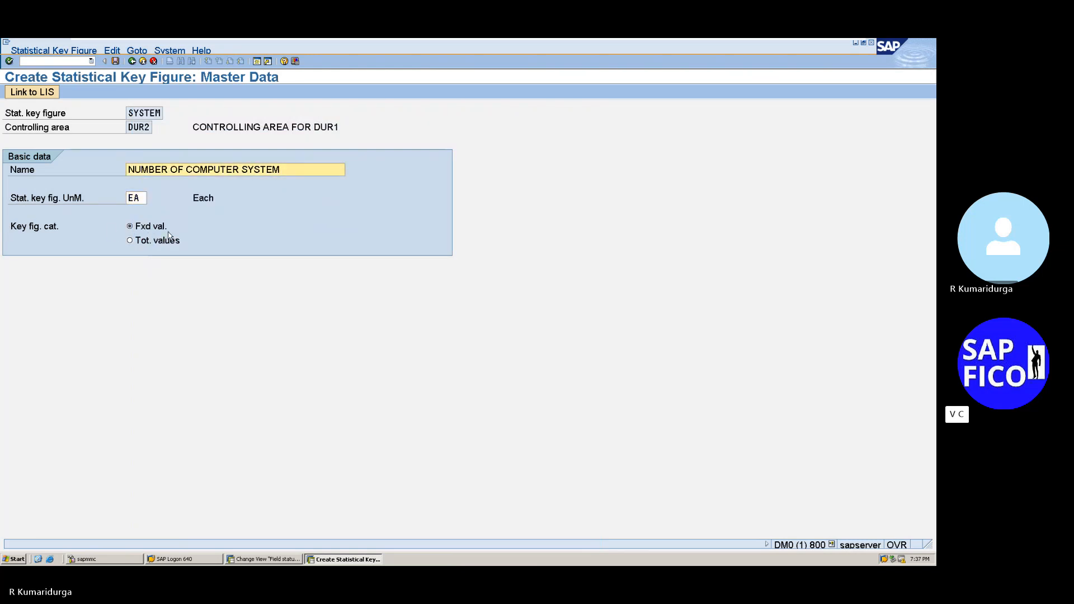
left_click(117, 61)
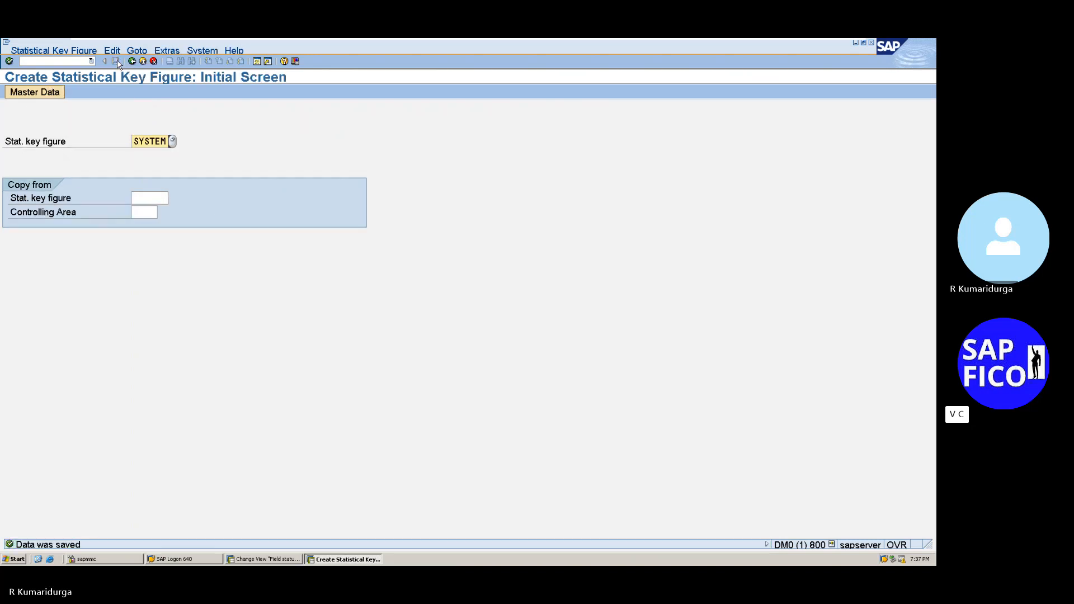
type("POWER")
key("Delete")
key("BackSpace")
key("BackSpace")
key("BackSpace")
key("BackSpace")
key("BackSpace")
type("ARE")
key("BackSpace")
key("BackSpace")
key("BackSpace")
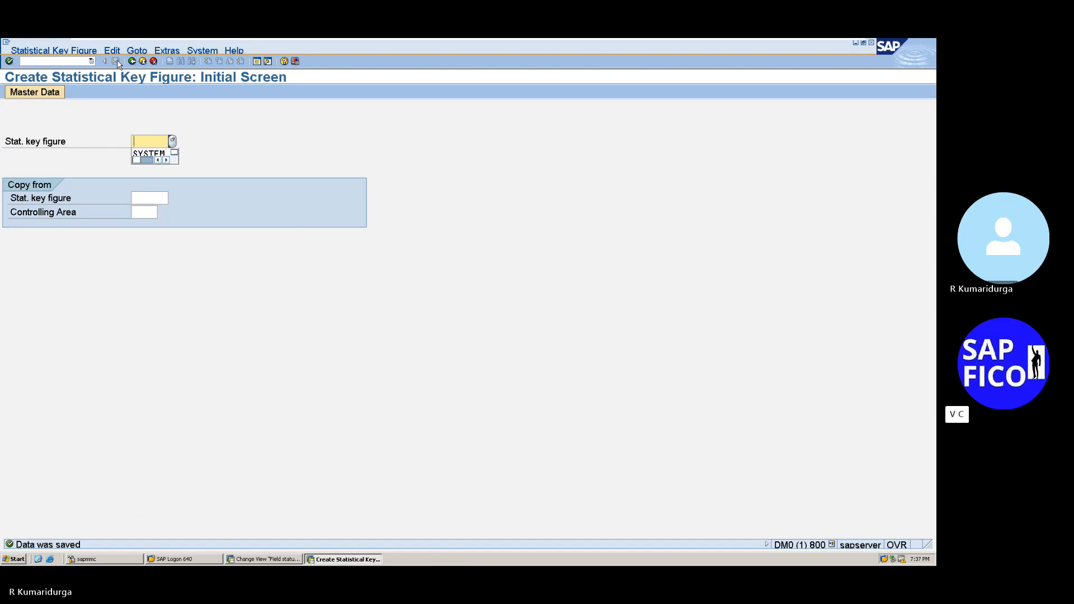
Step: Enter POWER as the new statistical key figure and continue to its master data
type("POWER")
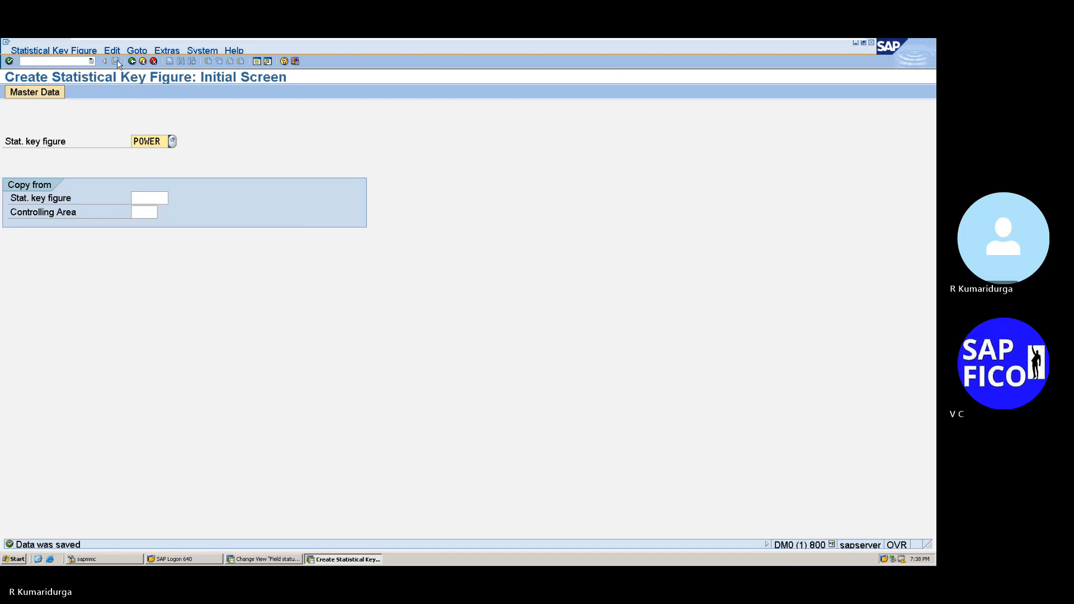
key("Return")
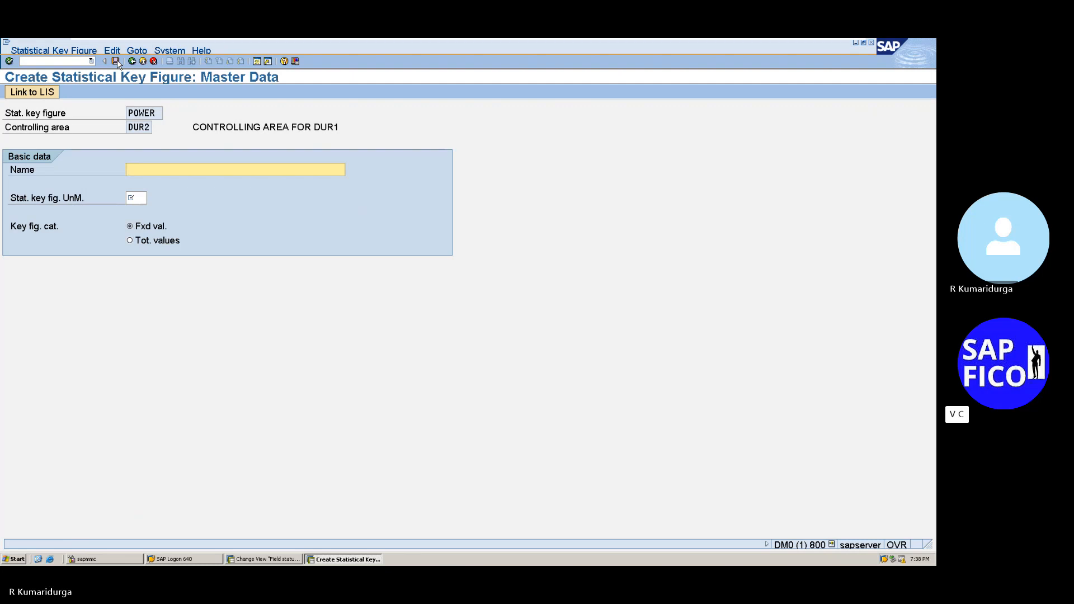
Step: Name the POWER key figure POWER PER MONTH and set its unit of measure to EA (Each)
type("POWER PER MONTH")
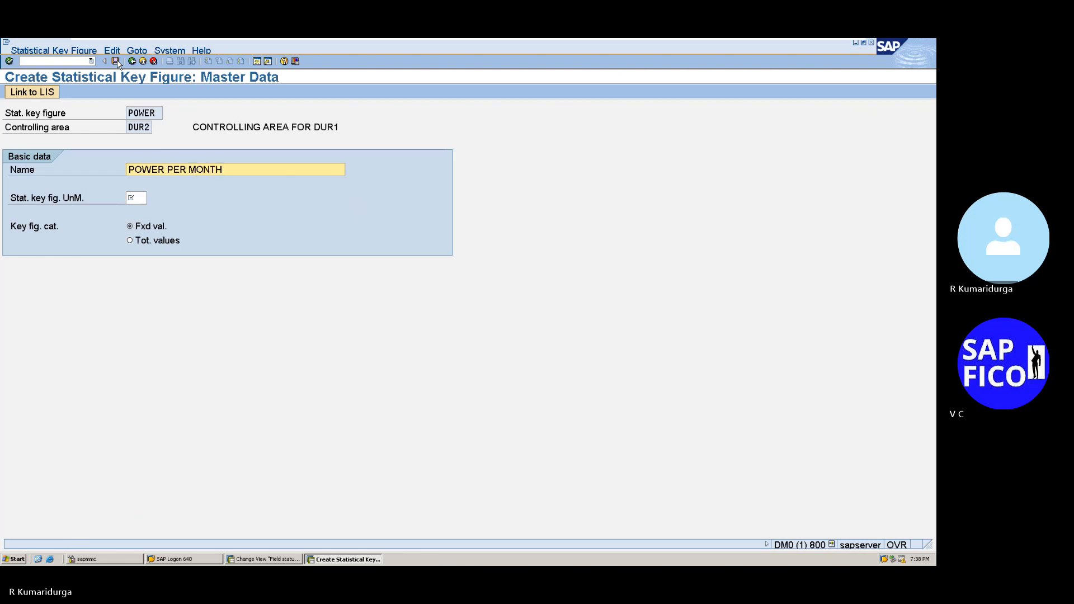
left_click(137, 197)
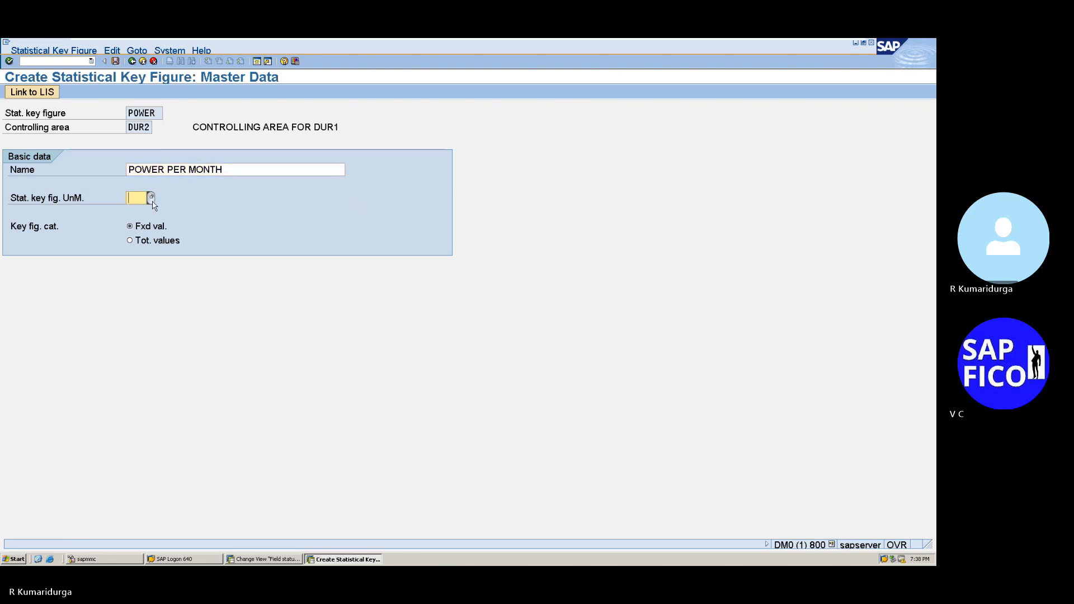
left_click(151, 201)
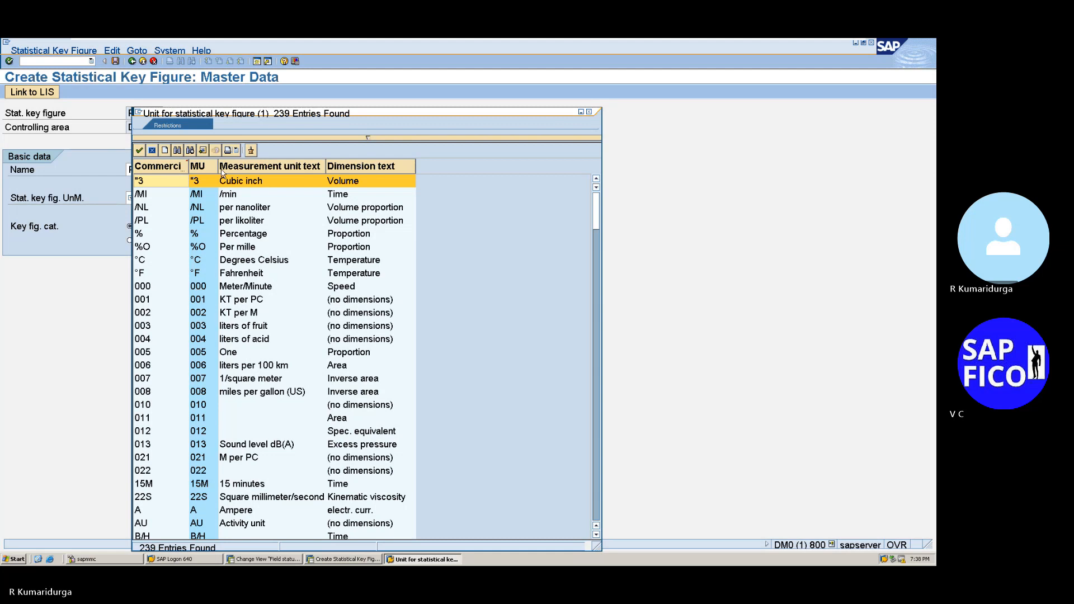
left_click(590, 112)
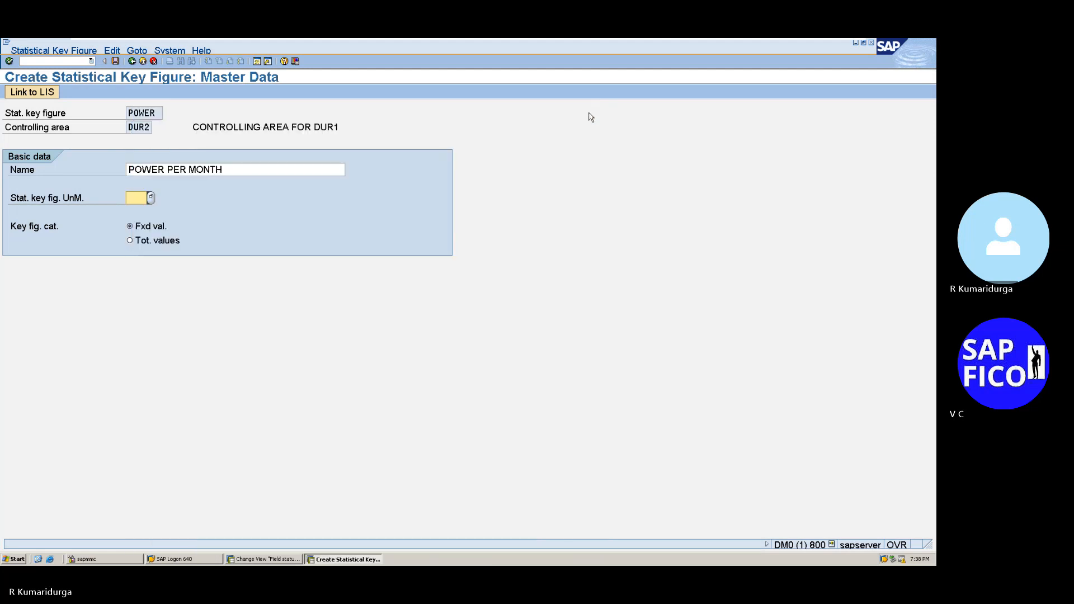
type("EA")
key("Return")
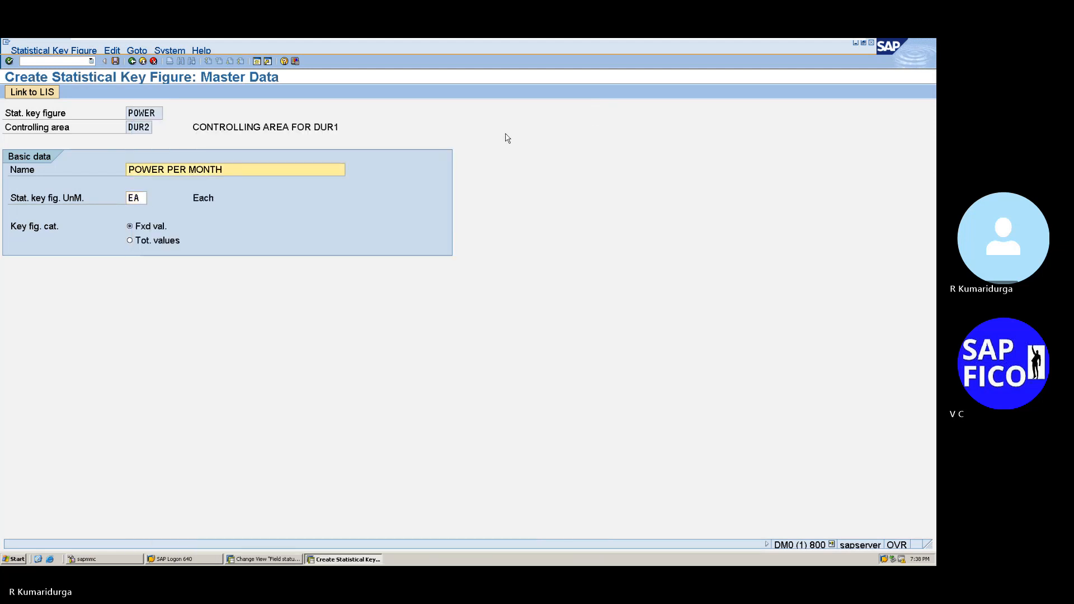
Step: Check the key figure list in the Word notes, then save the POWER key figure back in the SAP session
mouse_move(626, 40)
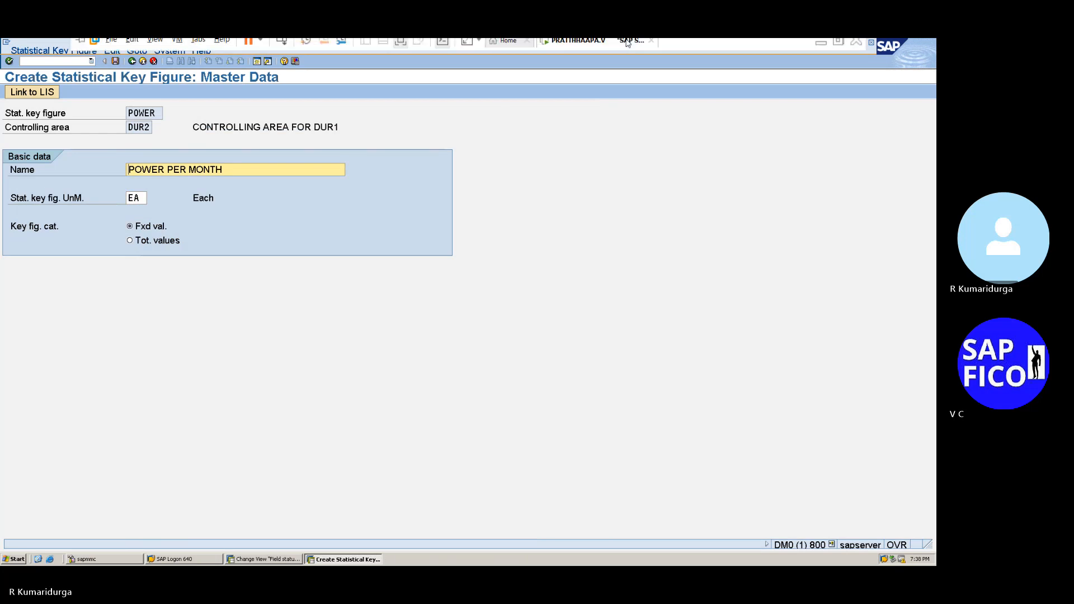
left_click(822, 50)
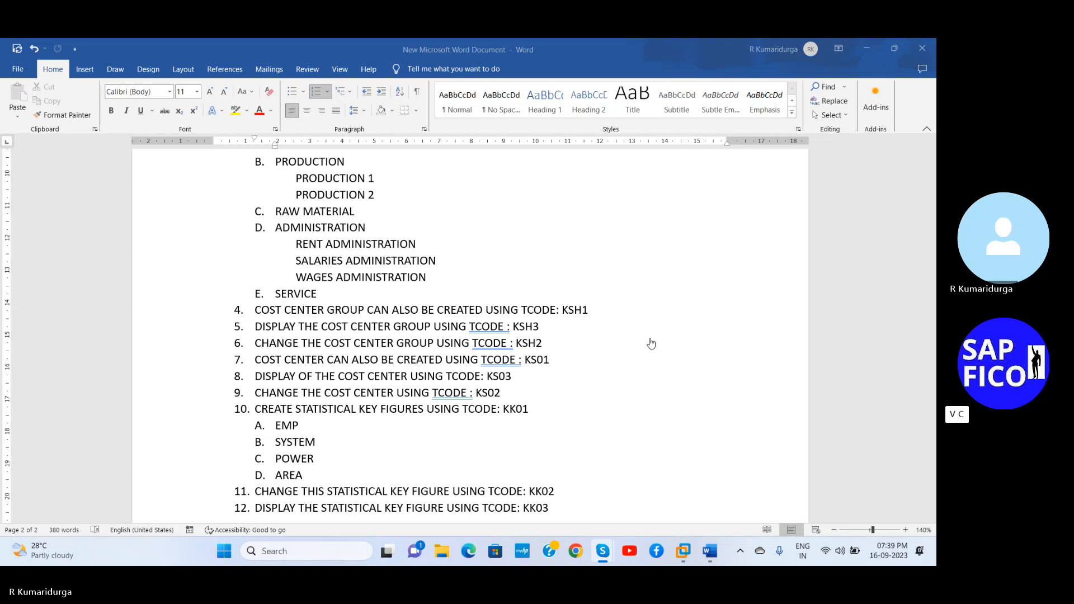
mouse_move(689, 557)
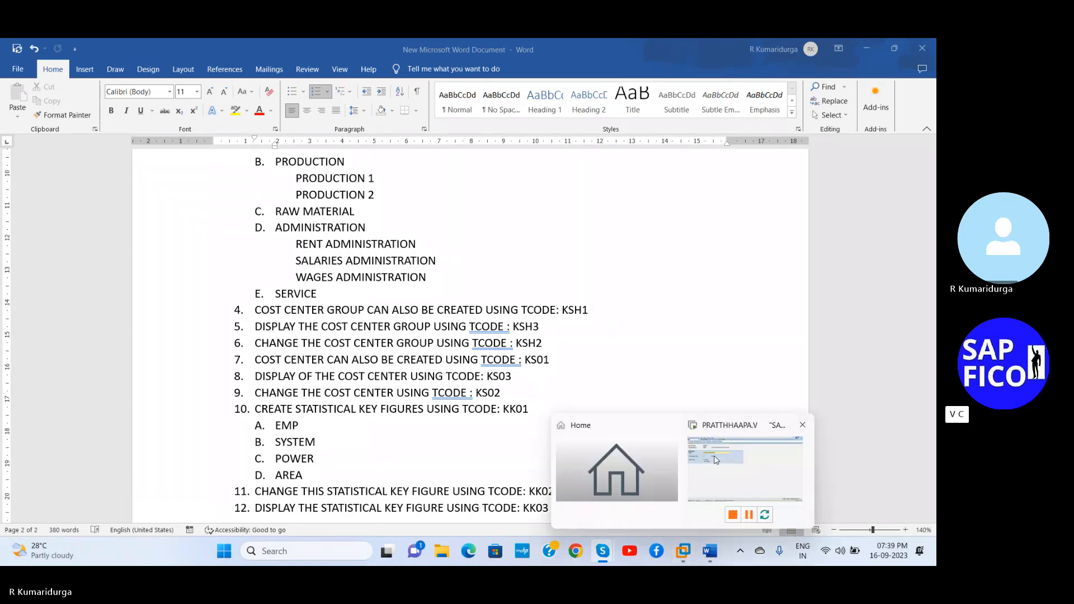
left_click(742, 475)
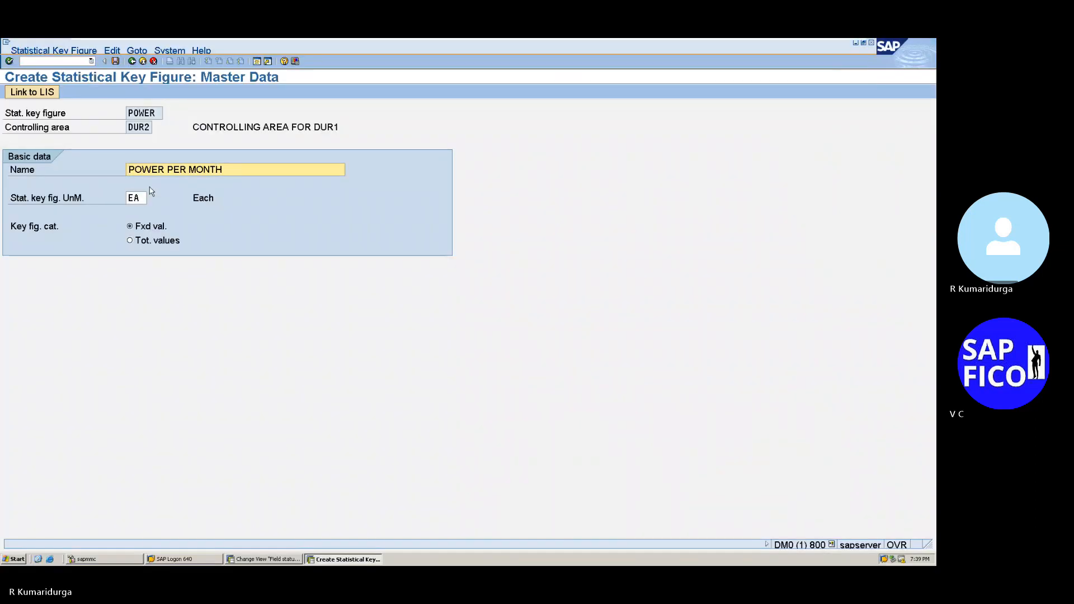
left_click(118, 66)
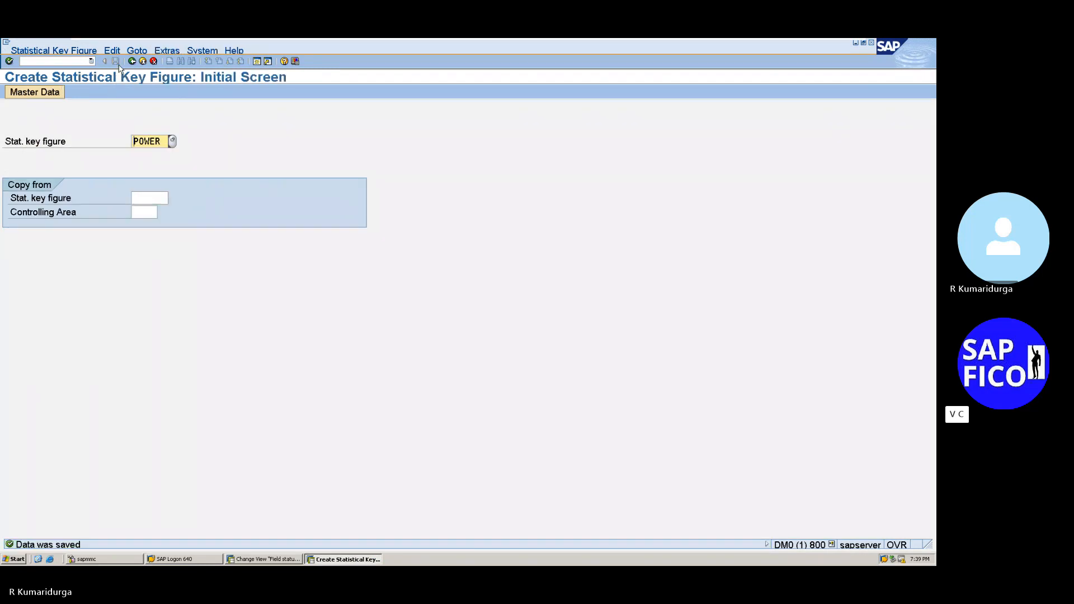
type("AREA")
key("Delete")
key("Return")
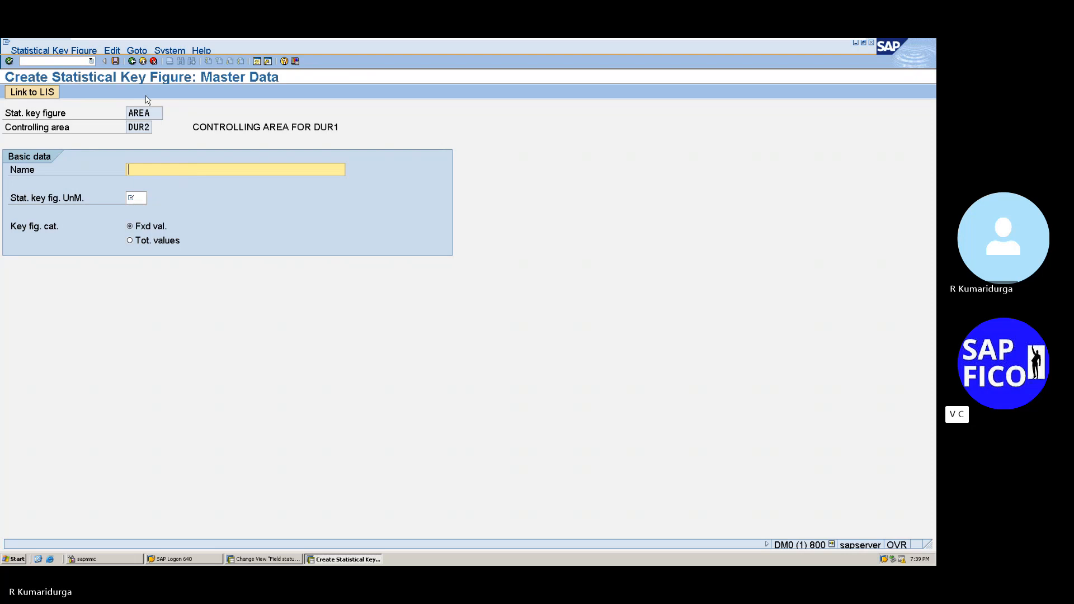
left_click(153, 62)
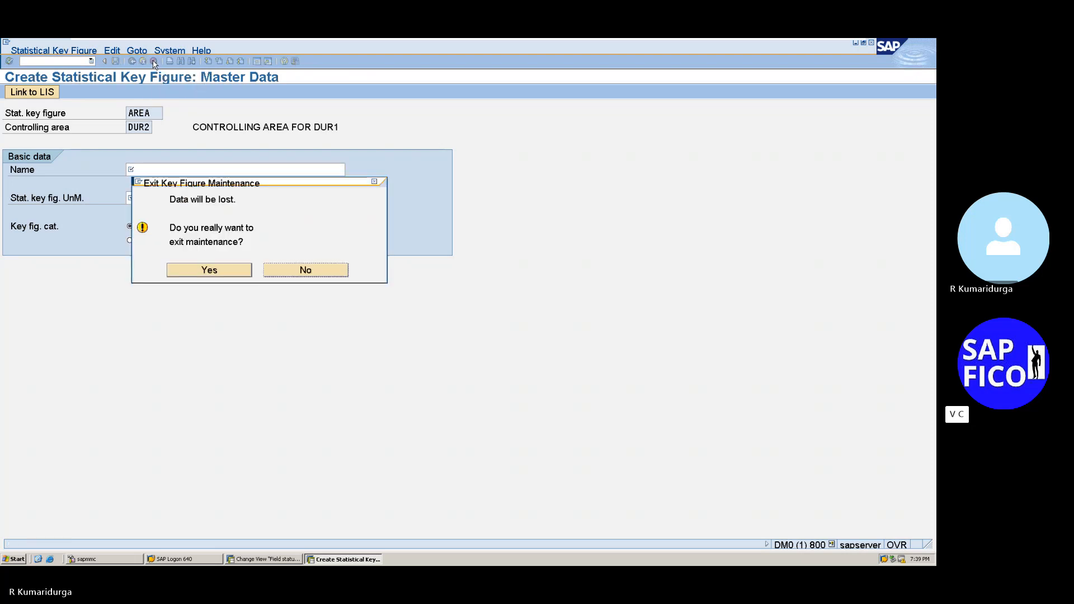
left_click(242, 276)
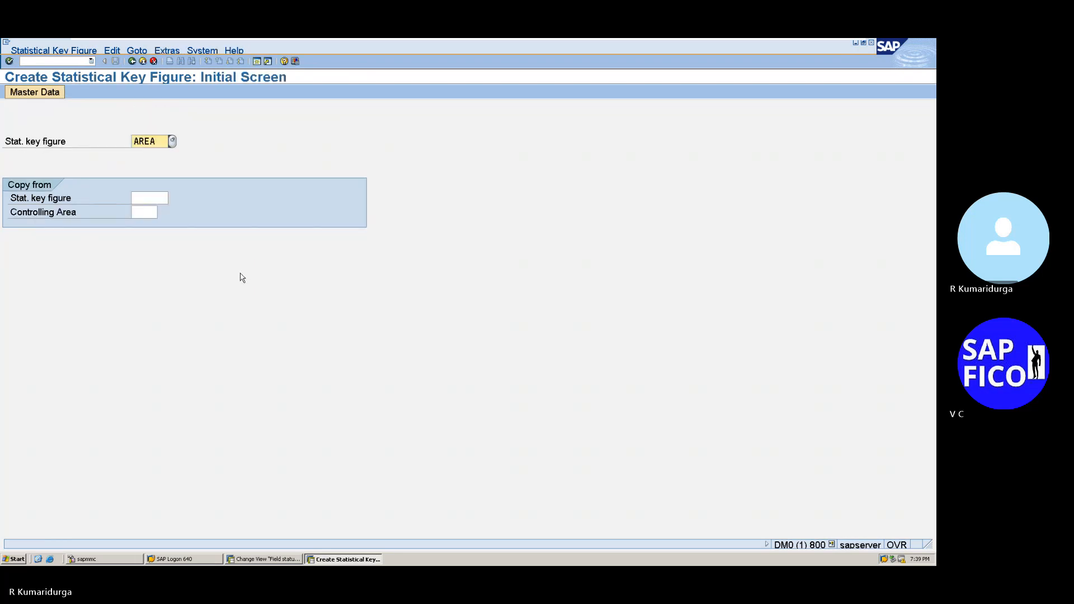
Step: Start transaction KK02 to change statistical key figures and open the master data of POWER
left_click(68, 61)
type("/NKK")
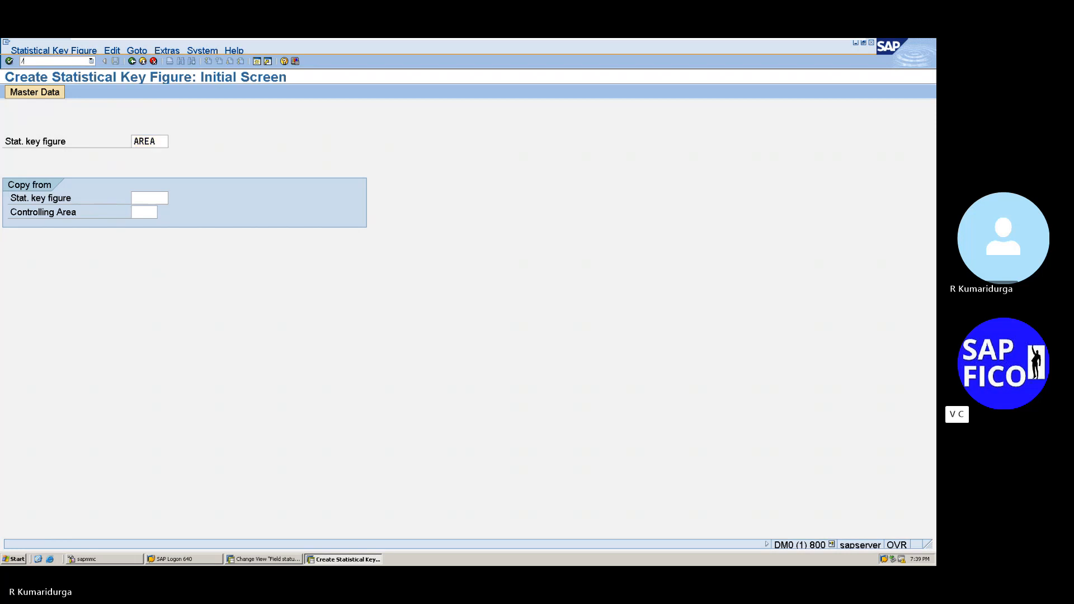
type("2")
key("Return")
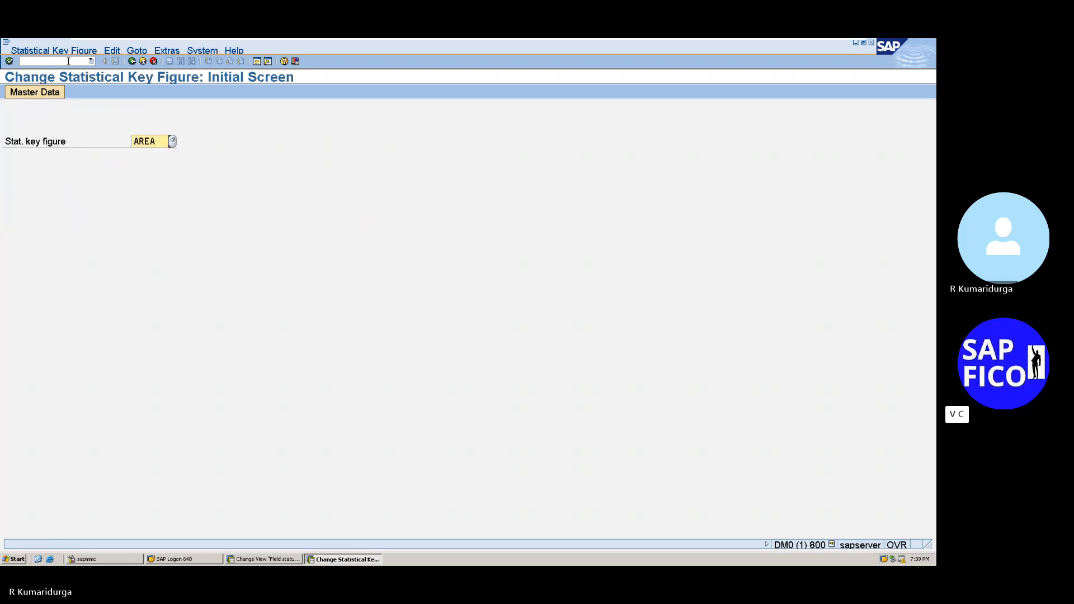
type("POWER")
key("Return")
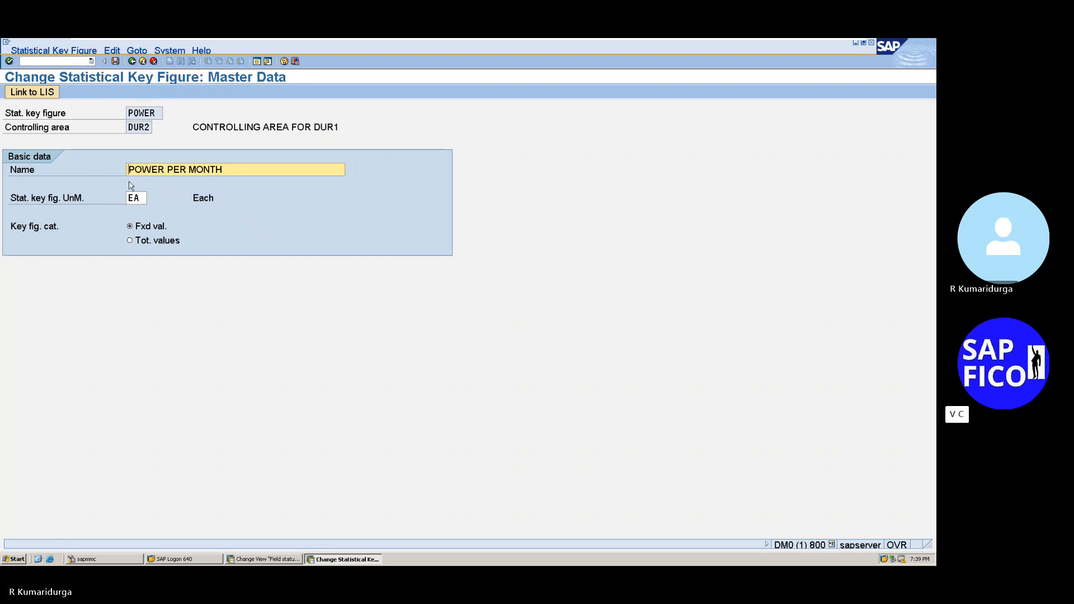
left_click(137, 198)
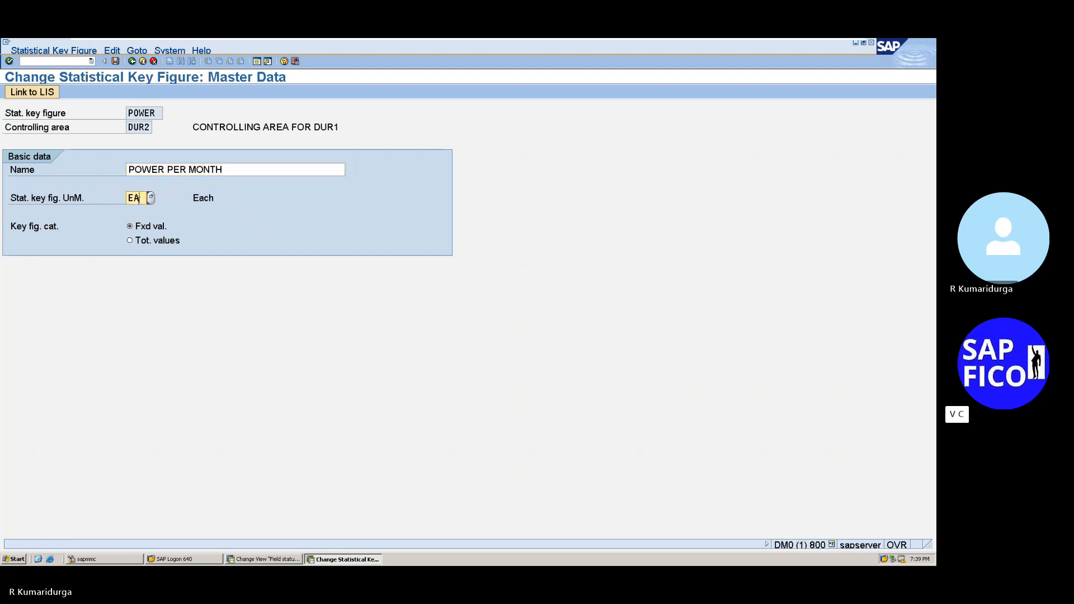
key("BackSpace")
key("BackSpace")
left_click(152, 198)
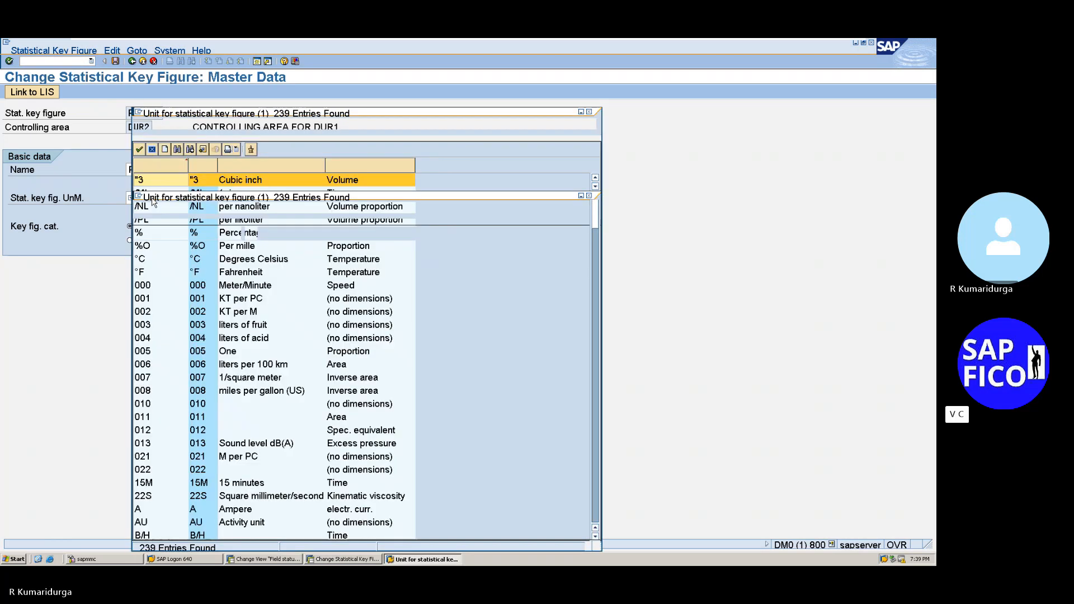
left_click(591, 113)
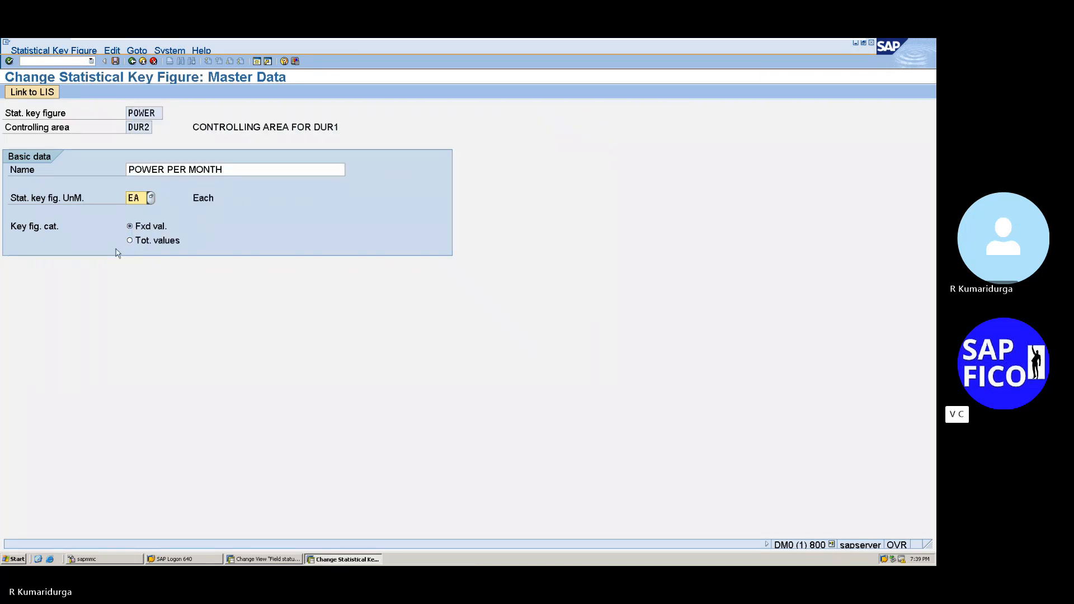
Step: Set the POWER key figure's category to total values and save the change
left_click(129, 240)
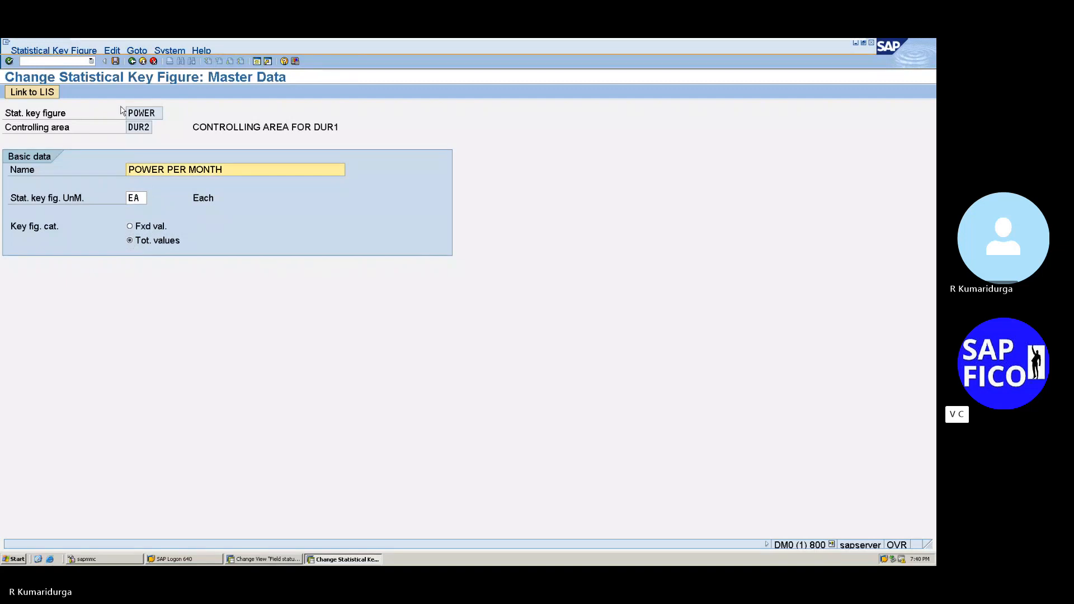
left_click(115, 63)
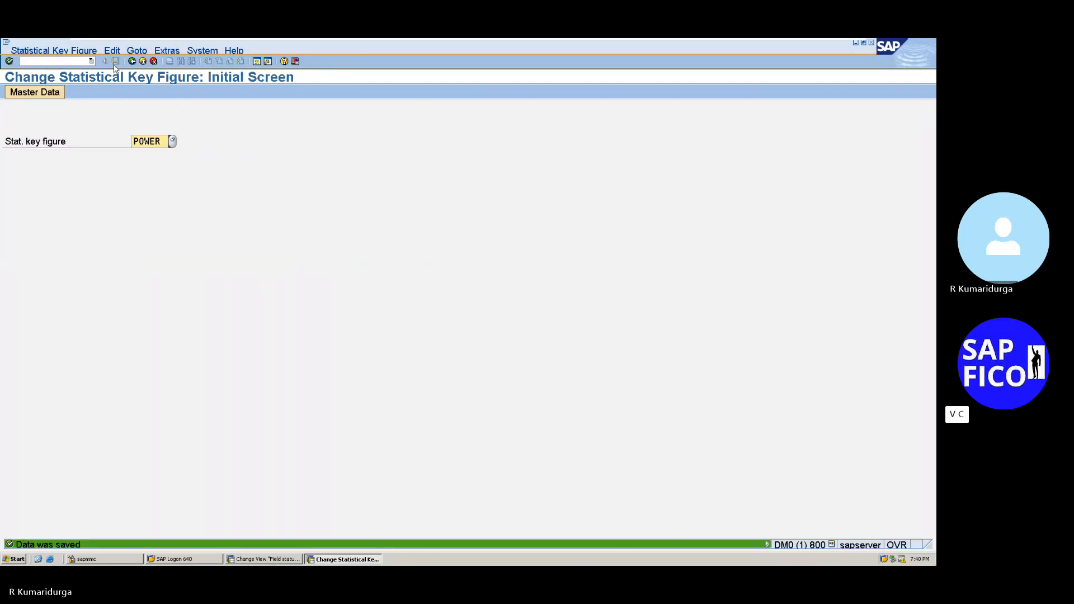
Step: Return to transaction KK01, enter AREA as the new statistical key figure and continue to its master data
left_click(34, 62)
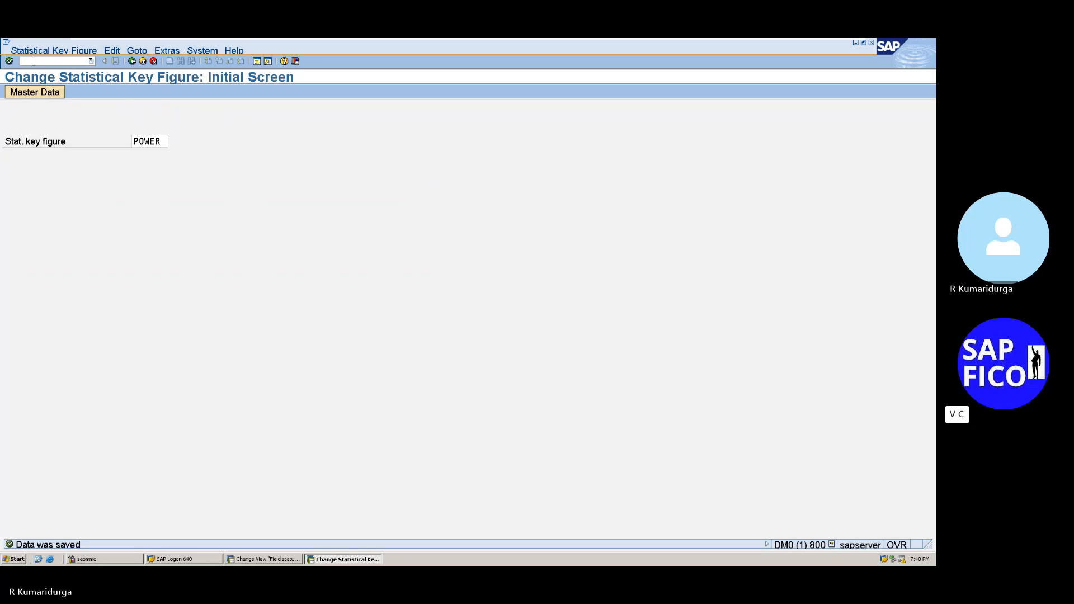
type("/NKK01")
key("Return")
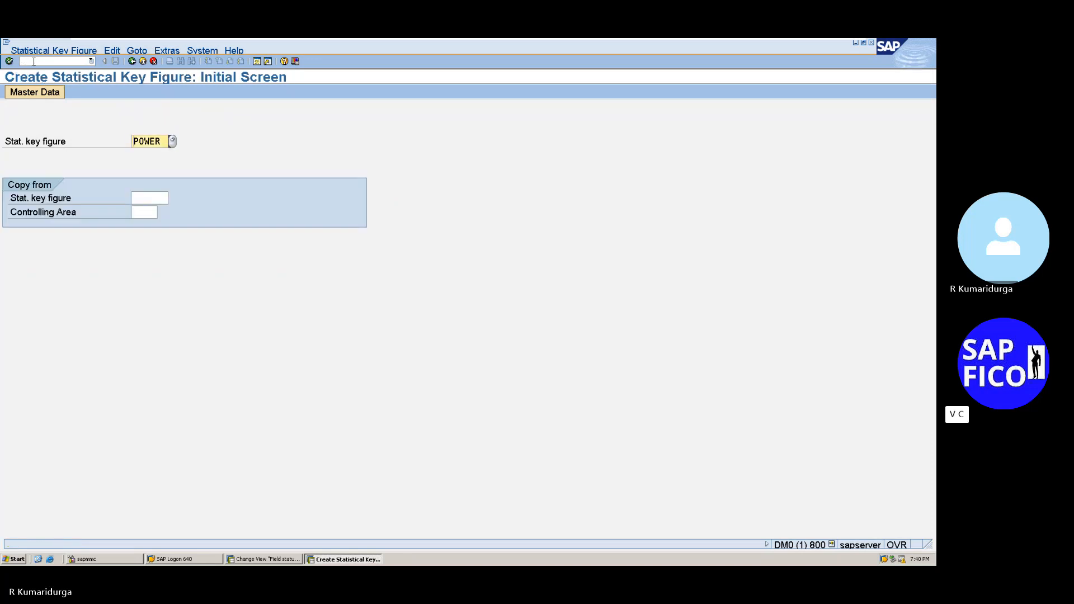
type("ARE")
key("Delete")
type("A")
key("Return")
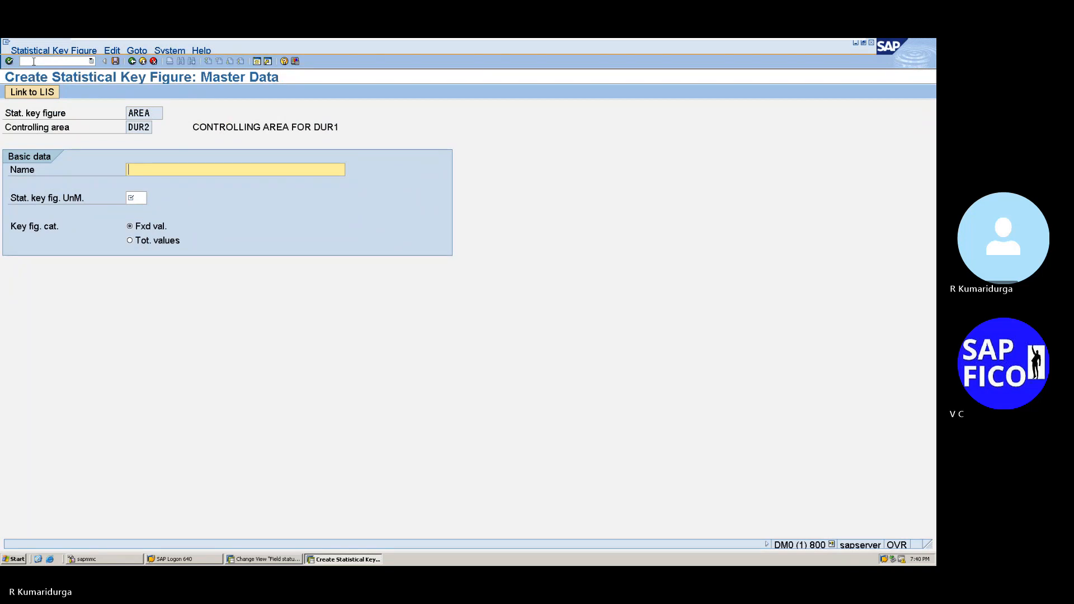
Step: Name the AREA statistical key figure AREA
type("N")
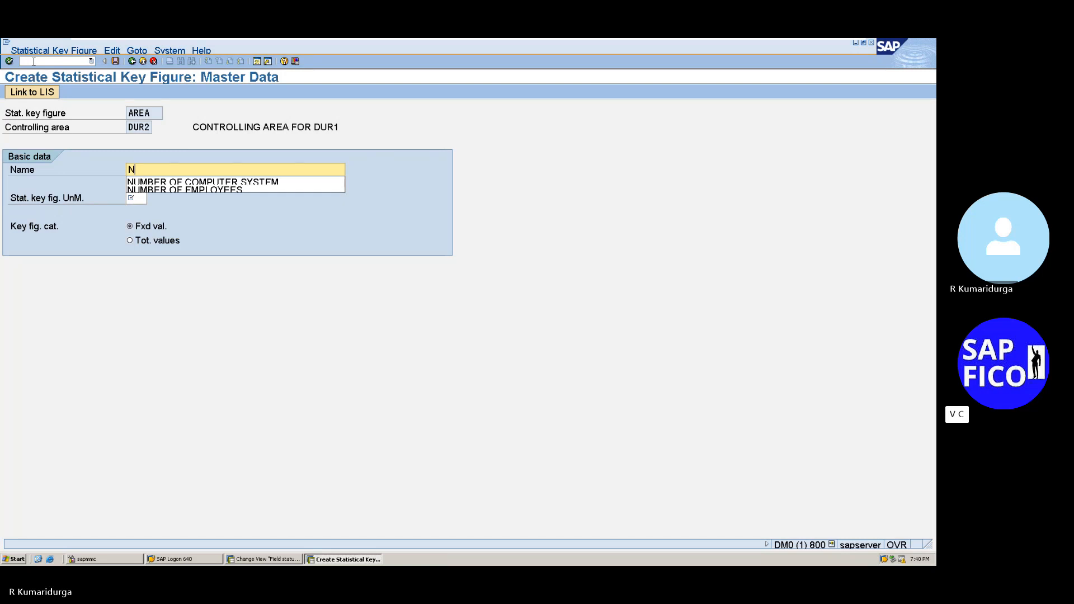
key("BackSpace")
type("AR")
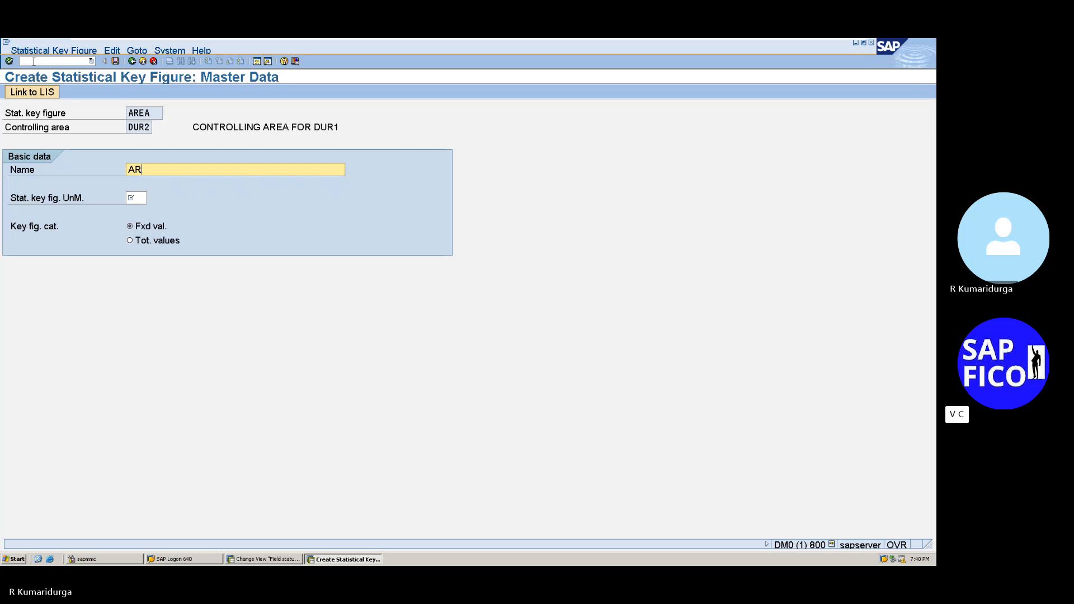
type("EA")
key("Tab")
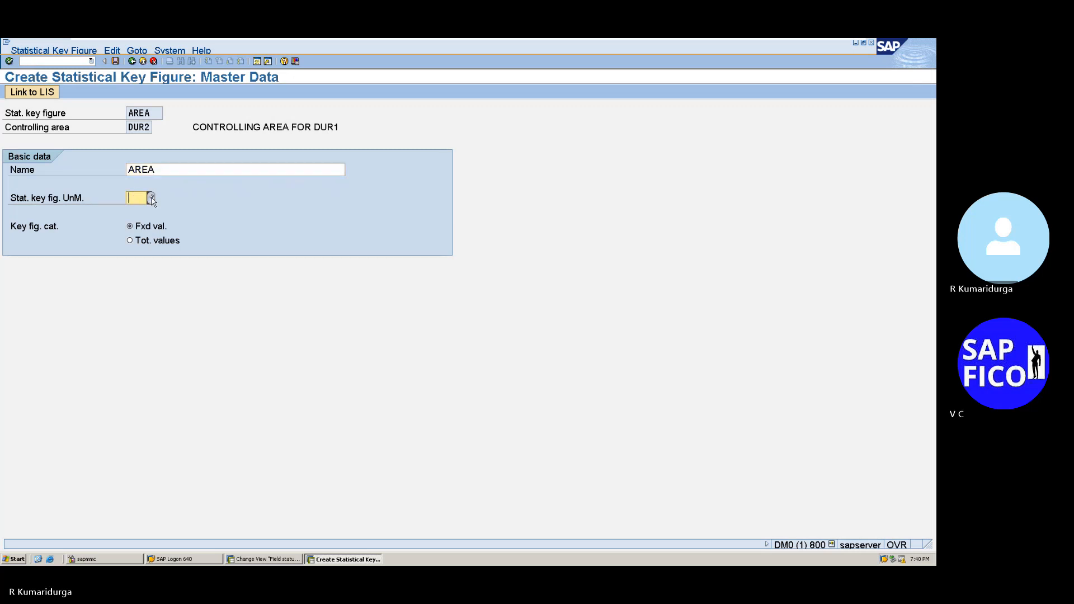
Step: Choose FT2 (Square foot) from the available units as the AREA key figure's unit of measure and save the key figure
left_click(152, 198)
scroll(262, 369, "down", 5)
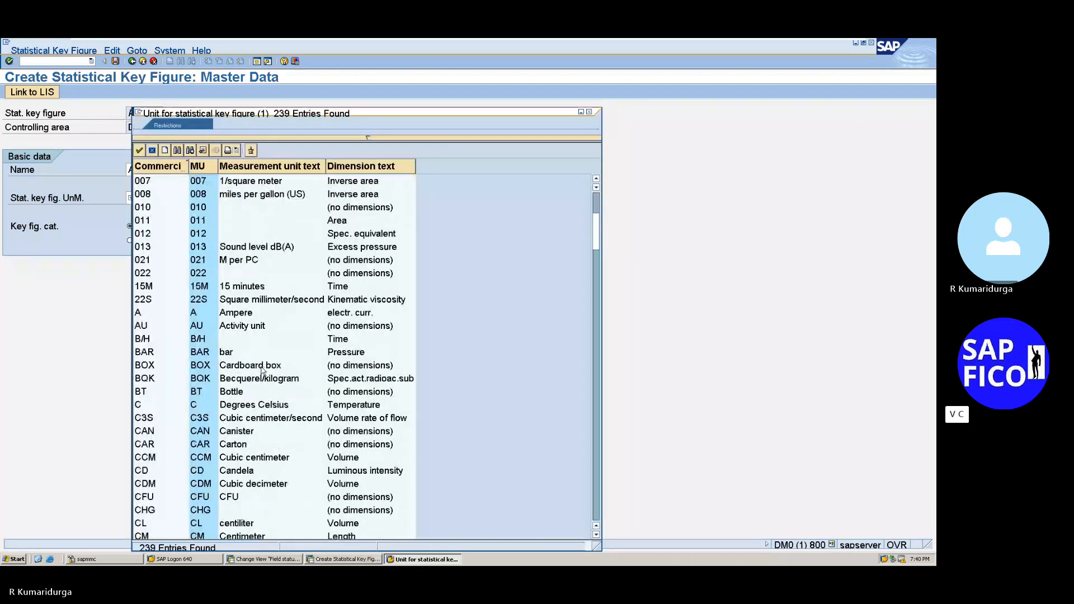
scroll(262, 369, "down", 3)
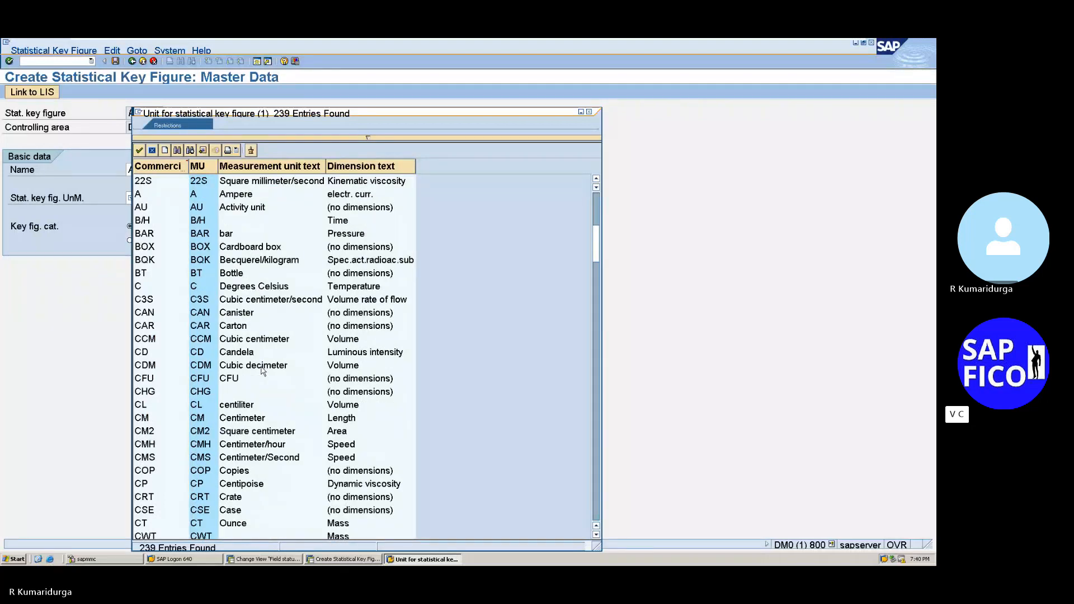
scroll(262, 370, "down", 6)
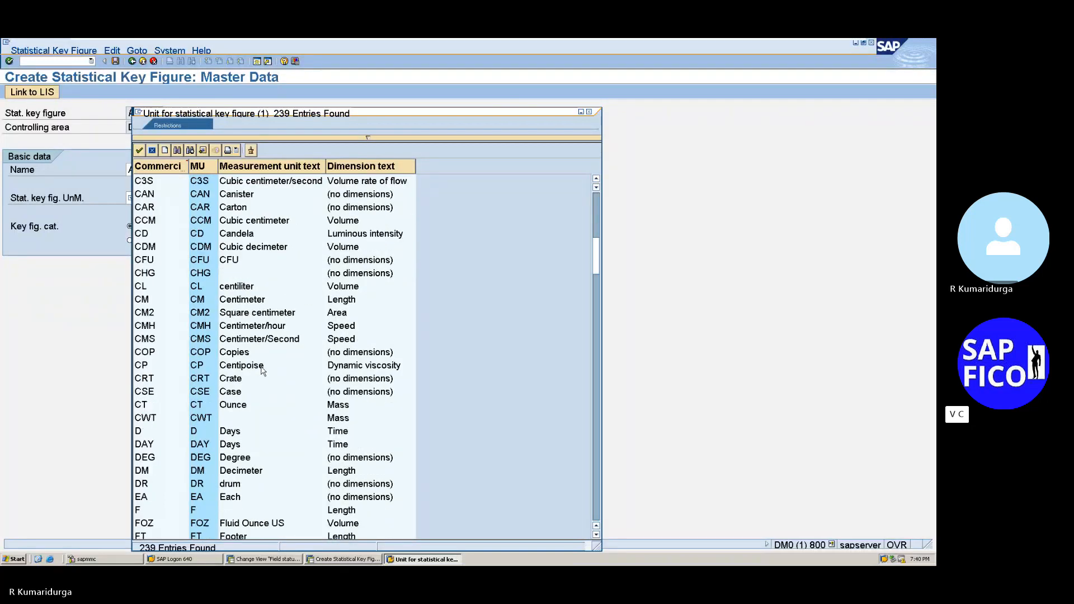
scroll(262, 370, "down", 2)
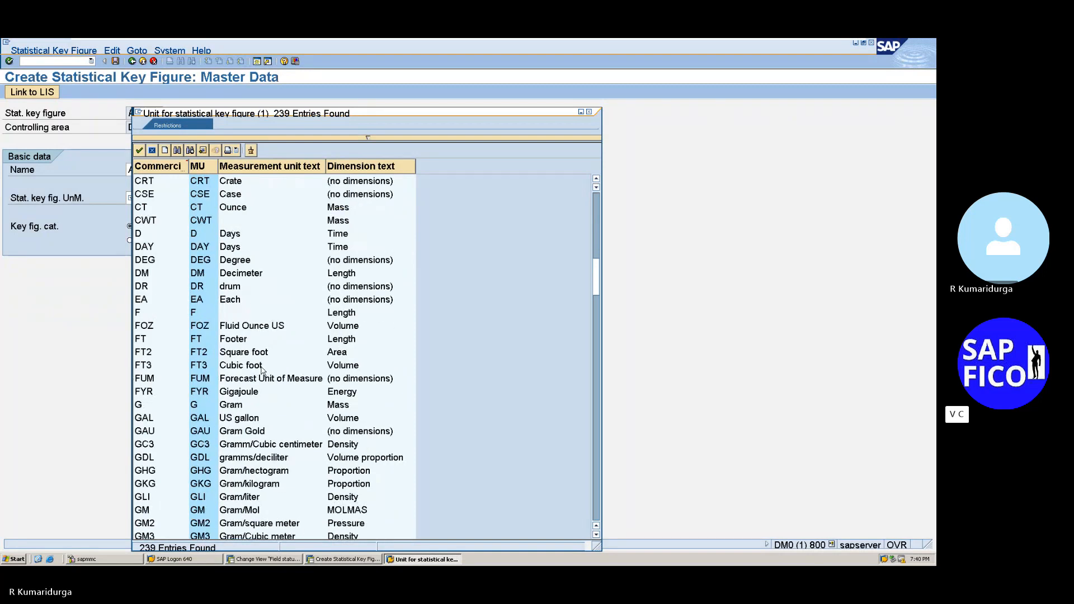
scroll(262, 369, "down", 1)
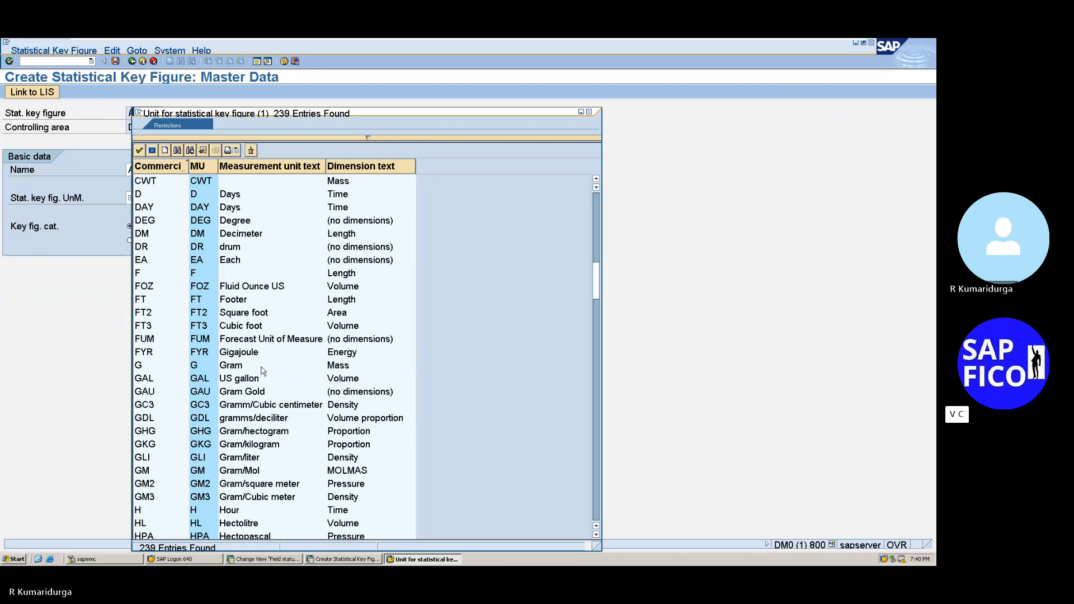
scroll(263, 370, "down", 3)
left_click(213, 194)
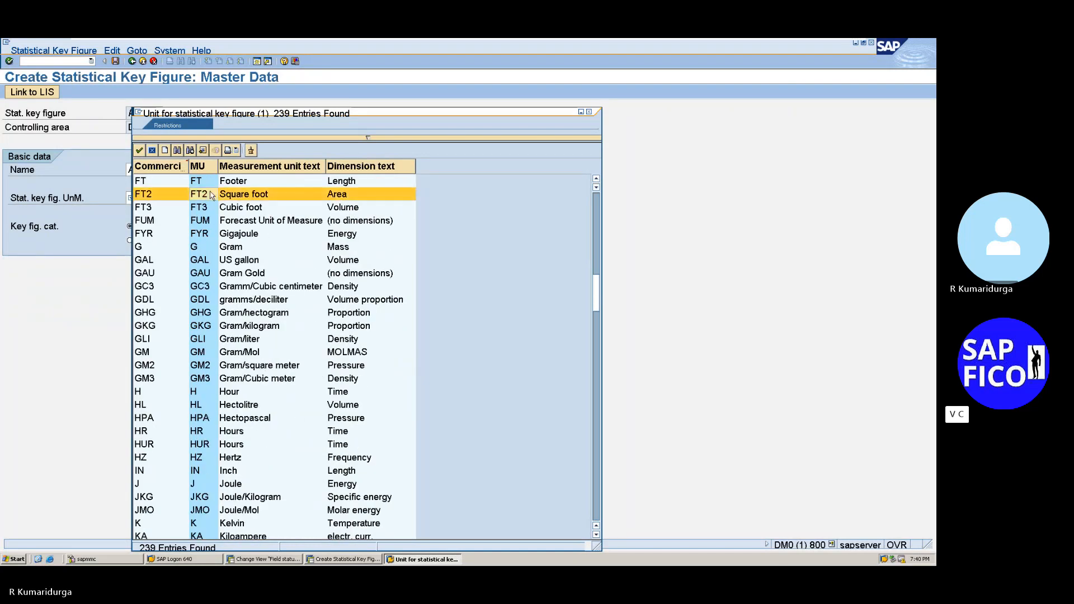
double_click(212, 195)
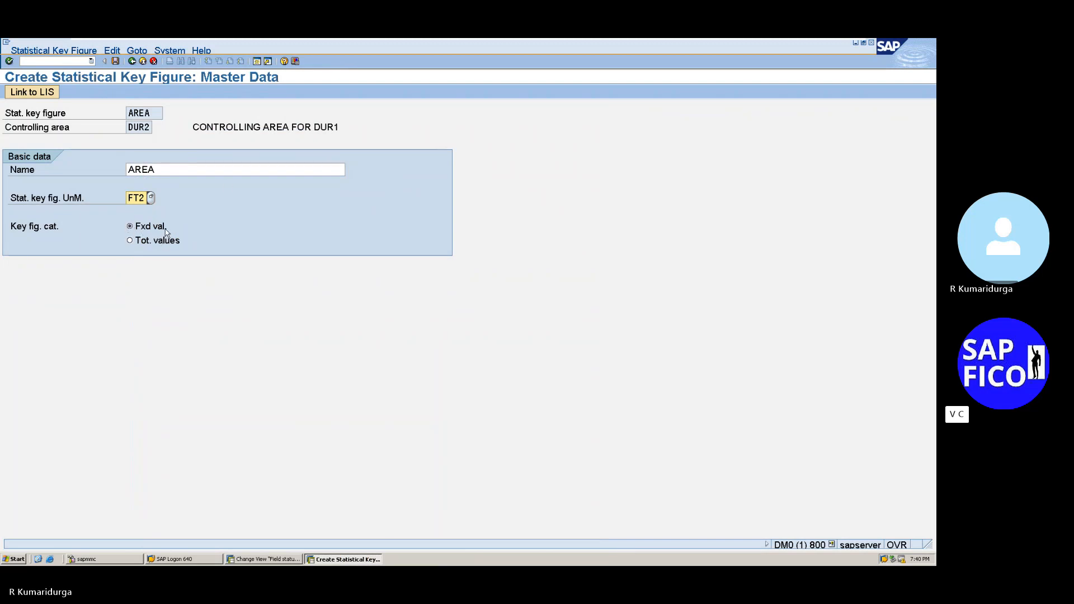
left_click(115, 61)
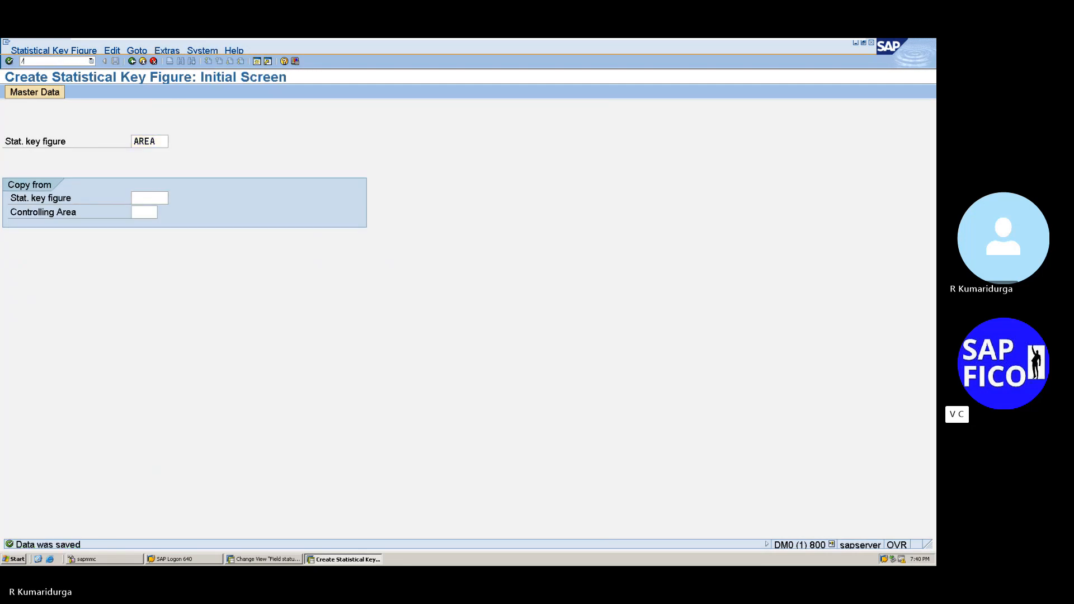
Step: Start transaction KK02 and open the master data of the POWER statistical key figure for changing
type("/NKK02")
key("Return")
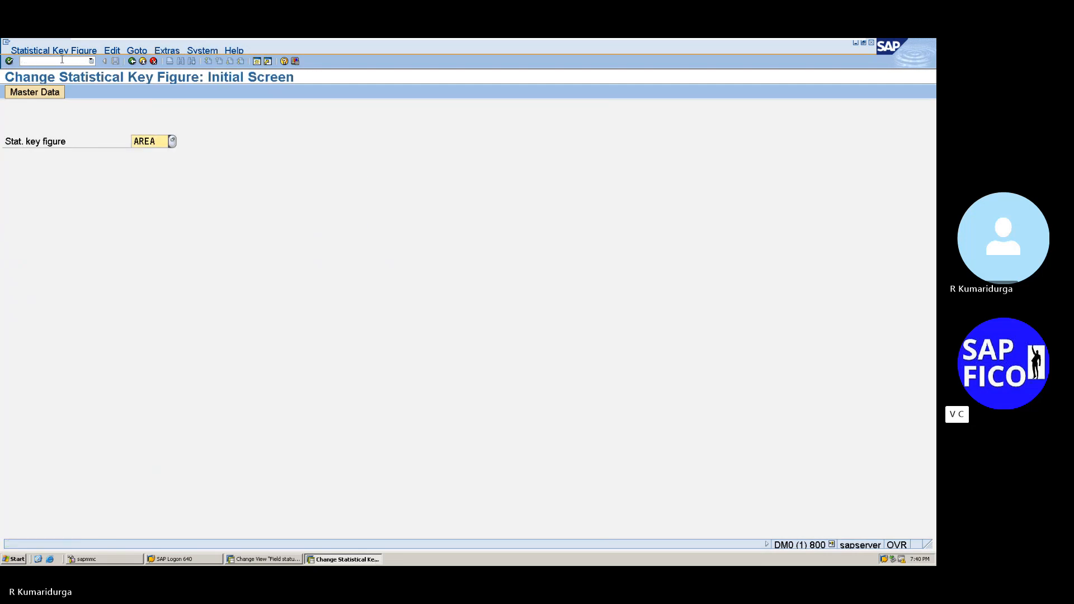
type("POWER")
key("Return")
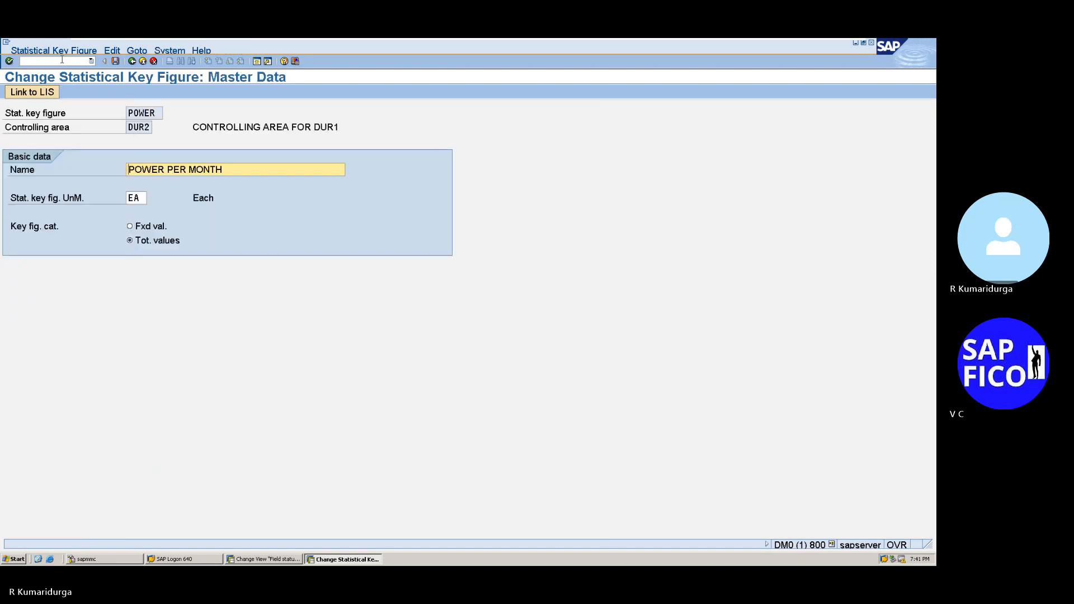
Step: Choose KW (Kilowatt) from the available units as the POWER key figure's unit of measure and save the change
left_click(140, 200)
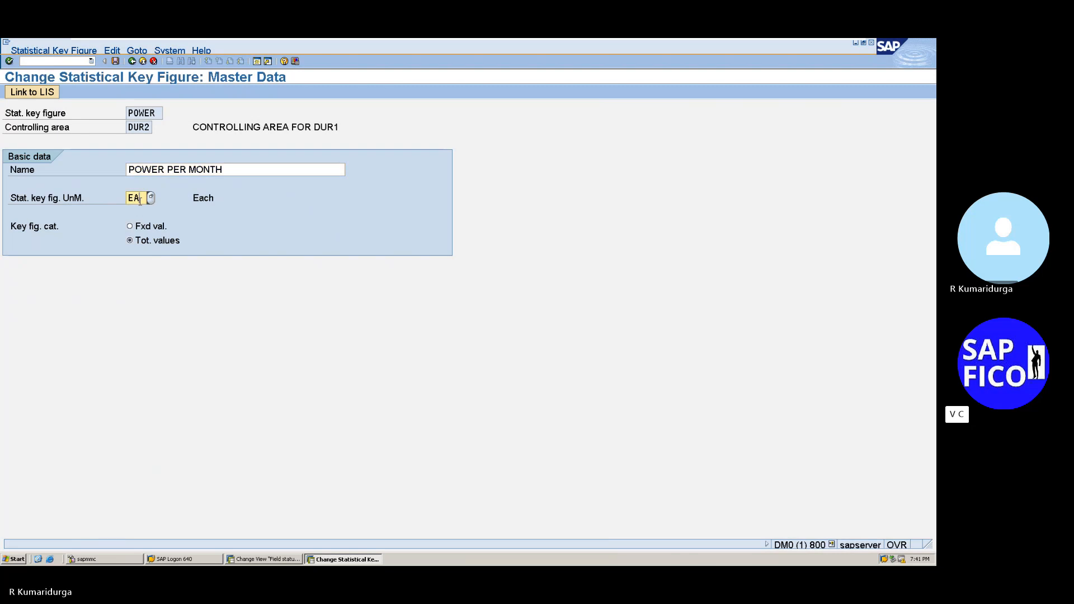
left_click(151, 199)
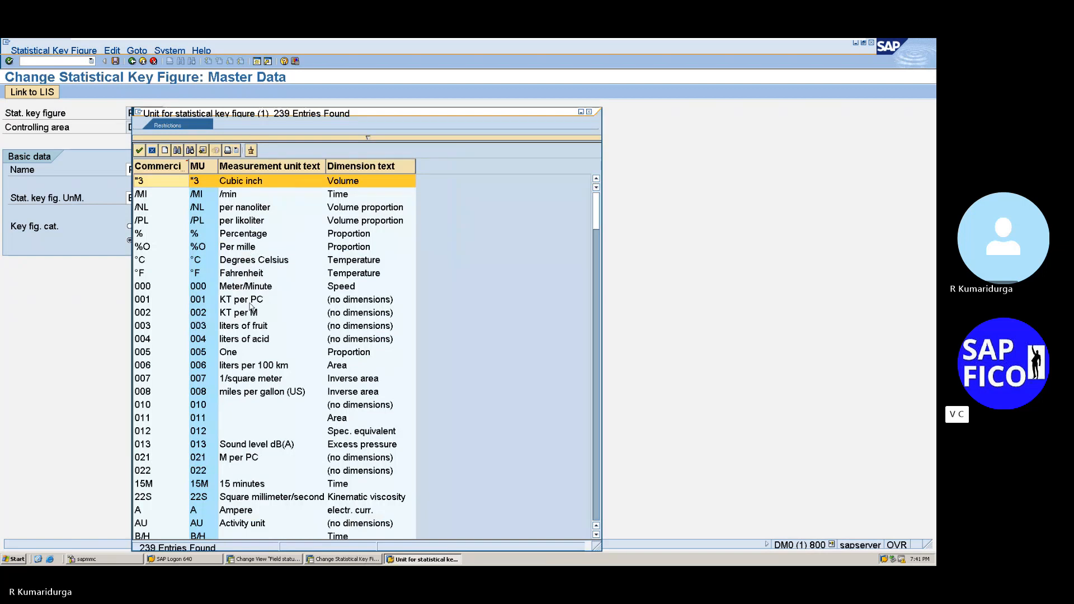
scroll(251, 307, "down", 1)
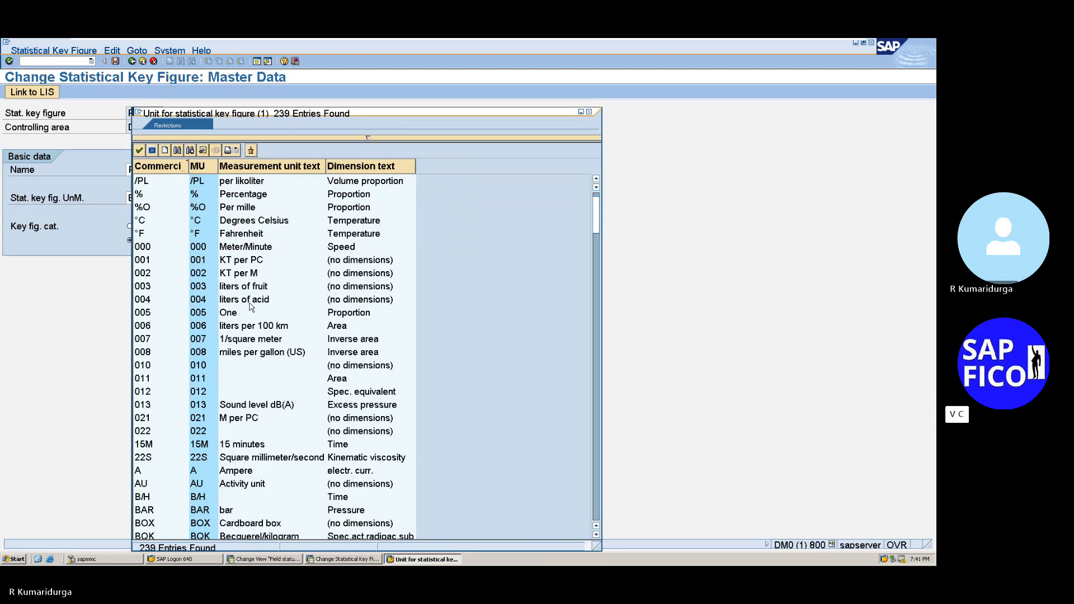
scroll(251, 307, "down", 2)
scroll(249, 303, "down", 1)
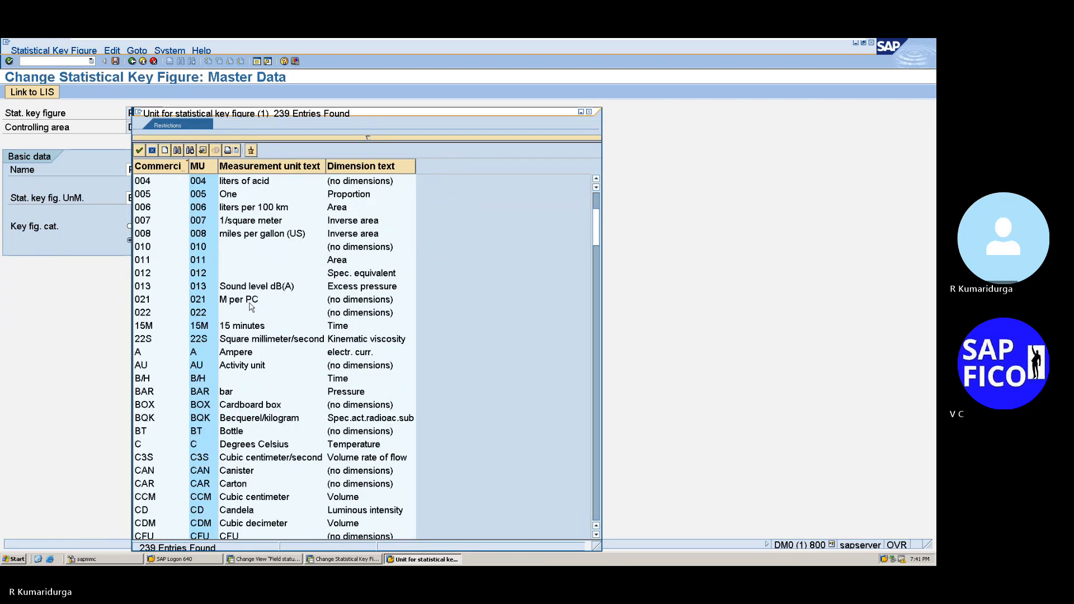
scroll(249, 303, "down", 16)
scroll(250, 306, "down", 10)
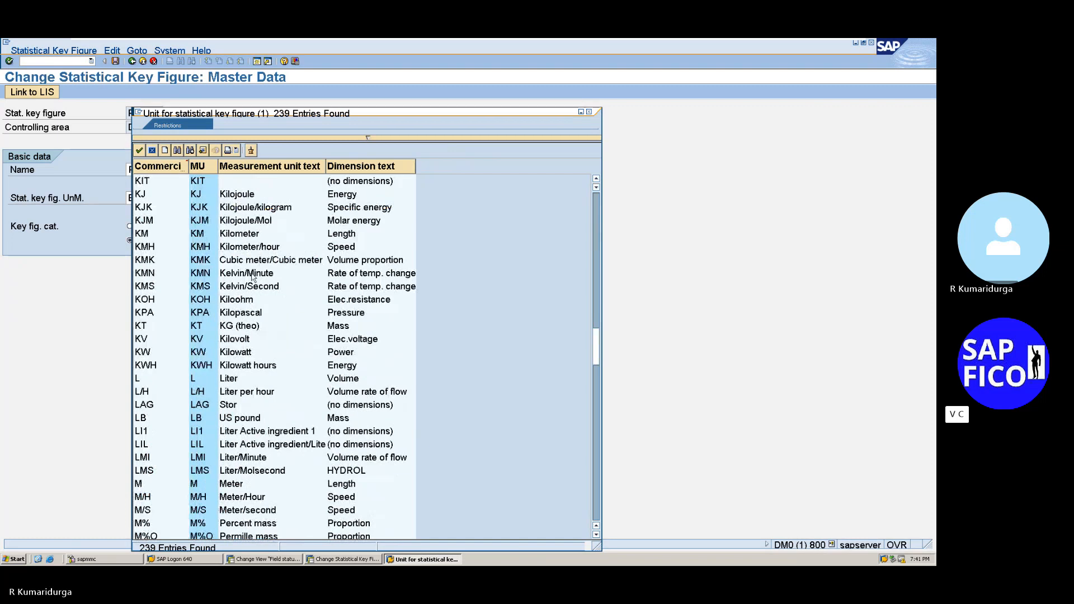
left_click(234, 356)
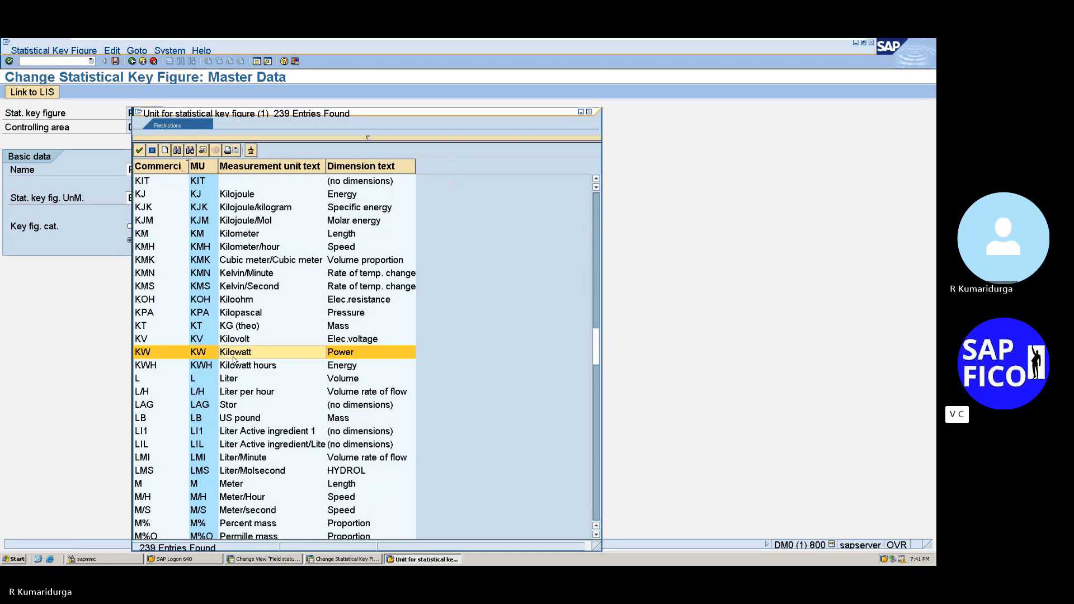
double_click(233, 357)
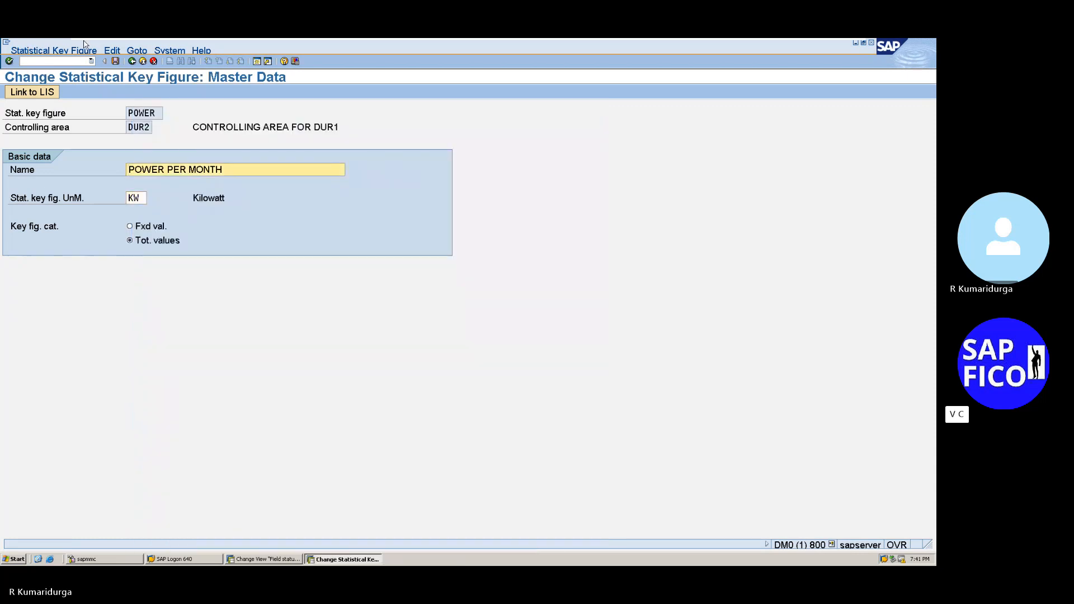
left_click(115, 61)
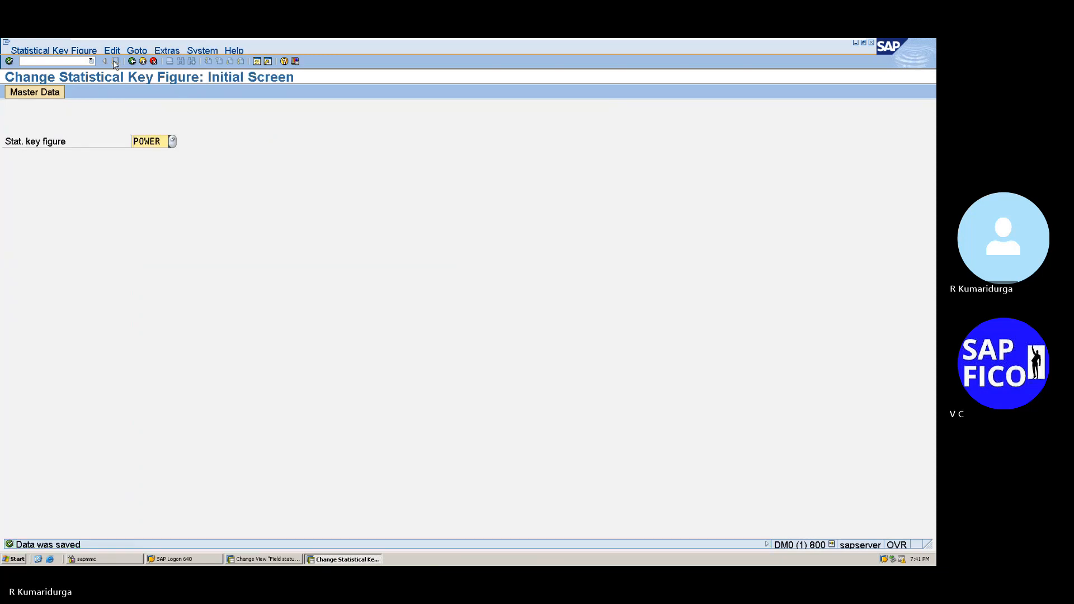
Step: Leave the key figure transaction and return to the SAP Easy Access screen
left_click(32, 61)
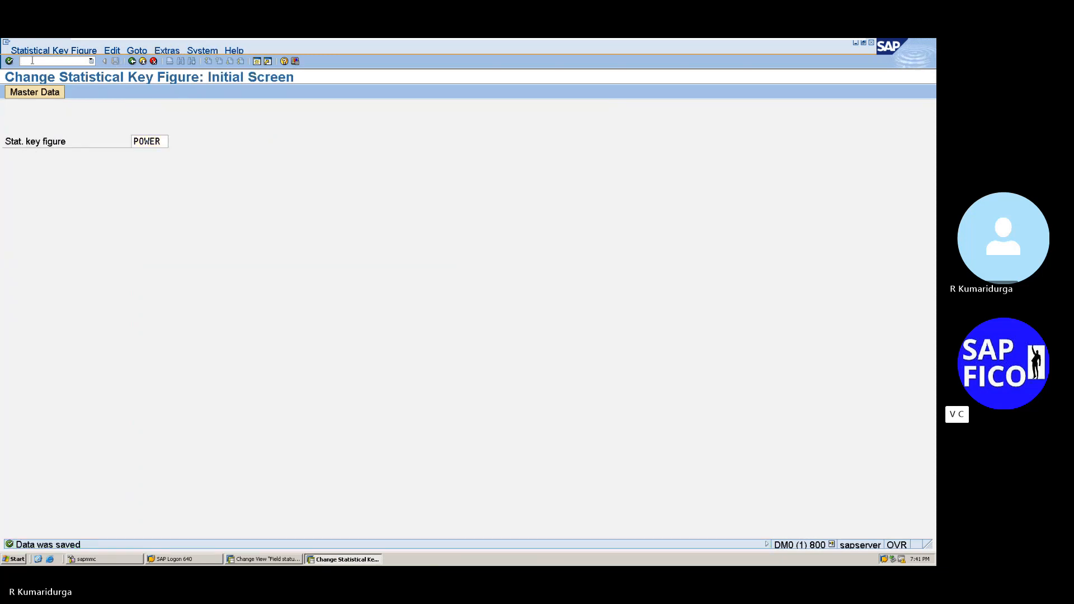
type("/N")
key("Return")
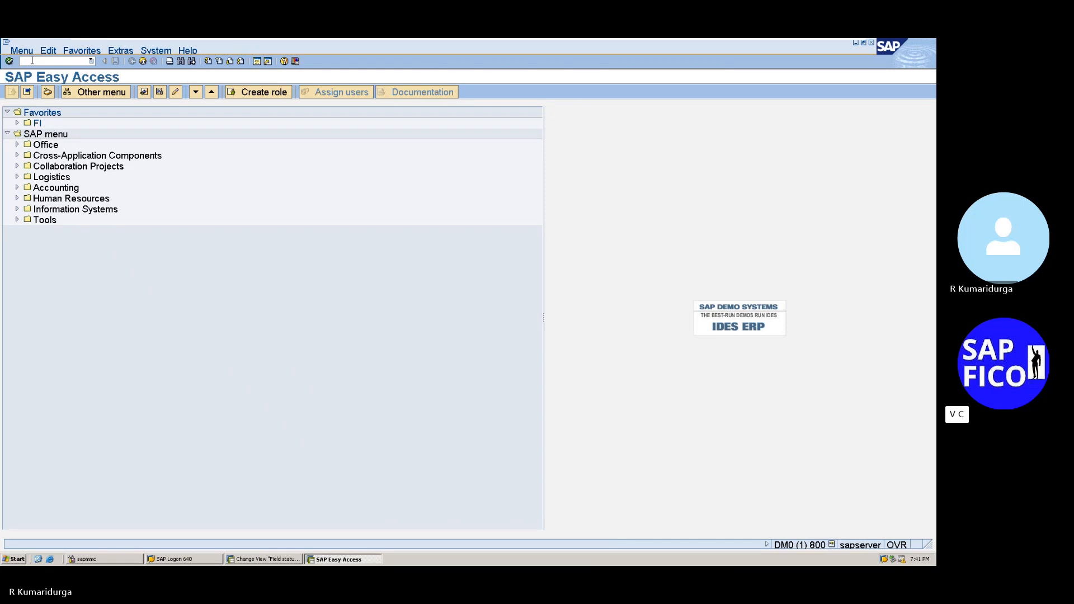
Step: Switch to the Word document and add list item 13 after the KK03 line, reading "CREATE STATISTICAL KEY FIGURE GROUP : KBH1"
mouse_move(724, 43)
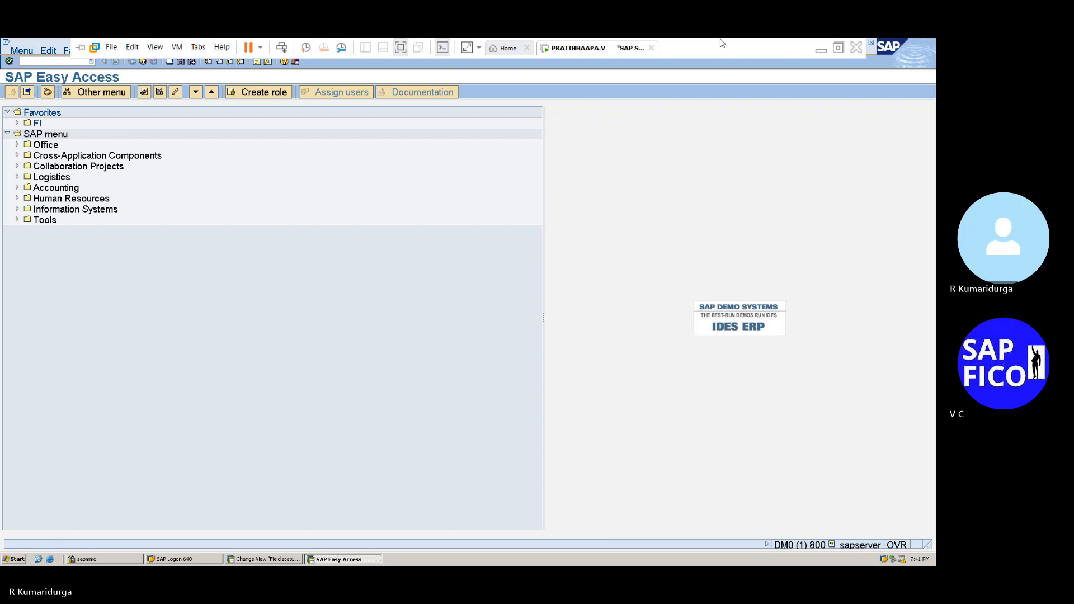
left_click(821, 50)
scroll(348, 432, "down", 3)
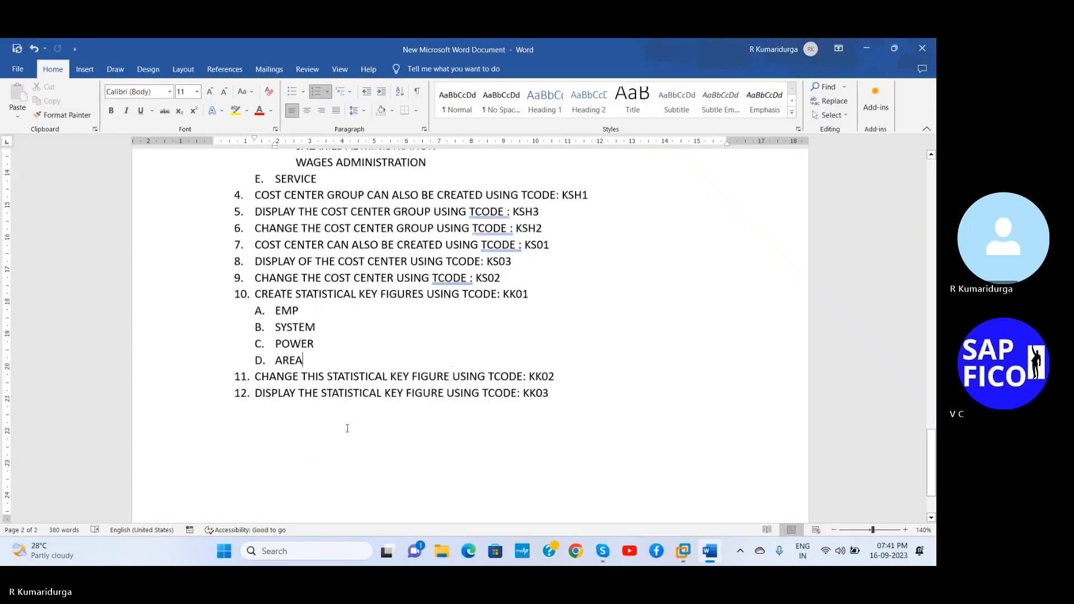
left_click(559, 379)
key("Return")
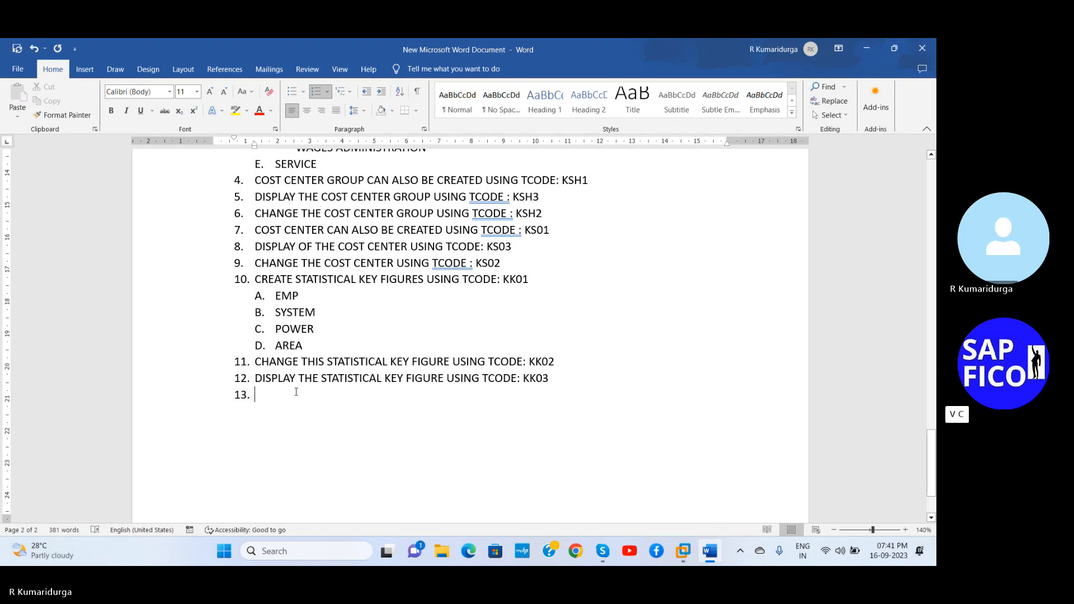
type("CREATE")
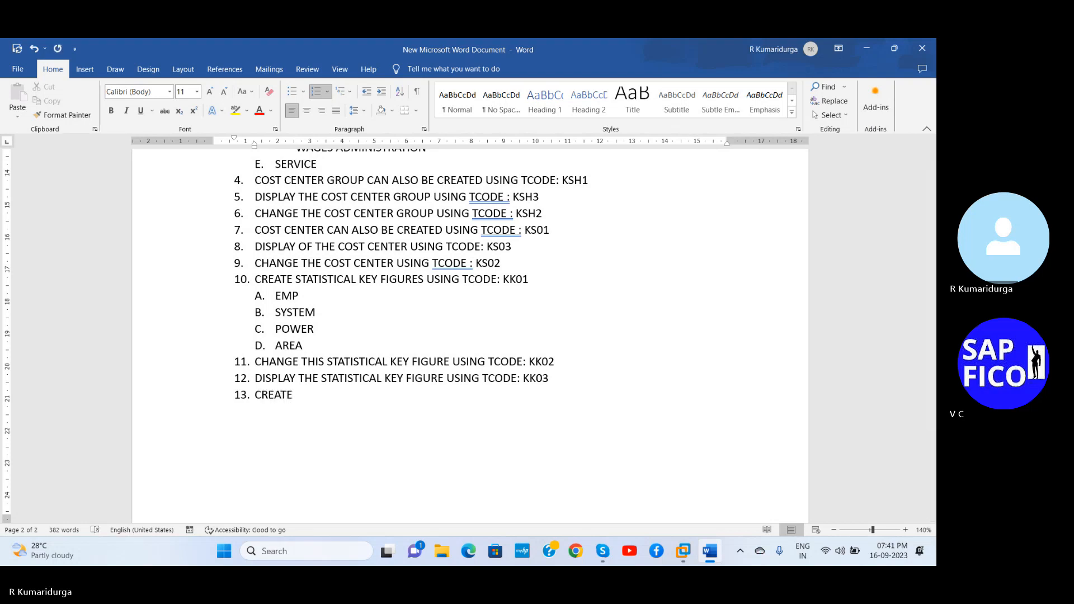
type(" STATISTICAL ")
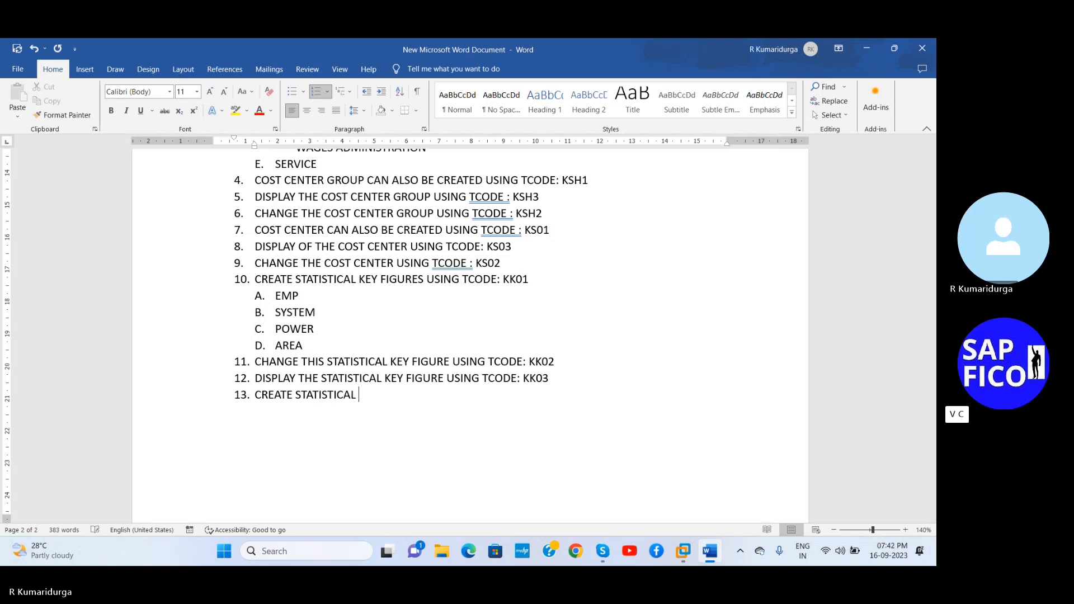
type("KEY FIGUE")
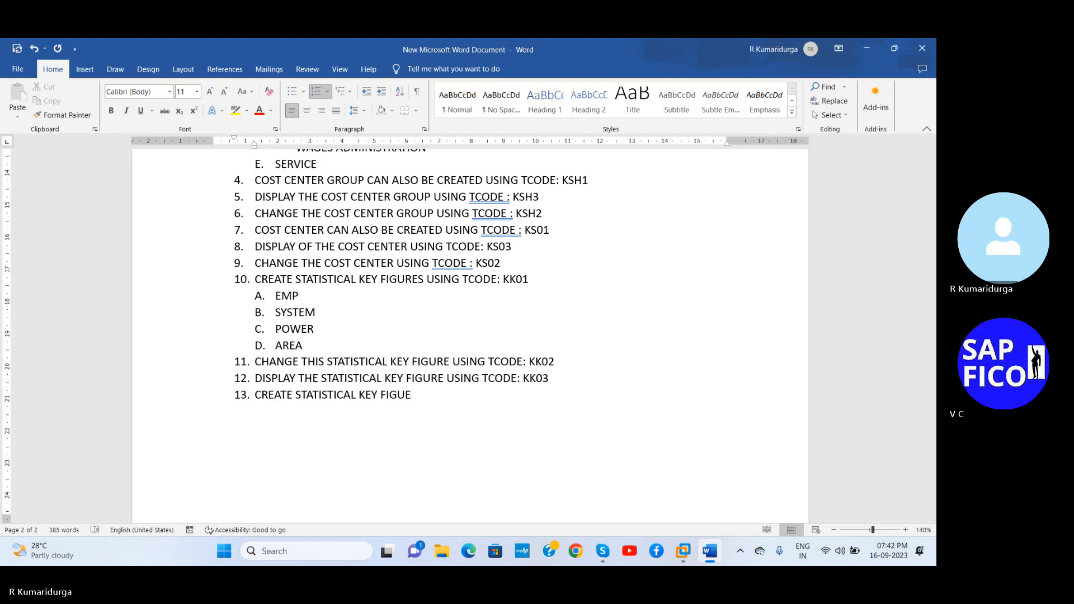
key("BackSpace")
type("RE GROUP ")
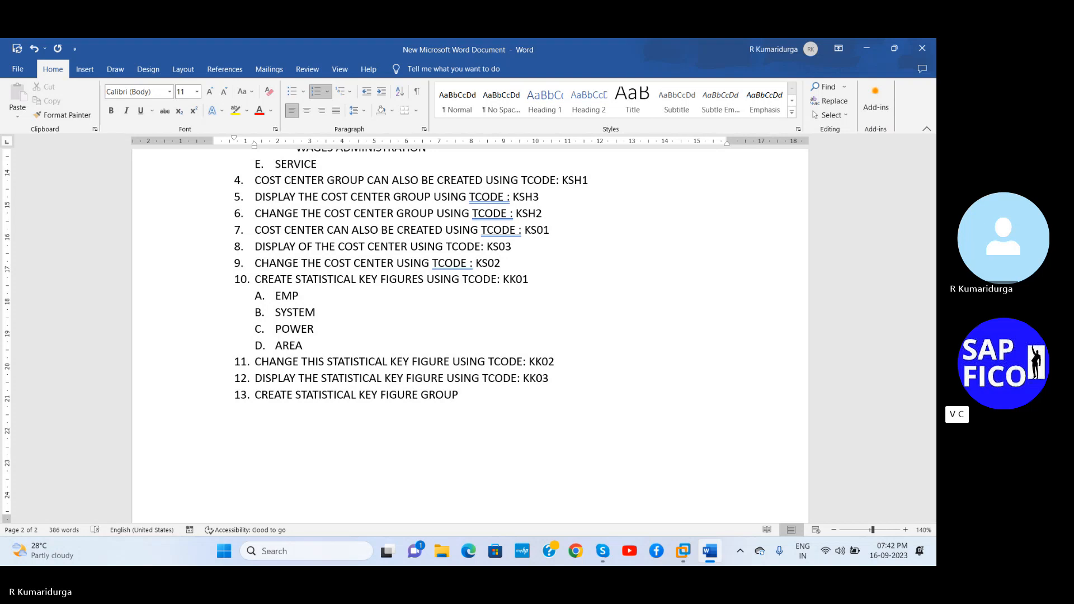
type(": KBH1")
key("Return")
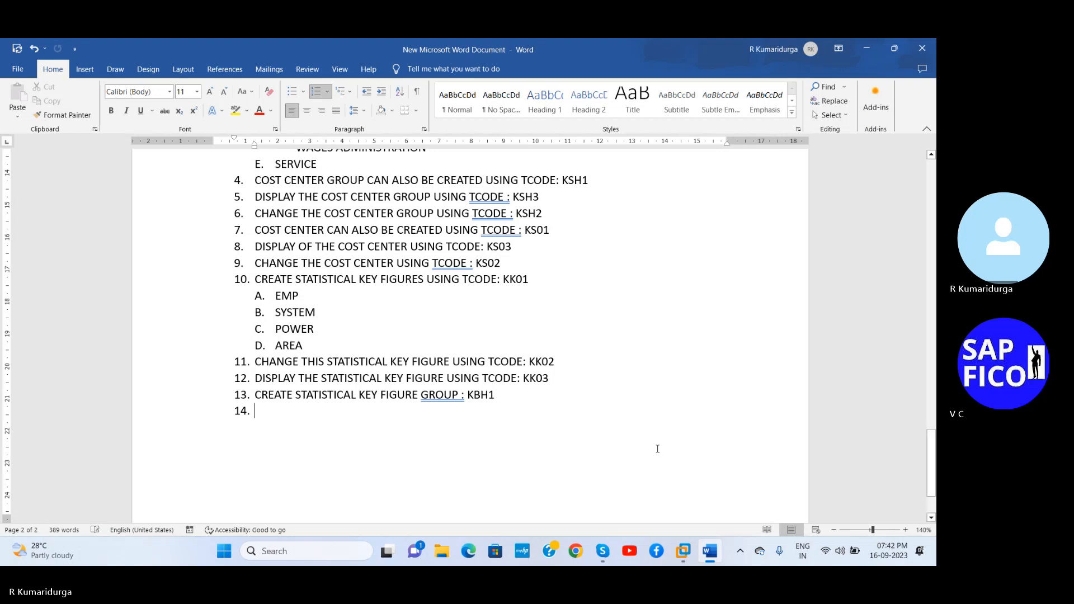
Step: Switch back to SAP and start transaction KBH1 for creating a statistical key figure group
left_click(683, 552)
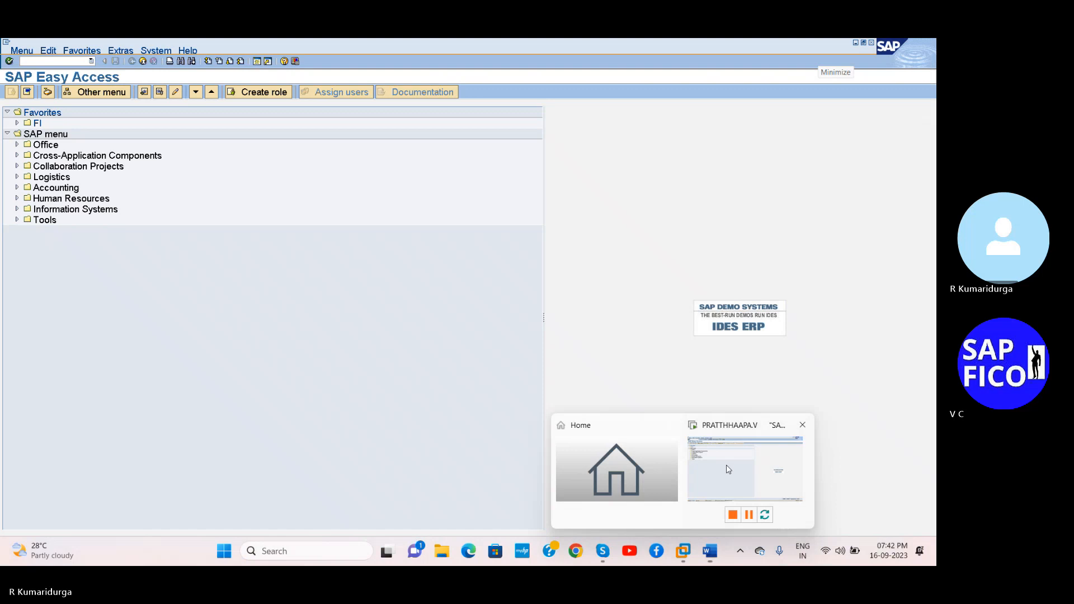
left_click(728, 469)
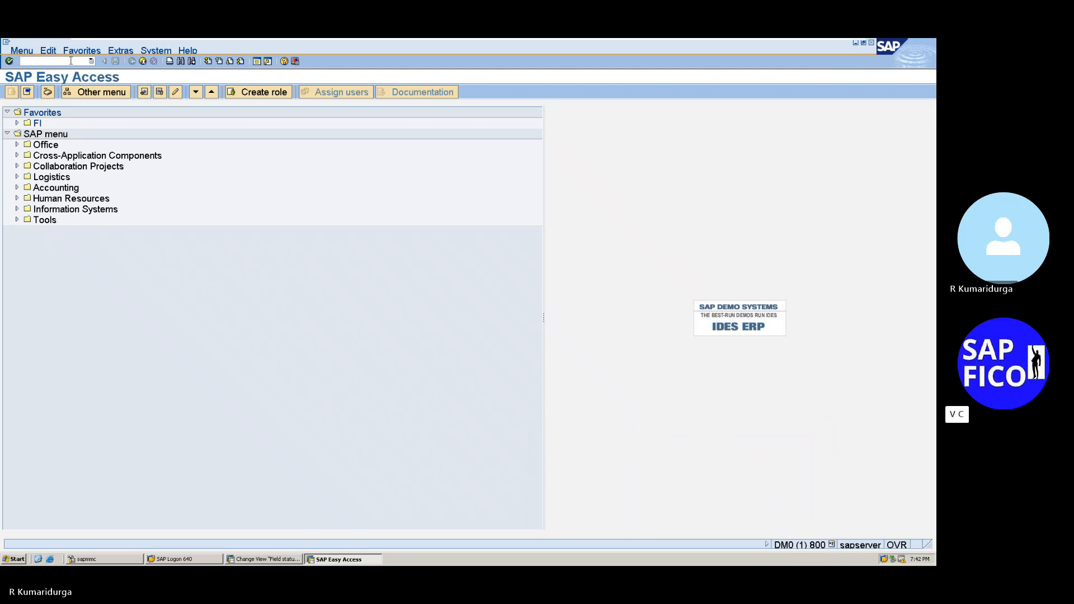
type("KBH1")
key("Return")
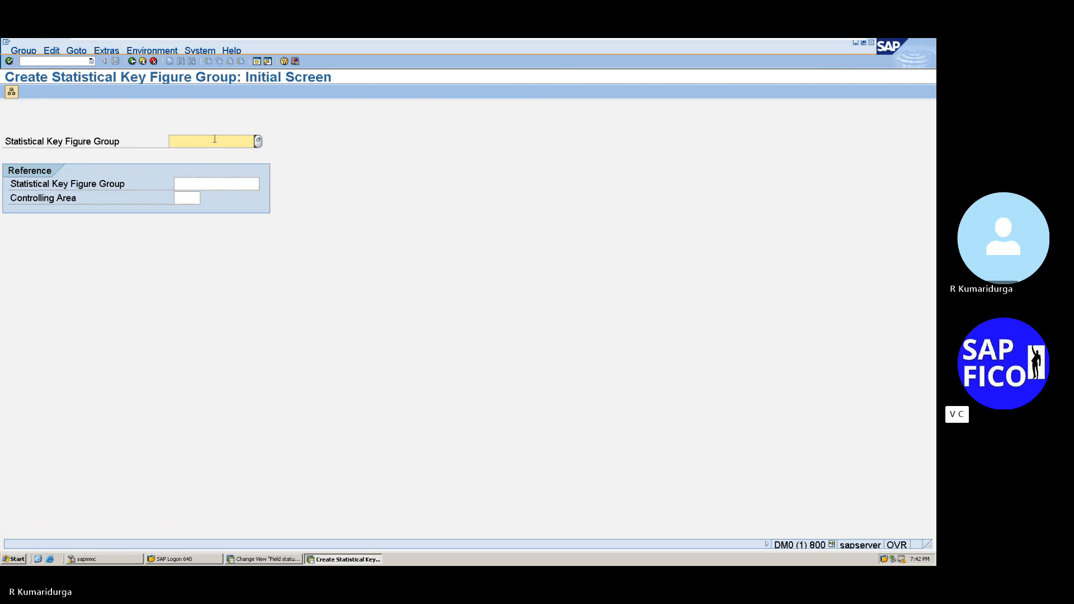
Step: Create the statistical key figure group TOTAL_SKF with the description TOTAL STATISTICAL KEY FIGURE
type("TOTAL_SKF")
key("Return")
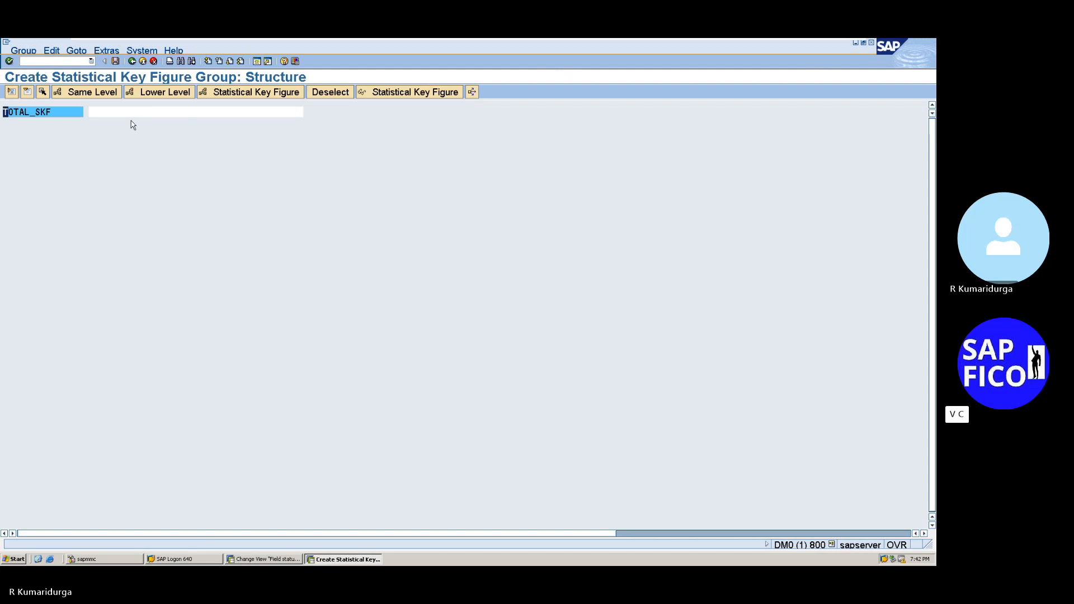
left_click(153, 111)
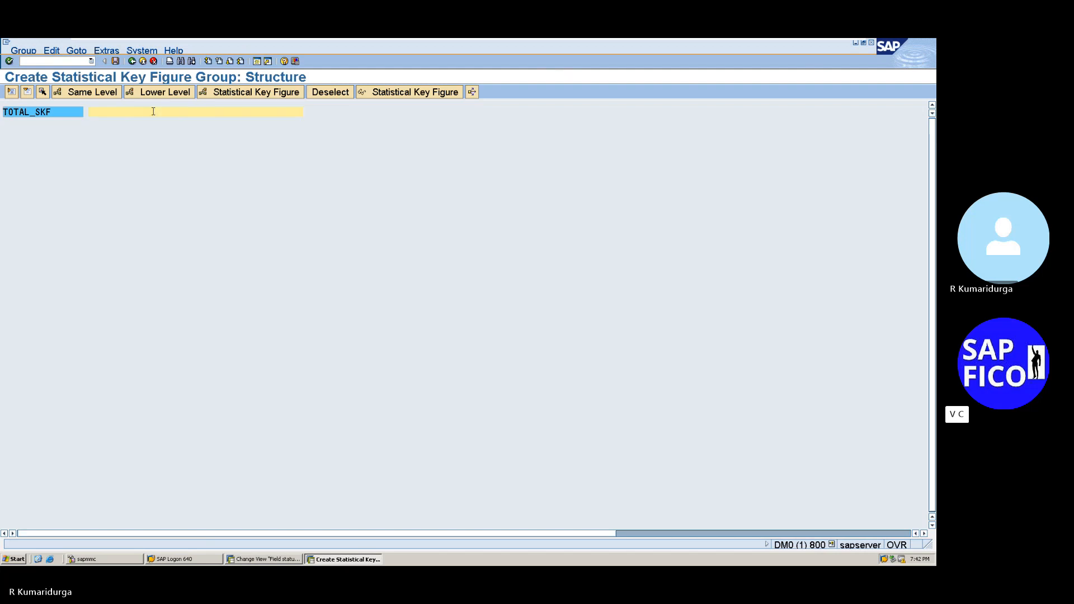
type("TOA")
key("BackSpace")
type("TAL ")
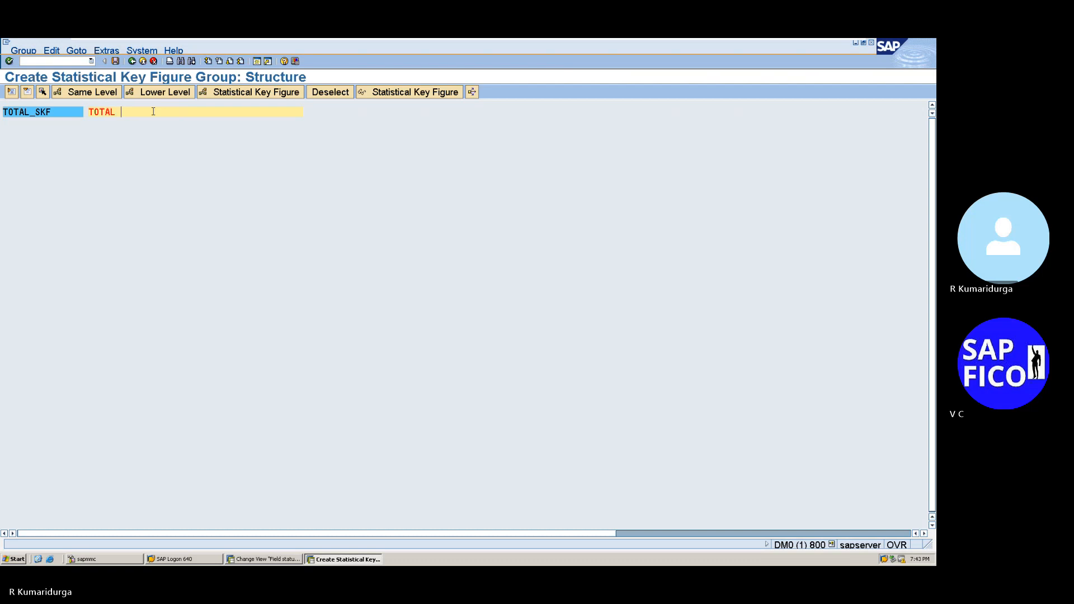
type("STATISTICAL KE")
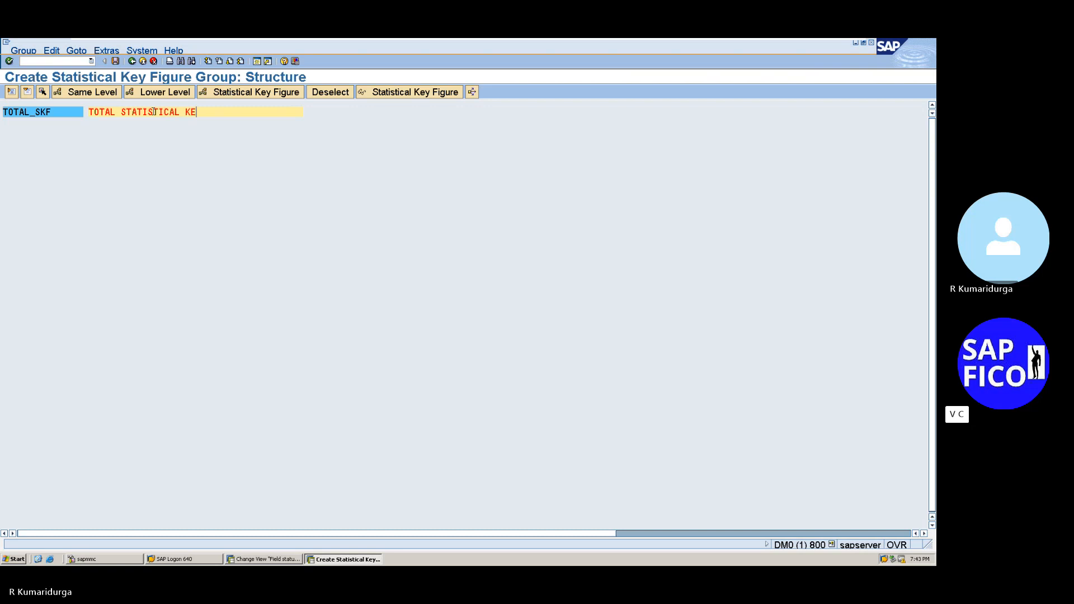
type("Y FIGURE")
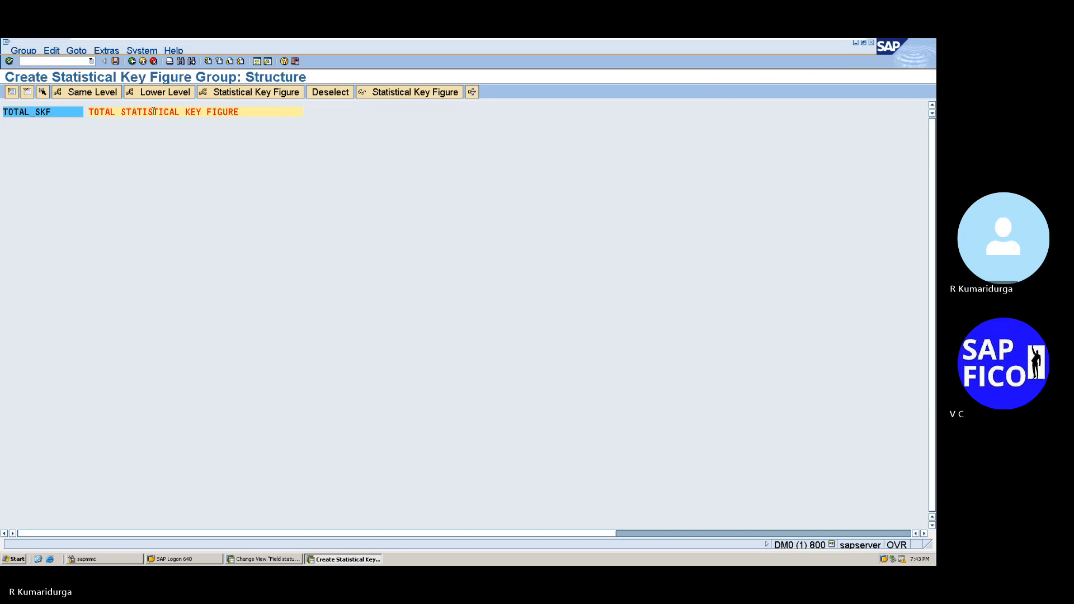
key("Return")
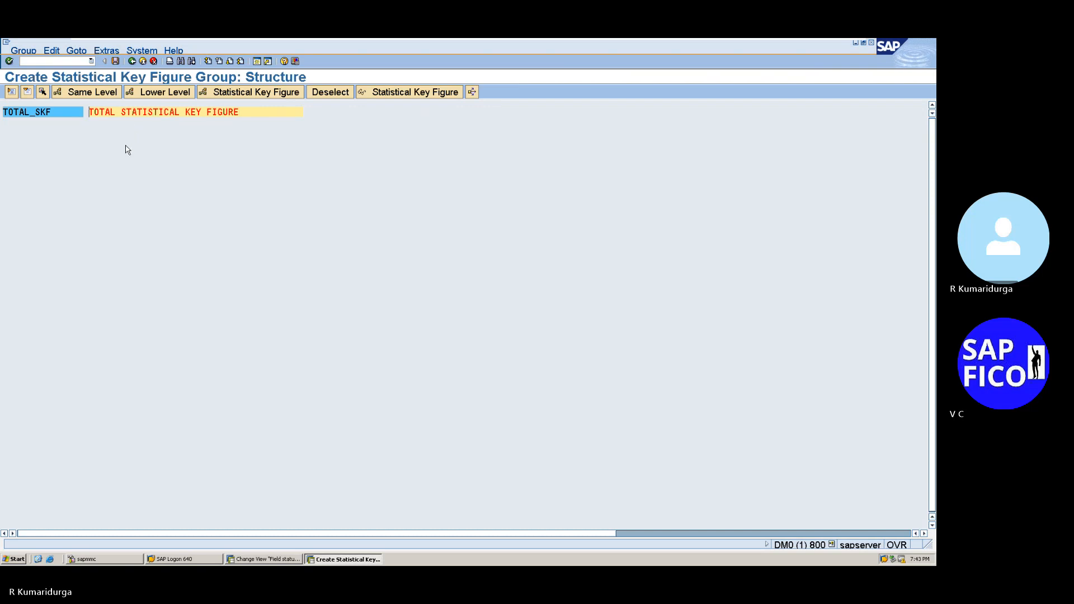
Step: Add the subgroup FIX_SKF with the description FIXED SKF one level below TOTAL_SKF
left_click(161, 95)
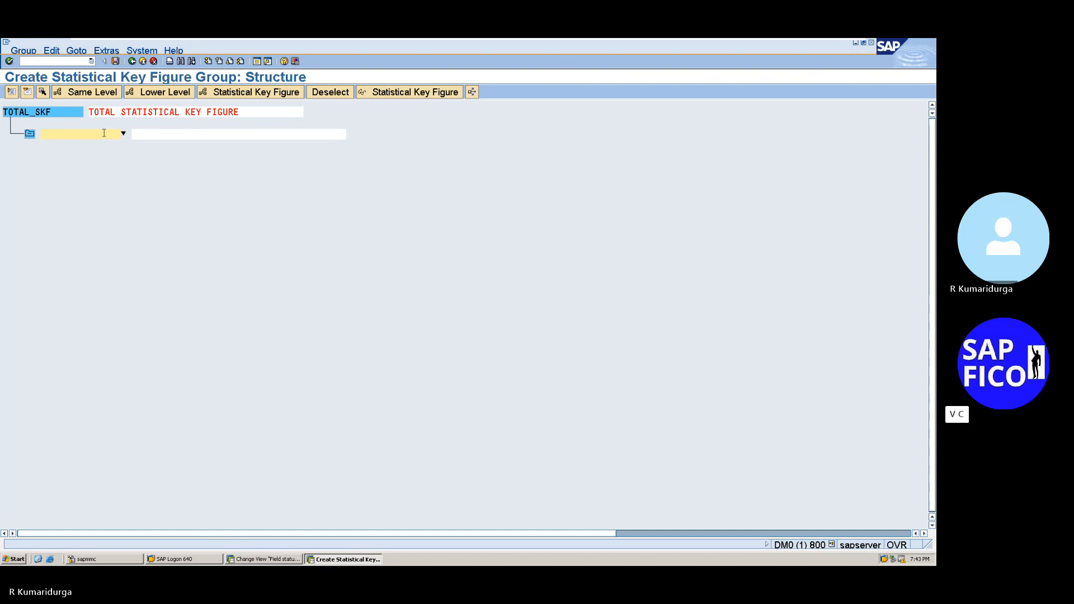
type("FIX_SKF")
key("Tab")
type("FIXED")
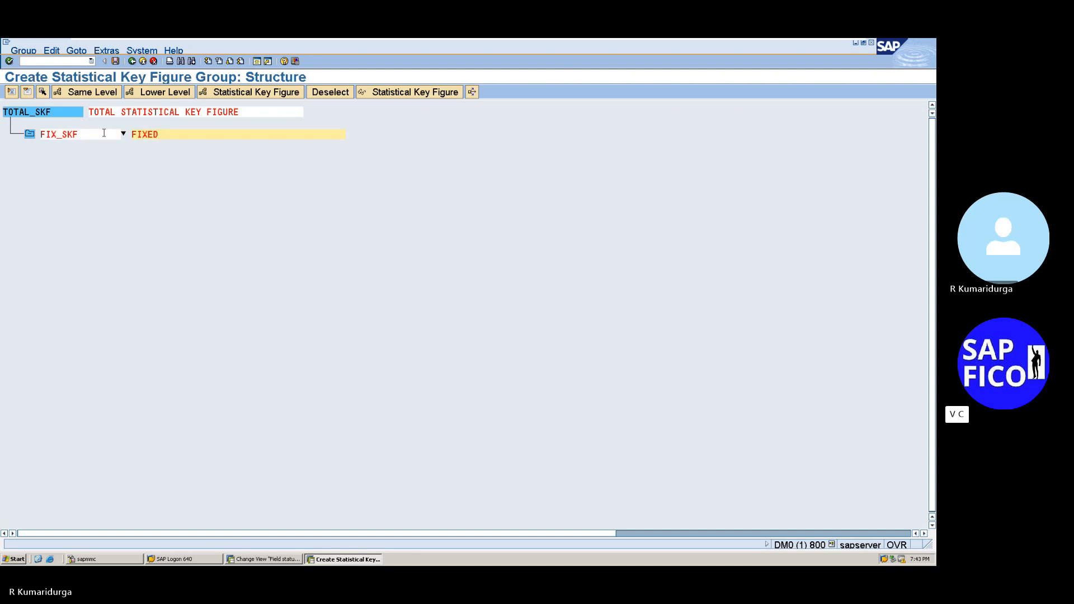
type(" SKF")
Step: Insert an empty group below FIX_SKF, then discard the unsaved TOTAL_SKF structure and return to the initial screen
left_click(159, 98)
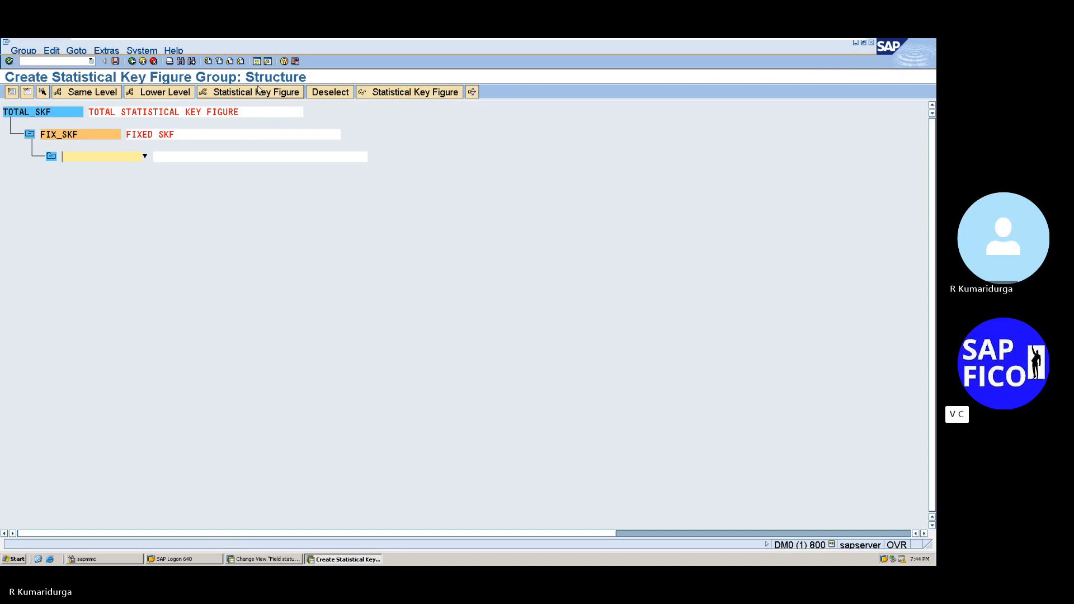
right_click(84, 158)
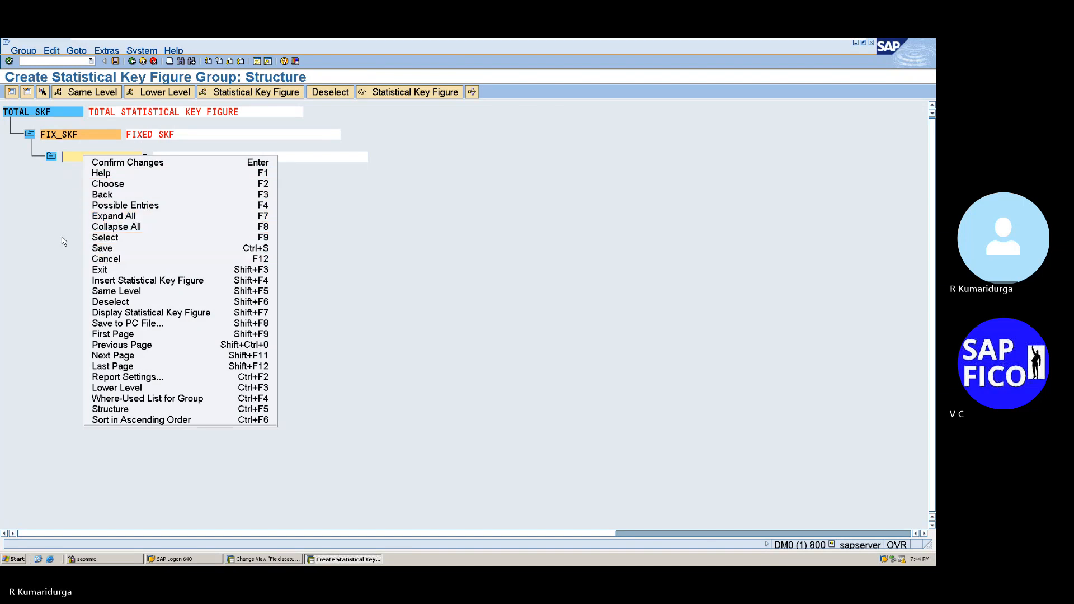
right_click(50, 160)
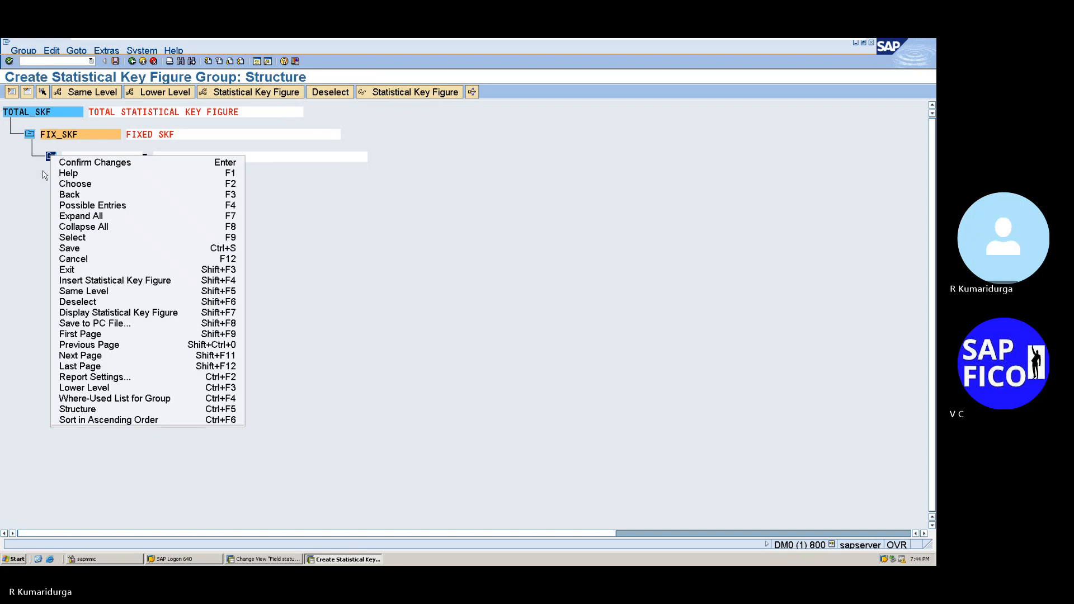
left_click(44, 175)
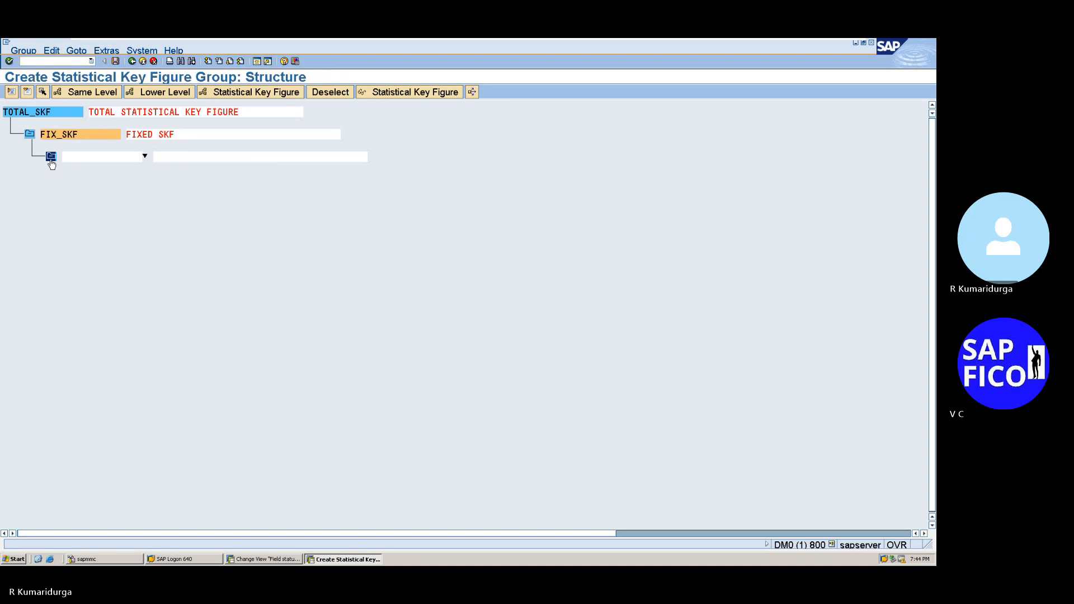
left_click(52, 157)
right_click(52, 158)
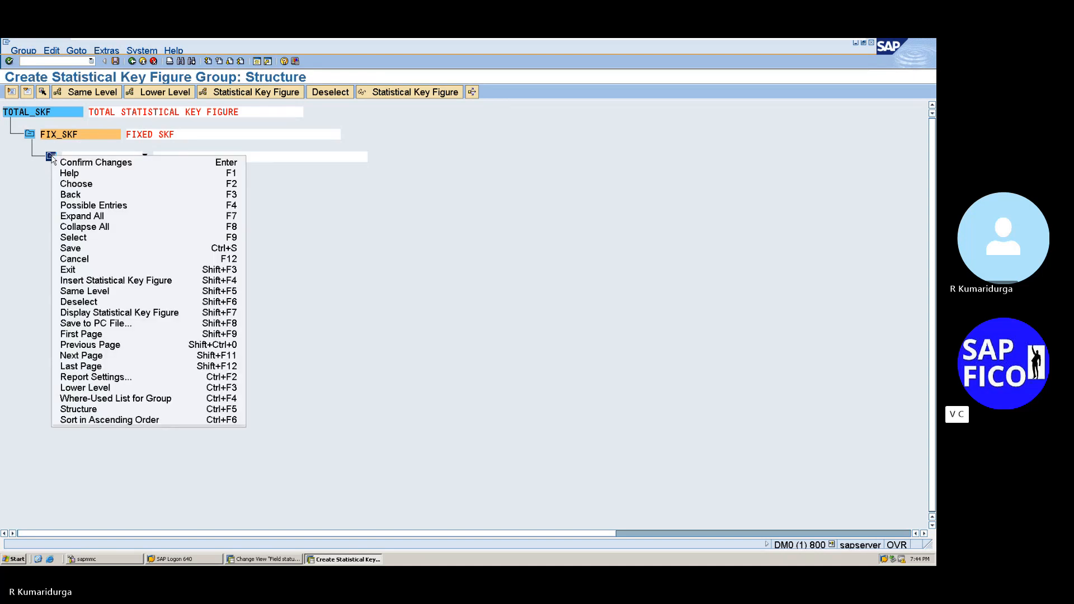
left_click(92, 260)
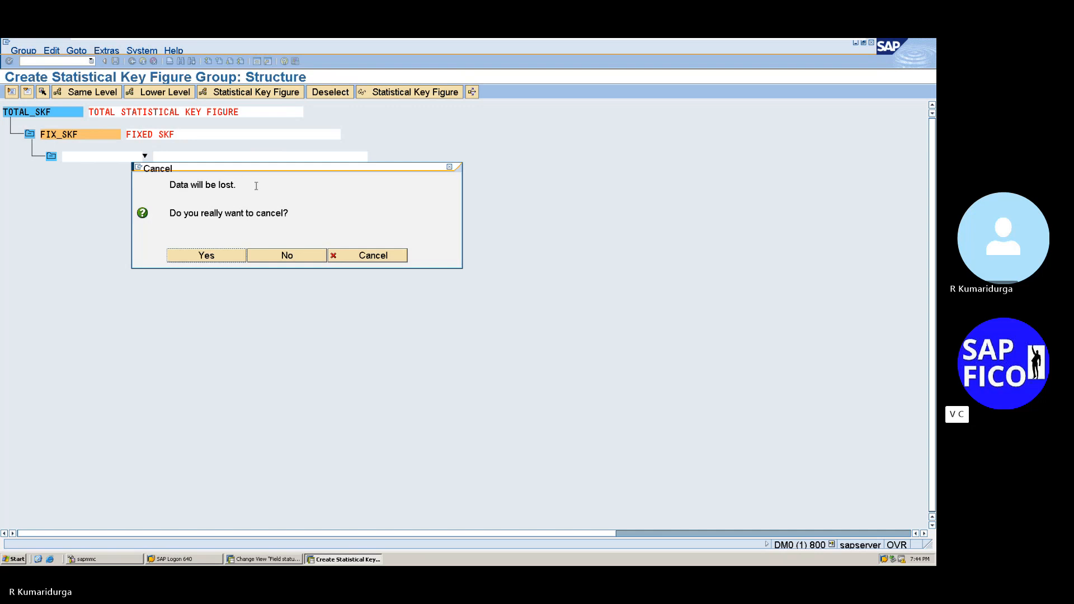
left_click(218, 259)
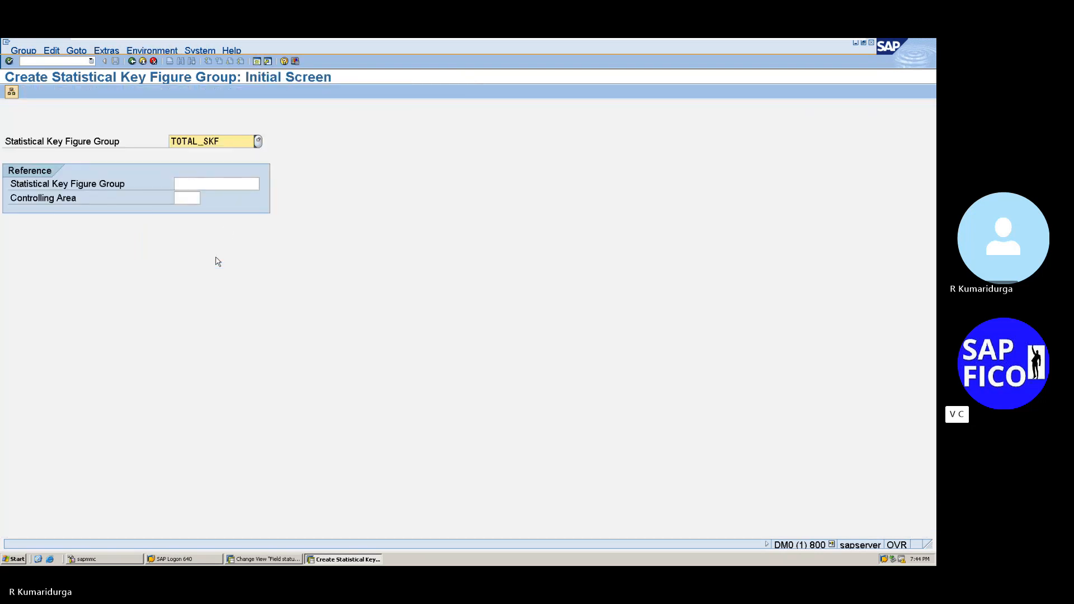
Step: Open the TOTAL_SKF group structure and enter the description TOTAL STATISTICAL KEY FIGURES
key("Return")
left_click(146, 112)
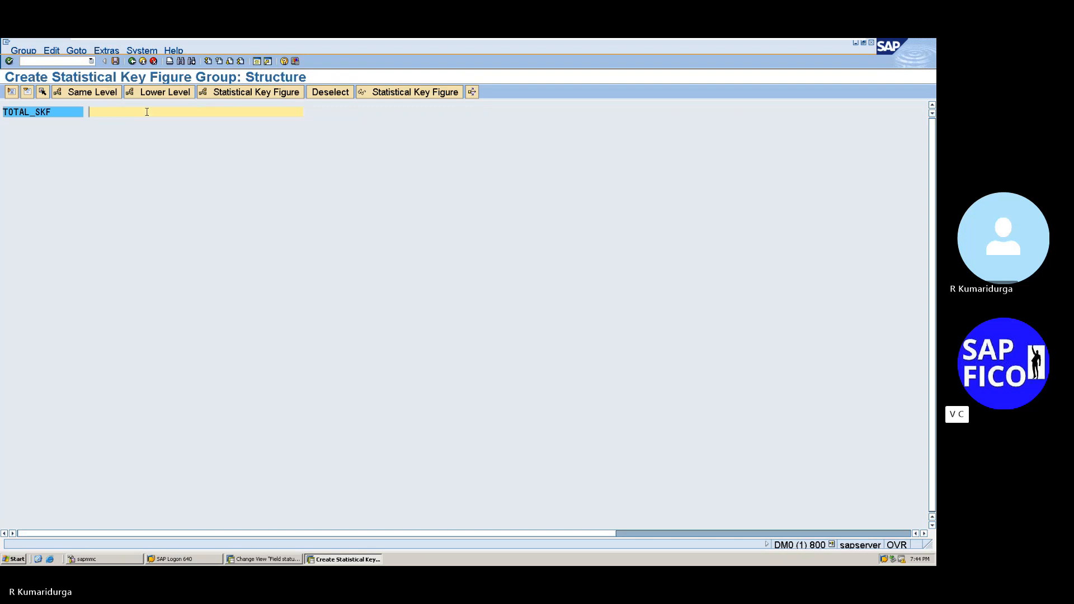
type("TOTAL STATISTICAL KEY FIGURES")
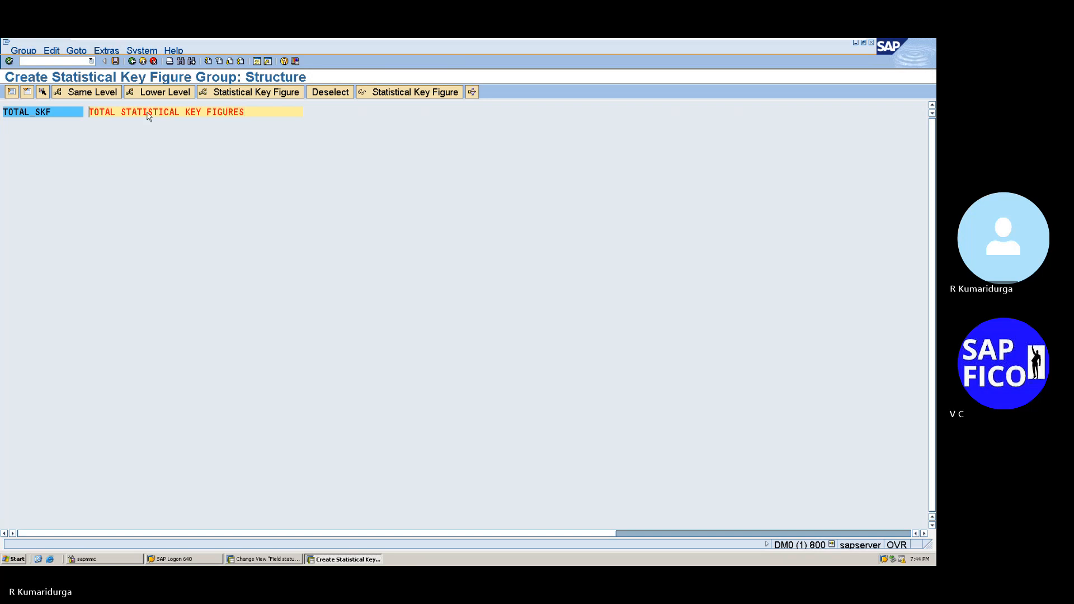
Step: Add the subgroup FIX_SKF with the description FIXED SKF one level below TOTAL_SKF
left_click(62, 111)
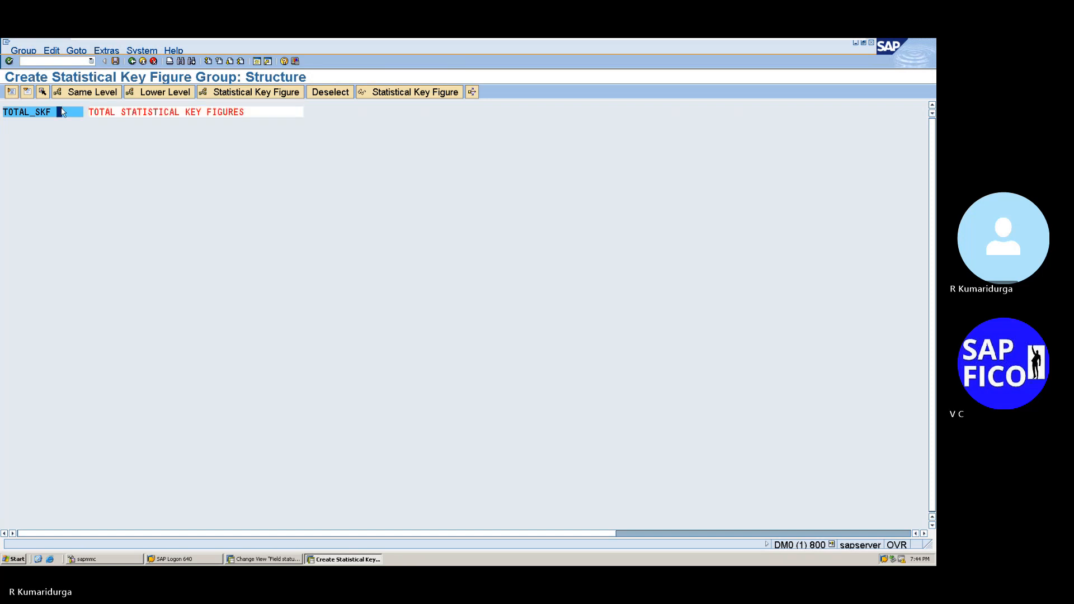
left_click(147, 94)
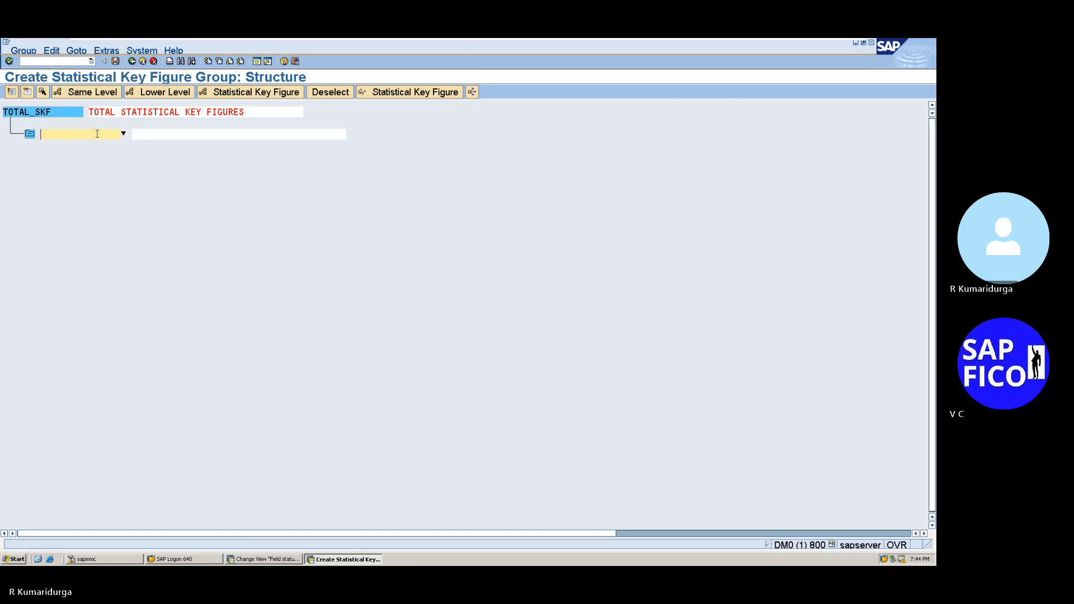
type("FIX_SKF")
key("Tab")
type("FIX")
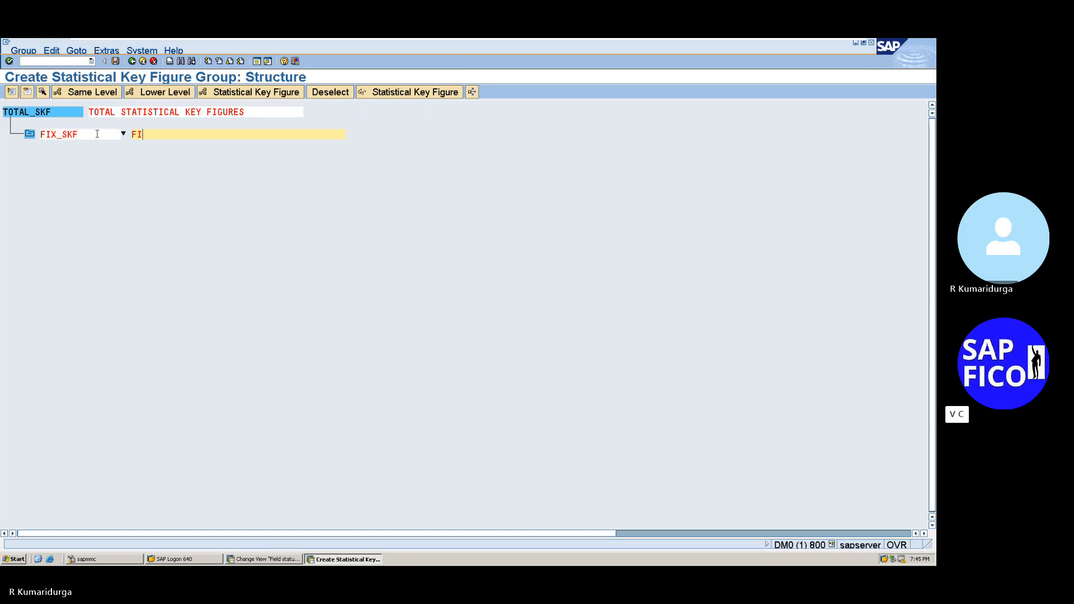
type("ED SKF")
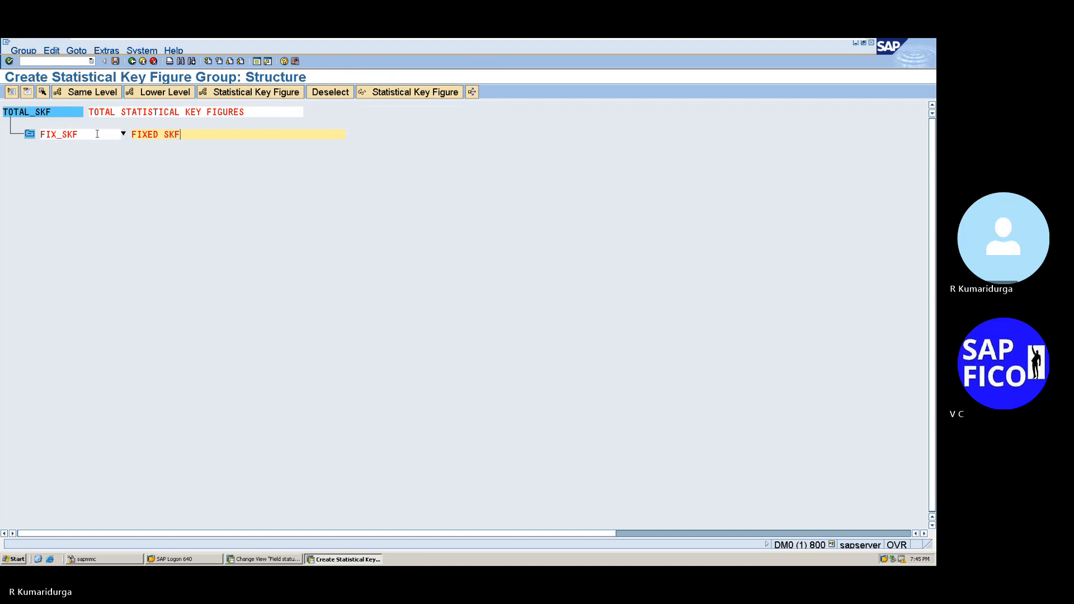
key("Return")
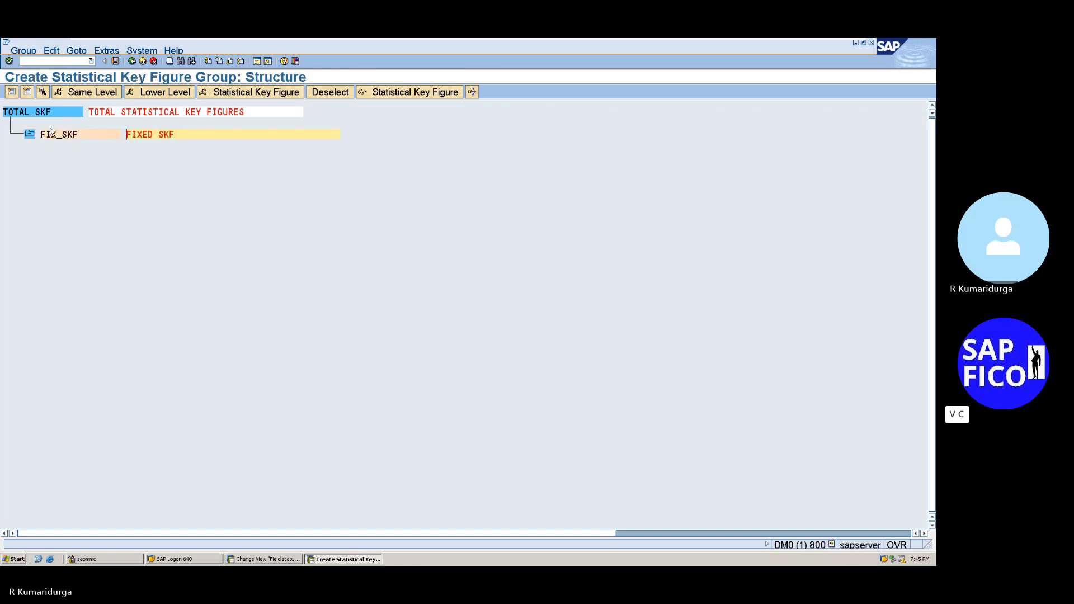
Step: Add a second subgroup VAR_SKF with the description VARIABLE SKF one level below TOTAL_SKF
left_click(37, 112)
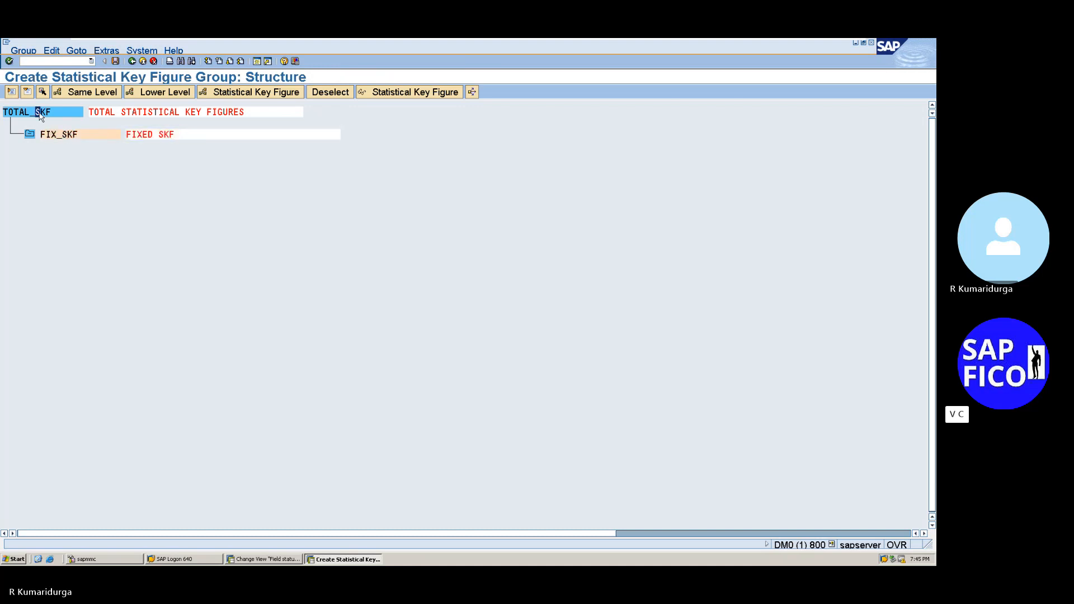
left_click(147, 94)
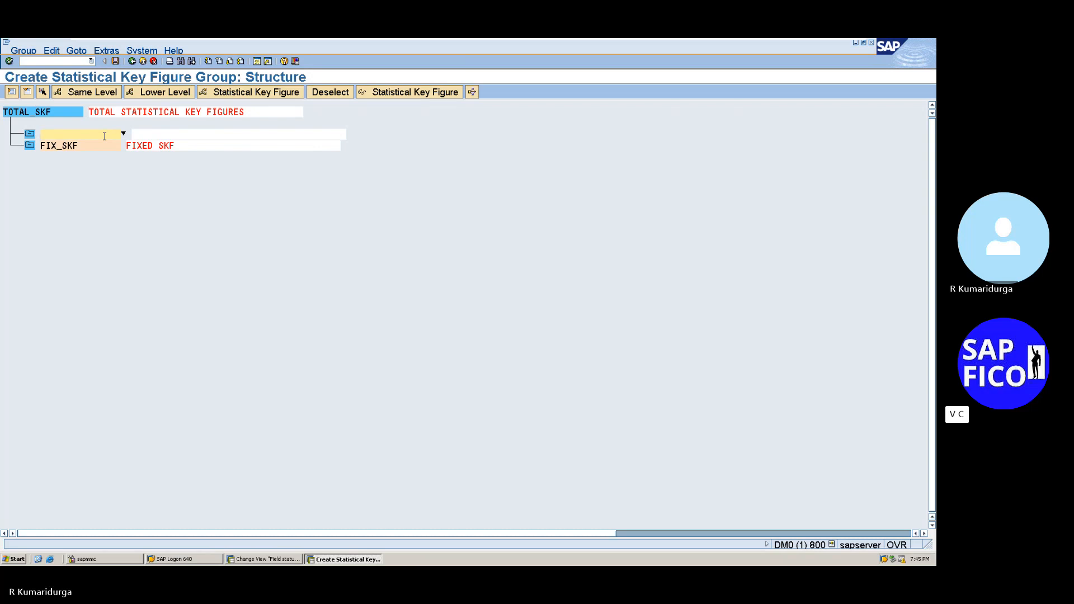
type("LO")
key("BackSpace")
key("BackSpace")
type("VAR")
type("_SKG")
key("BackSpace")
type("F")
key("Tab")
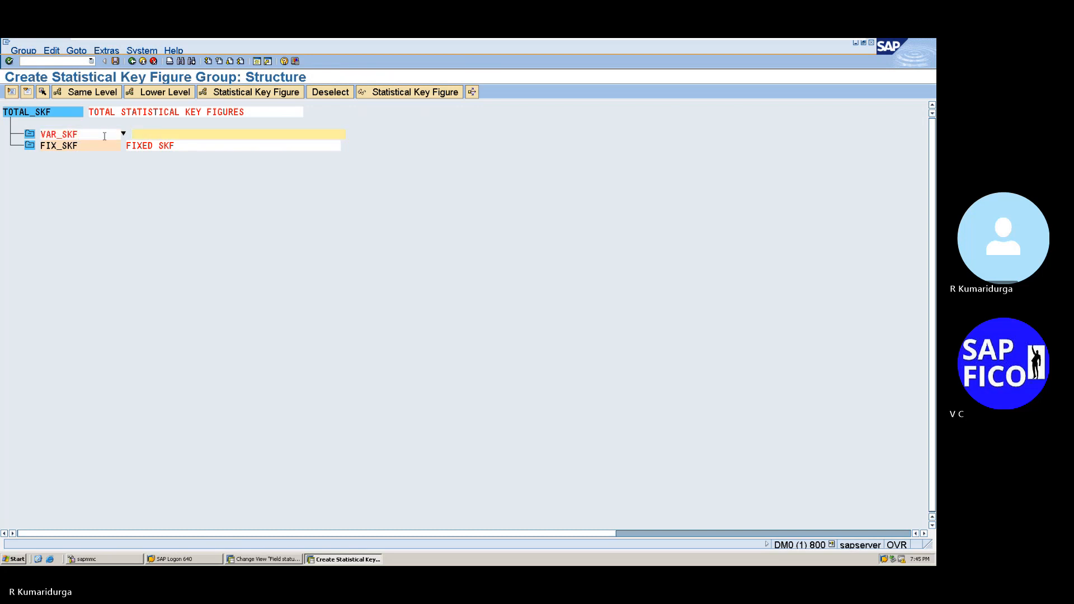
type("VARIABLE")
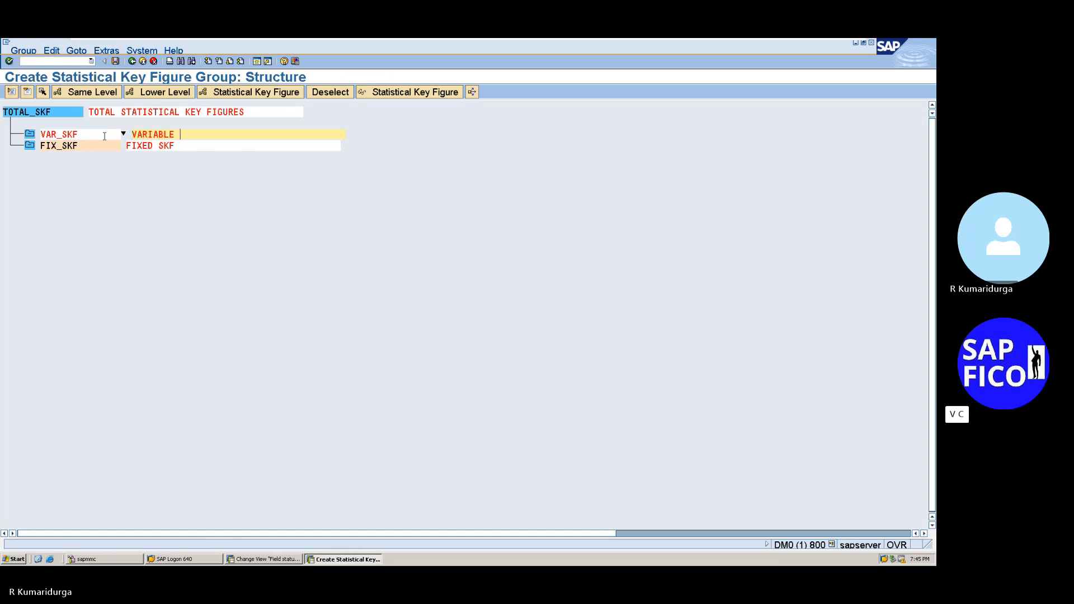
type(" SKF")
key("Return")
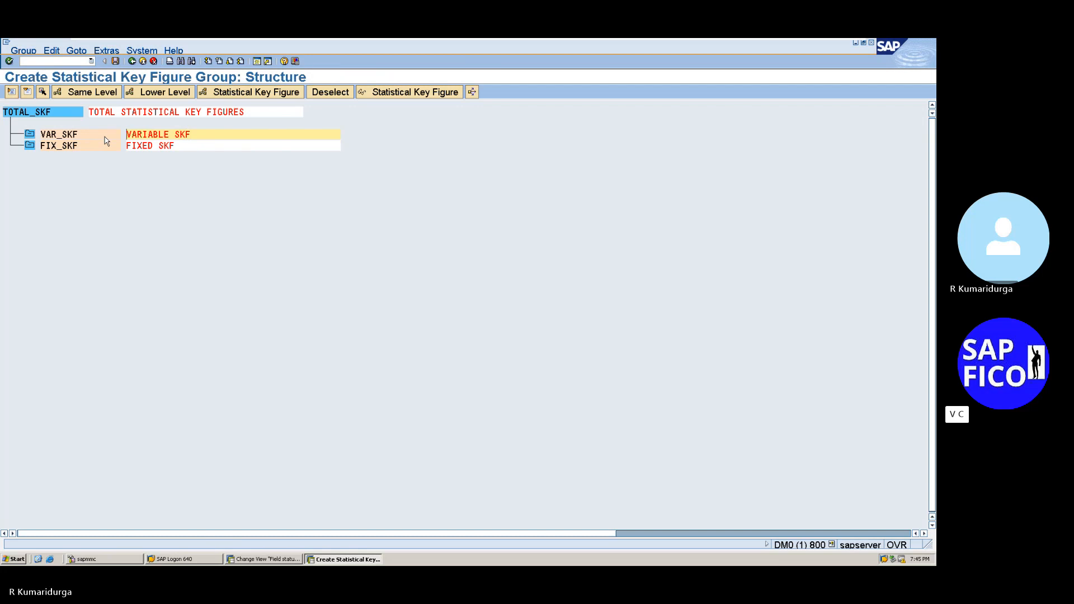
Step: Assign the statistical key figures EMP, SYSTEM, POWER and AREA to the FIX_SKF subgroup
left_click(75, 148)
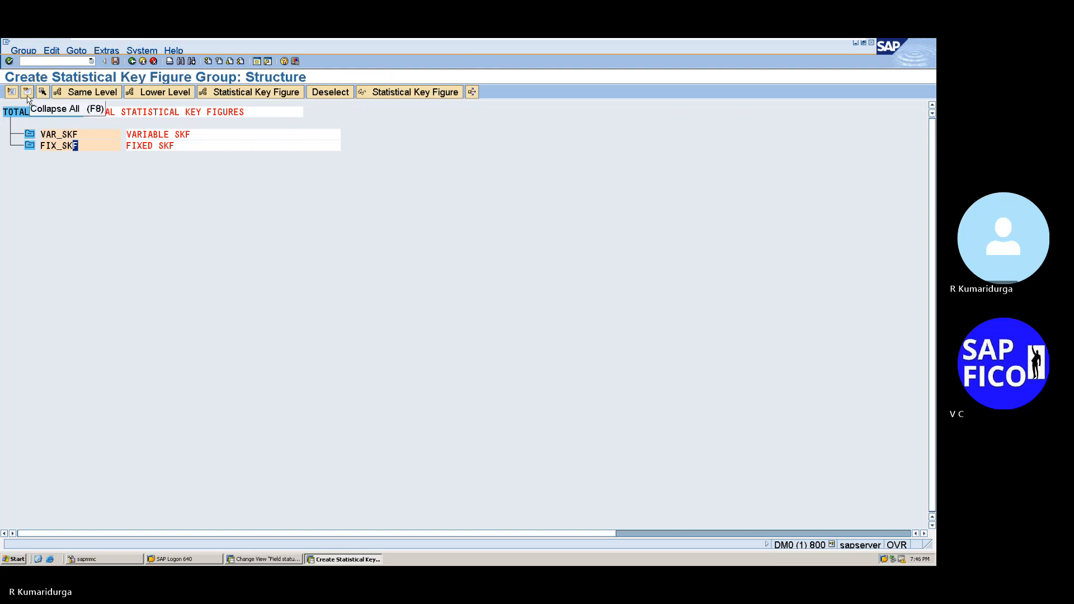
left_click(267, 99)
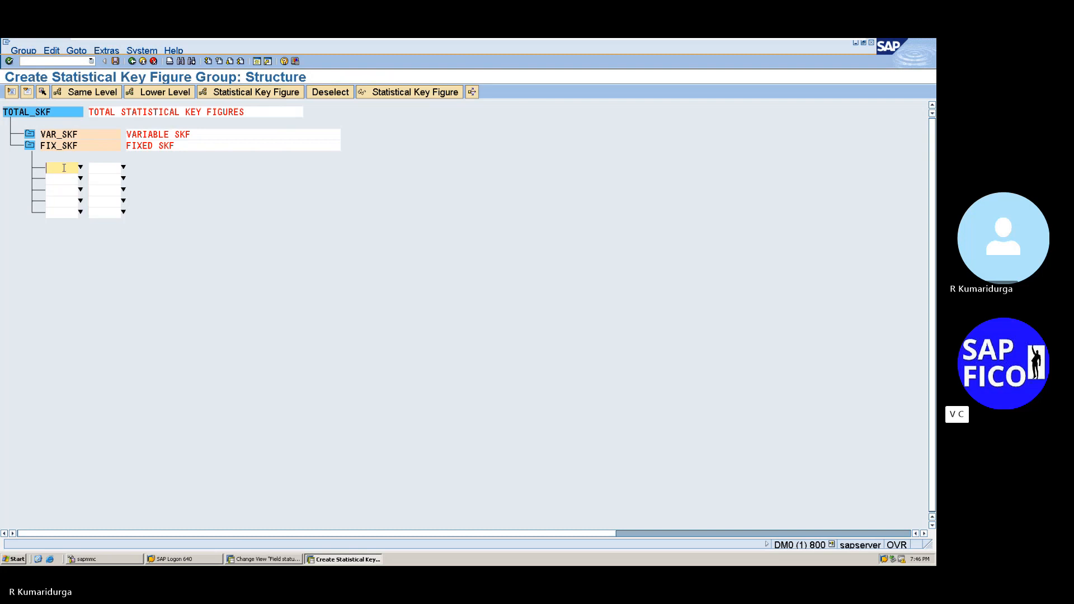
type("EMP")
left_click(58, 177)
type("SYSTEM")
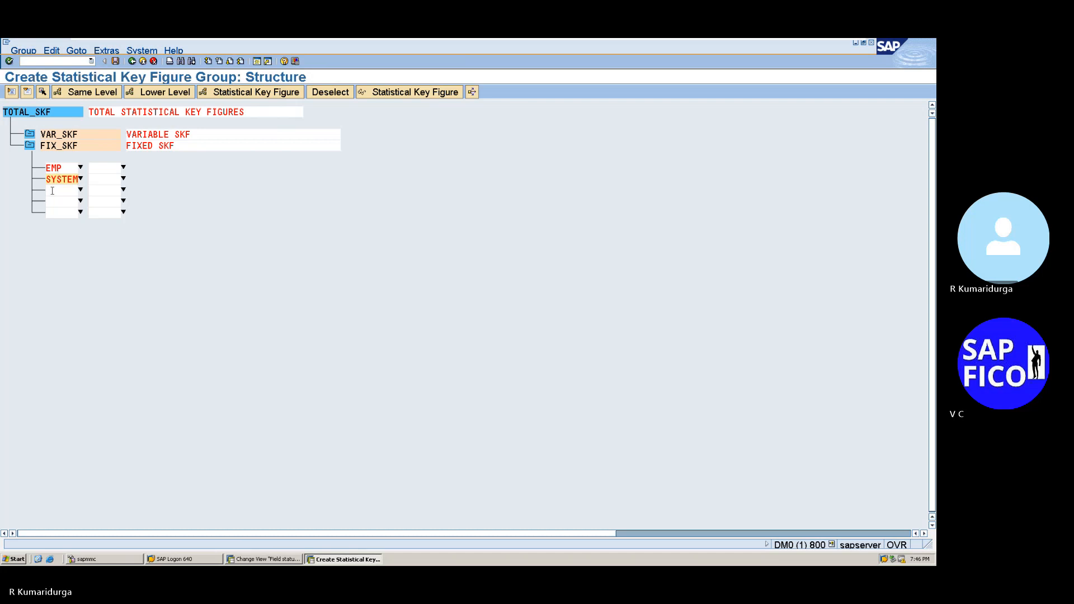
left_click(58, 193)
type("PO")
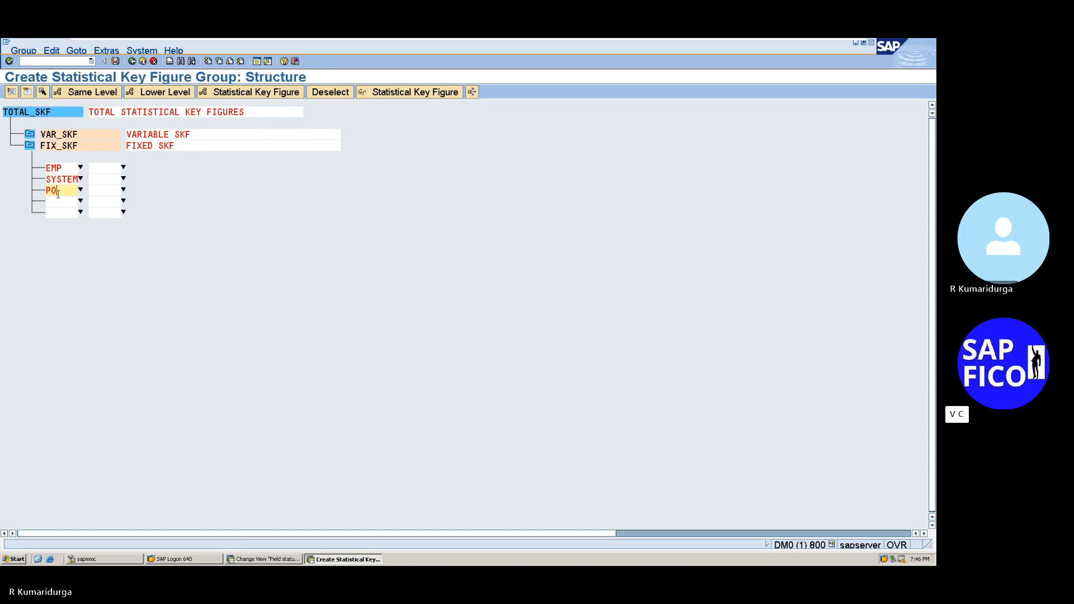
type("WER")
left_click(58, 201)
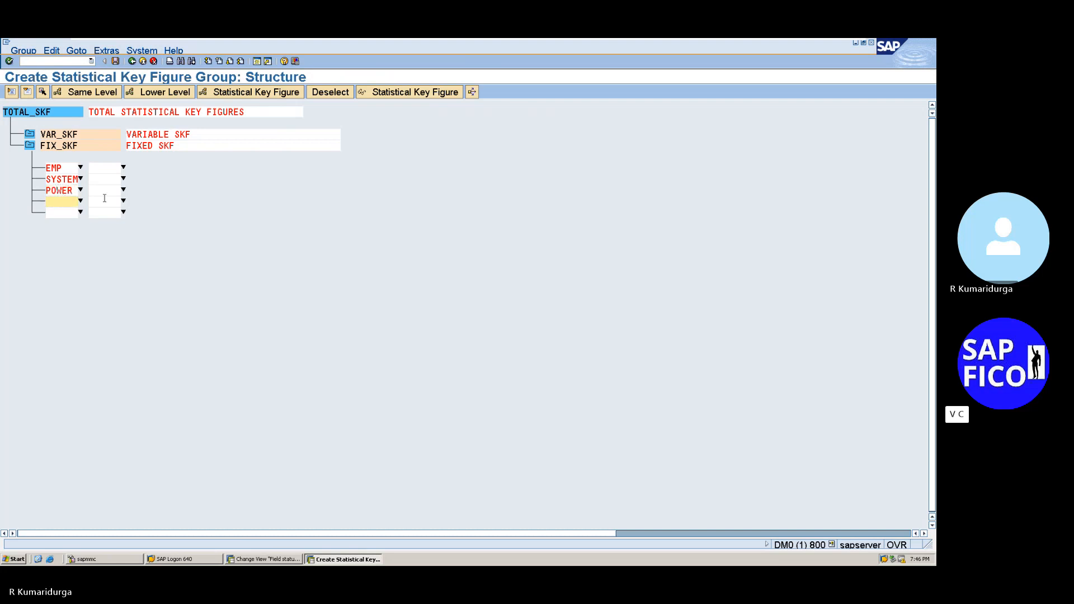
type("AREA")
key("Return")
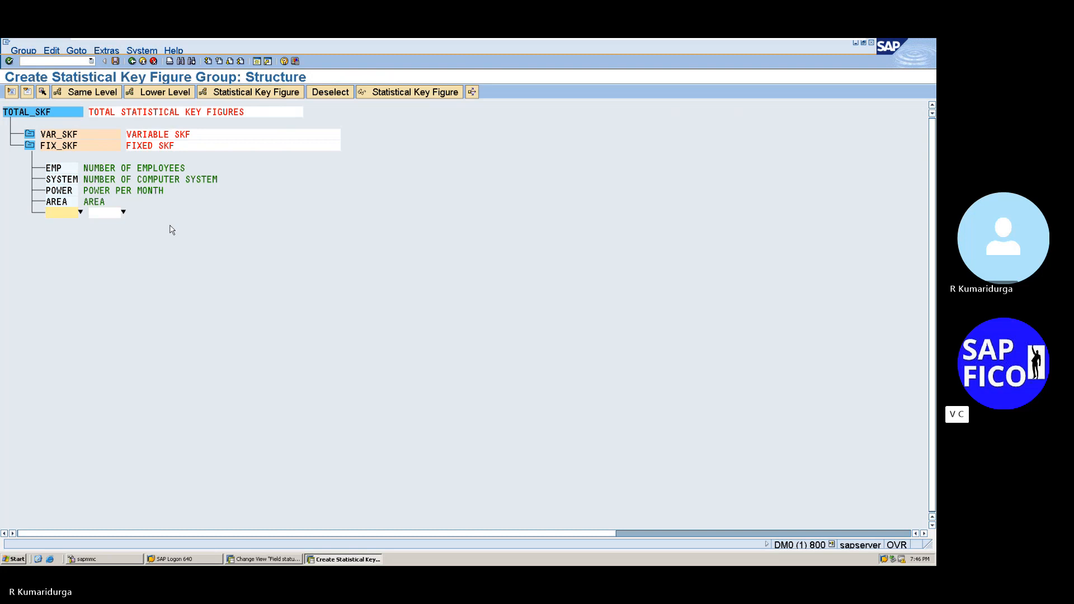
Step: Try to collapse the group structure from the POWER key figure under FIX_SKF
left_click(75, 191)
left_click(30, 94)
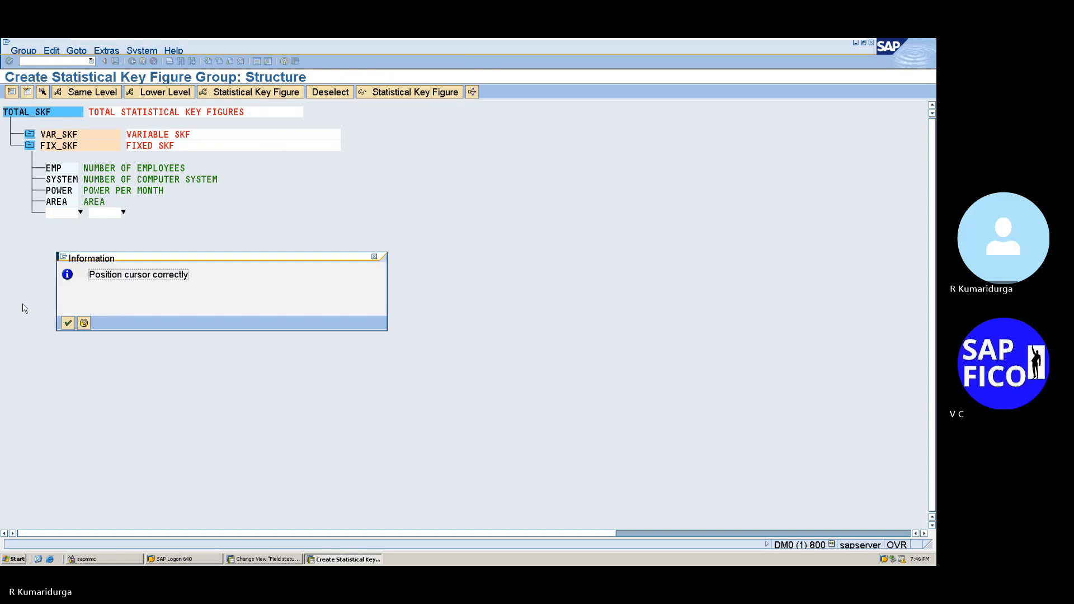
left_click(68, 323)
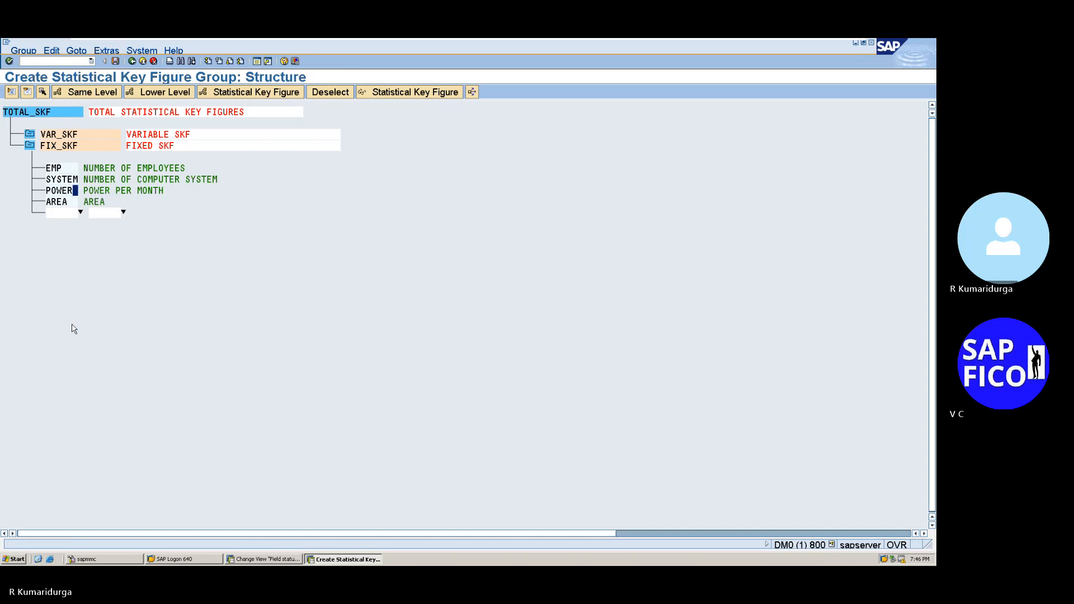
left_click(52, 194)
right_click(53, 194)
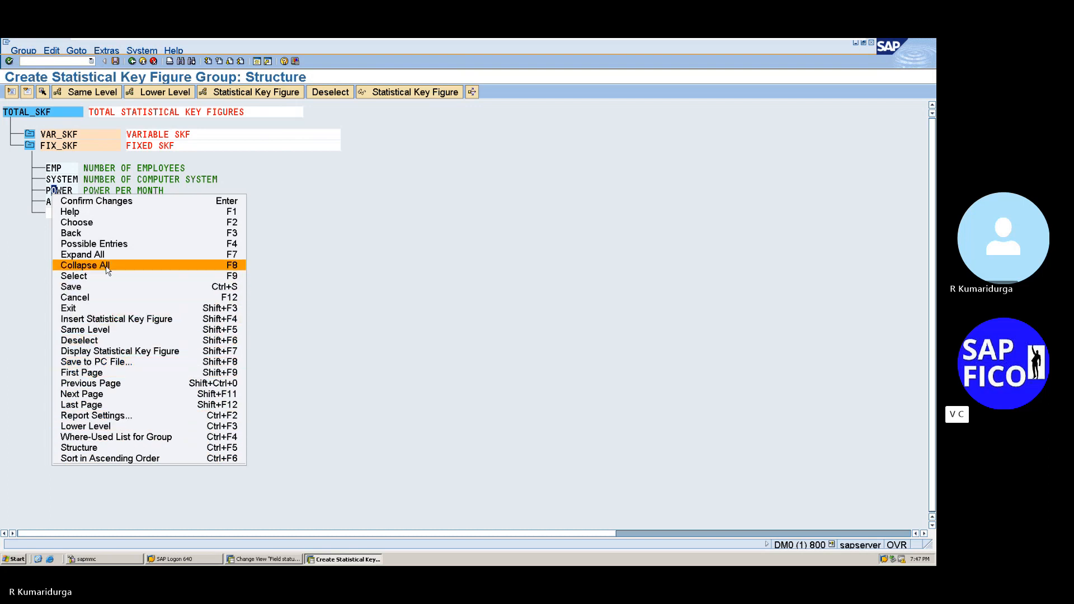
left_click(39, 274)
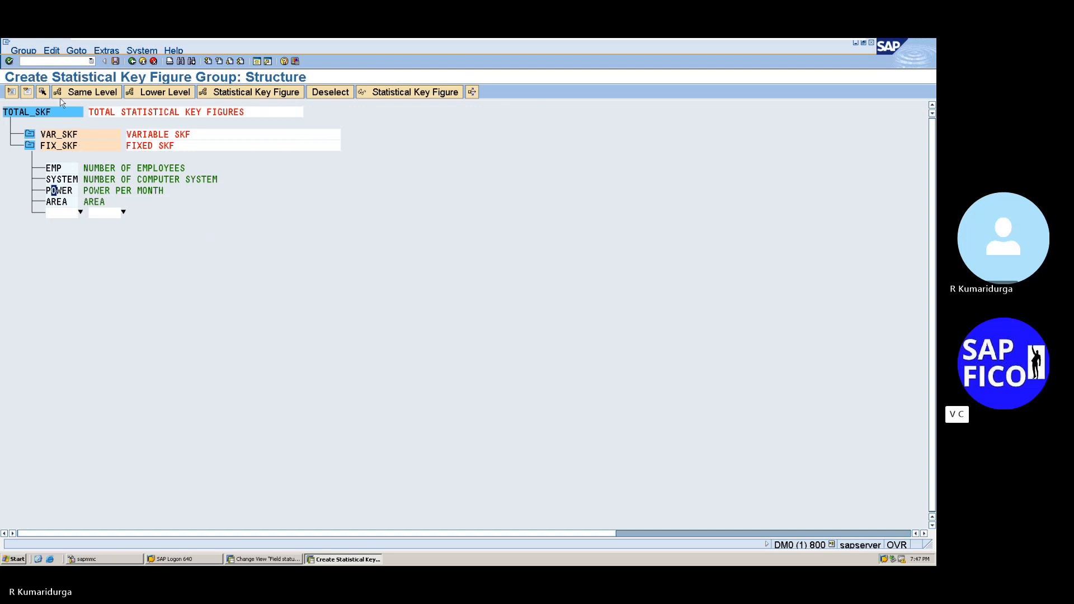
left_click(28, 93)
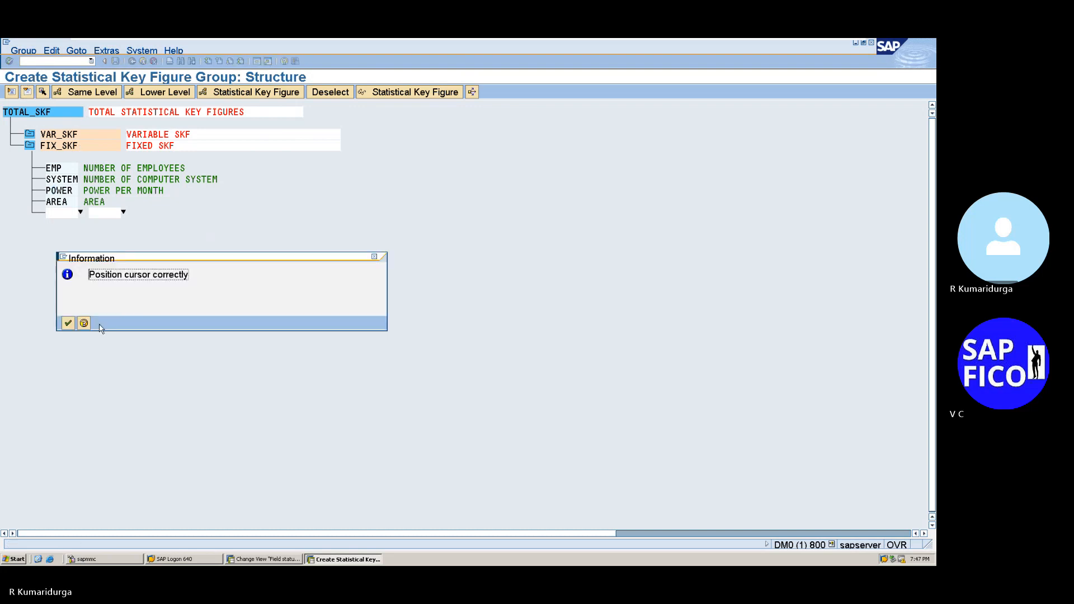
left_click(68, 323)
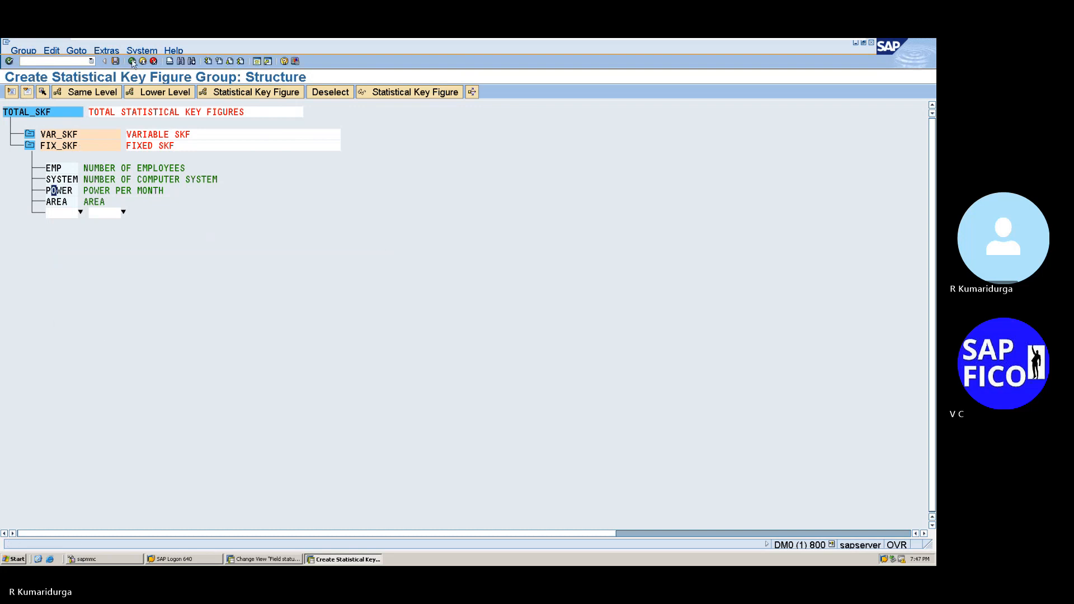
Step: Discard the unsaved structure and restart the TOTAL_SKF group with the description TOTAL STATISTICAL KEY FIGURE
left_click(154, 62)
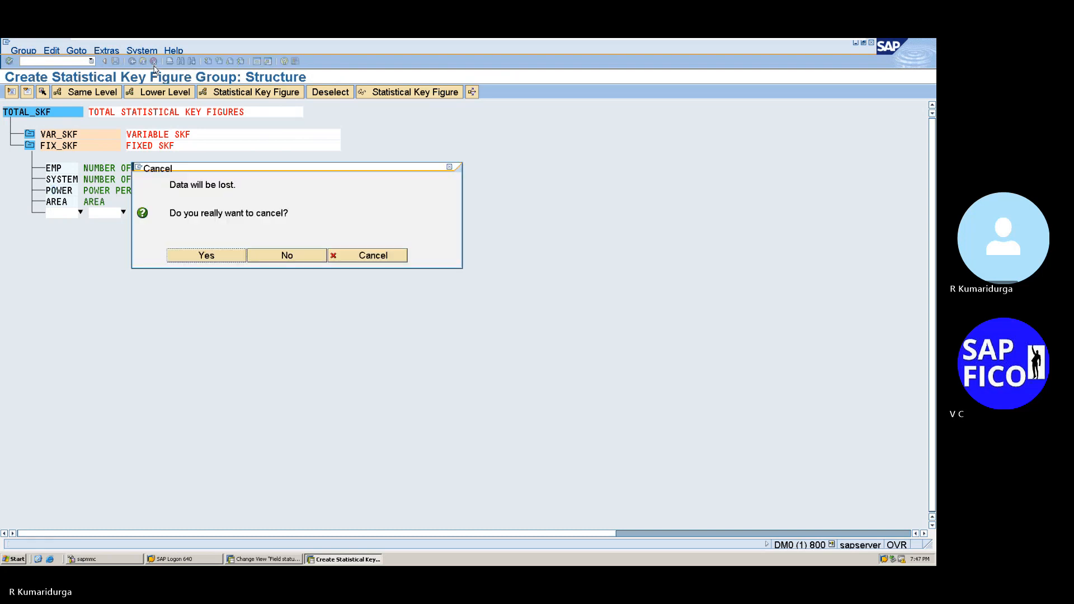
left_click(206, 256)
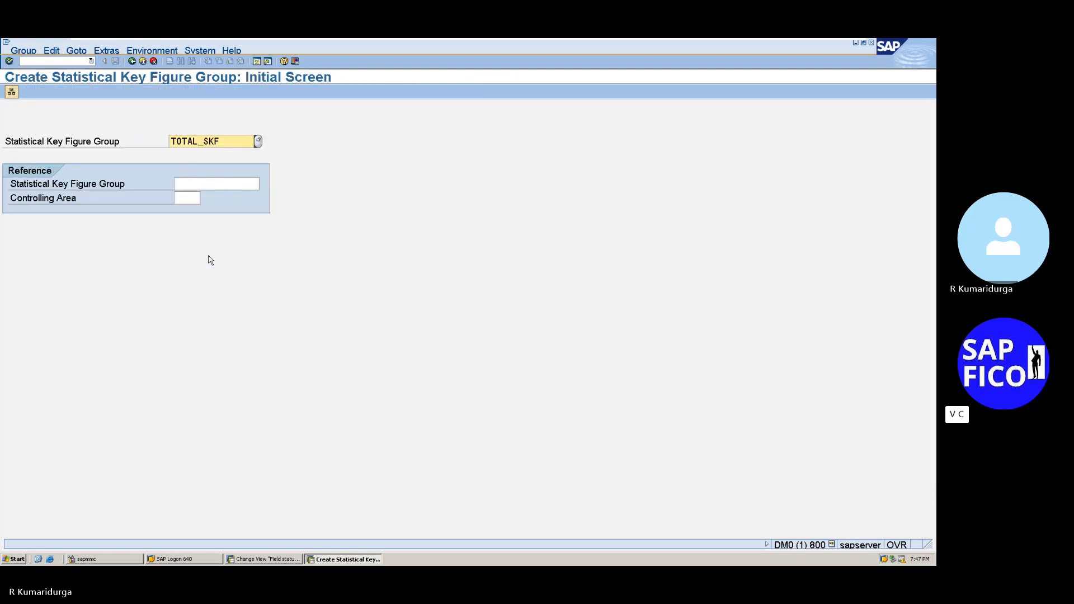
key("Return")
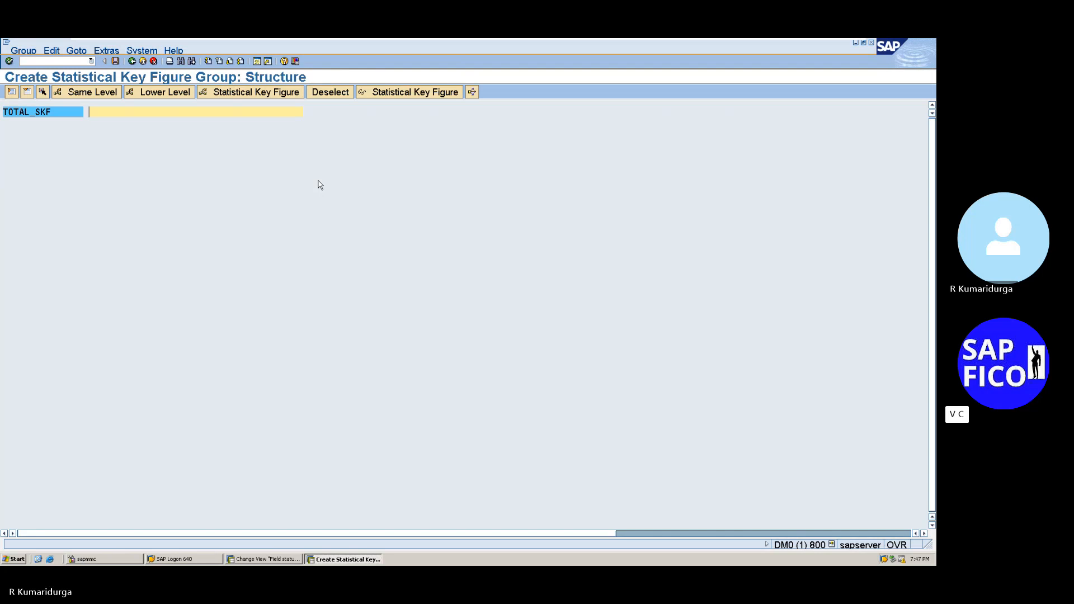
type("TOTAL STATISTICAL KEY FIGURE")
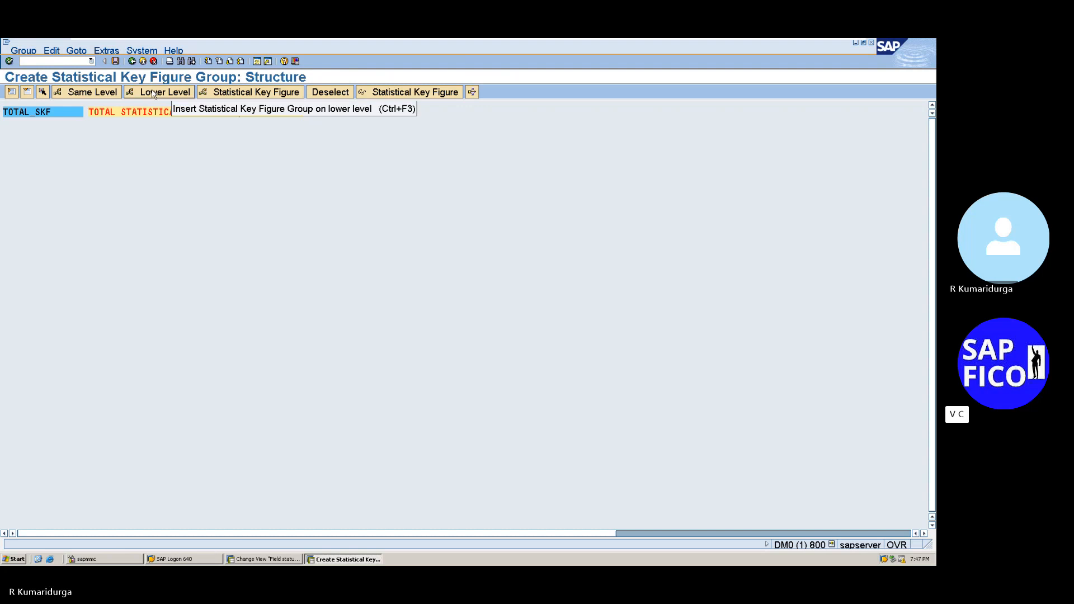
Step: Add the subgroup FIX_SKF with the description FIXED SKF one level below TOTAL_SKF and save the data on leaving the structure
left_click(153, 93)
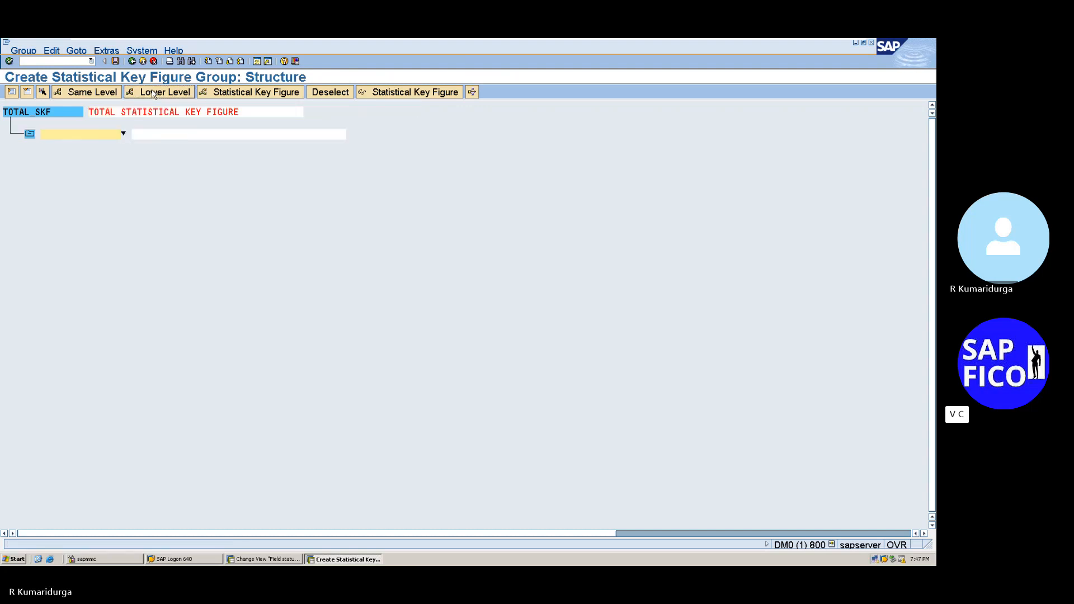
type("FIX_SKF")
key("Tab")
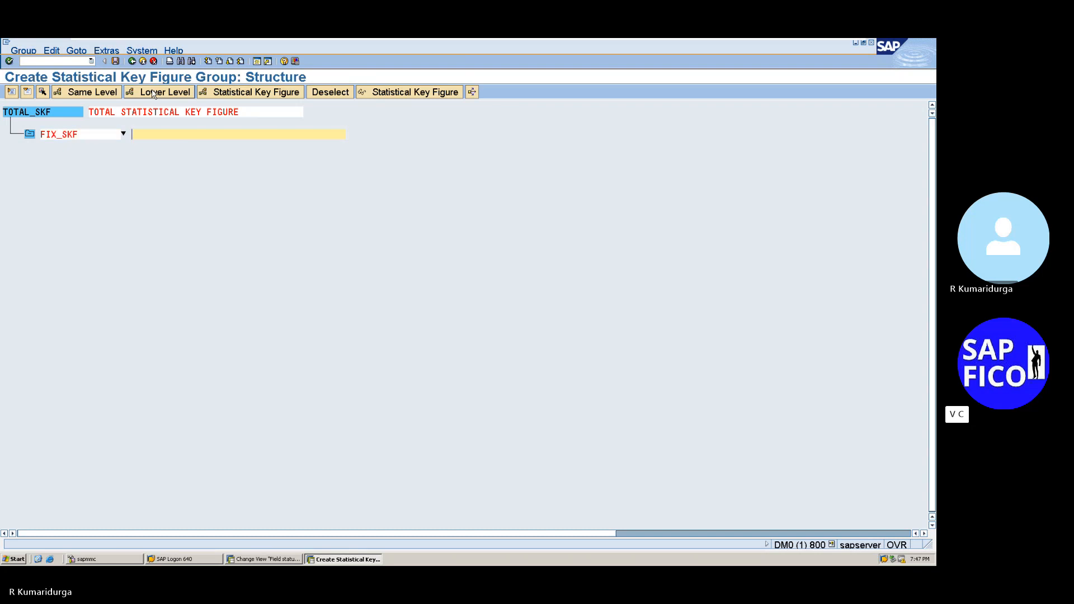
type("FIXED SKF")
left_click(152, 94)
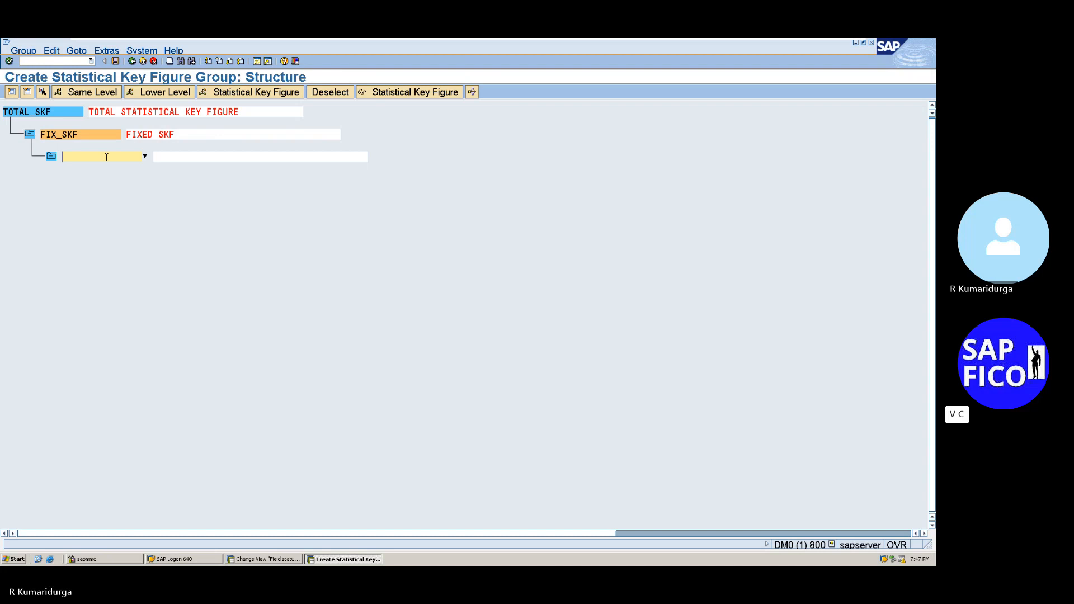
left_click(132, 63)
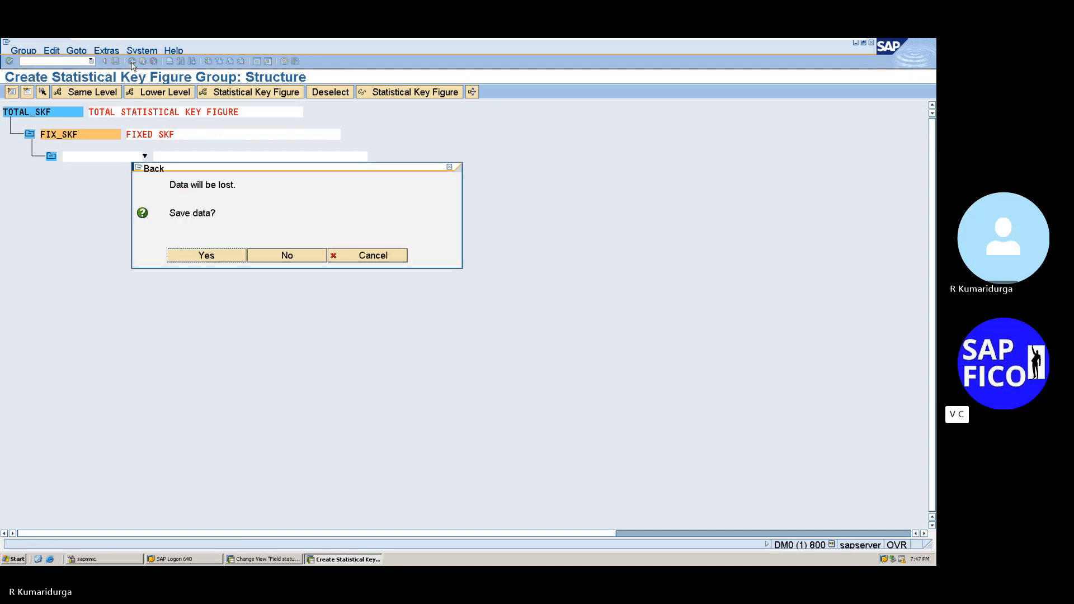
left_click(207, 256)
Step: Try to create the TOTAL_SKF group again, declining to change the existing object
key("Return")
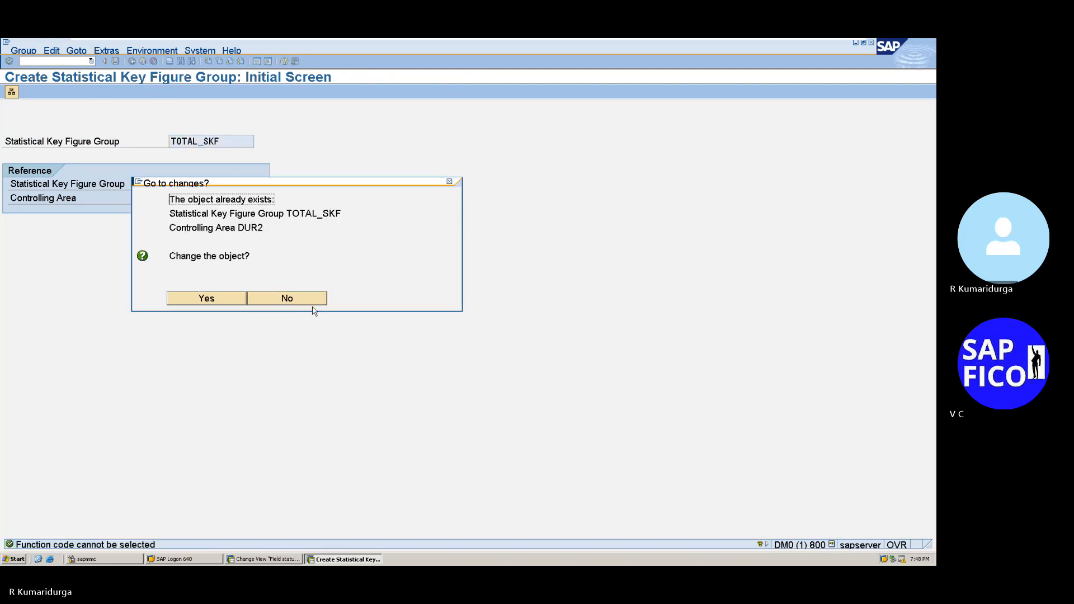
left_click(292, 299)
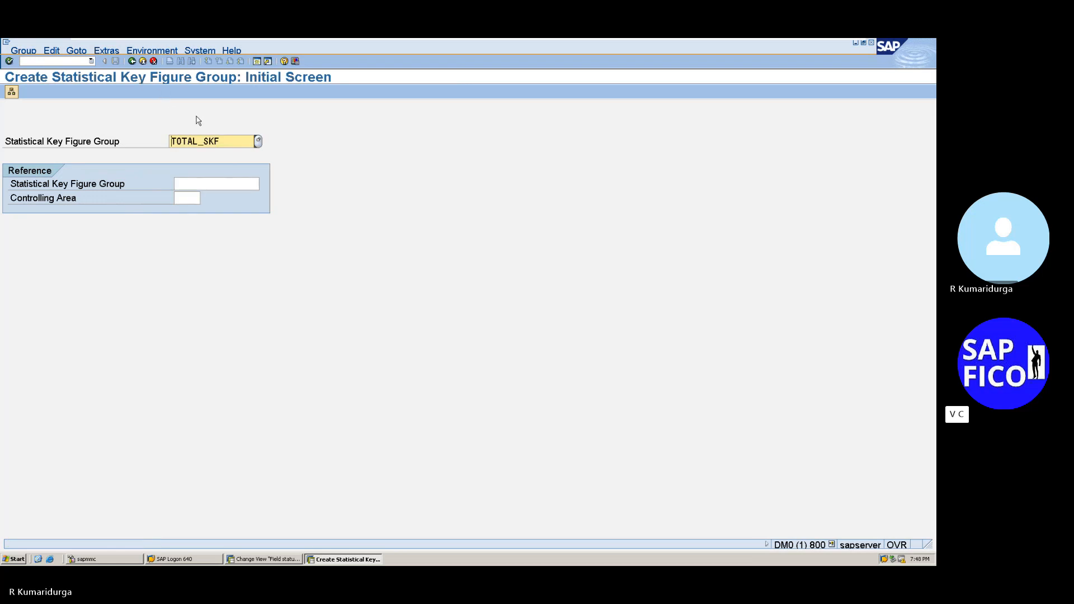
key("Return")
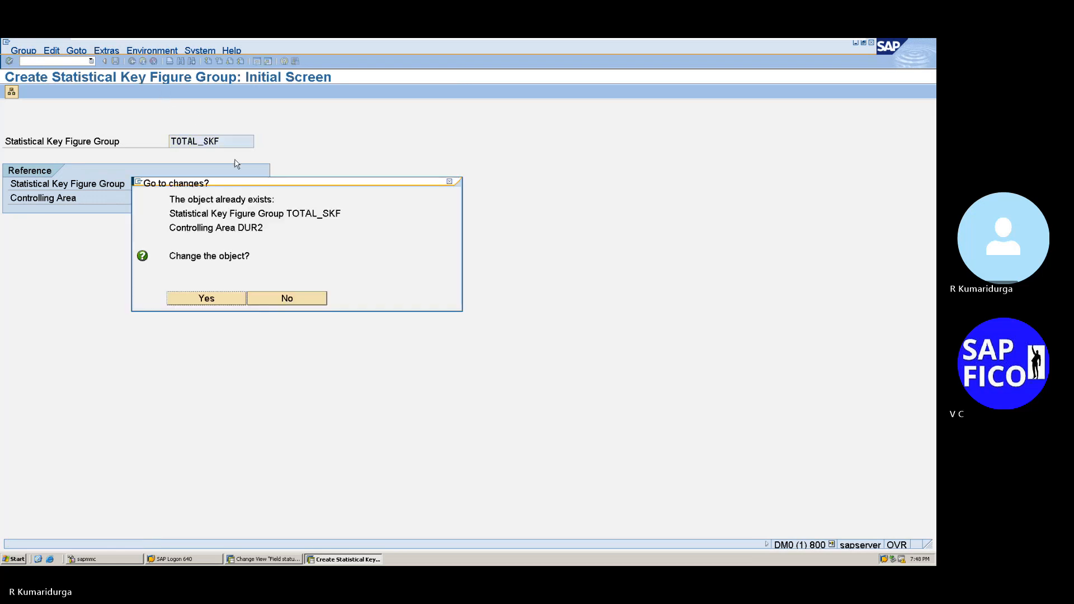
left_click(288, 300)
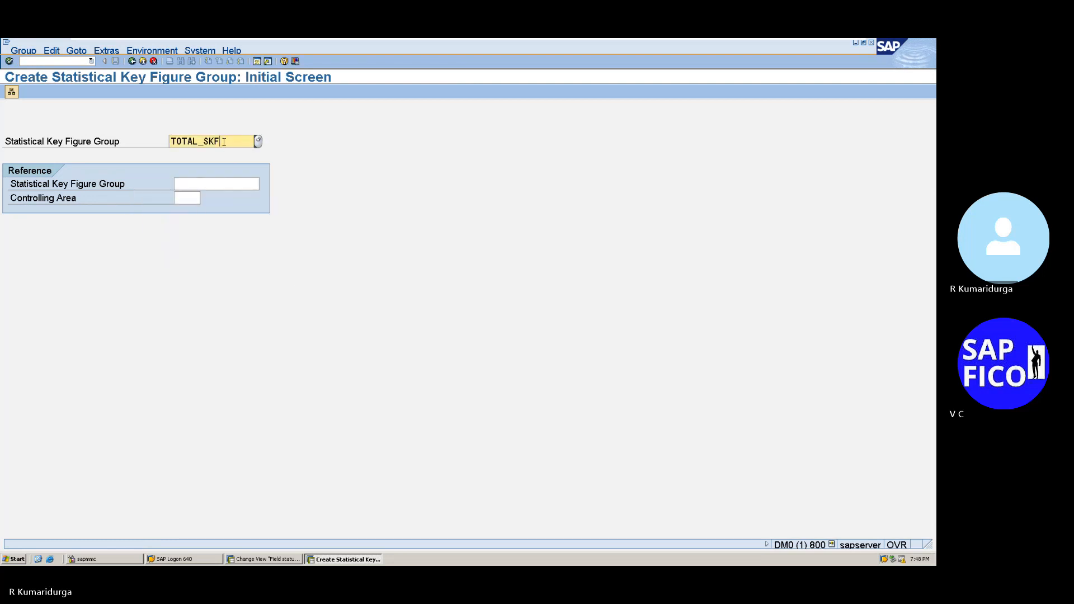
Step: Create the statistical key figure group TOTAL_SKF1 with the description TOTAL STATISTICAL KEY FIGURE
key("Return")
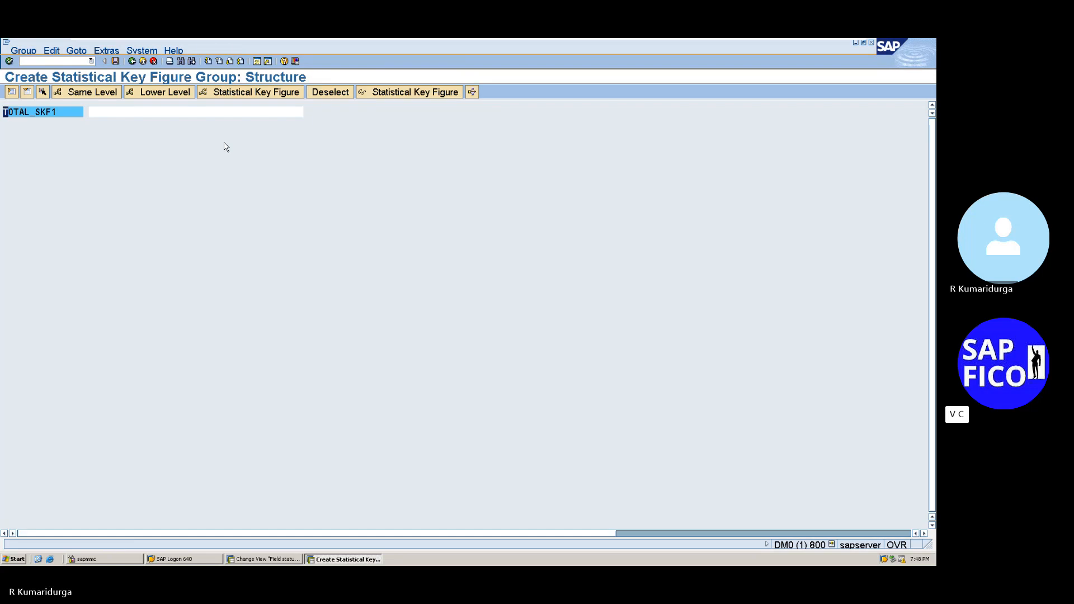
left_click(172, 112)
type("T")
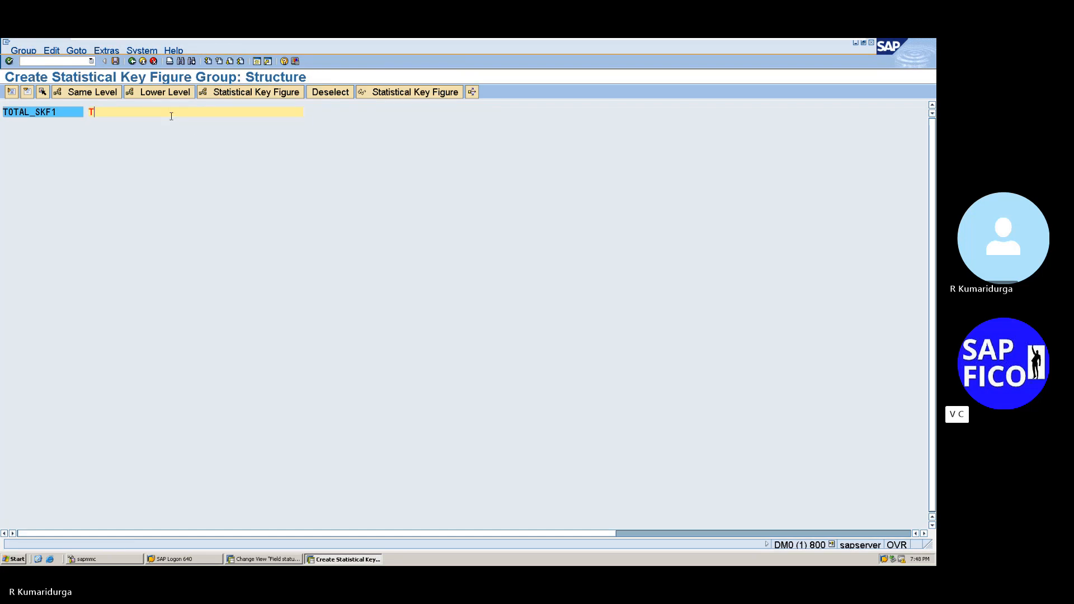
type("OTAL STATISTICAL ")
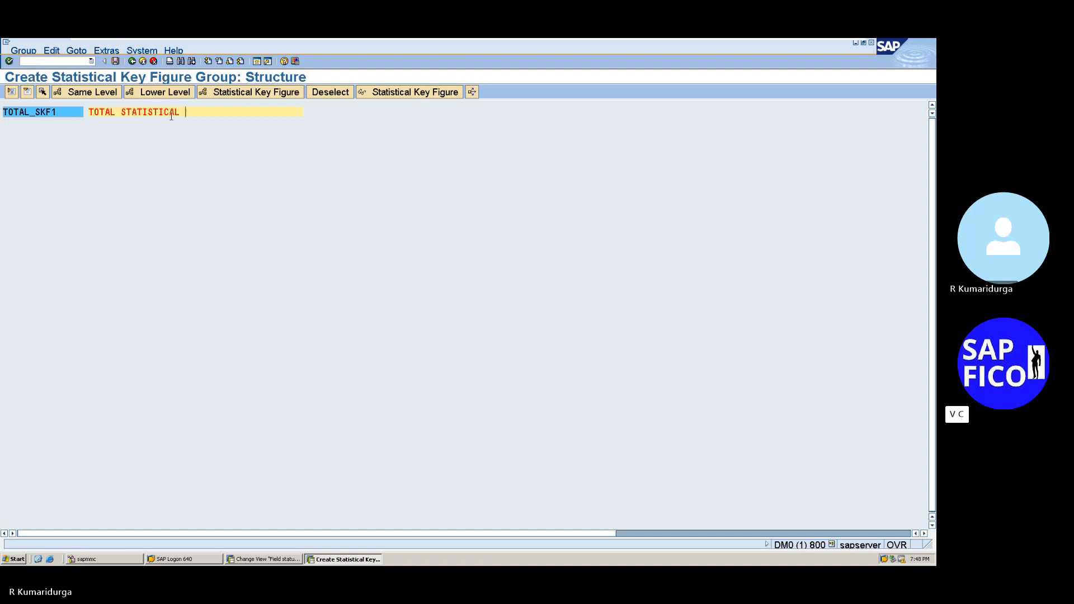
type("KEY FIGURE")
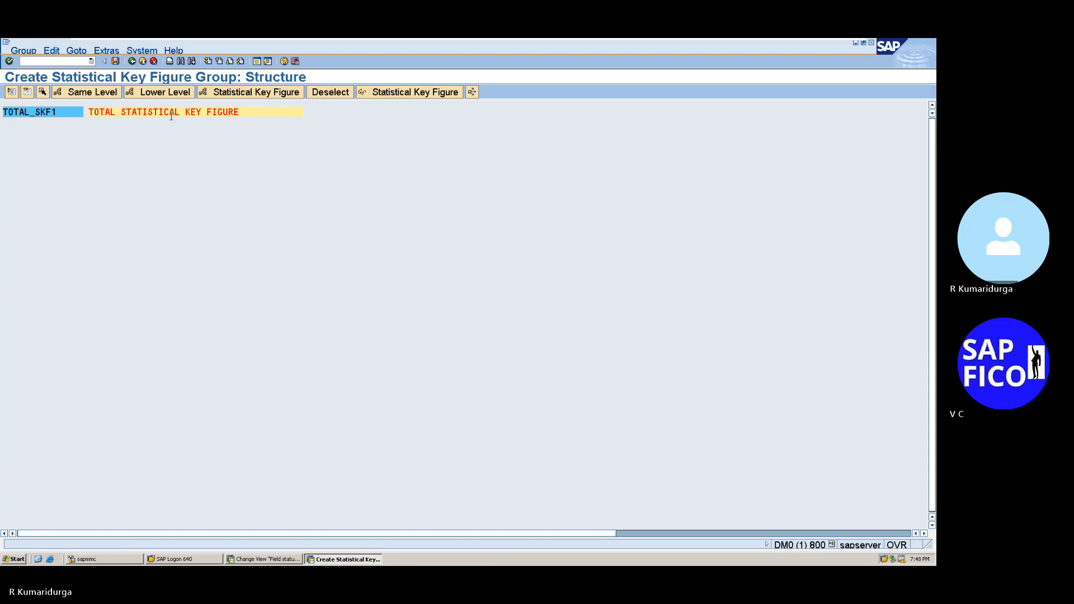
Step: Add the subgroup FIX_SKF with the description FIXED SKF one level below TOTAL_SKF1
left_click(180, 94)
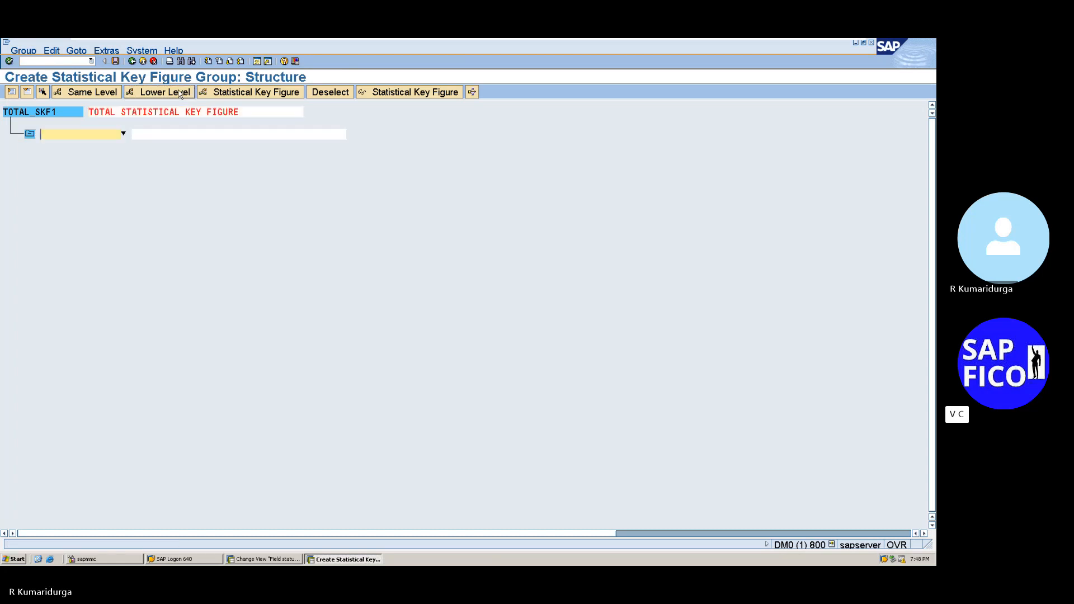
type("FIX_SKF")
key("Tab")
type("FIXED ")
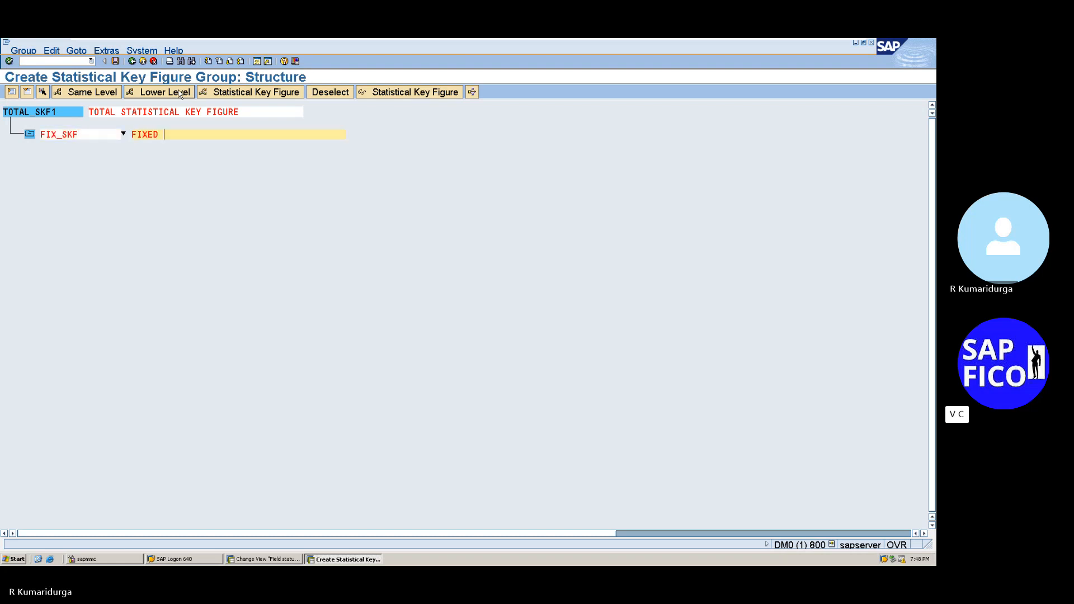
type("SKF")
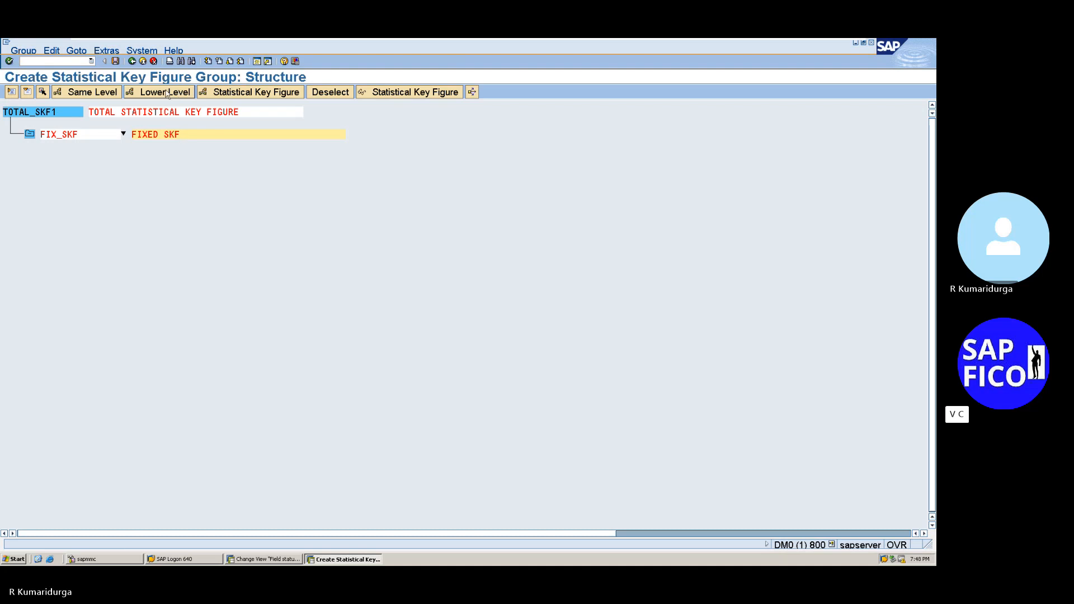
Step: Add the subgroup VAR_SKF with the description VARIABLE SKF on the same level as FIX_SKF
left_click(104, 93)
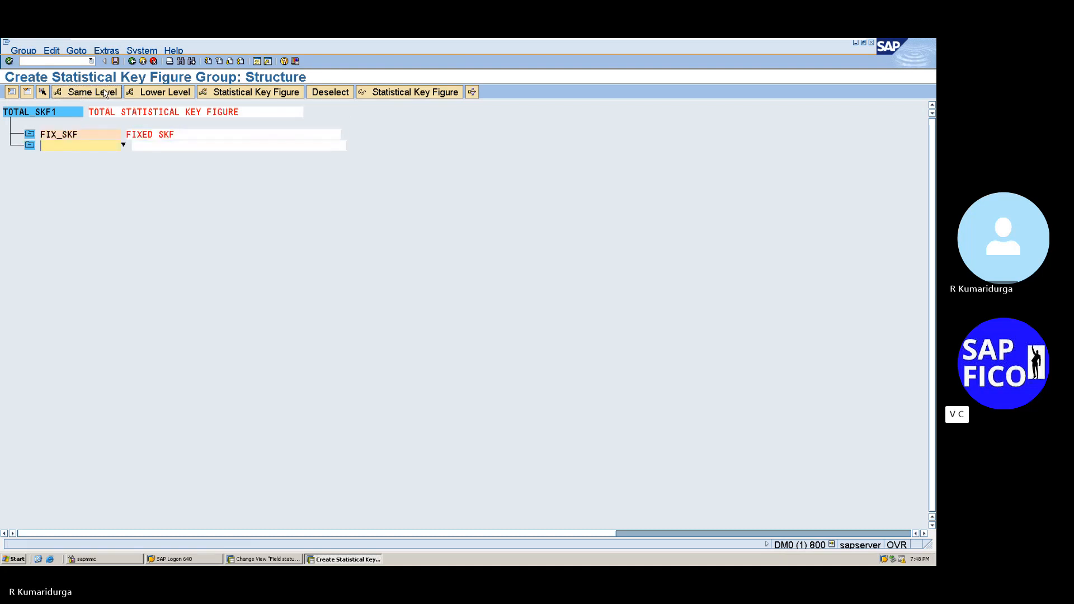
type("VAR")
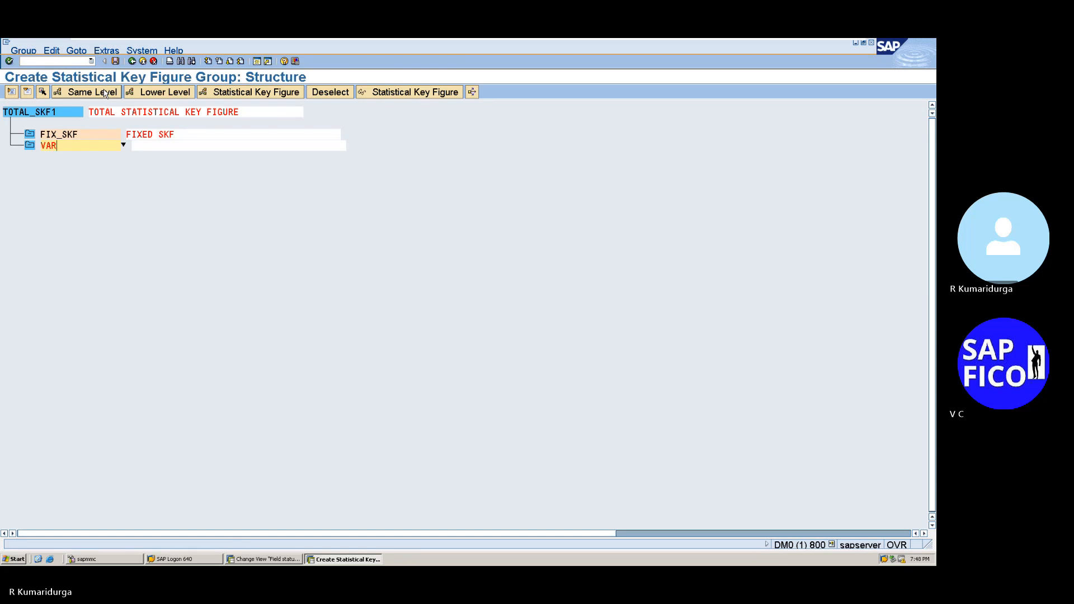
type("_SKF")
key("Tab")
type("VAR")
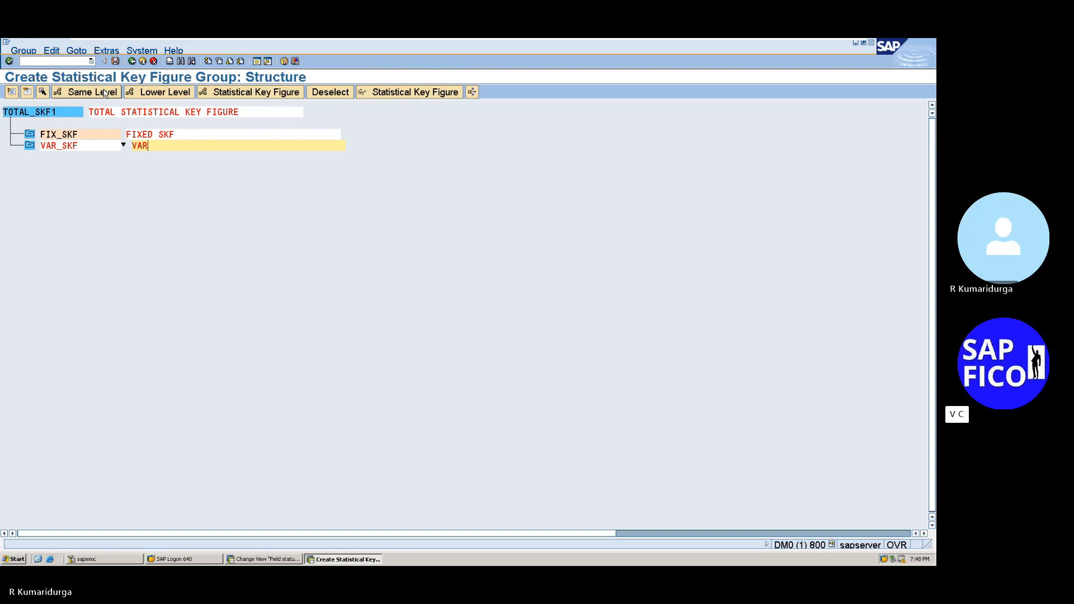
type("IABLE SKF")
key("Return")
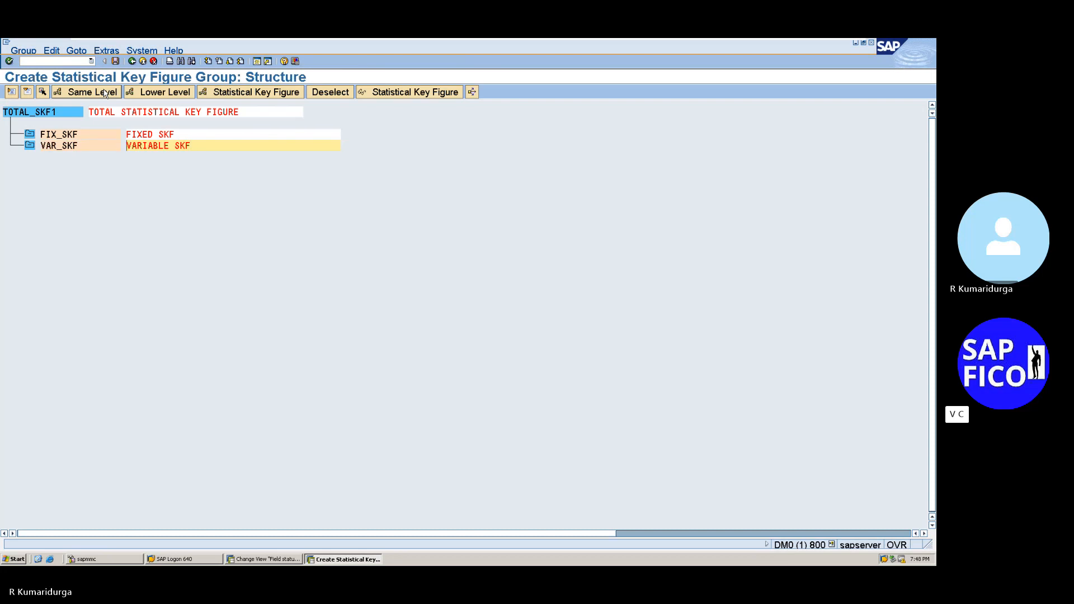
Step: Assign the statistical key figures EMP, SYSTEM and AREA to the FIX_SKF subgroup
left_click(74, 139)
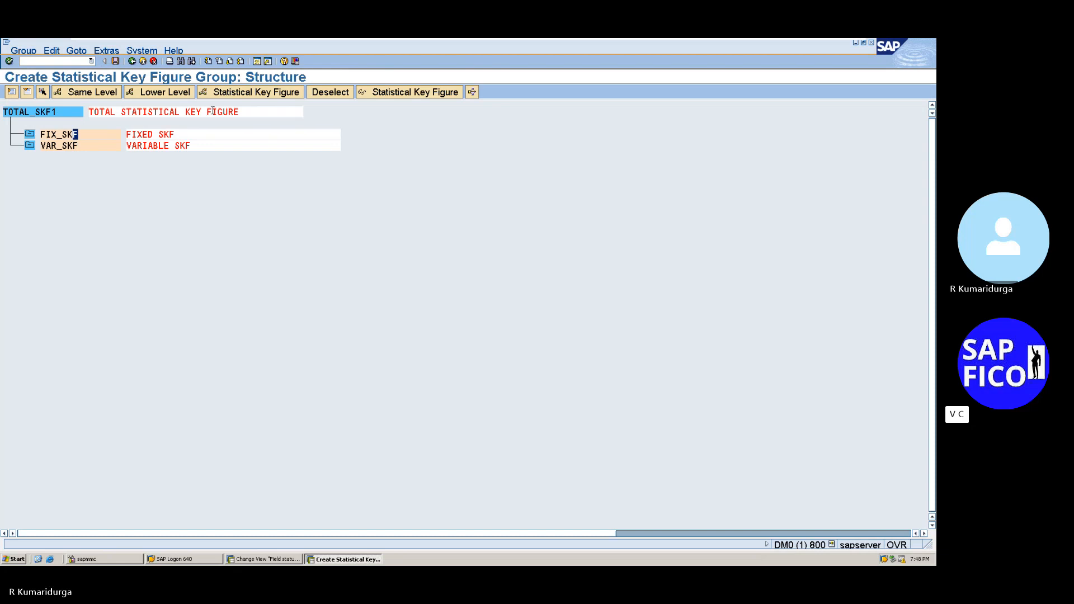
left_click(233, 94)
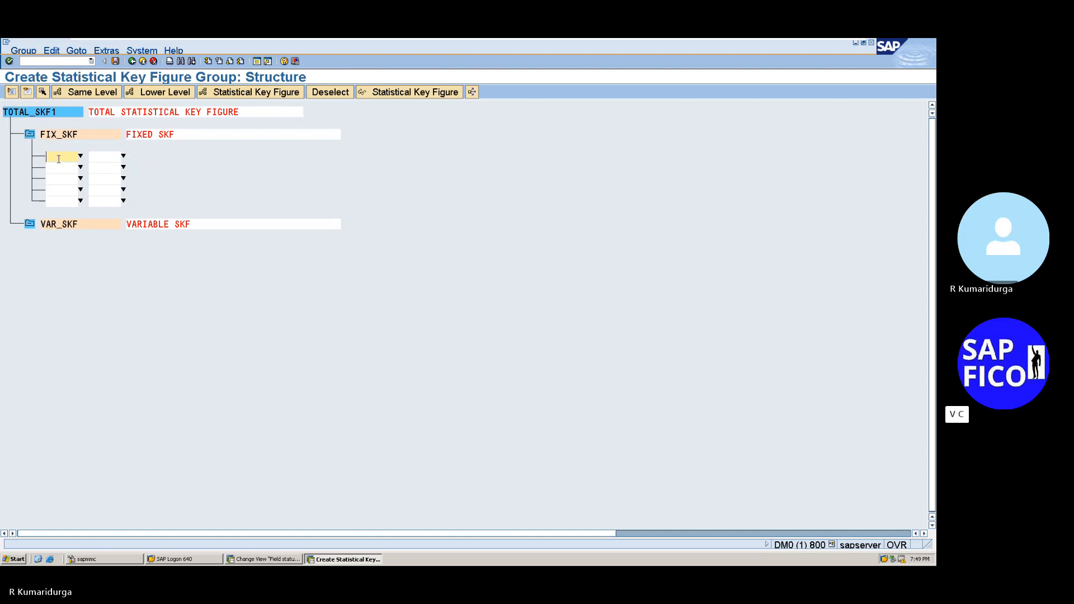
type("EMP")
left_click(56, 167)
type("SYSTEM")
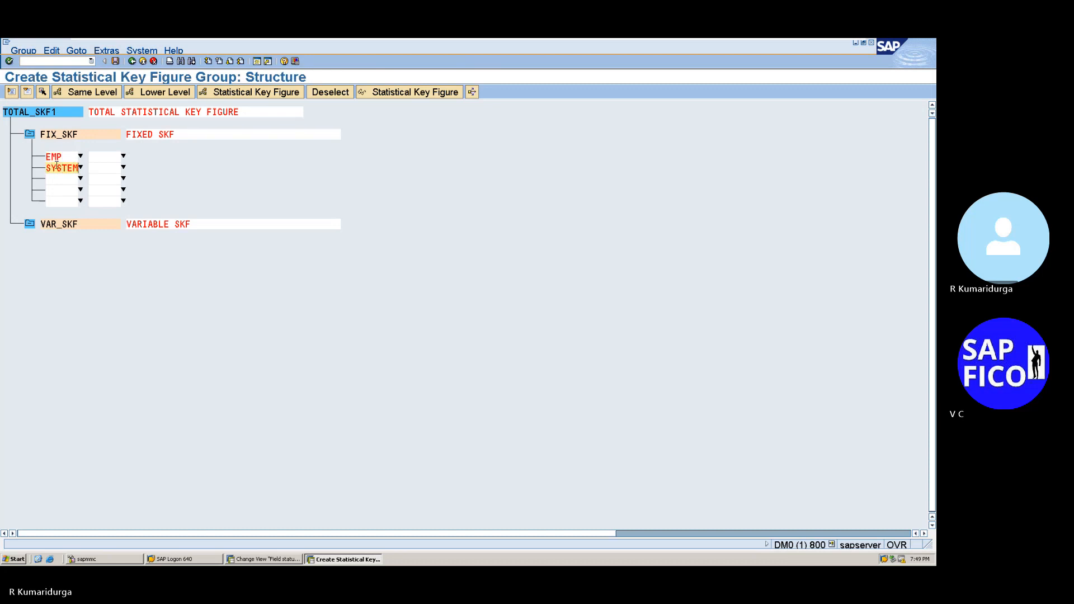
key("Down")
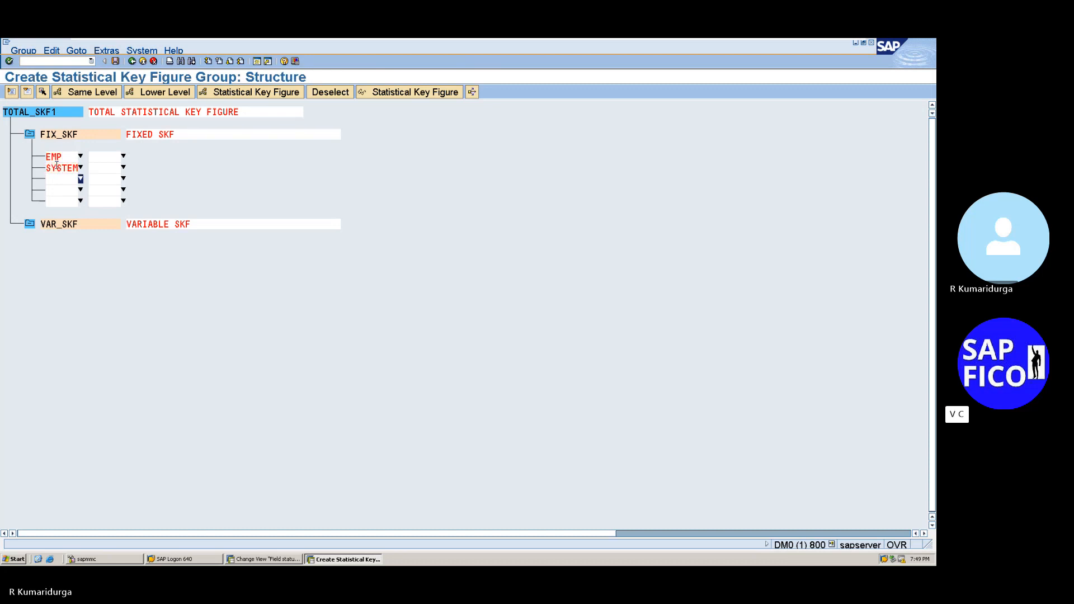
left_click(60, 180)
type("ARA")
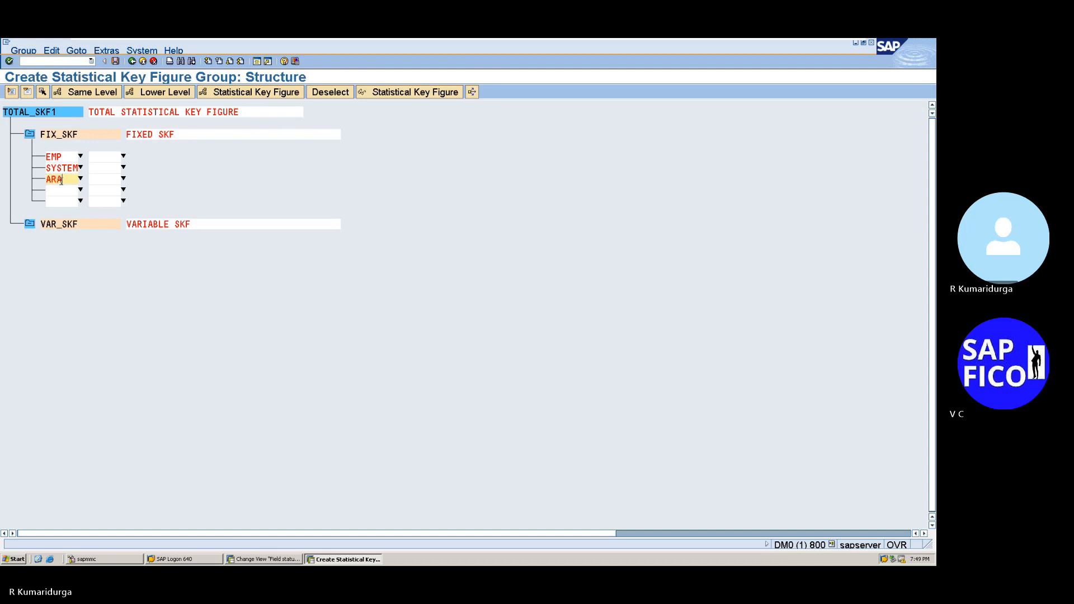
key("BackSpace")
type("EA")
key("Return")
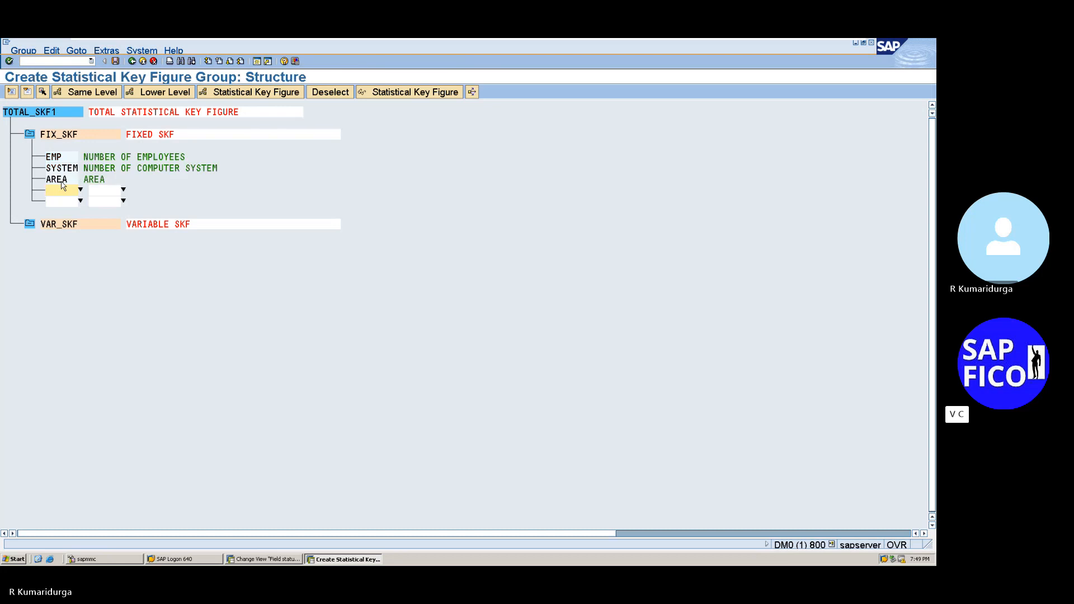
Step: Assign the statistical key figure POWER to the VAR_SKF subgroup and save the TOTAL_SKF1 group
left_click(64, 224)
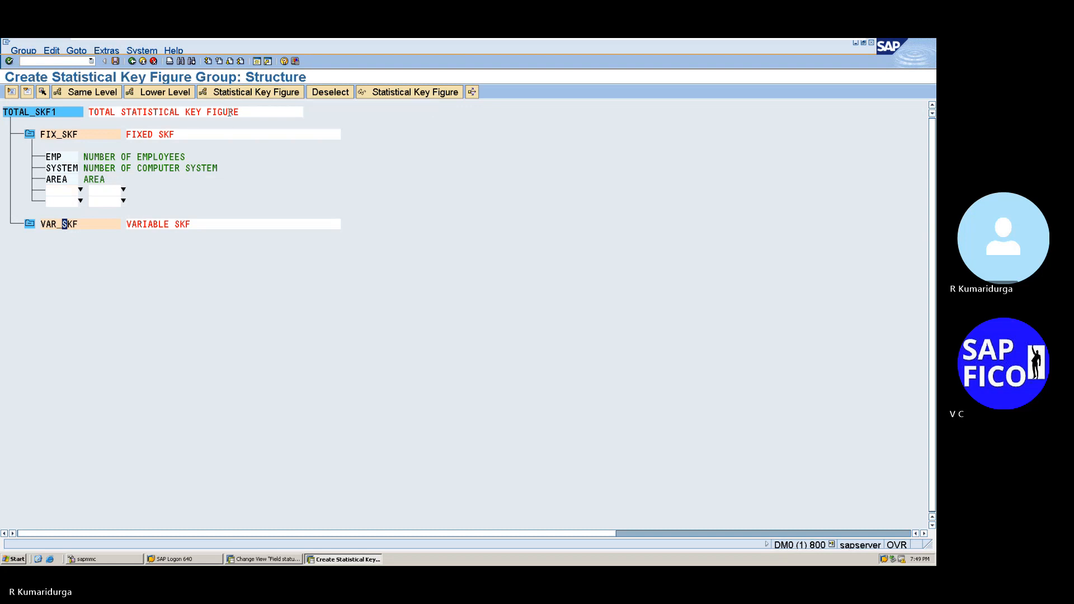
left_click(253, 92)
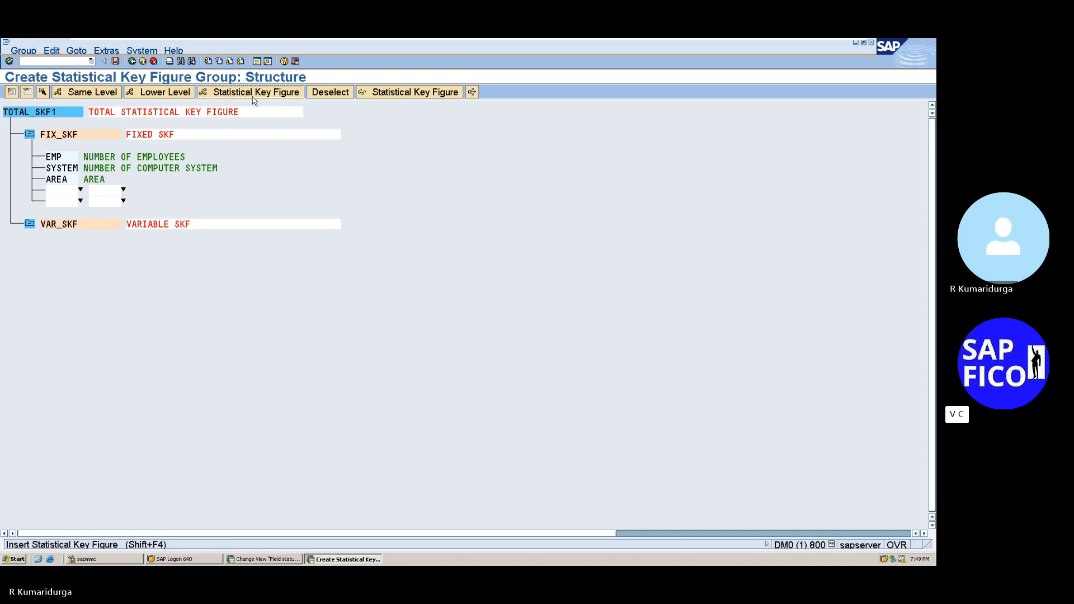
left_click(70, 246)
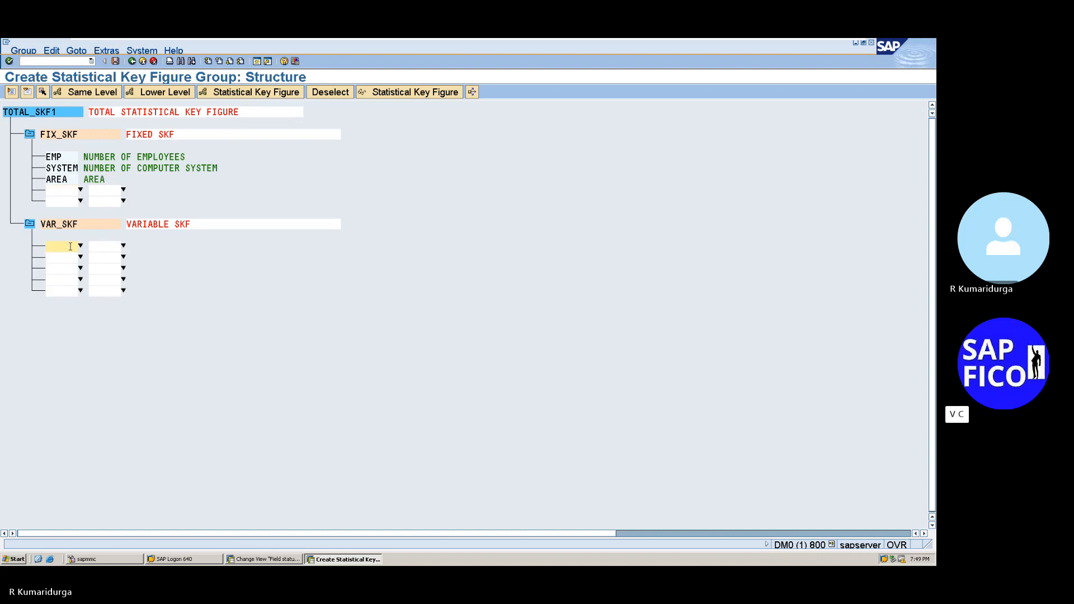
type("POWER")
key("Return")
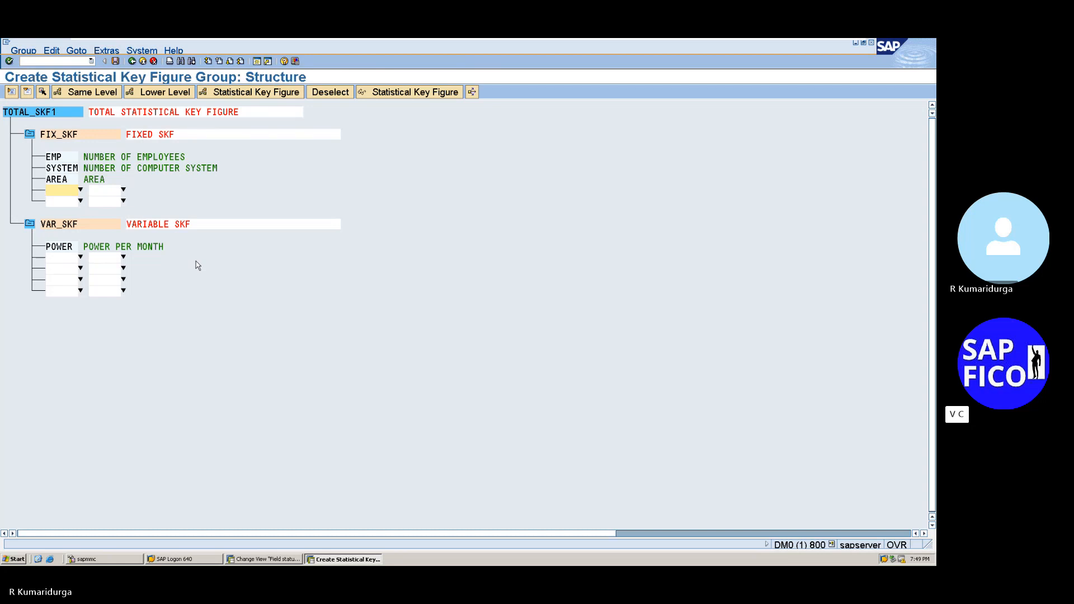
left_click(116, 61)
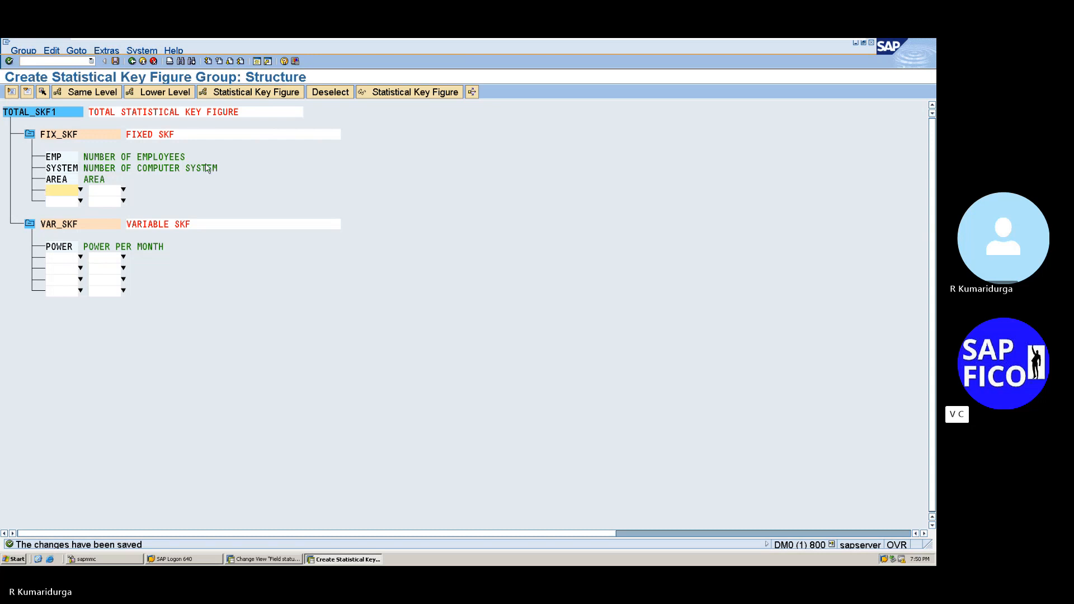
Step: Switch to the Word document, add list item 14 reading "CREATION OF ACTIVITY TYPE USING TCODE : KL01" and save the document
left_click(59, 62)
mouse_move(584, 41)
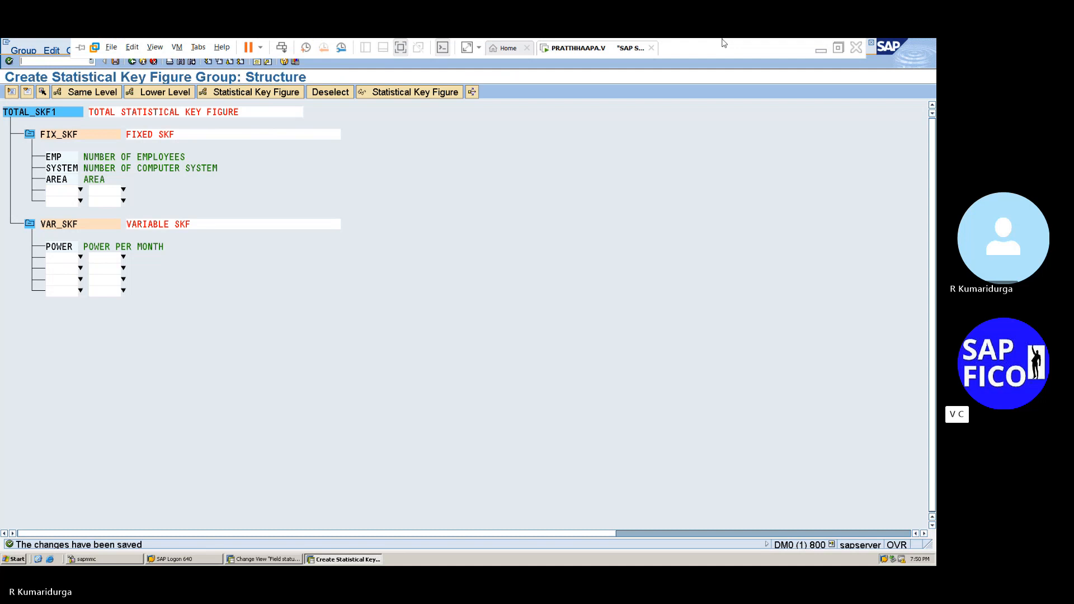
left_click(820, 51)
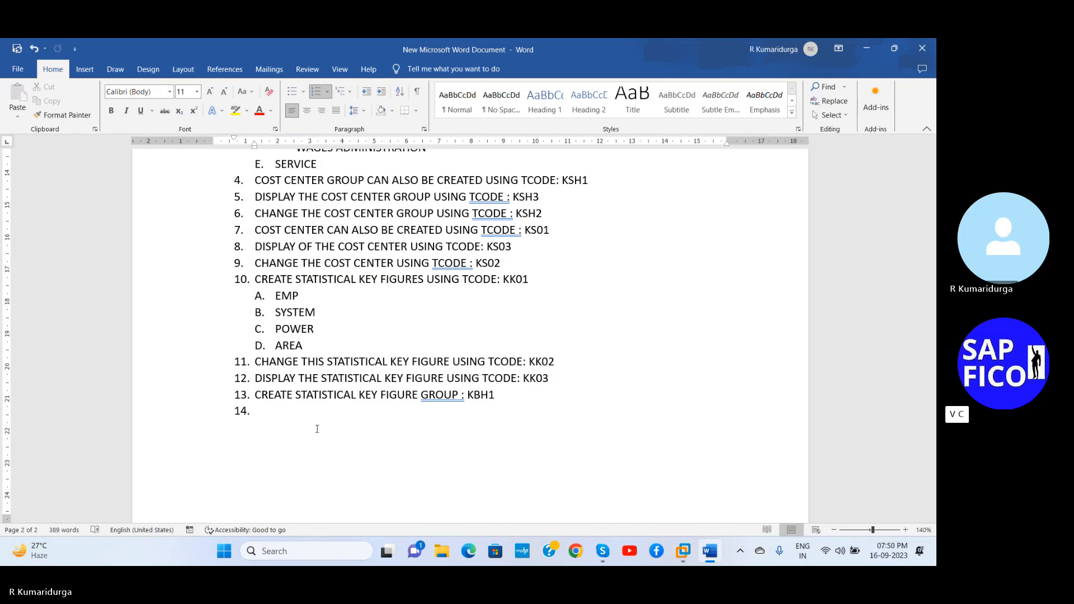
type("CREAT")
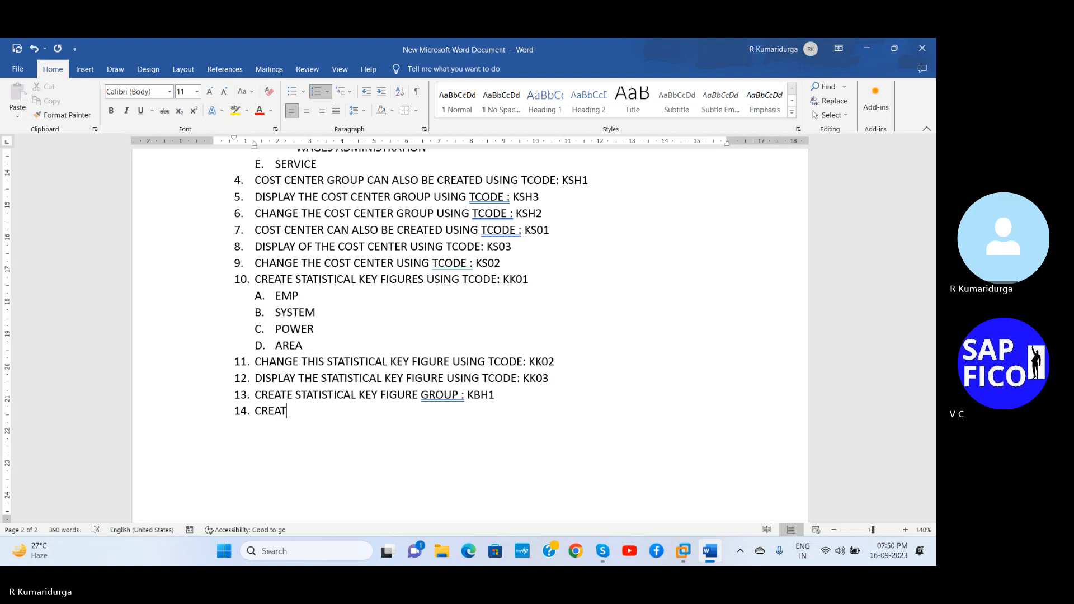
type("ION OF AC")
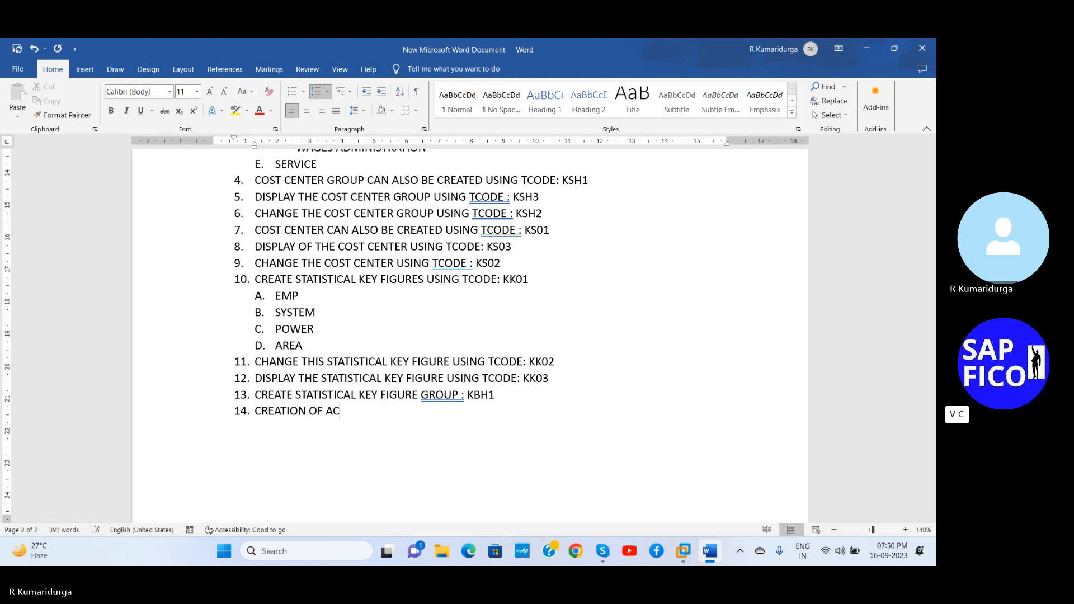
type("TIVITY TYPS")
key("BackSpace")
type("E USING ")
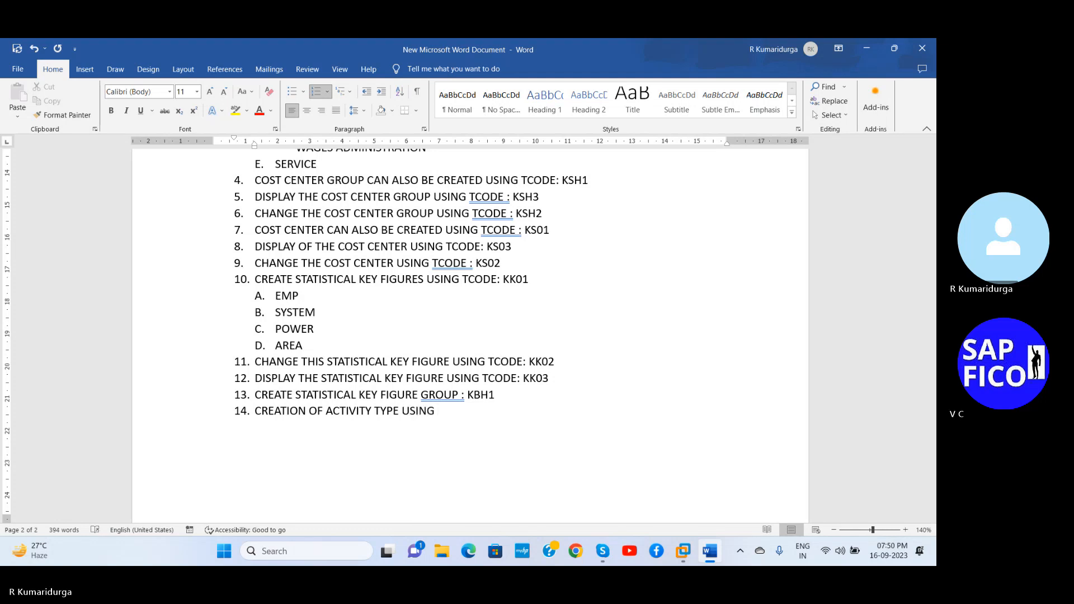
type("TCODE ")
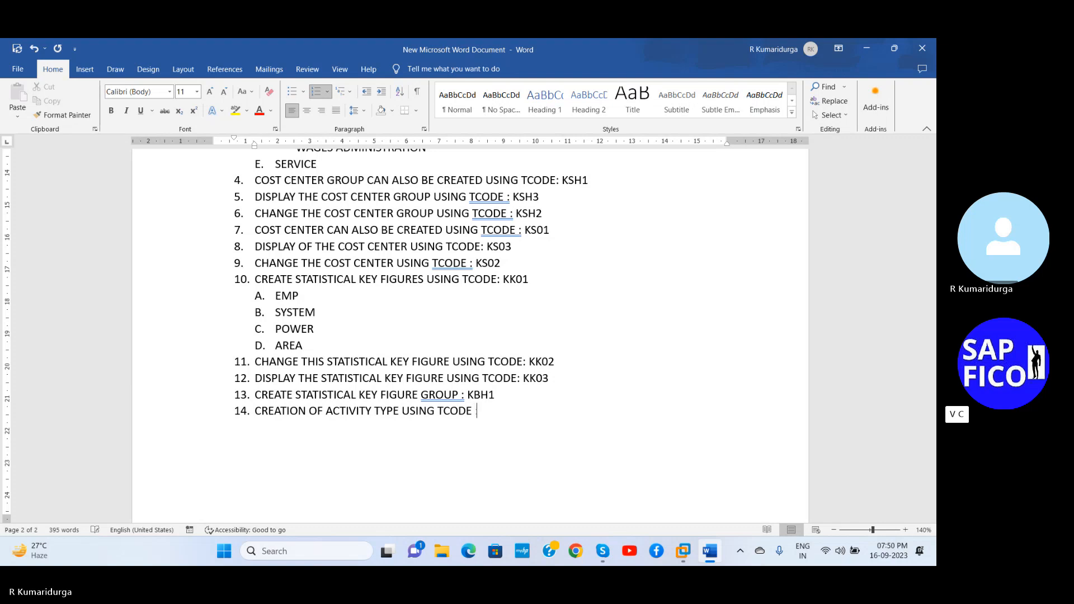
type(": KL01")
key("ctrl+s")
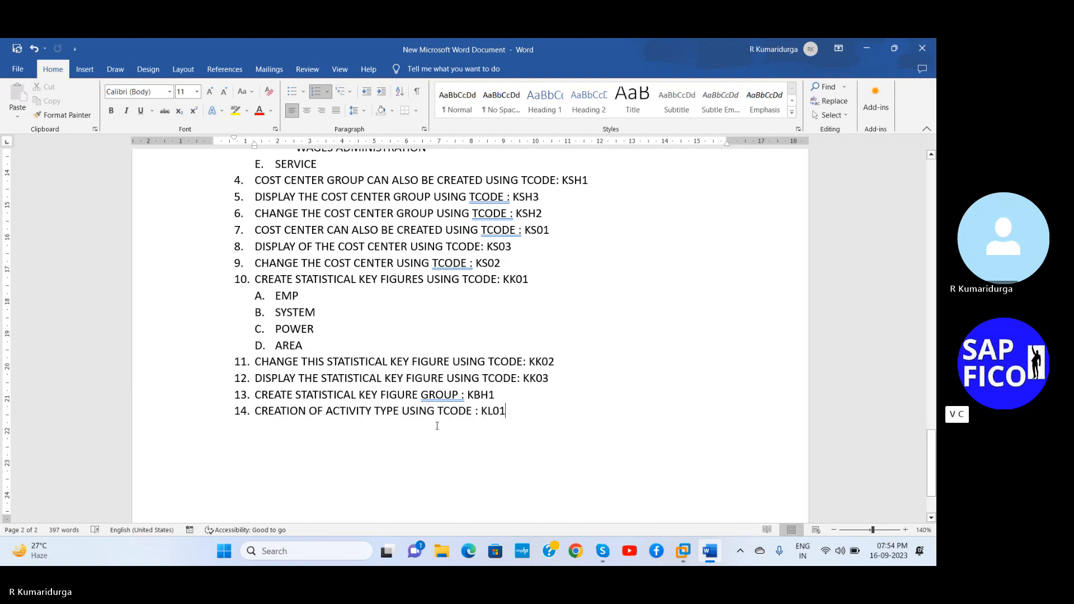
Step: Change the transaction code in list item 14 to KF01
left_click(493, 410)
key("BackSpace")
type("F")
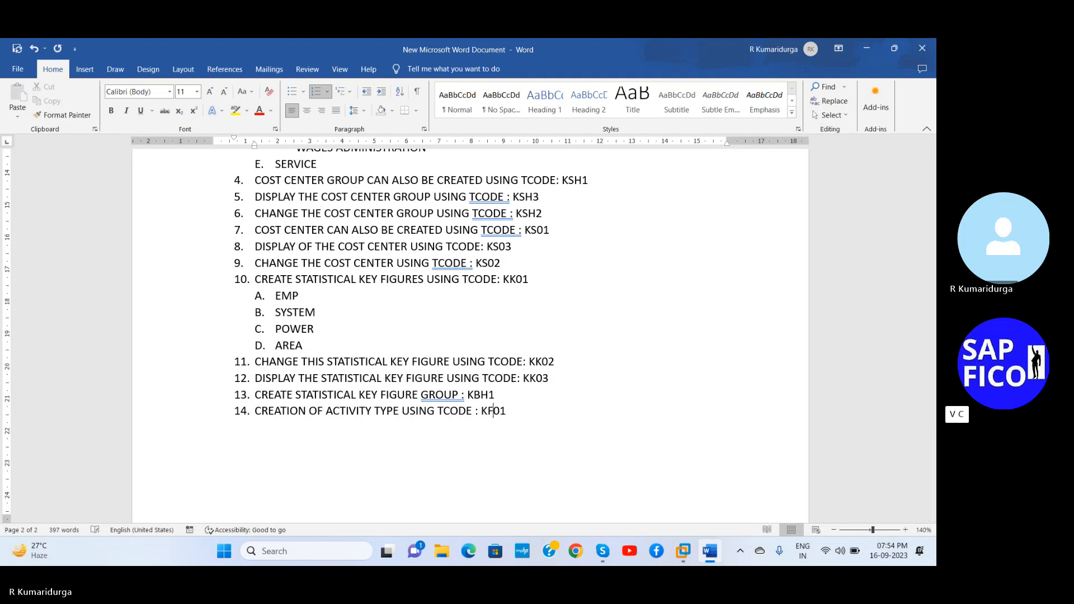
Step: Add list item 15 reading "CHANGE ACTIVITY TYPE USING TCODE: KL"
key("Return")
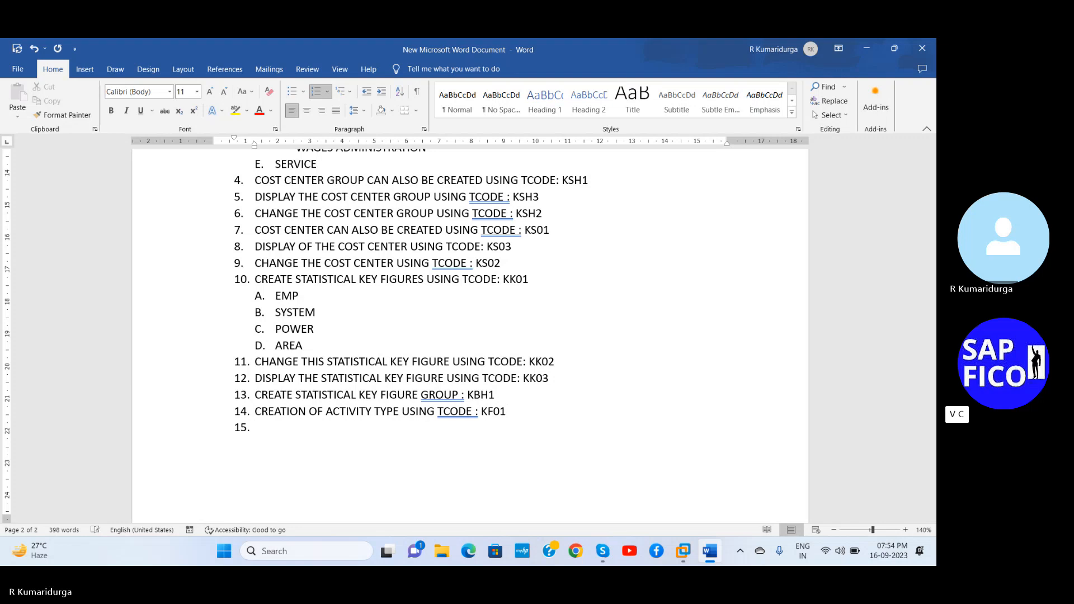
type("CHANGE")
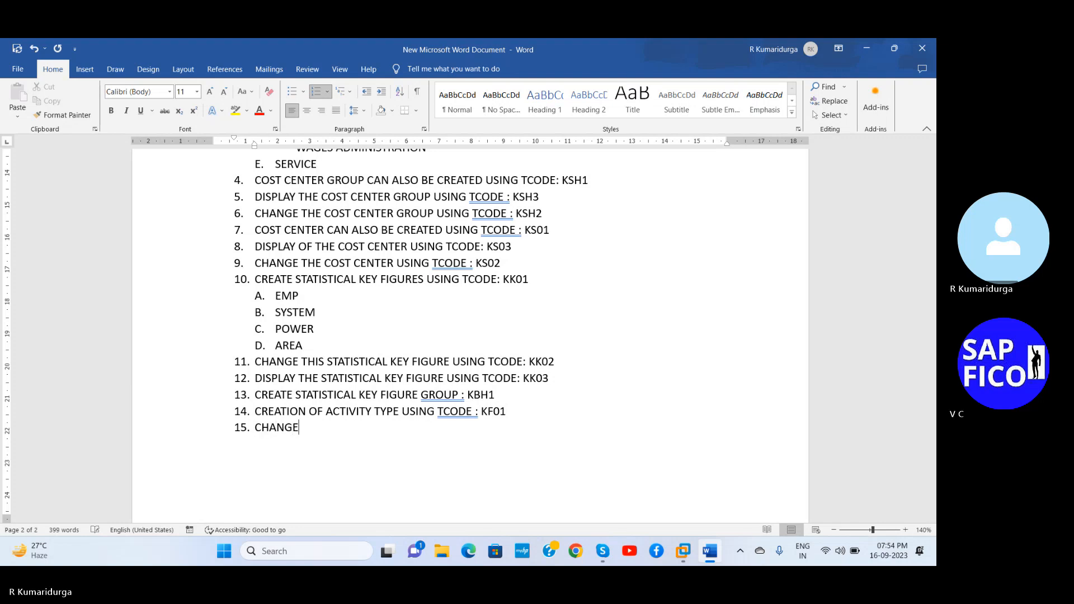
type(" ACTIVI")
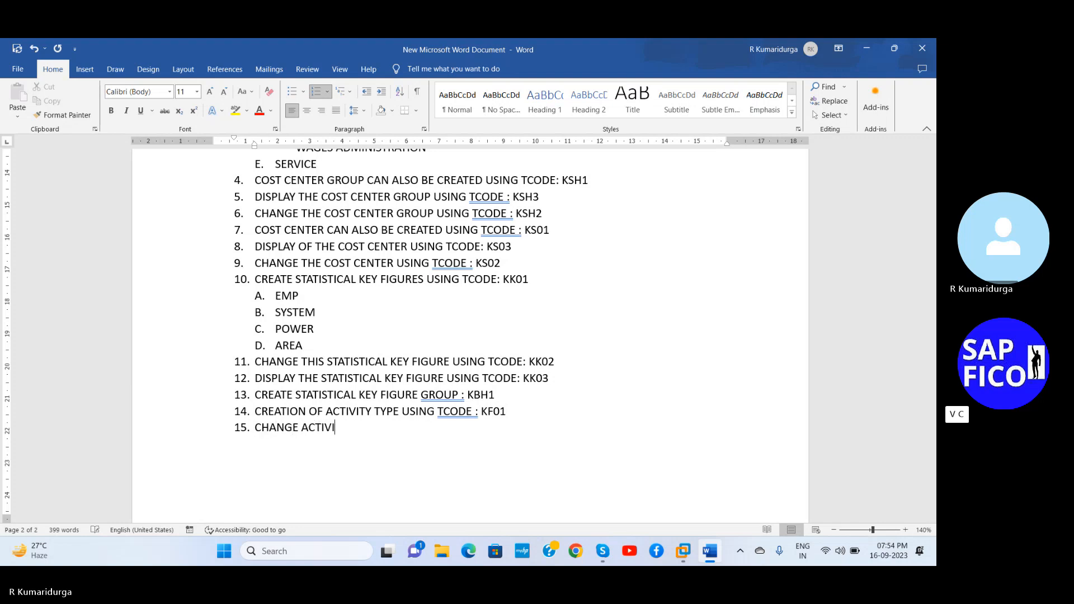
type("TY TYPE USING TCODE")
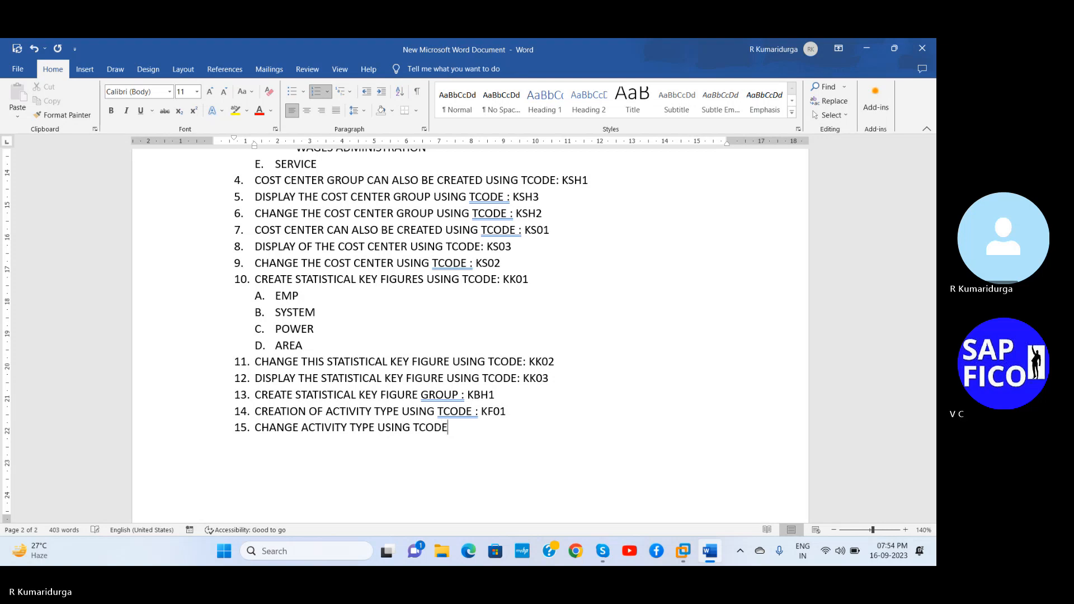
type(": KL")
Step: Correct the transaction code in list item 14 to KL01 and complete the code in item 15 as KL02
left_click(645, 345)
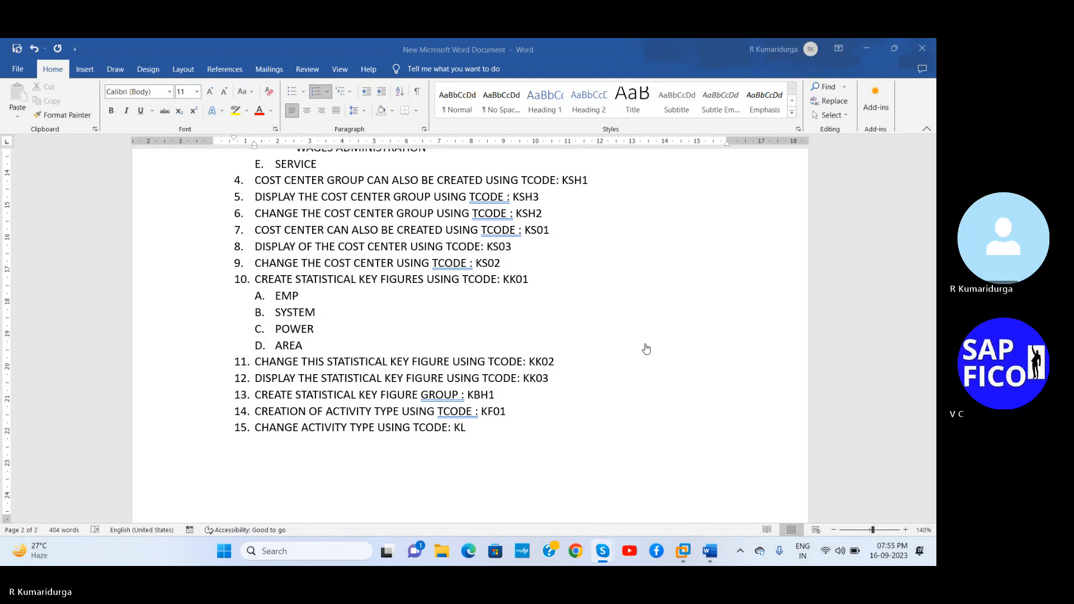
left_click(494, 411)
key("BackSpace")
type("L")
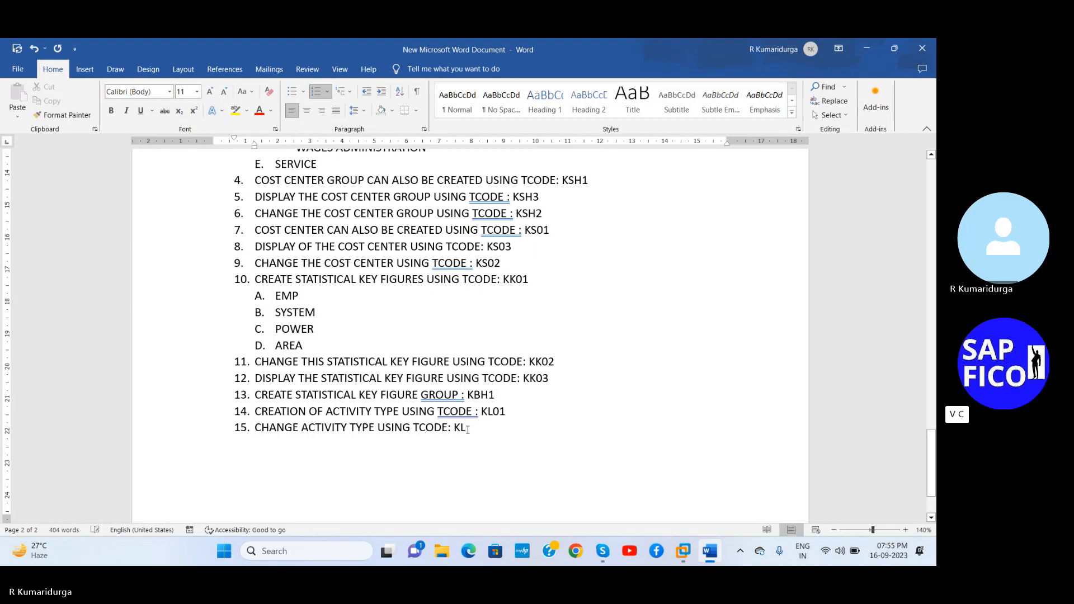
left_click(468, 430)
type("02")
Step: Add list item 16 reading "DISPLAY ACTIVITY TYPE USING TCODE: KL03"
key("Return")
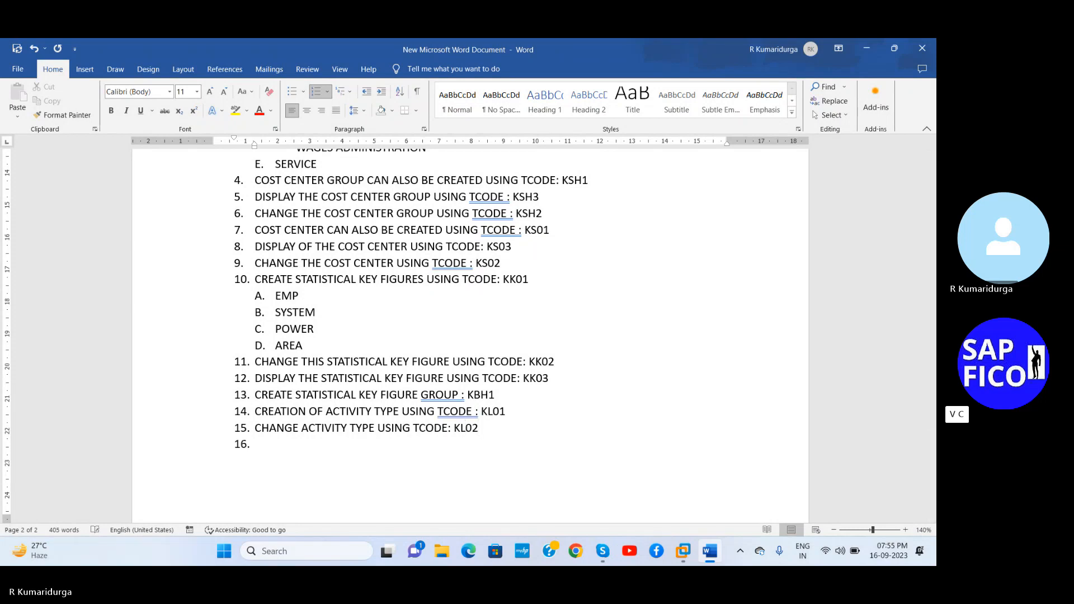
type("DISPLAY ACTIVITY TYP")
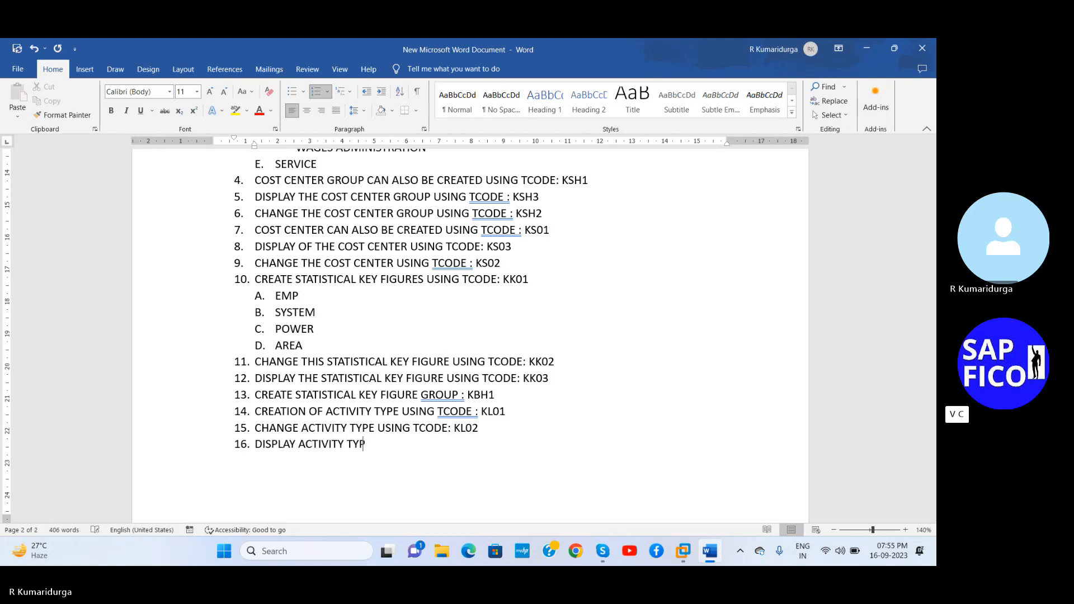
type("E USING ")
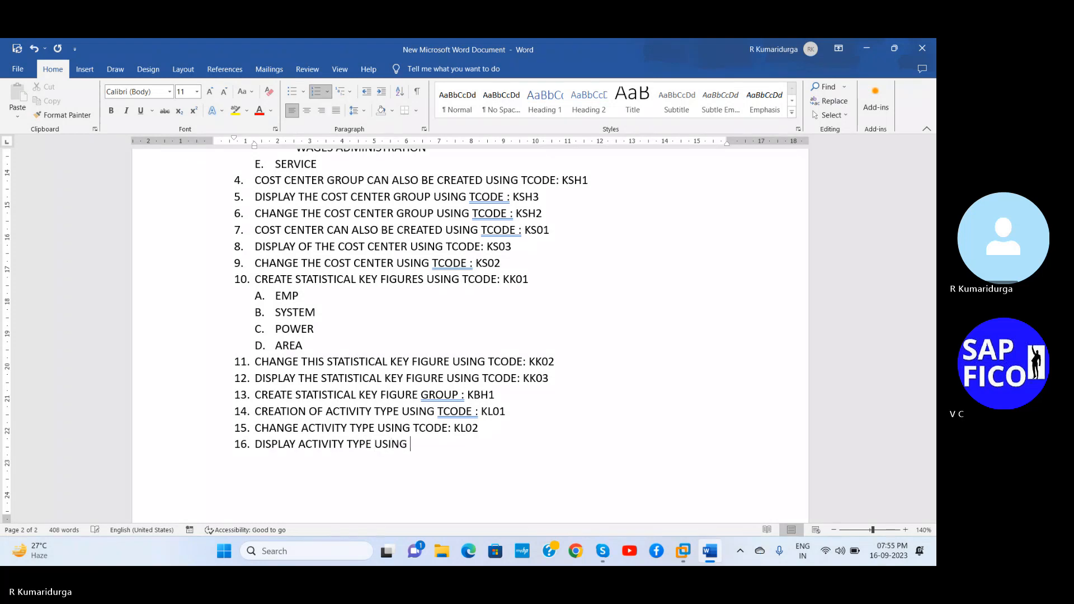
type("TCODE")
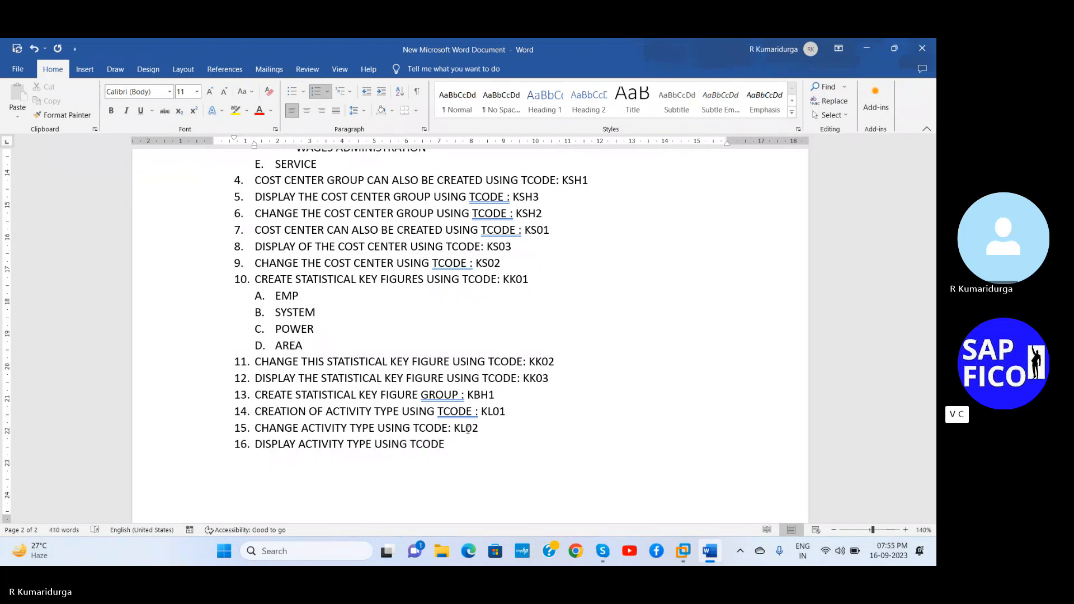
type(": KL03")
Step: Add list item 17 reading "CREATE ACTIVITY TYPE GROUP USING TCODE: KLH1"
key("Return")
type("CREATE ACTIVITY TYPE ")
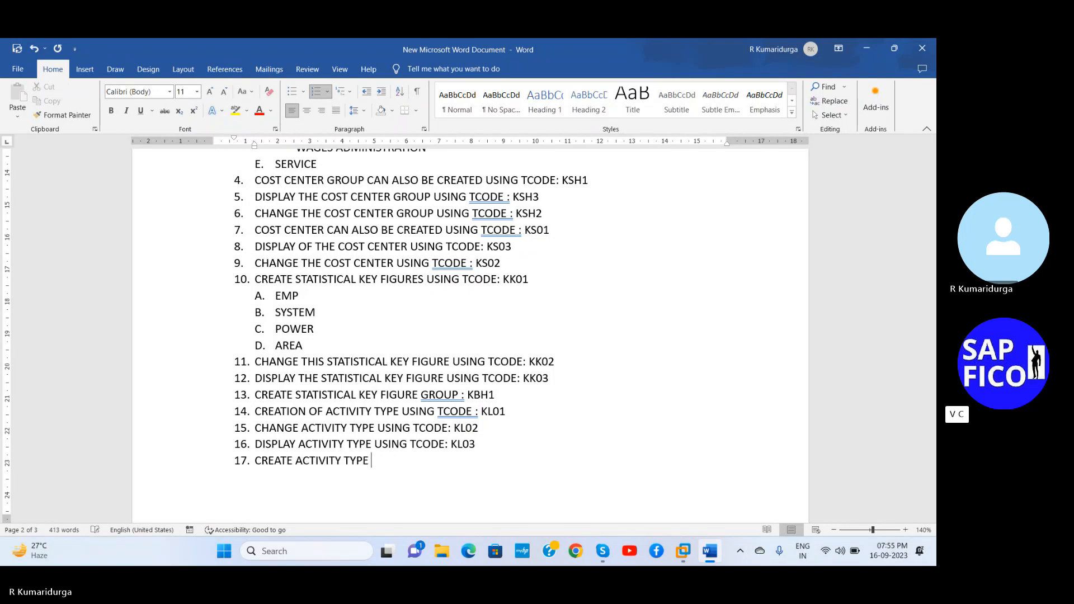
type("GROUP USING")
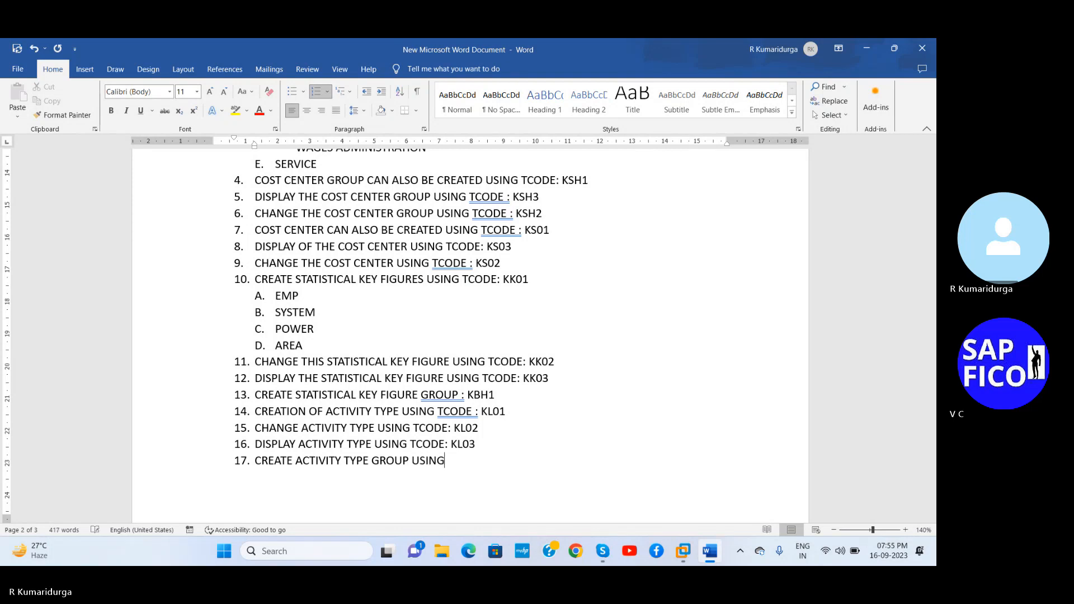
type(" TCODE: KLH1")
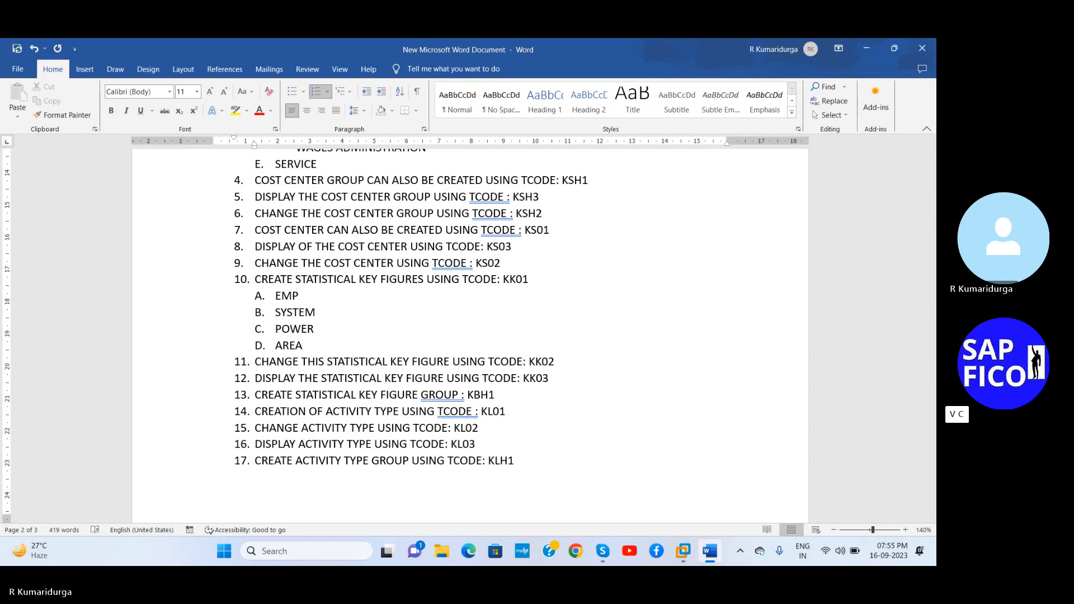
Step: Add list item 18 reading "CHANGE ACTIVITY TYPE GROUP USING TCODE: KLH2"
key("Return")
type("CHANGE ACTIVE")
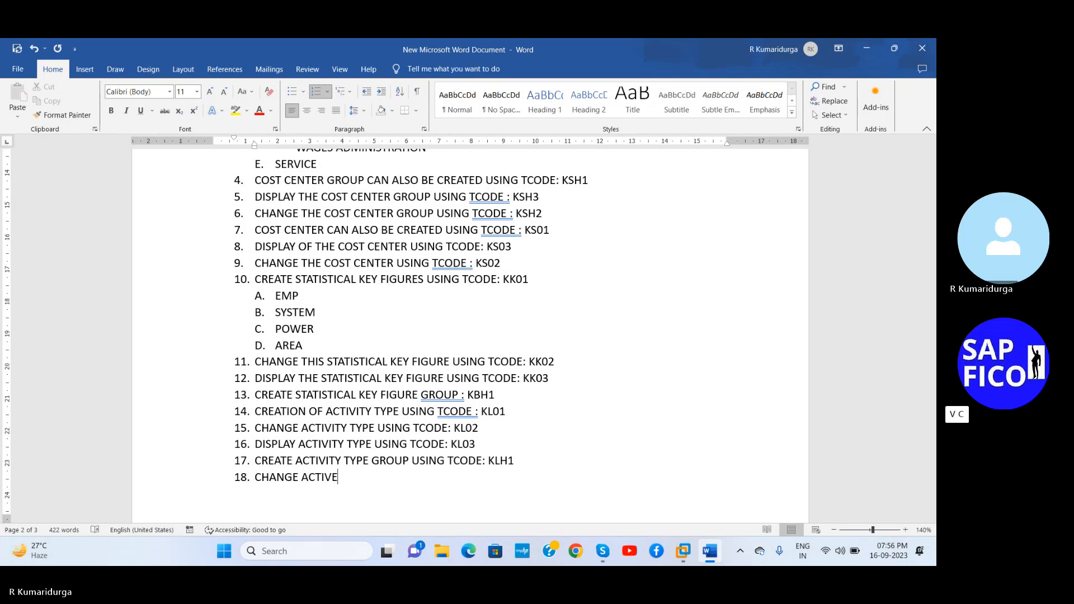
key("BackSpace")
type("ITY TYPE GROUP USING ")
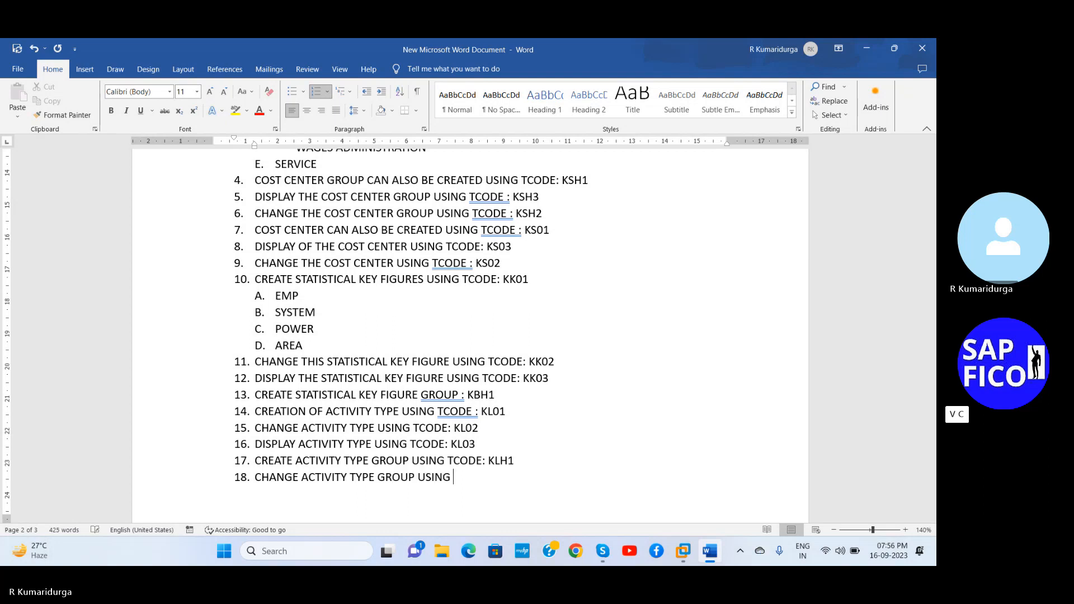
type("TCODE: KLH2")
Step: Duplicate the whole line of list item 18 as list item 19
key("Return")
key("Up")
key("shift+Right")
key("shift+Right")
key("shift+Right")
key("shift+Right")
key("shift+Right")
key("shift+Right")
key("shift+Right")
key("shift+Right")
key("shift+Right")
key("shift+Right")
key("shift+Right")
key("shift+Right")
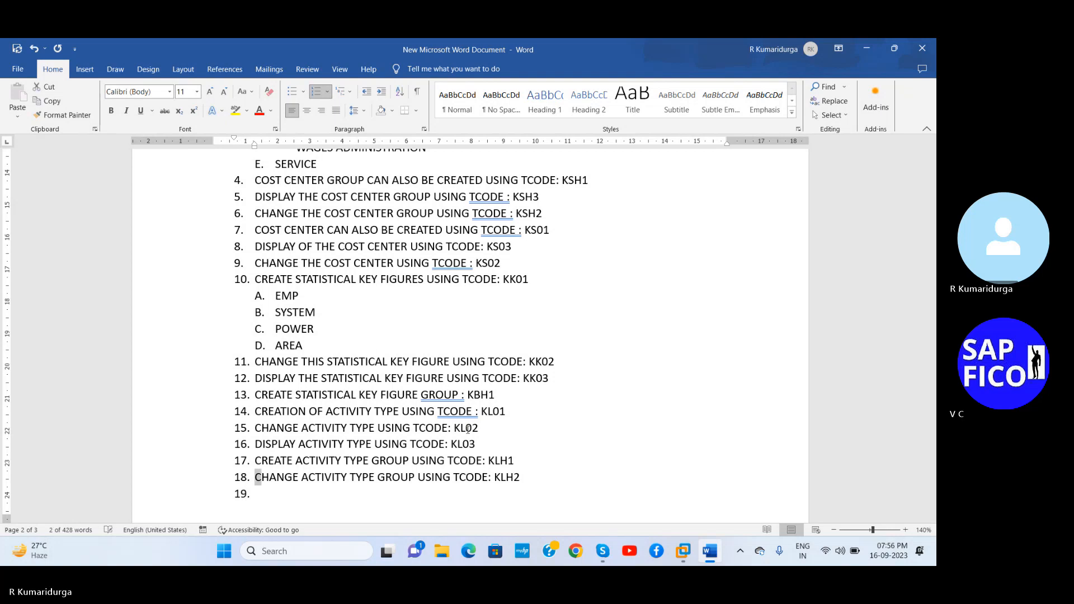
key("shift+Right")
key("shift+Right")
key("shift+Right")
key("shift+Right")
key("shift+Right")
key("shift+Right")
key("shift+Right")
key("shift+Right")
key("shift+Right")
key("shift+Right")
key("shift+Right")
key("shift+Right")
key("shift+Right")
key("shift+Right")
key("shift+Right")
key("shift+Right")
key("shift+Right")
key("shift+Right")
key("shift+Right")
key("shift+Right")
key("shift+Down")
key("shift+Down")
key("shift+Down")
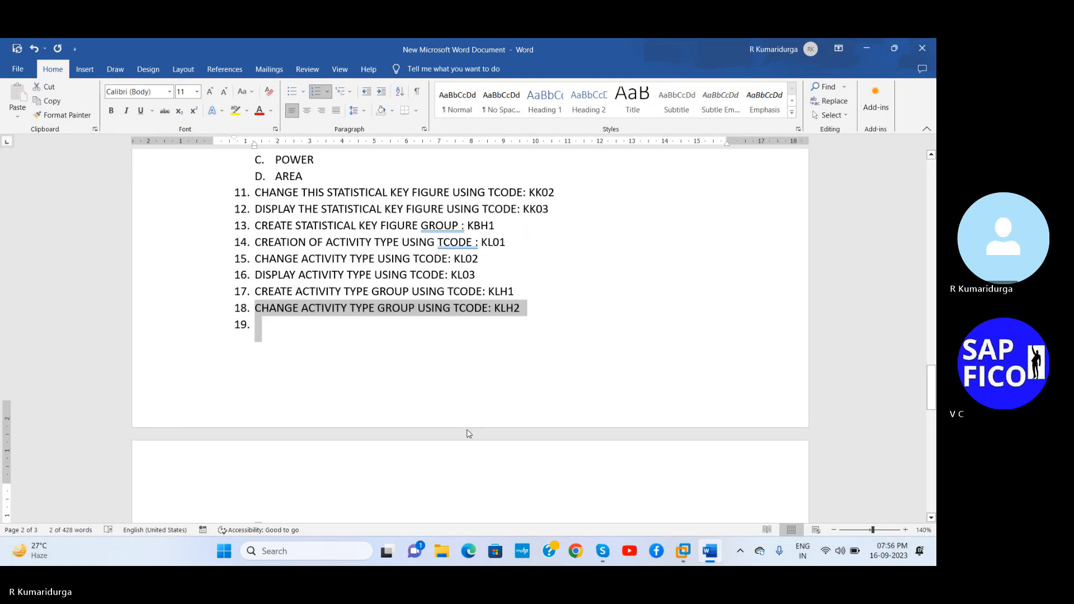
key("shift+Up")
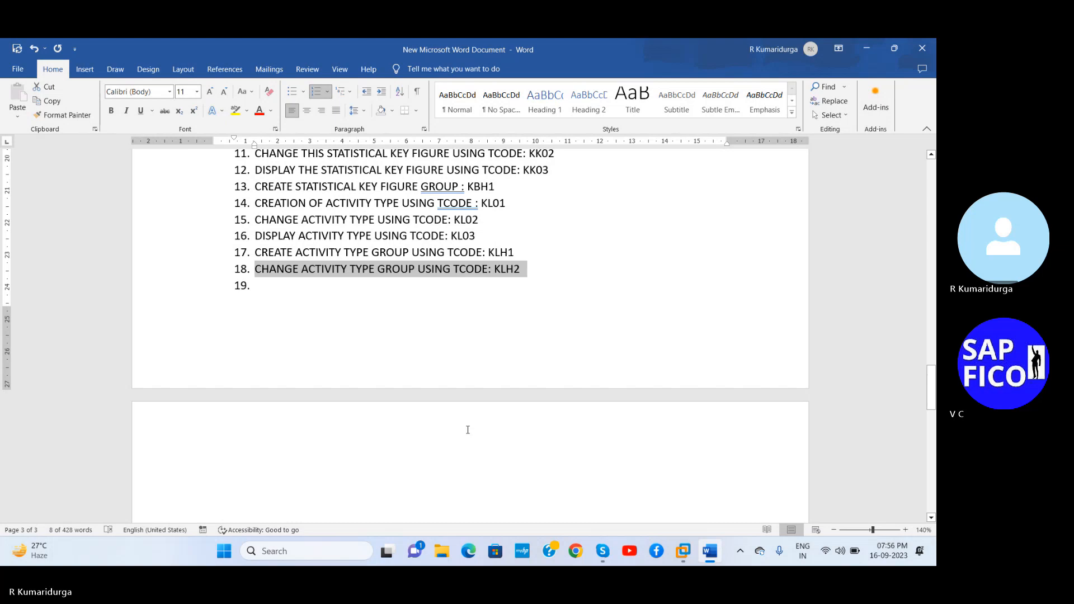
key("ctrl+c")
key("Right")
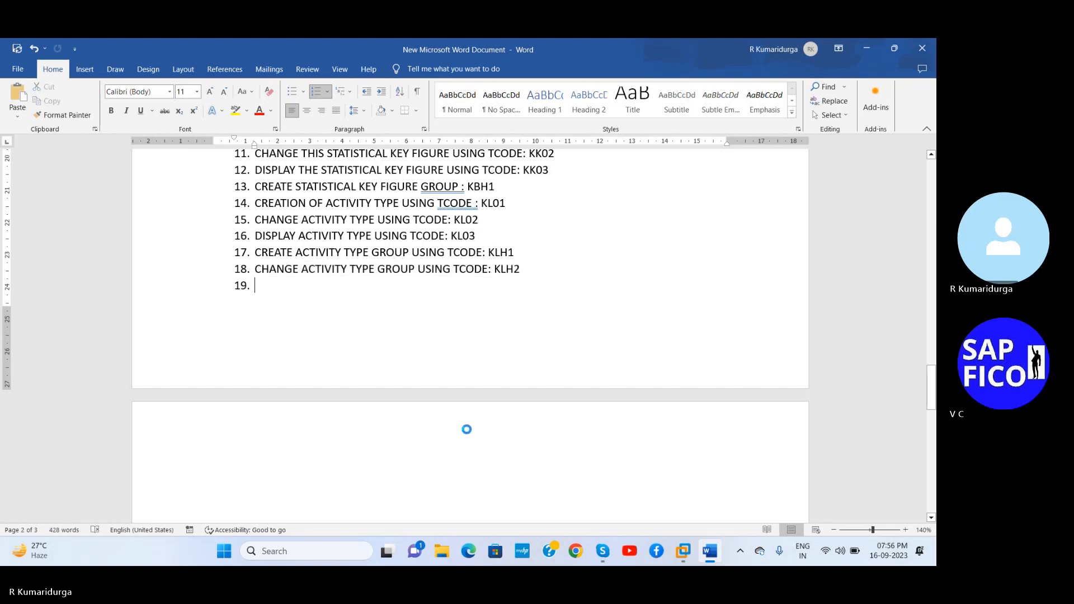
key("ctrl+v")
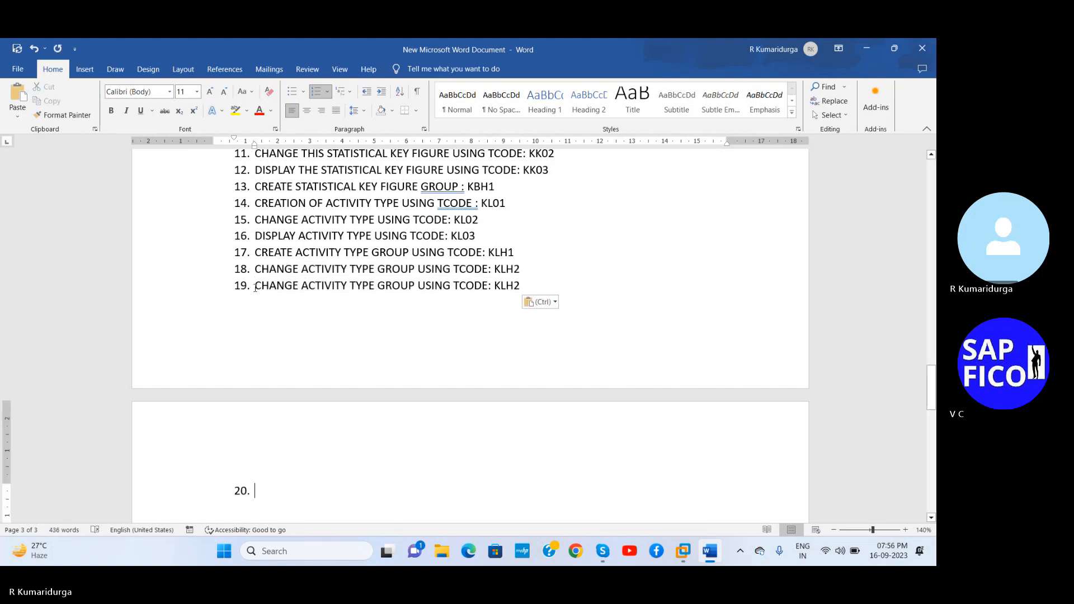
Step: Edit list item 19 to read "DISPLAY ACTIVITY TYPE GROUP USING TCODE: KLH3"
left_click(255, 288)
key("Delete")
key("Delete")
key("Delete")
key("Delete")
key("Delete")
key("Delete")
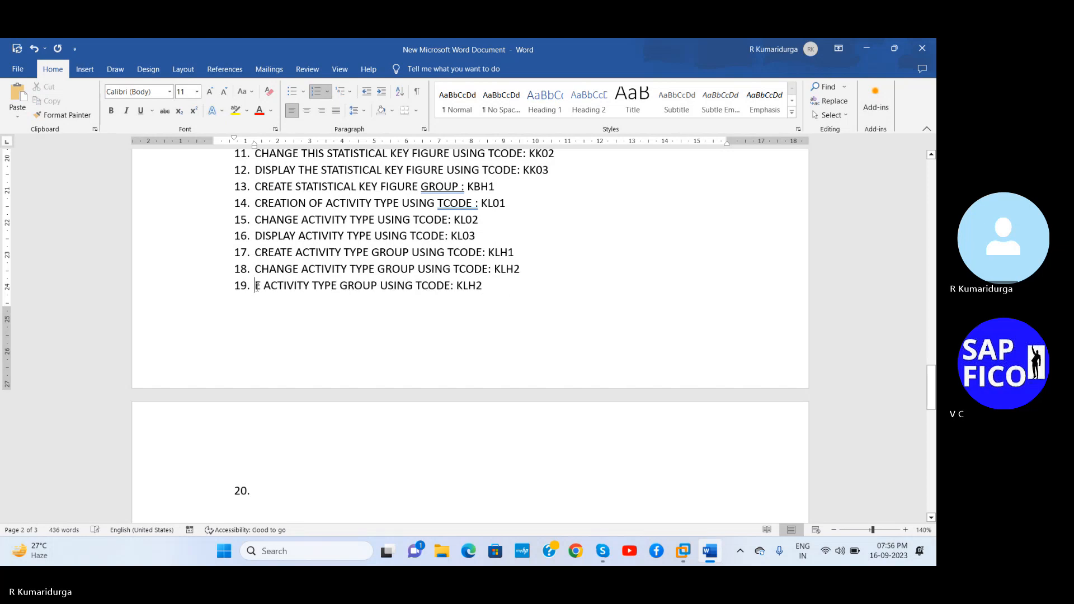
type("DISPLY")
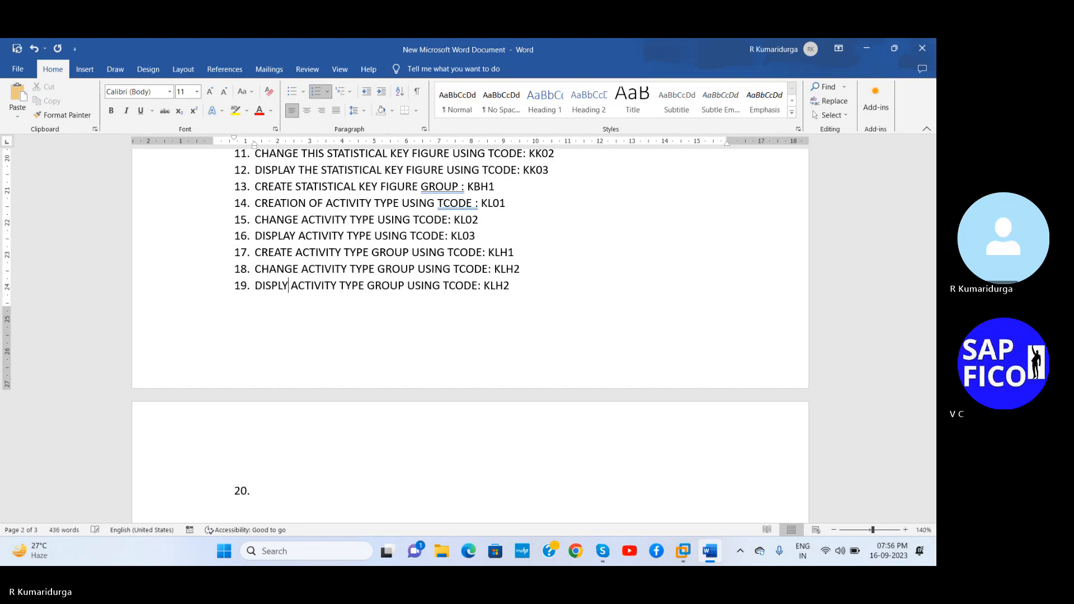
key("Left")
type("A")
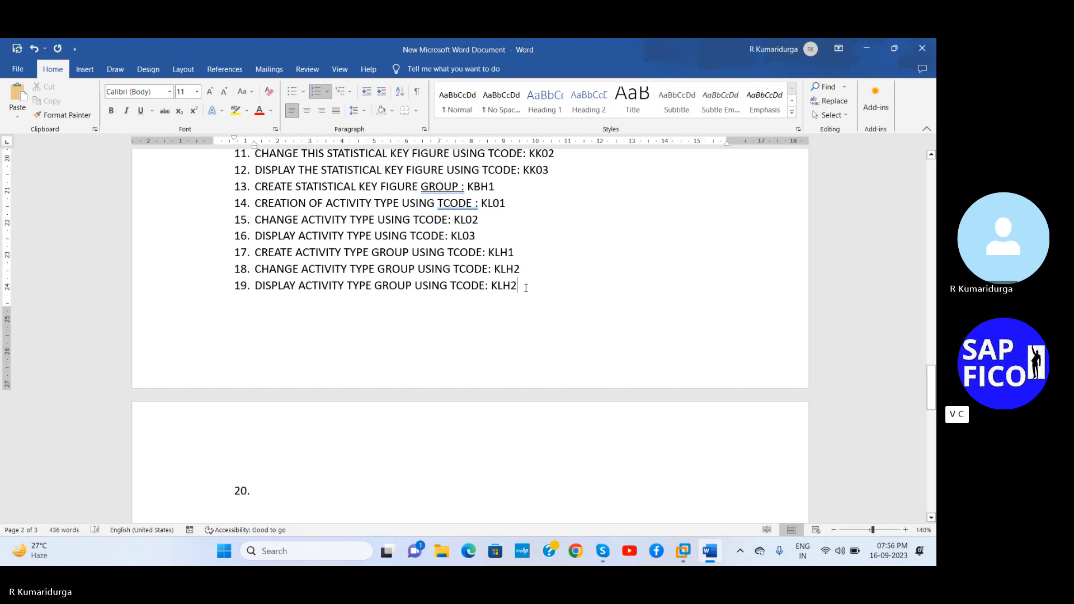
key("BackSpace")
type("3")
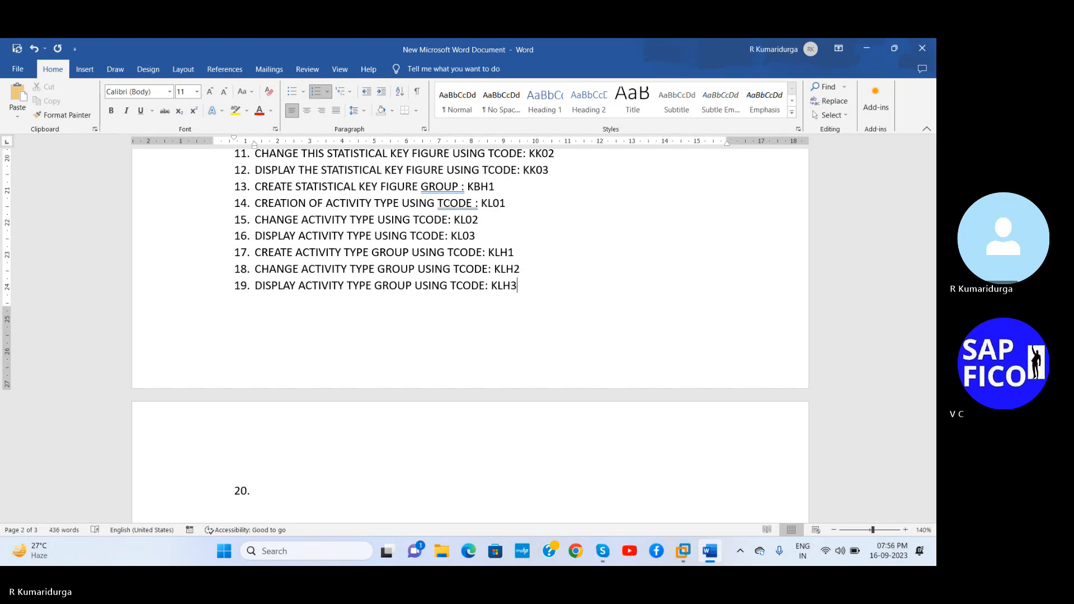
key("Return")
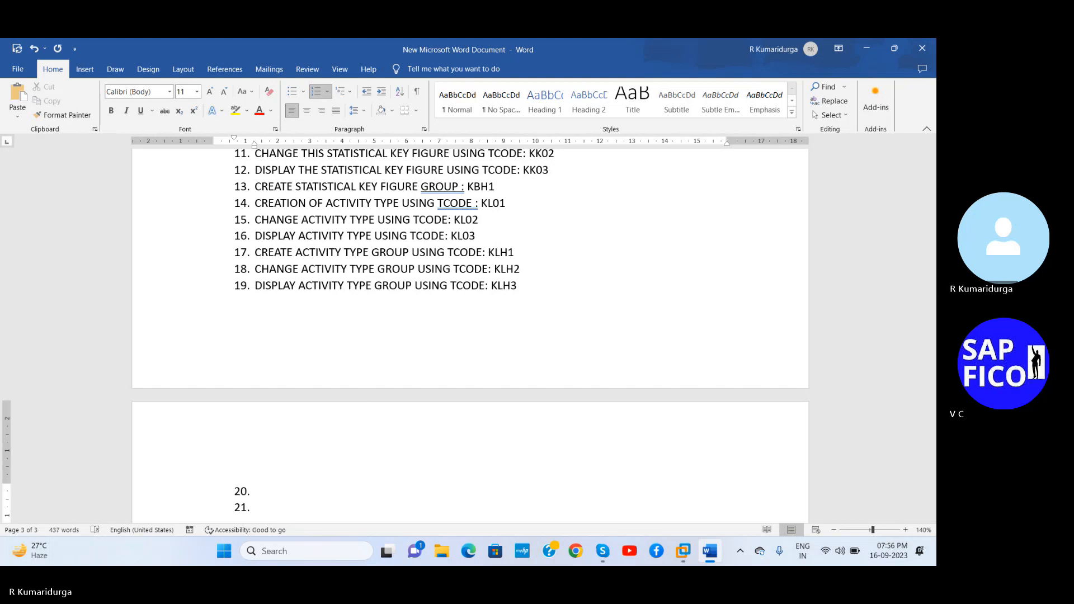
key("BackSpace")
key("BackSpace")
key("BackSpace")
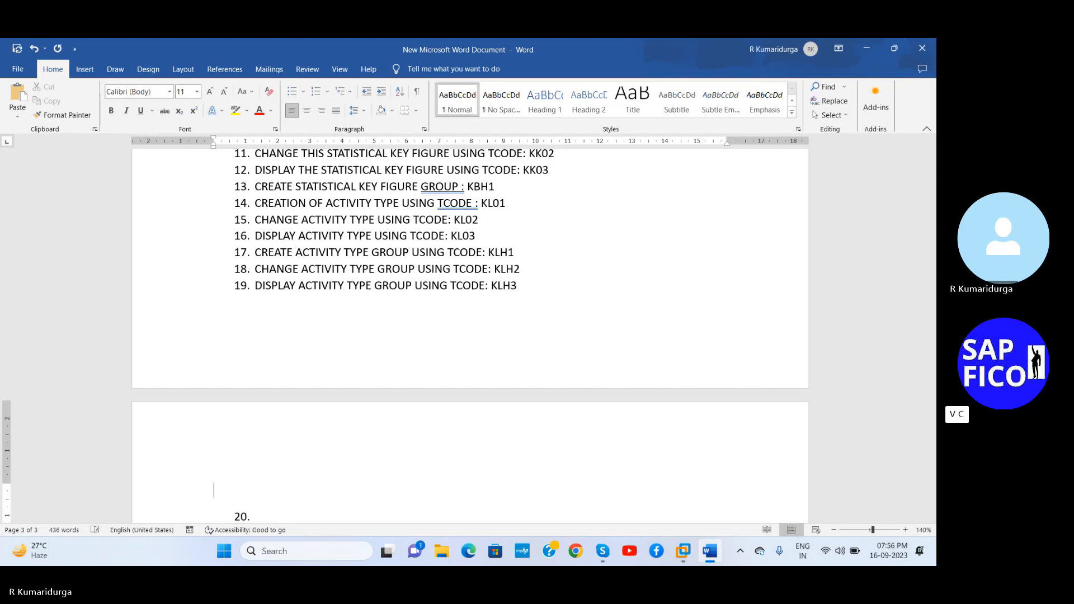
key("Down")
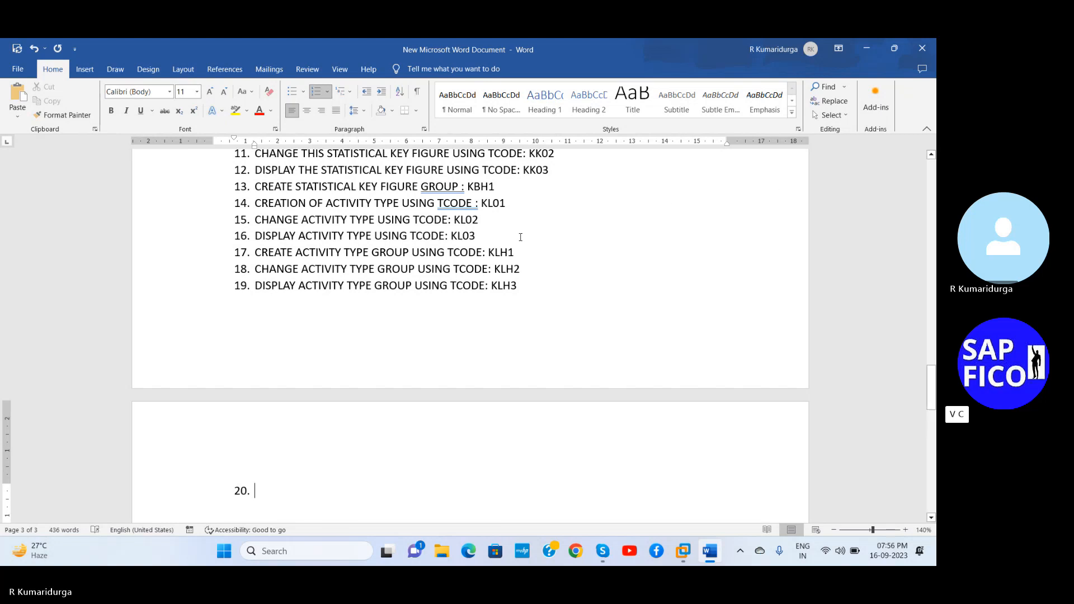
Step: Switch to the SAP session and open central G/L account editing with transaction code /NFS00
left_click(645, 344)
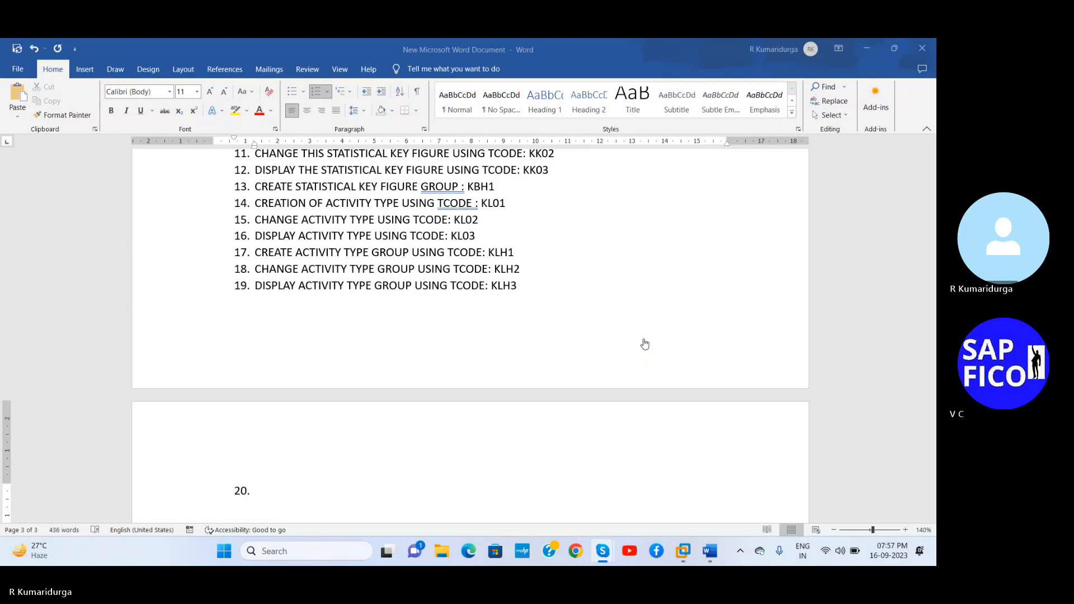
mouse_move(684, 552)
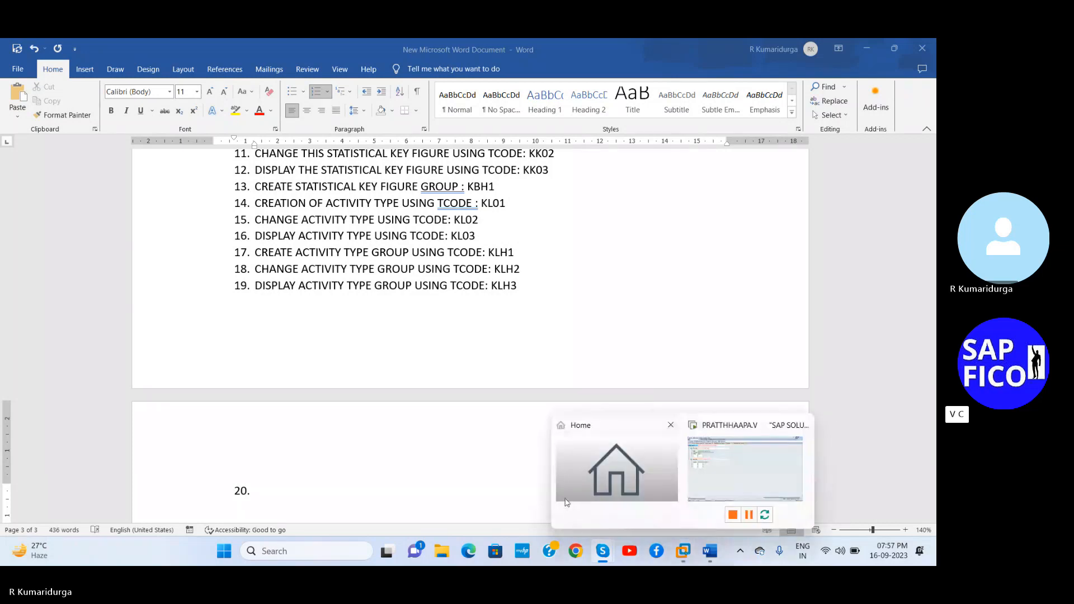
left_click(755, 461)
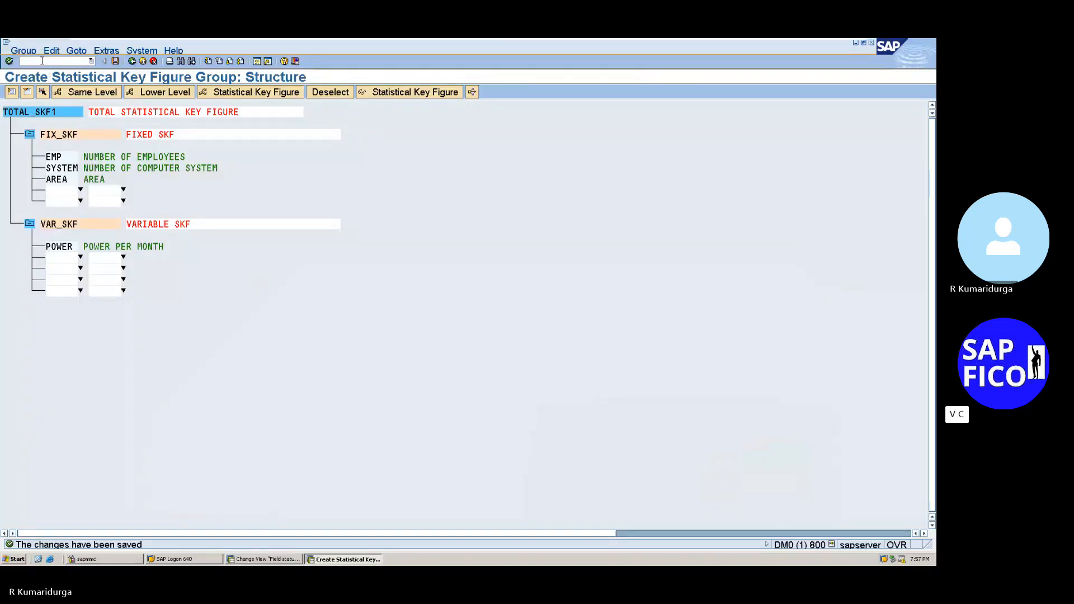
type("/NFS00")
key("Return")
mouse_move(716, 43)
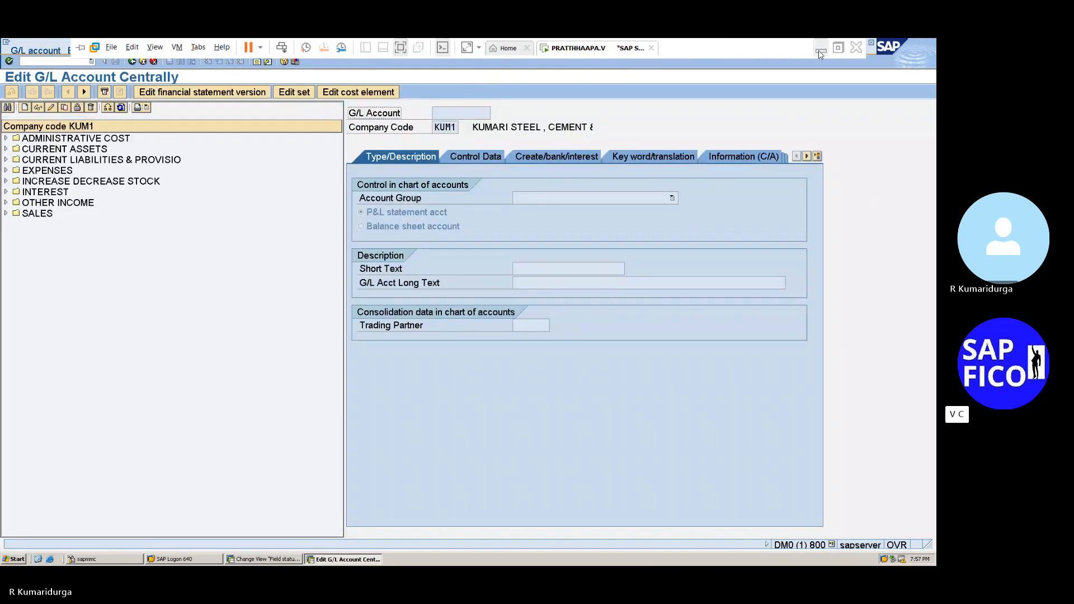
Step: Switch back to the Word document and search it for "SECONDARY COST ELEM", closing the search when finished
left_click(820, 52)
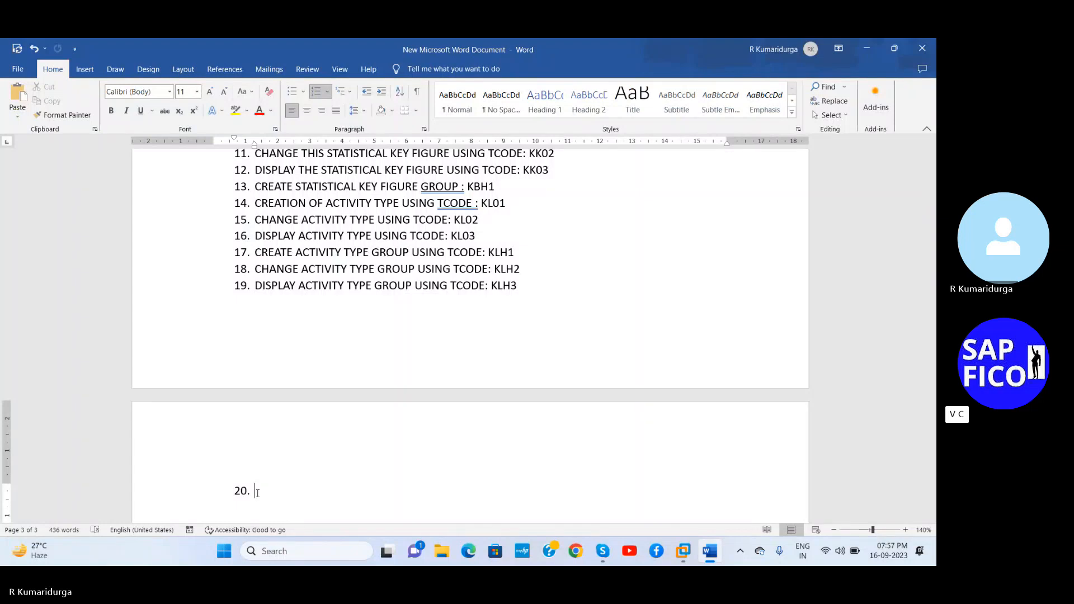
key("ctrl+f")
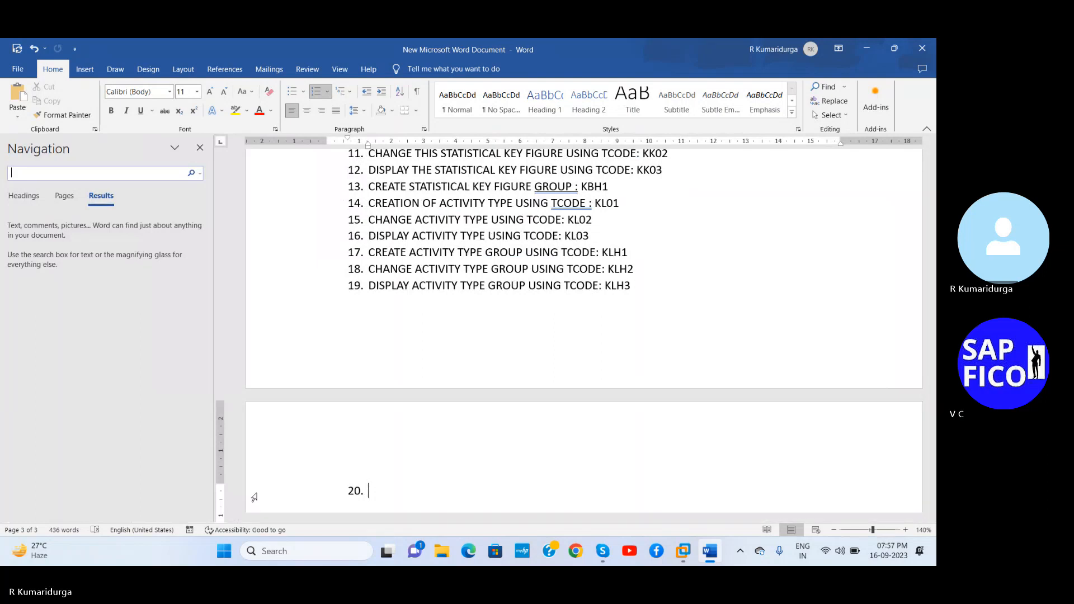
type("SE")
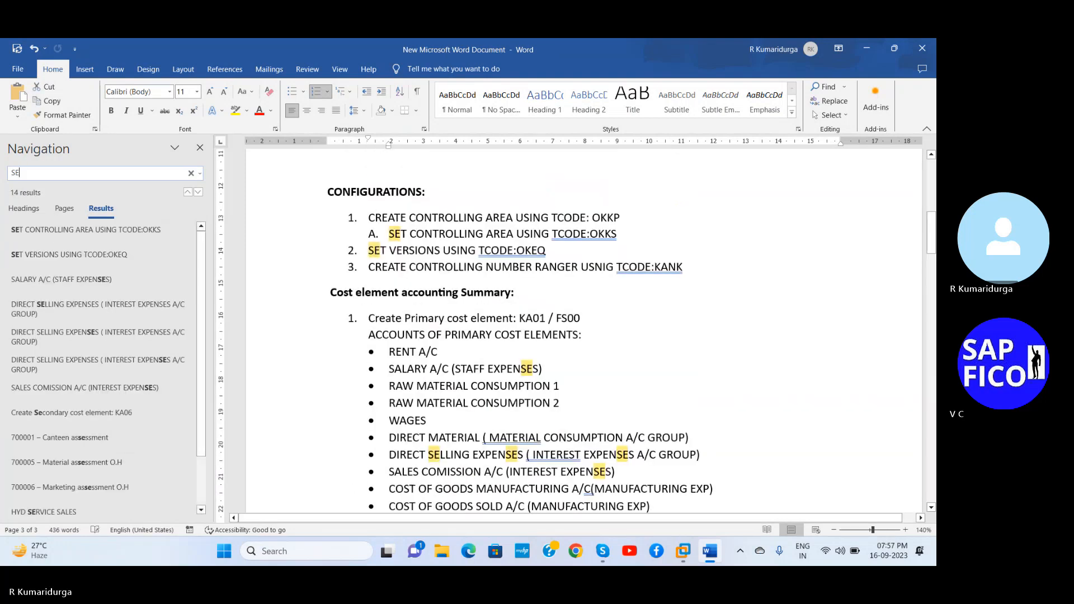
type("CONDAY")
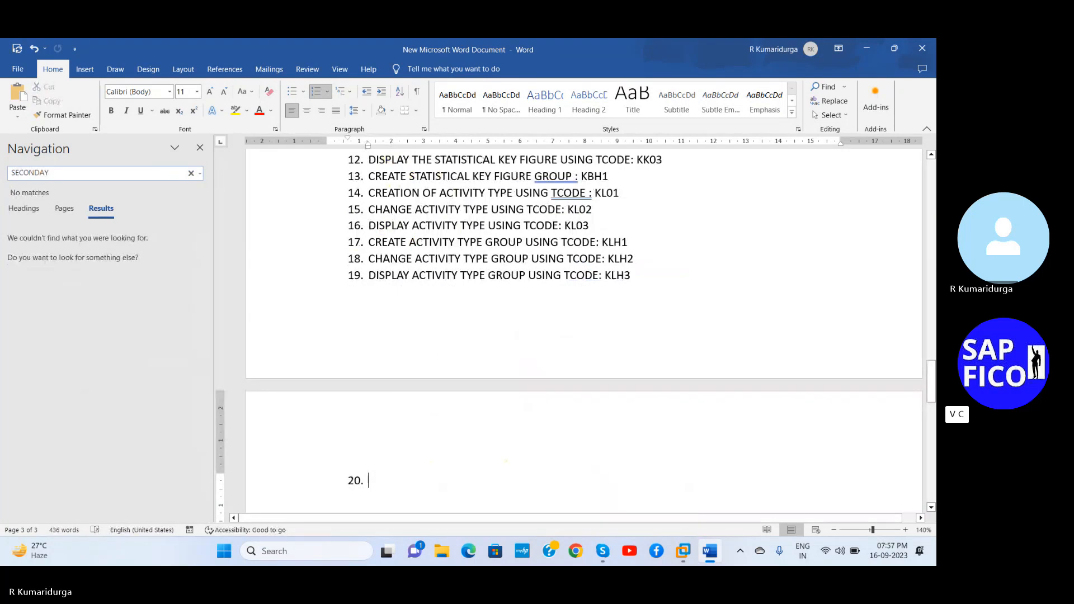
type(" COST E")
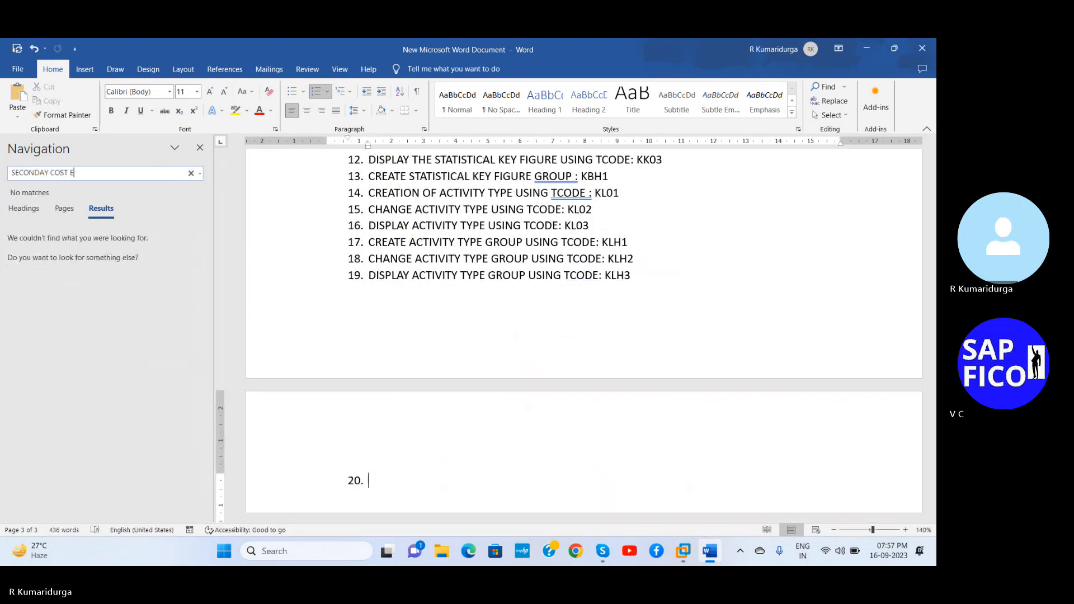
type("LEM")
left_click(45, 172)
type("R")
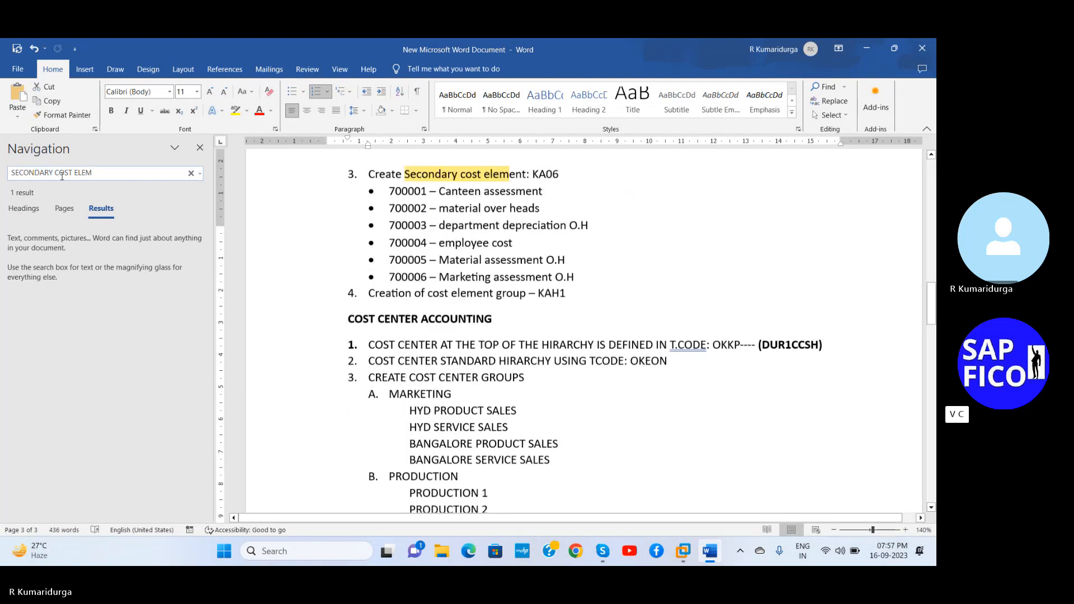
left_click(95, 173)
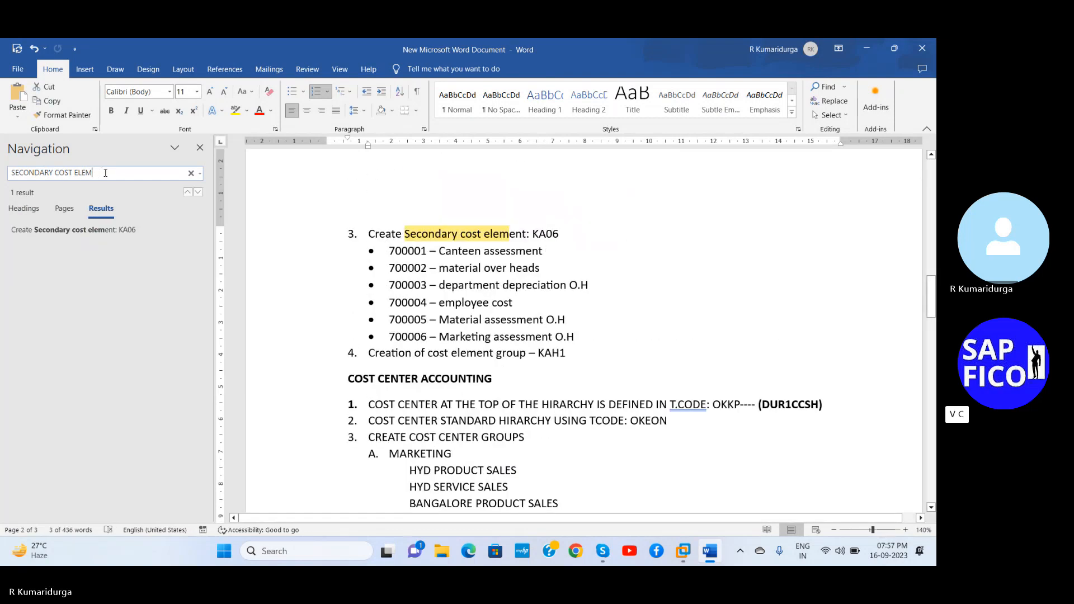
left_click(384, 248)
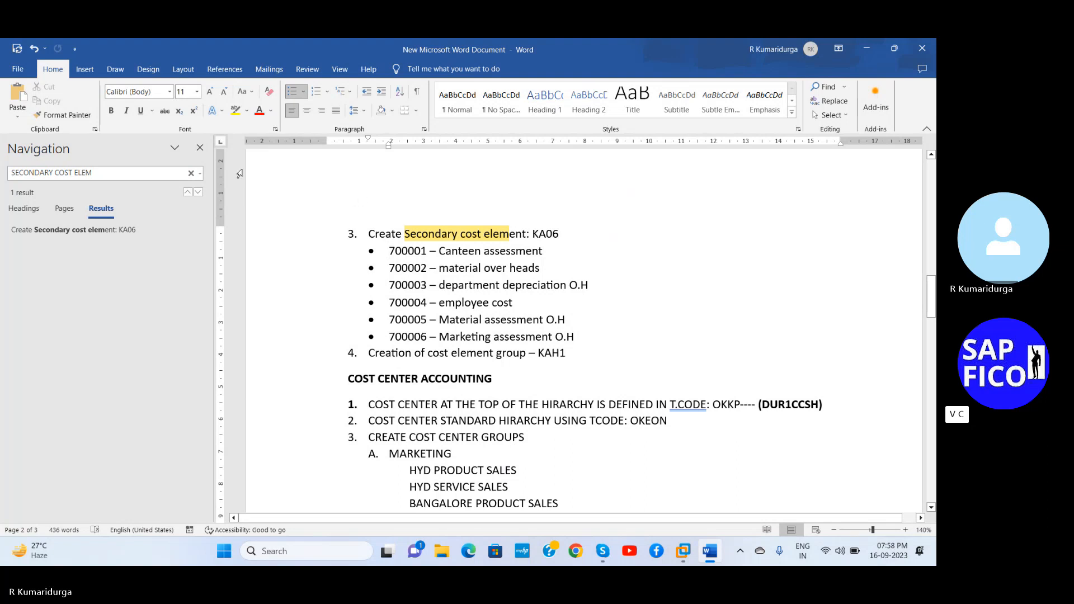
left_click(200, 150)
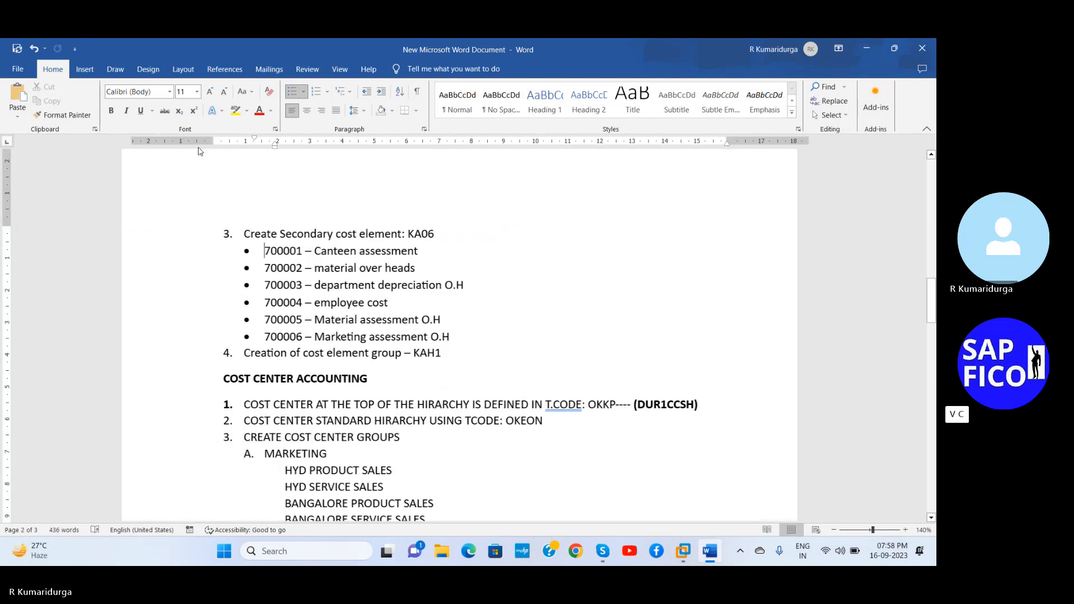
Step: Fill in list item 20 at the document's end with "FIRST WE NEED TO CREATE THE SECONDARY COST ELEMENT USING TCODE: KS01"
left_click(467, 339)
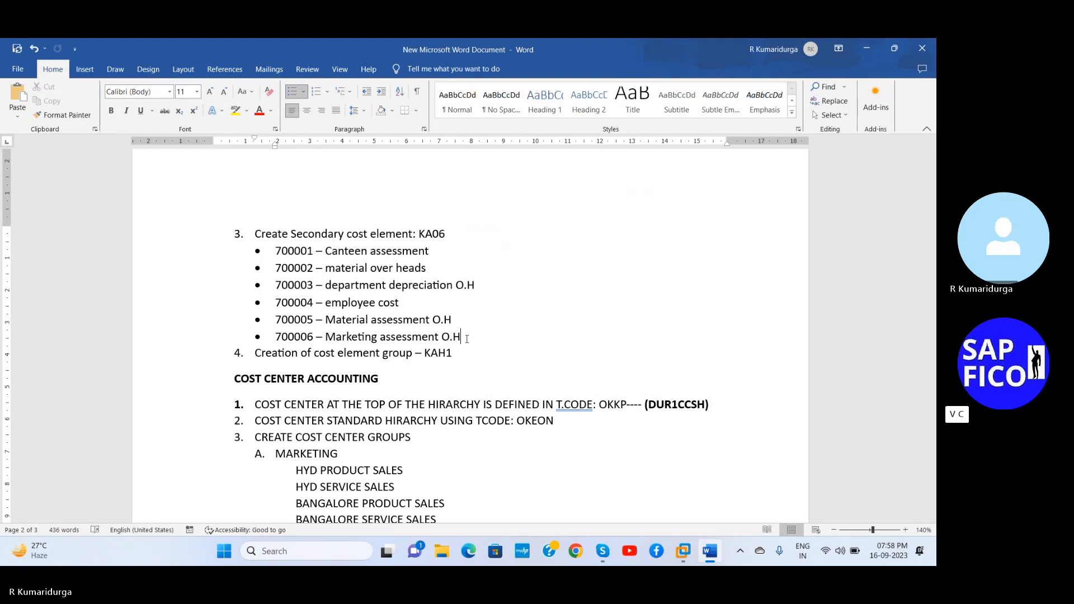
scroll(467, 339, "down", 2)
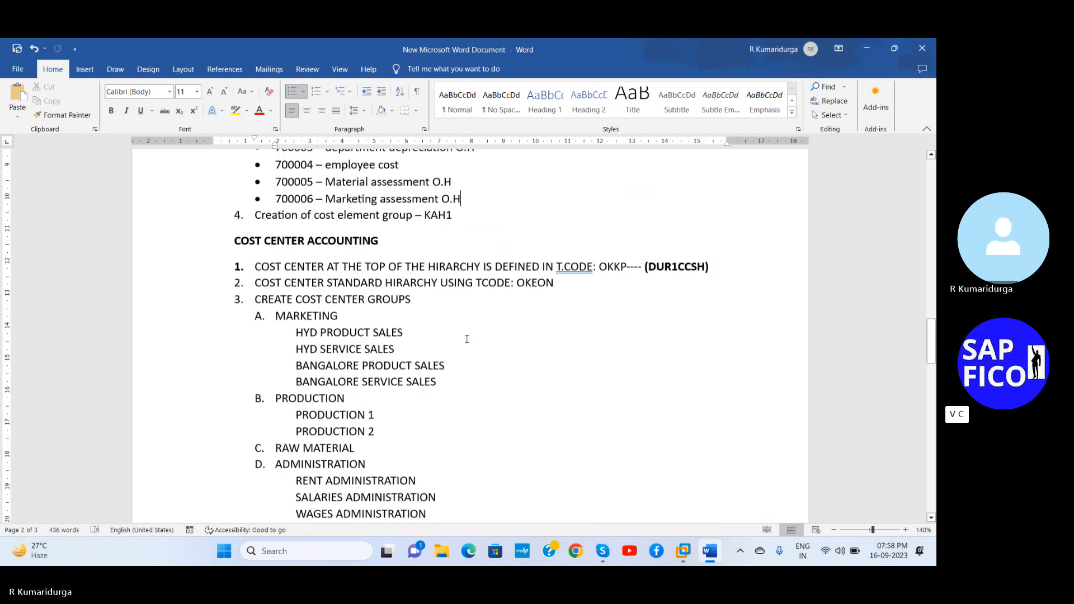
scroll(467, 338, "down", 8)
left_click(262, 304)
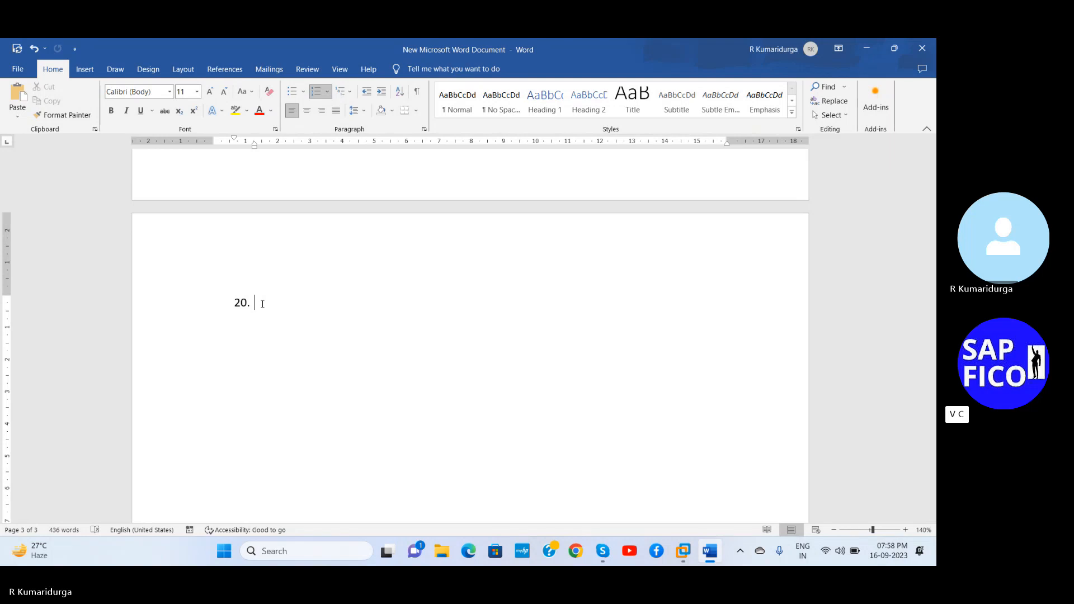
type("FIRST WE NE")
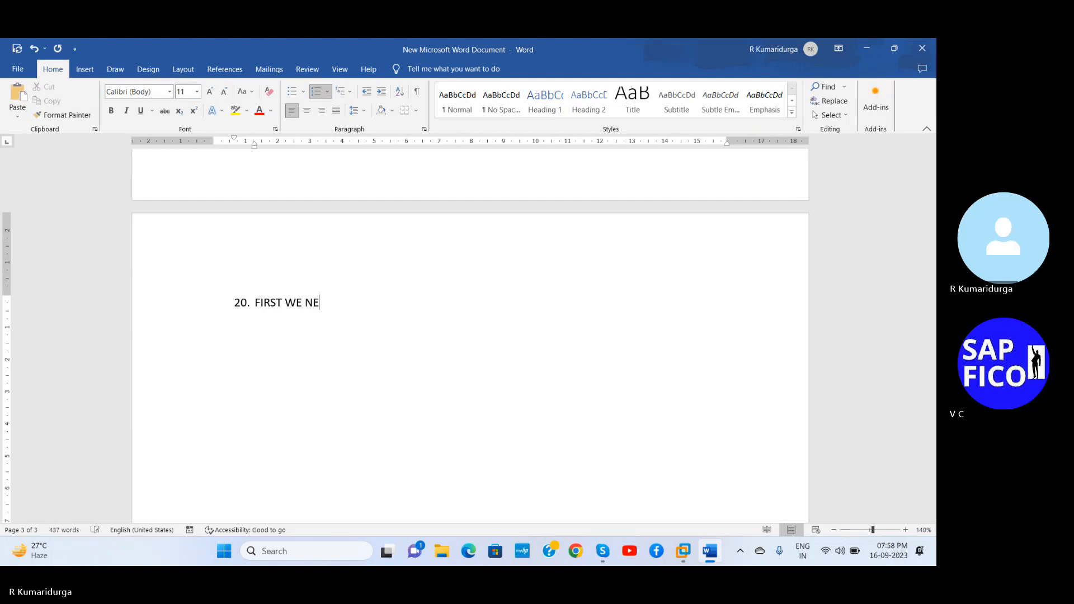
type("ED TO CREATE THE ")
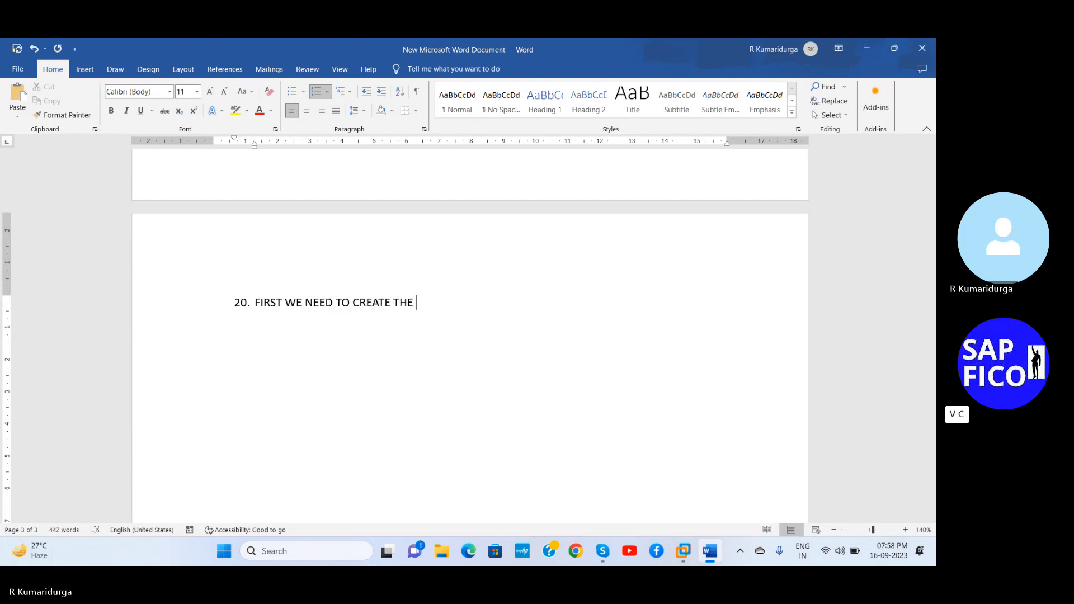
type("SECONDARY COST E")
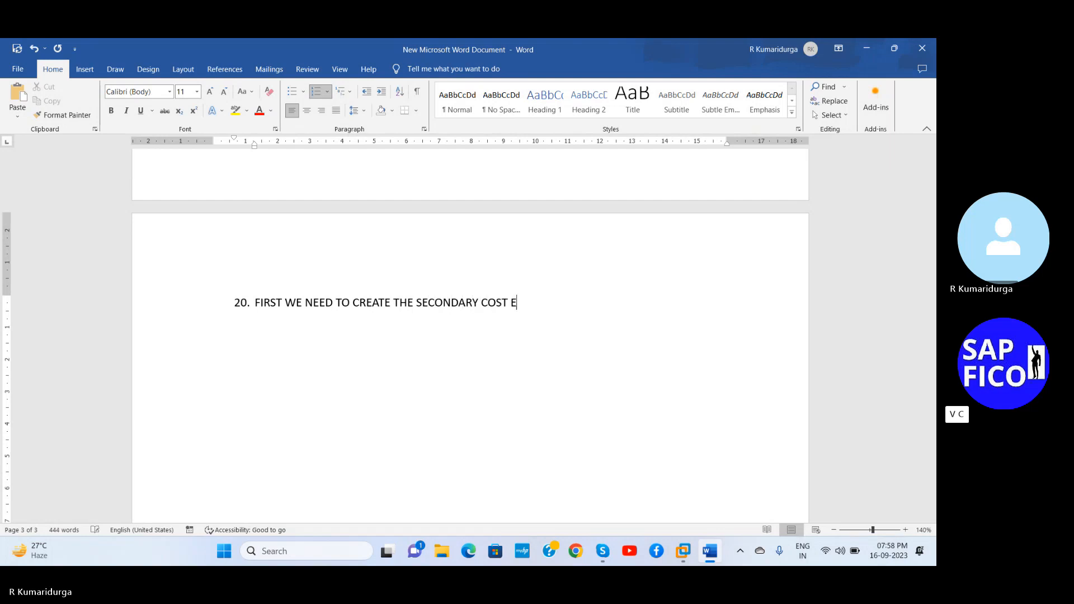
type("LEMENT USING TCOD")
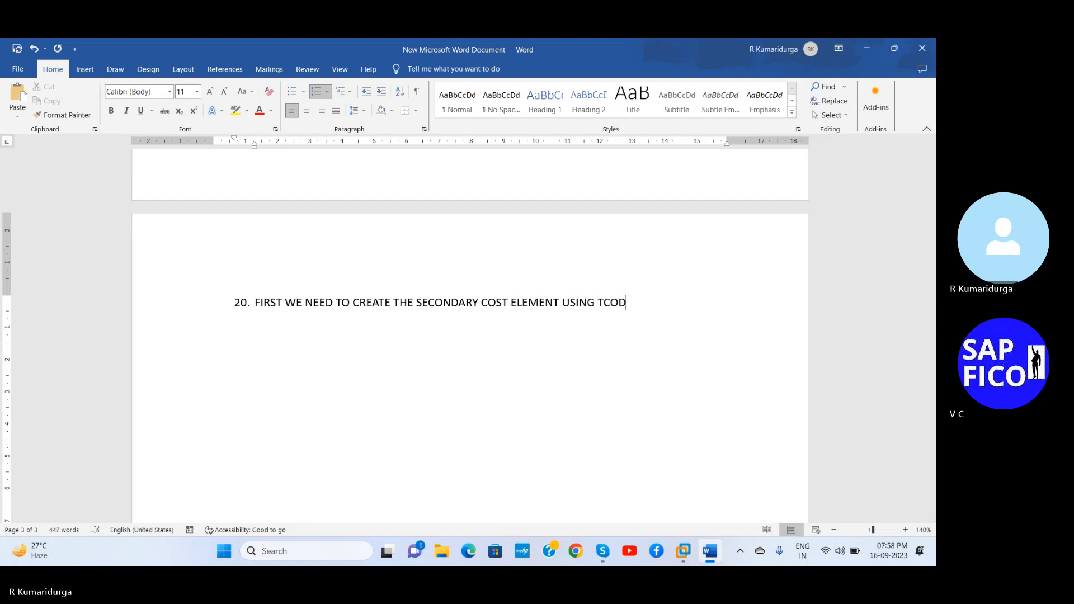
type("E: KS01")
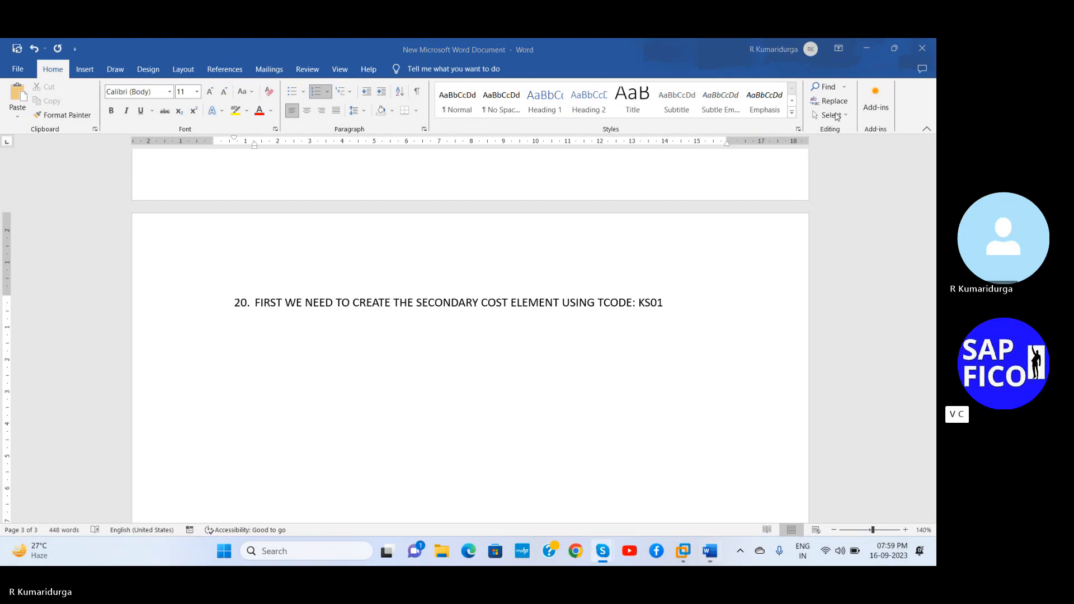
left_click(665, 302)
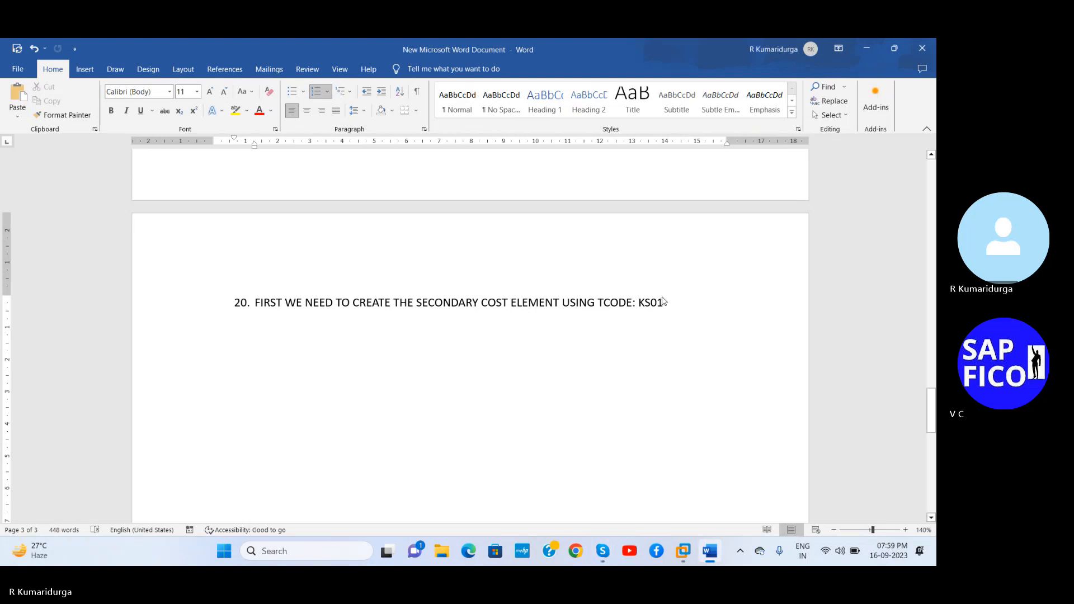
Step: Add an empty item 21 to the numbered list and change the TCODE in item 20 to KA06
key("Return")
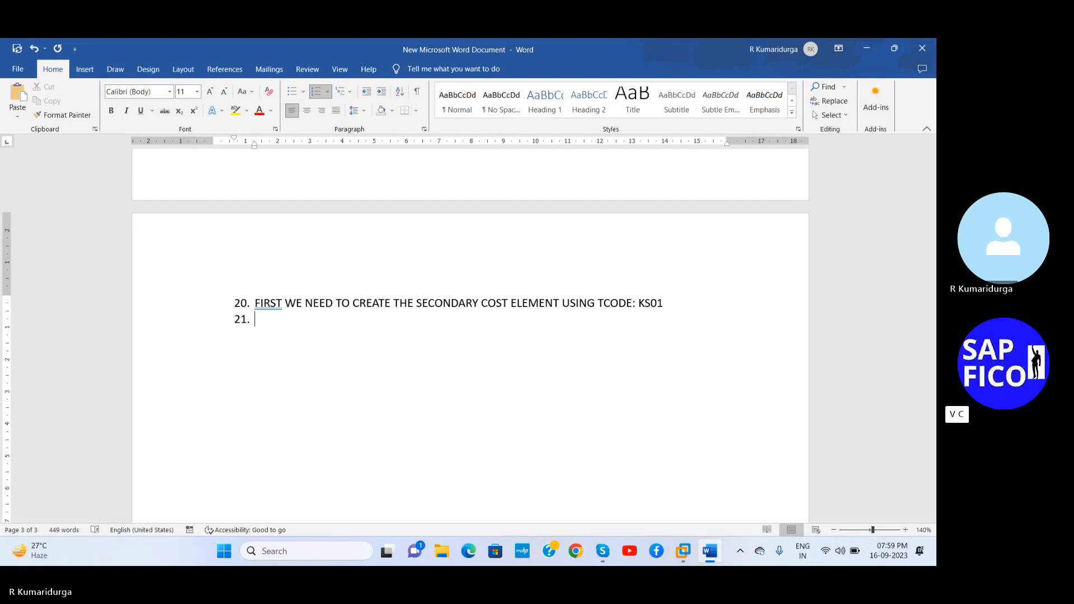
left_click(664, 303)
key("BackSpace")
key("BackSpace")
key("BackSpace")
type("A06")
left_click(523, 361)
Step: Switch to the SAP session and open transaction KA06 for creating a secondary cost element
mouse_move(684, 553)
left_click(713, 488)
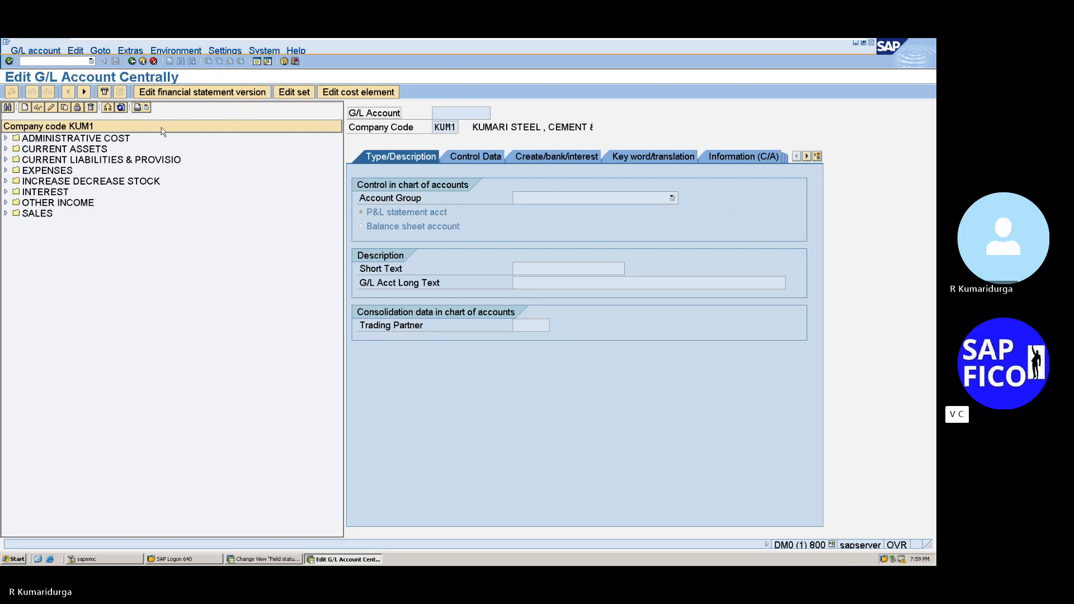
left_click(64, 60)
type("/N")
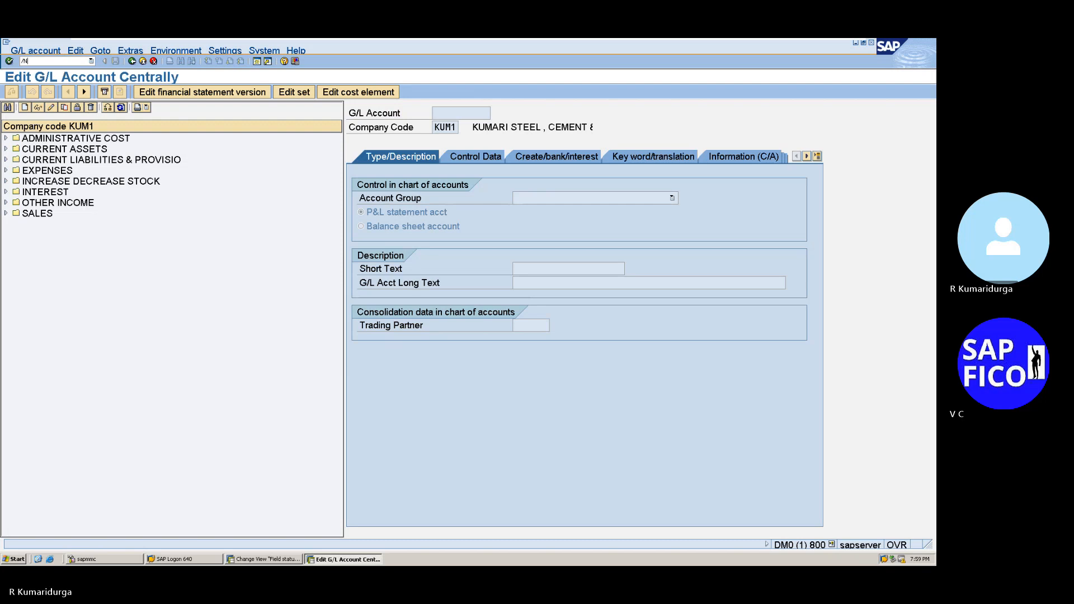
type("KA01")
key("Return")
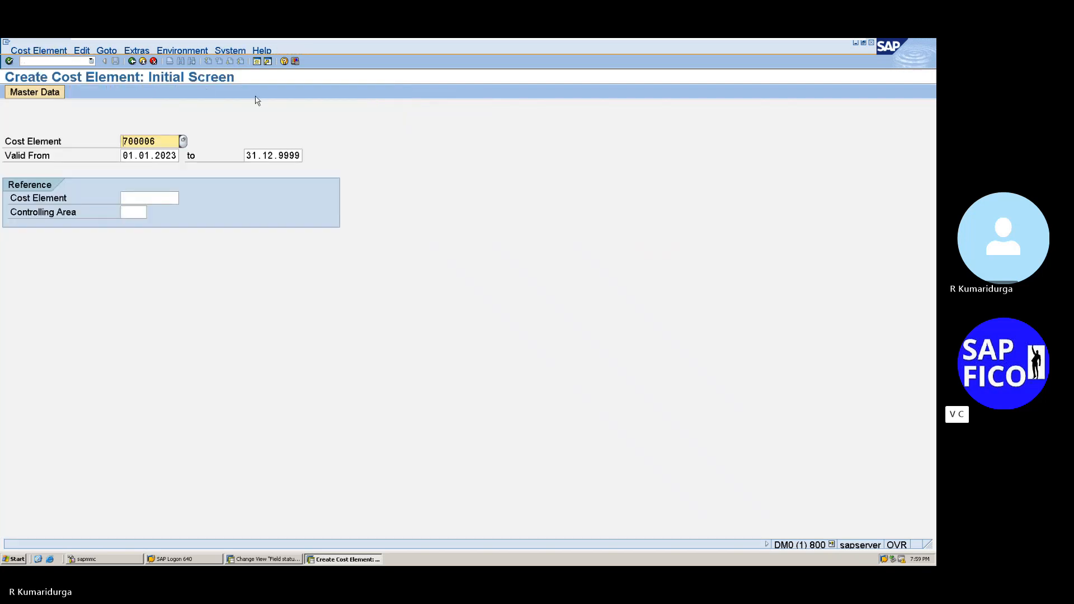
Step: Switch to the Word notes and check the secondary cost element numbers listed under KA06
mouse_move(712, 41)
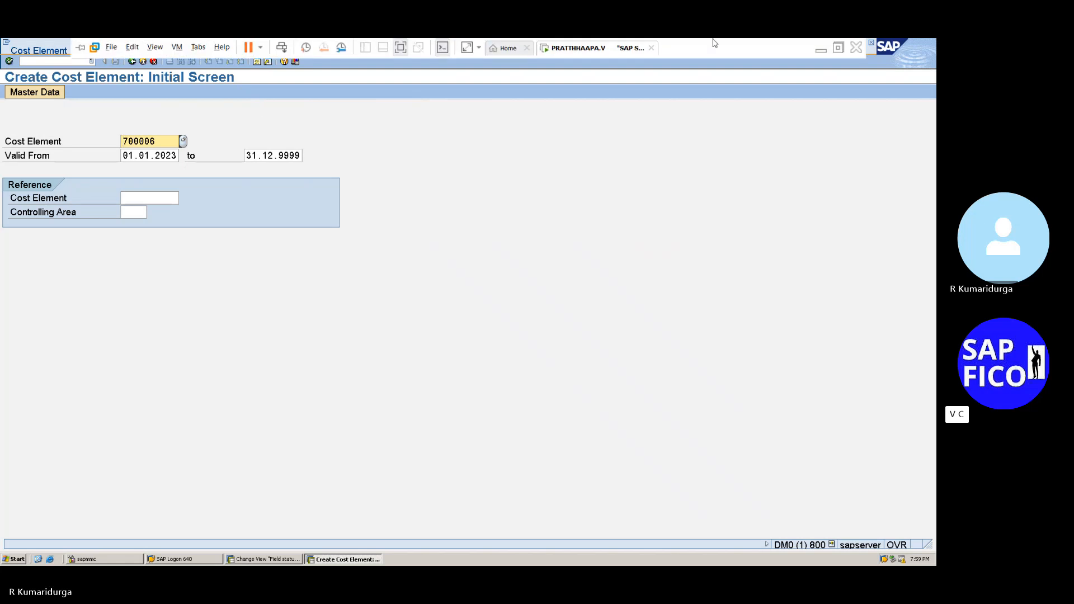
left_click(820, 50)
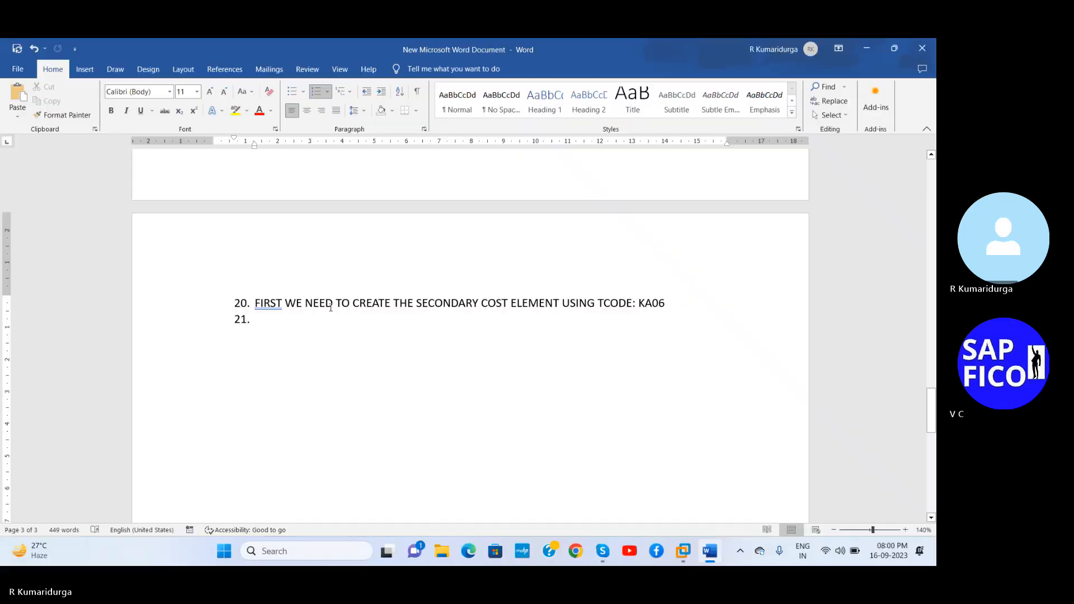
scroll(331, 307, "up", 5)
scroll(331, 307, "up", 7)
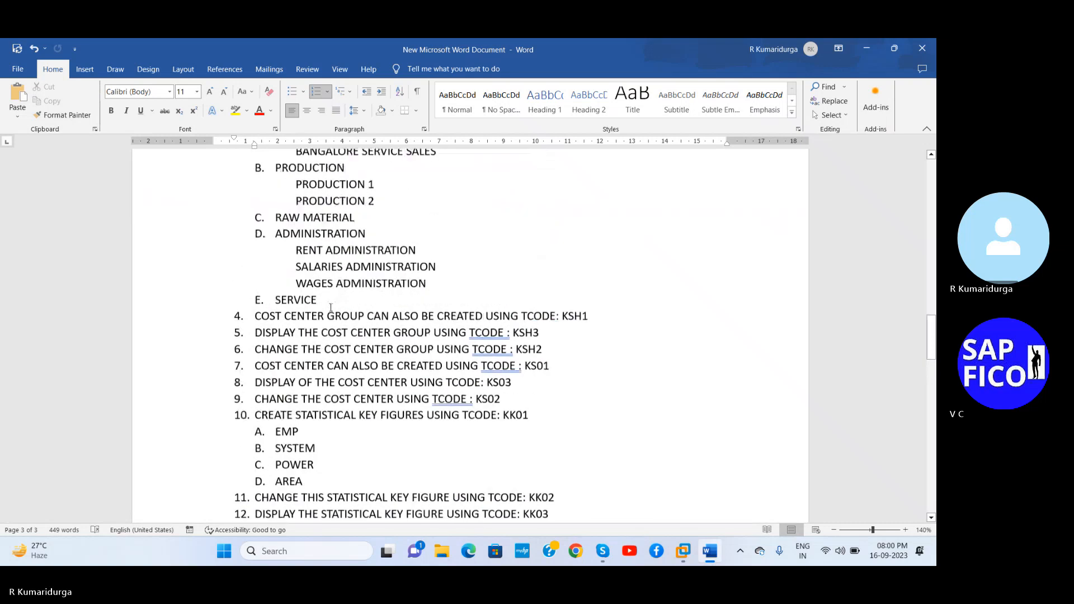
scroll(331, 307, "up", 4)
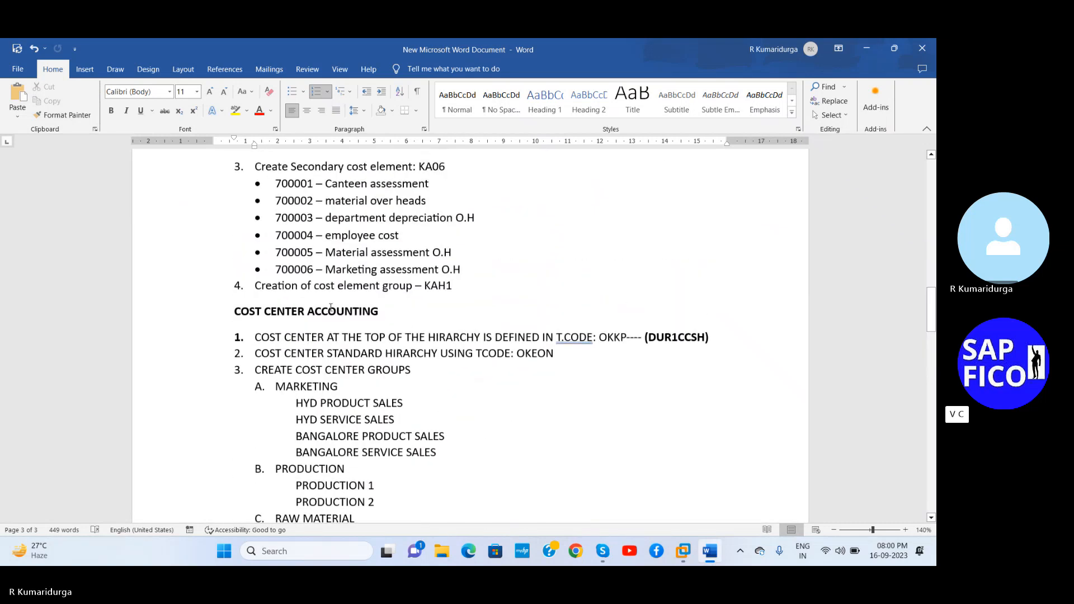
left_click(391, 282)
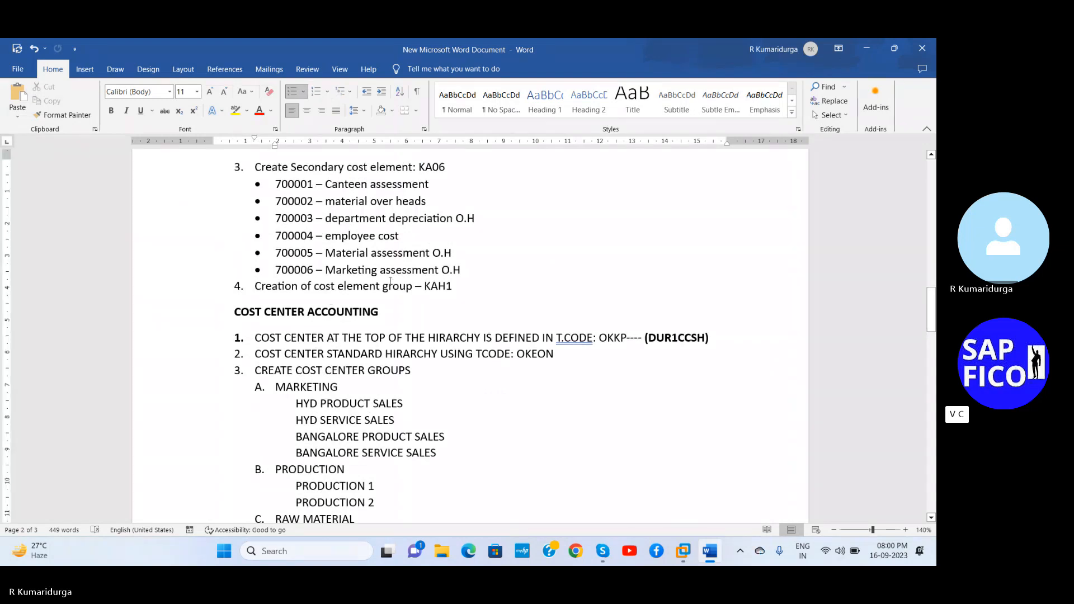
Step: Return to SAP and start creating cost element 700007, keeping the validity start date 01.01.2023
mouse_move(683, 551)
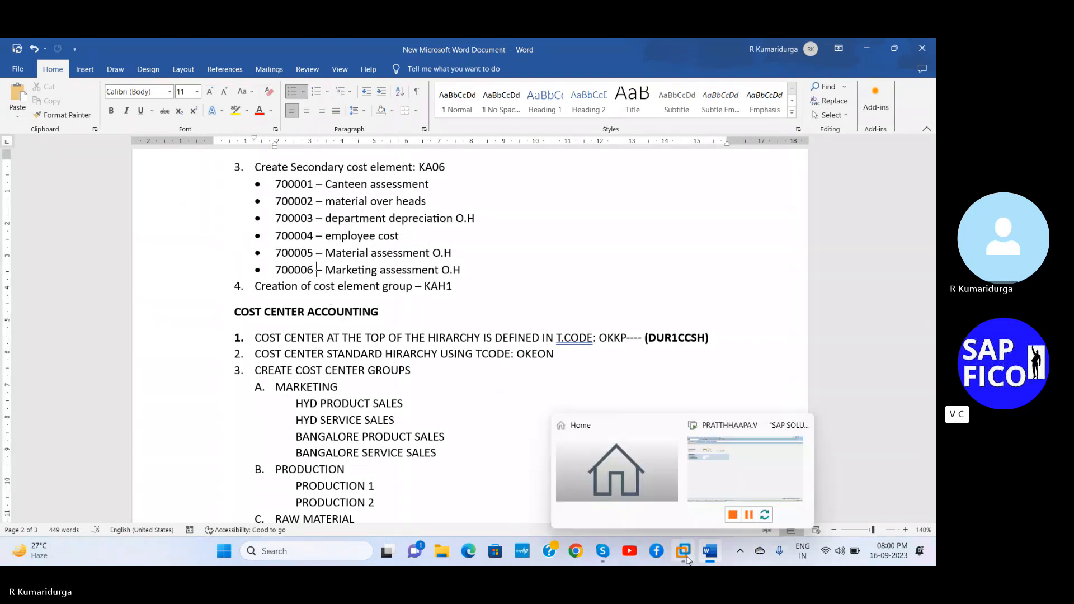
left_click(711, 491)
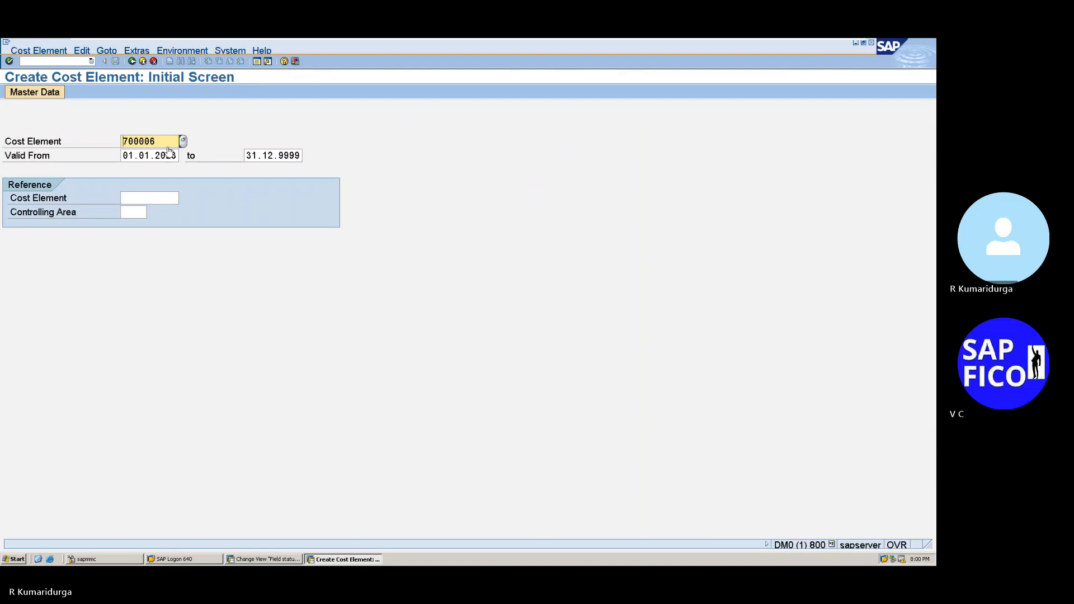
left_click(168, 139)
key("BackSpace")
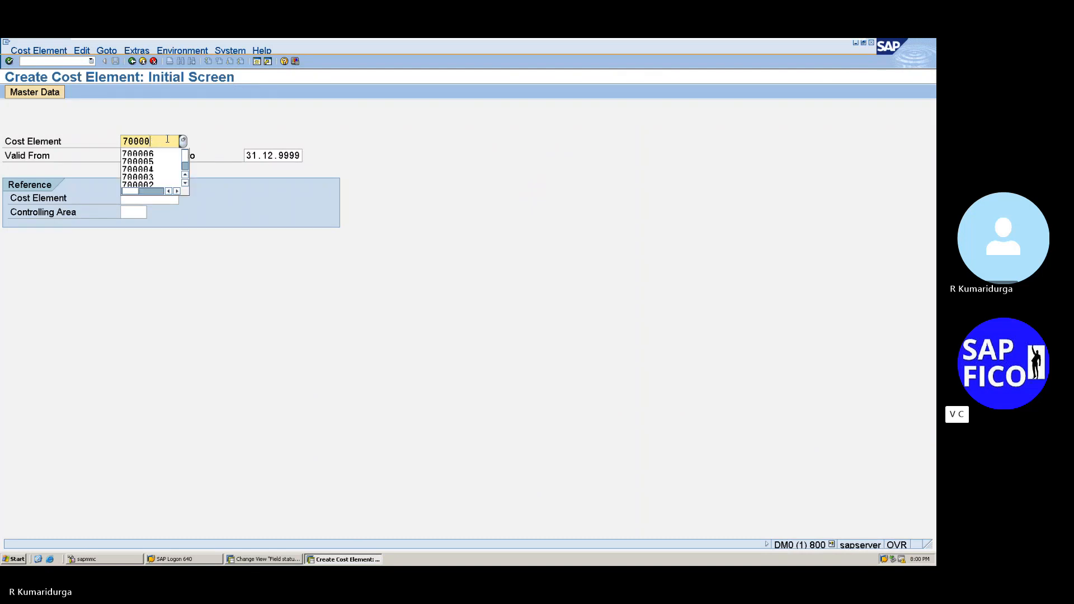
type("7")
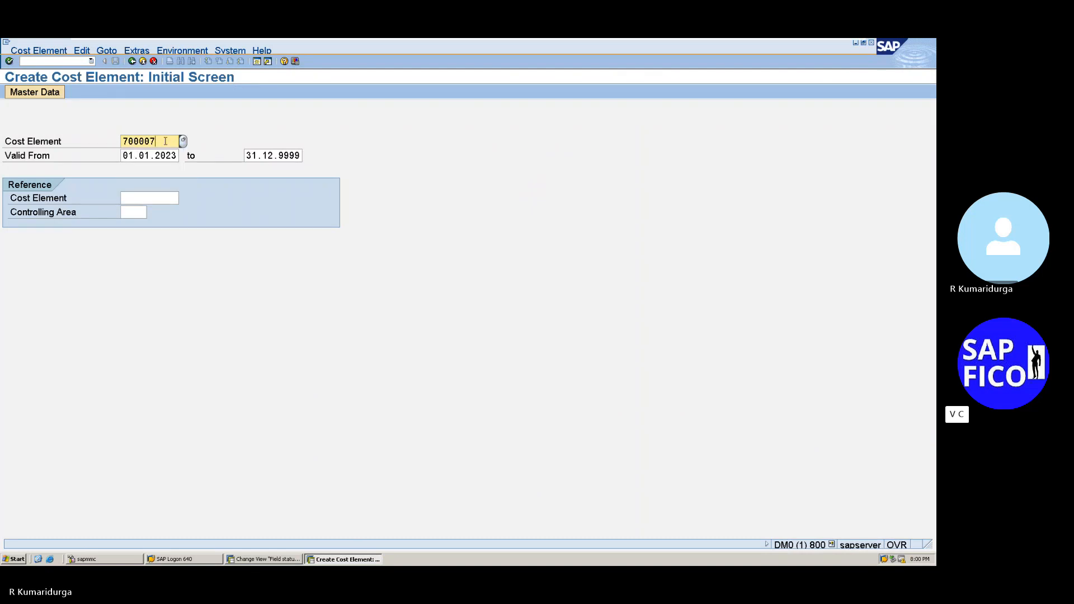
left_click(128, 156)
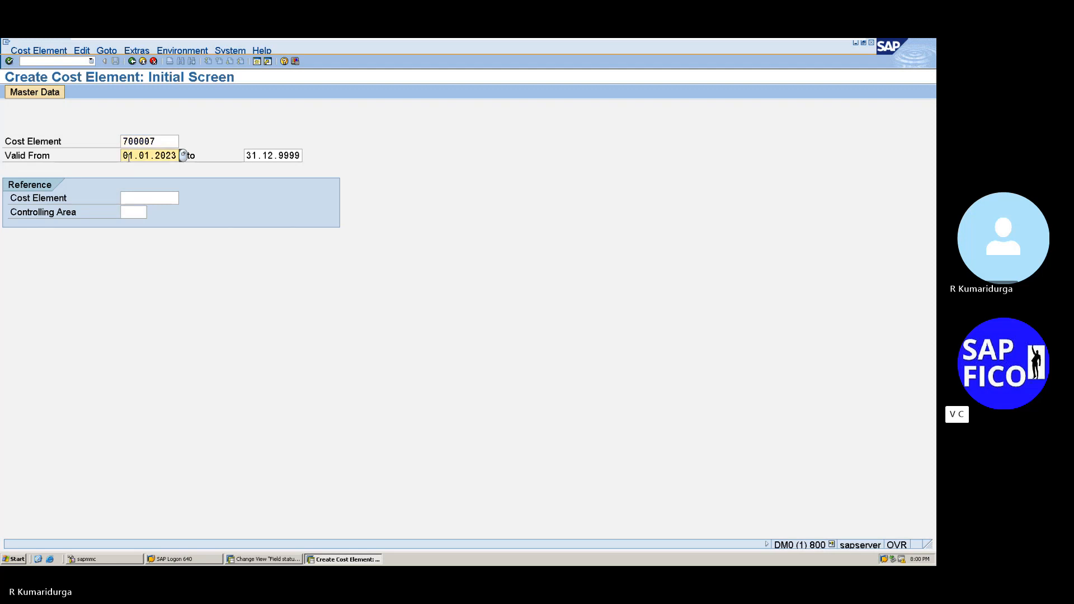
key("Return")
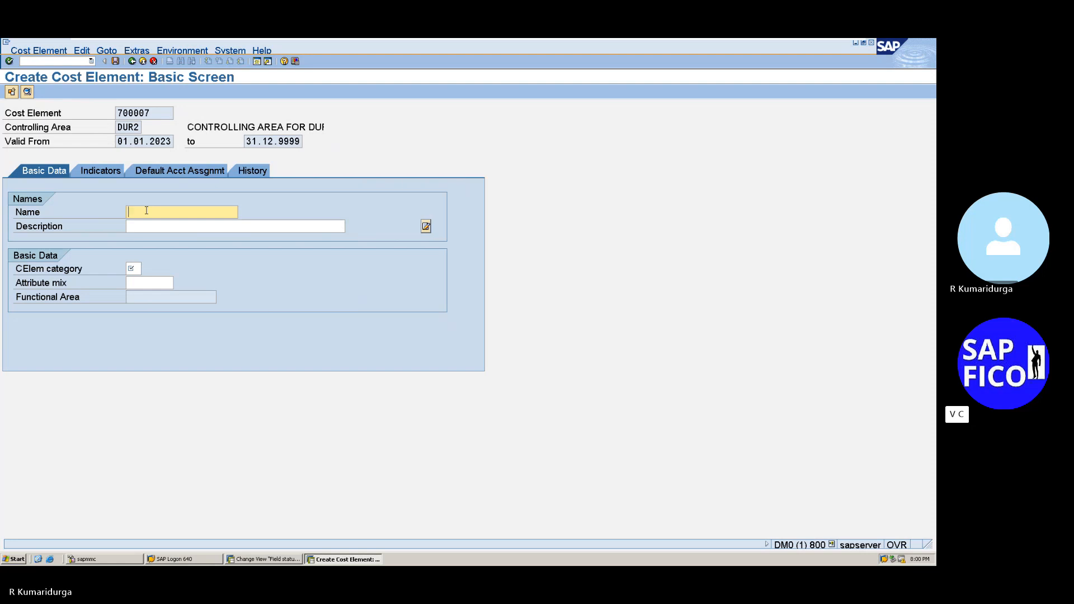
Step: Name the cost element LABOUR COST ACTIVITY and copy the same text into its description
type("LABOUR COST ACTI")
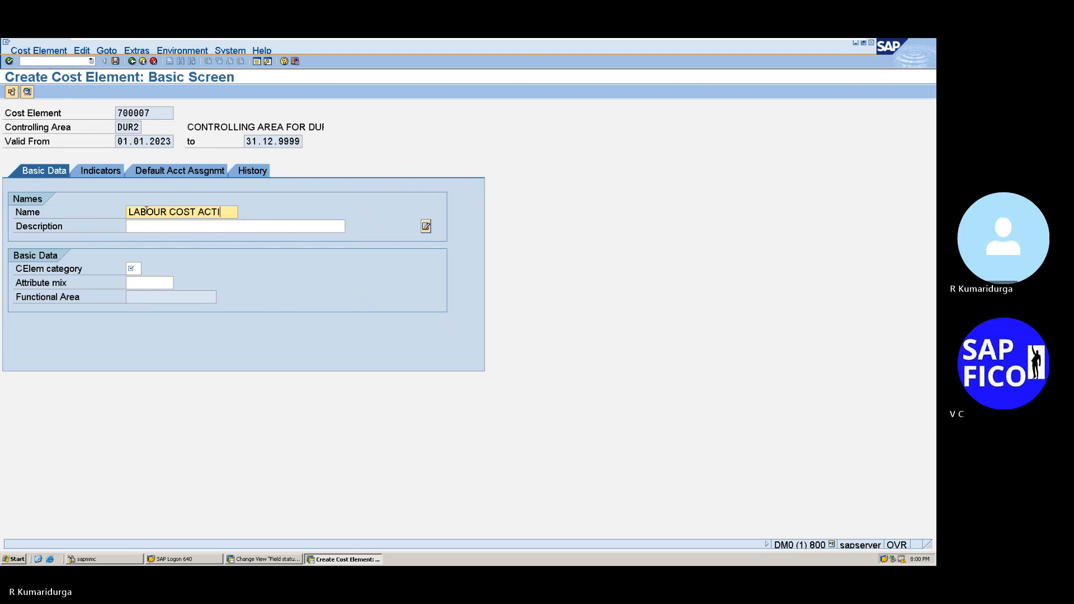
type("VITY")
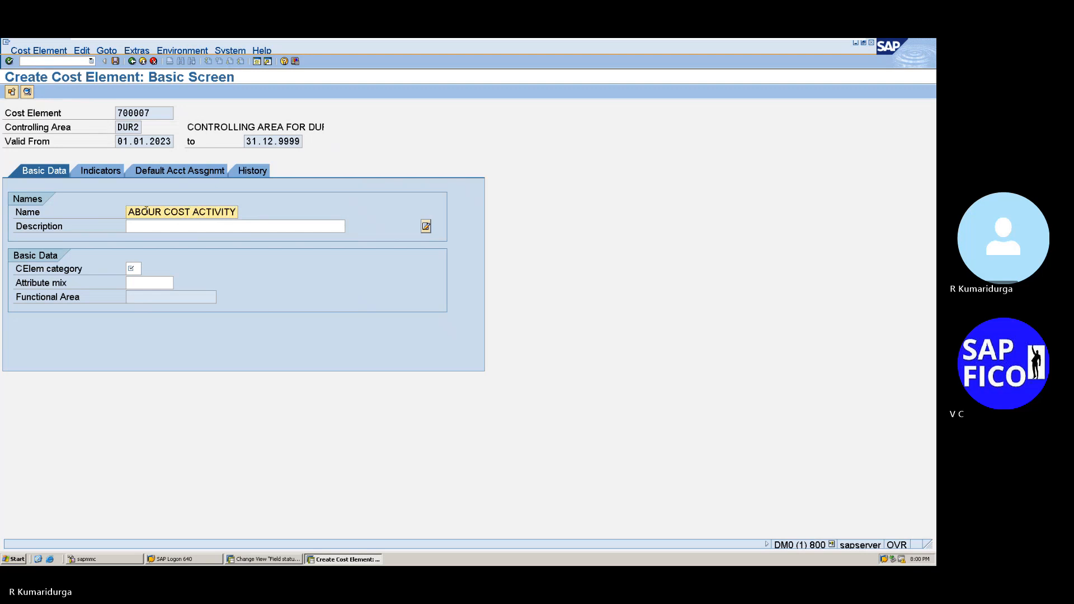
left_click(172, 226)
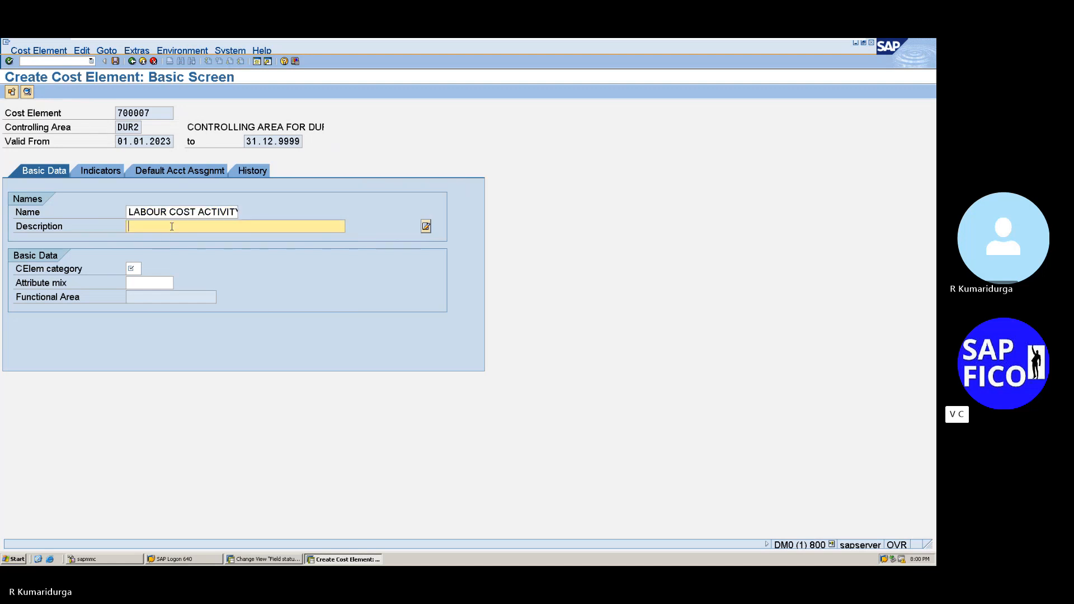
key("shift+Tab")
key("shift+Right")
key("shift+Right")
key("shift+Right")
key("shift+Right")
key("shift+Right")
key("shift+Right")
key("shift+Right")
key("shift+Right")
key("shift+Right")
key("shift+Right")
key("shift+Right")
key("shift+Right")
key("shift+Right")
key("shift+Right")
key("shift+Right")
key("shift+Right")
key("shift+Right")
key("shift+Right")
key("shift+Right")
key("shift+Right")
key("ctrl+c")
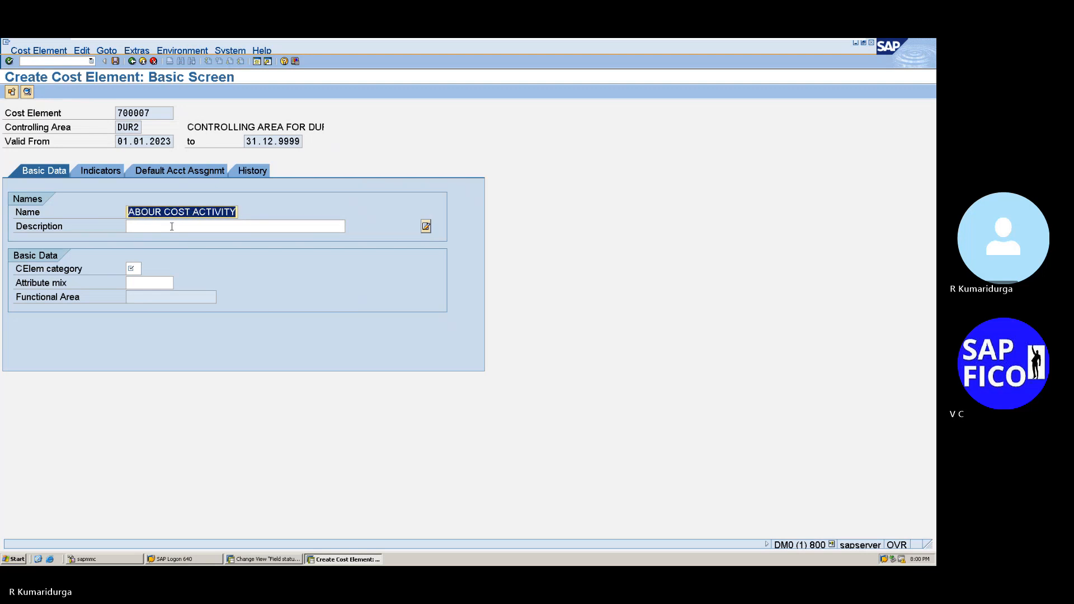
left_click(171, 226)
key("ctrl+v")
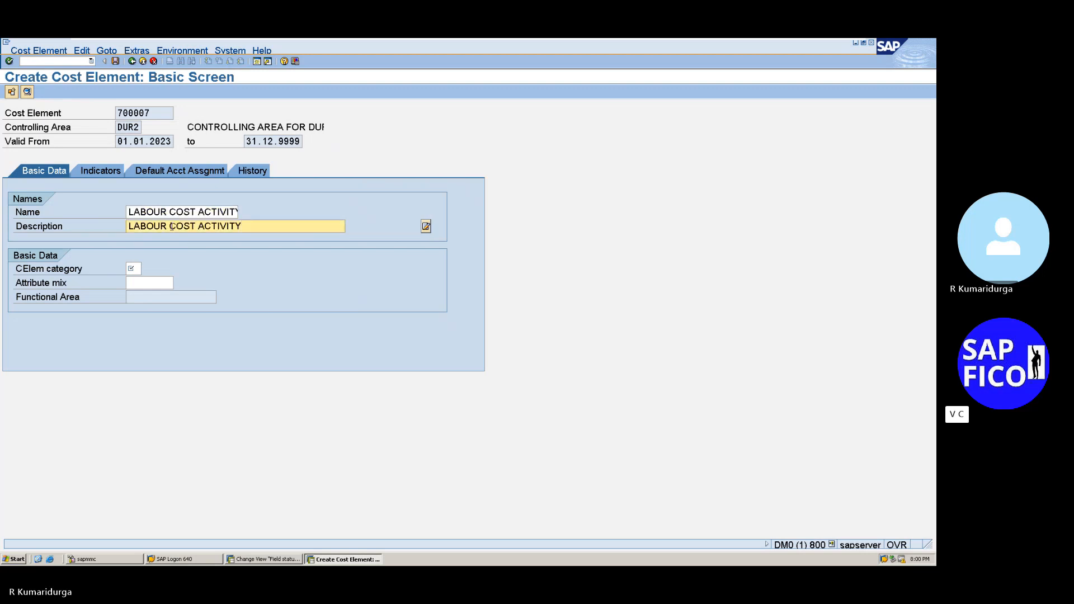
Step: Assign cost element category 43, Internal activity allocation, and save the cost element
left_click(132, 270)
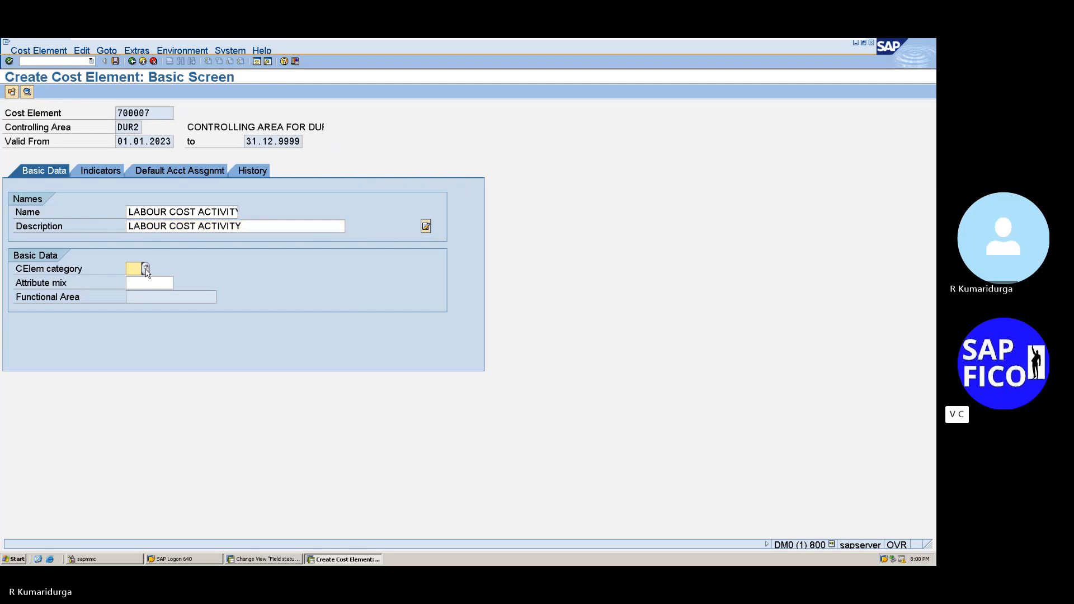
left_click(146, 270)
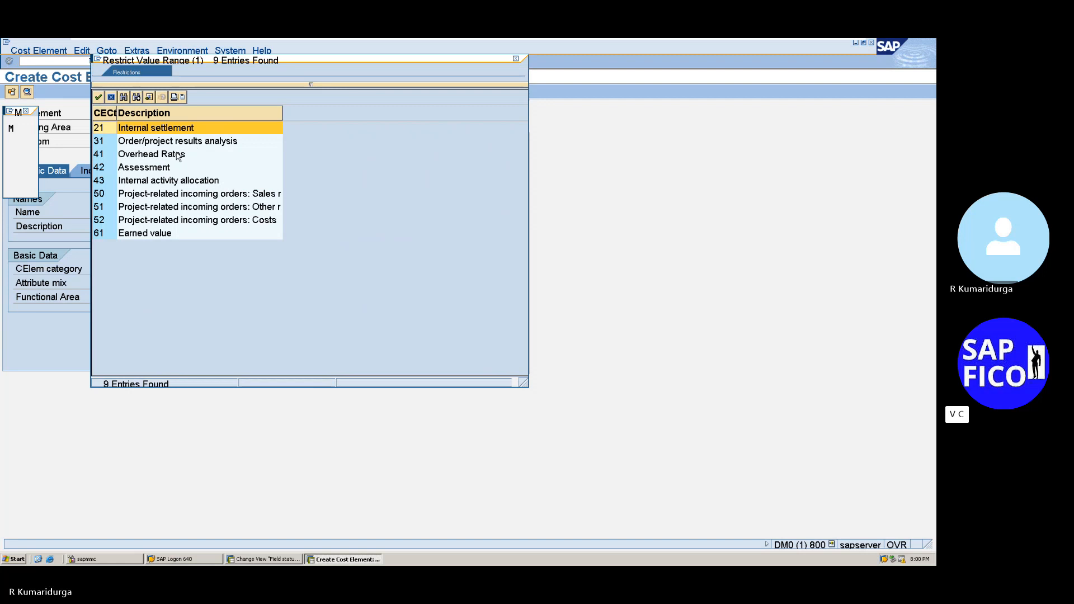
left_click(154, 183)
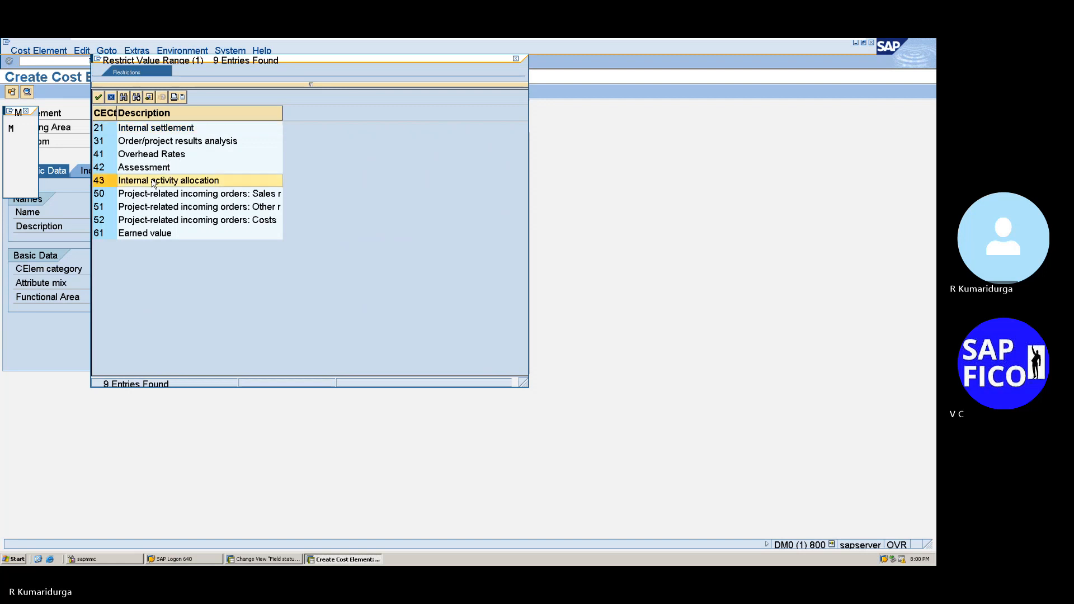
double_click(154, 182)
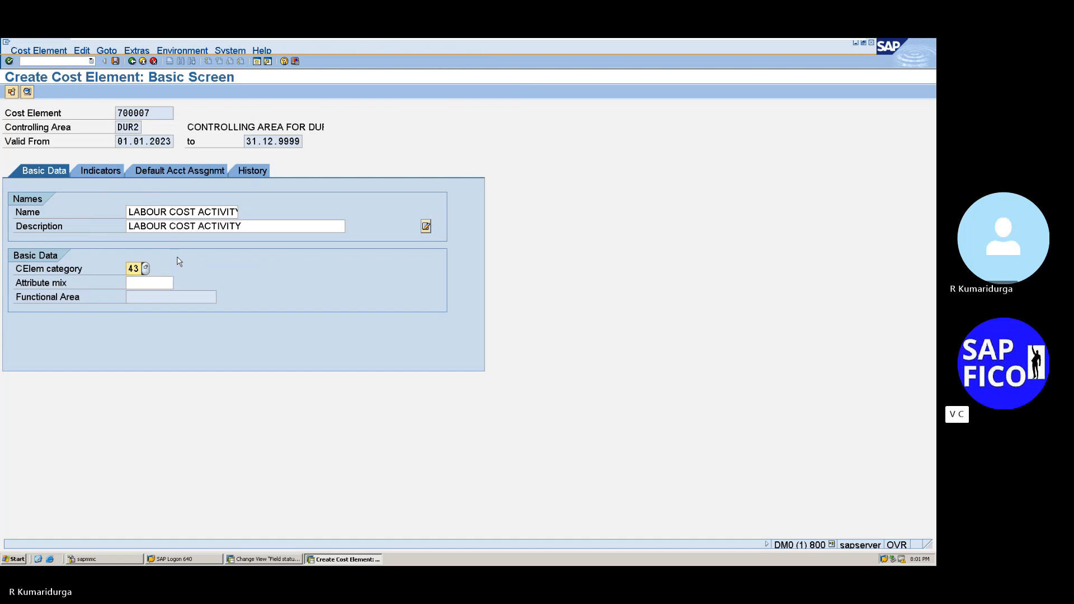
left_click(116, 61)
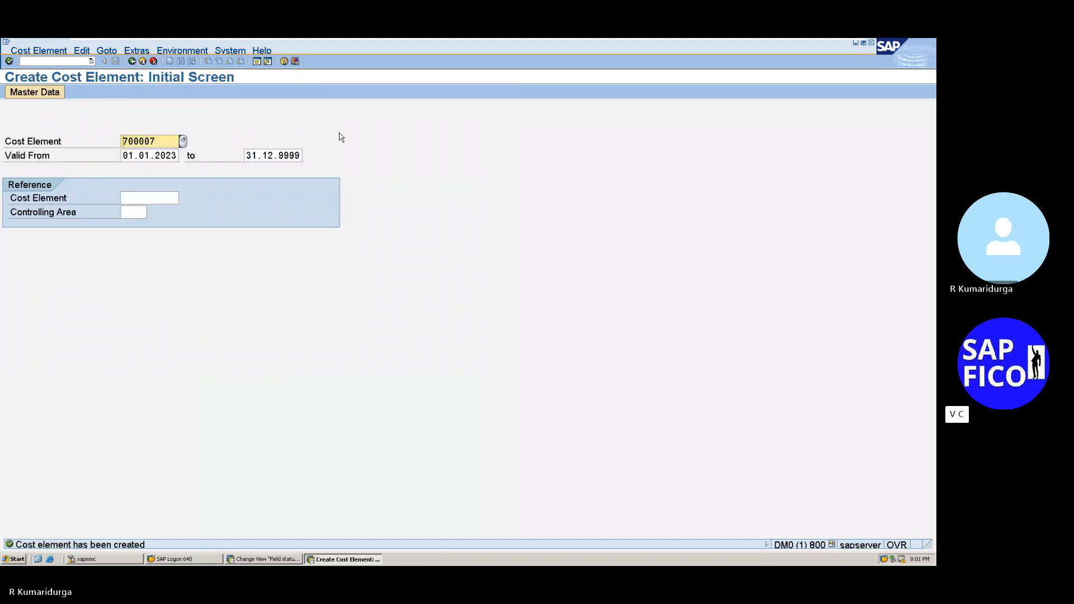
Step: Switch back to the Word notes
mouse_move(749, 55)
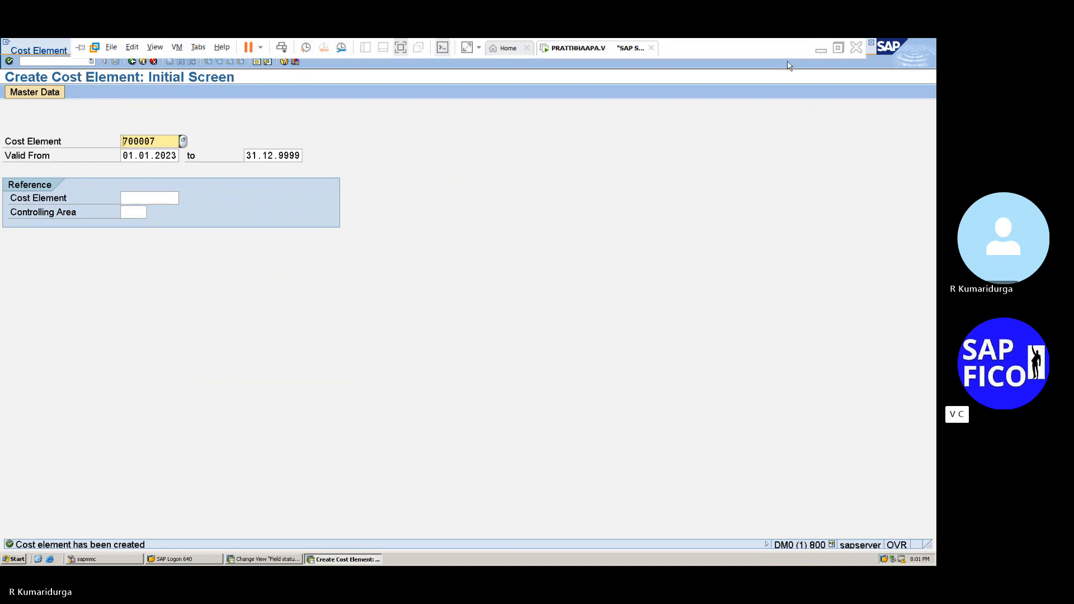
left_click(821, 48)
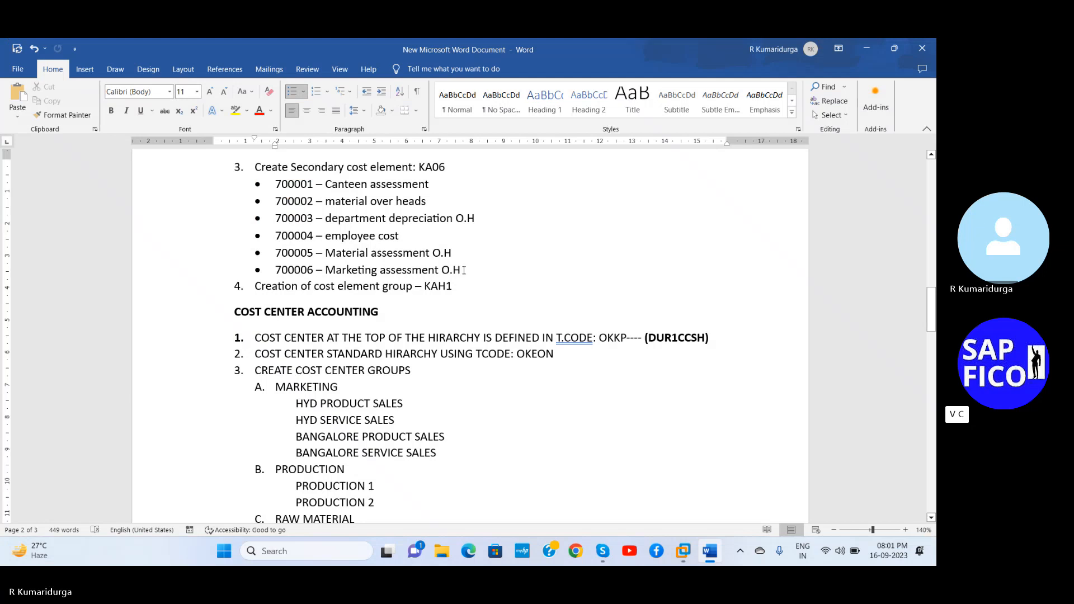
key("Return")
type("7")
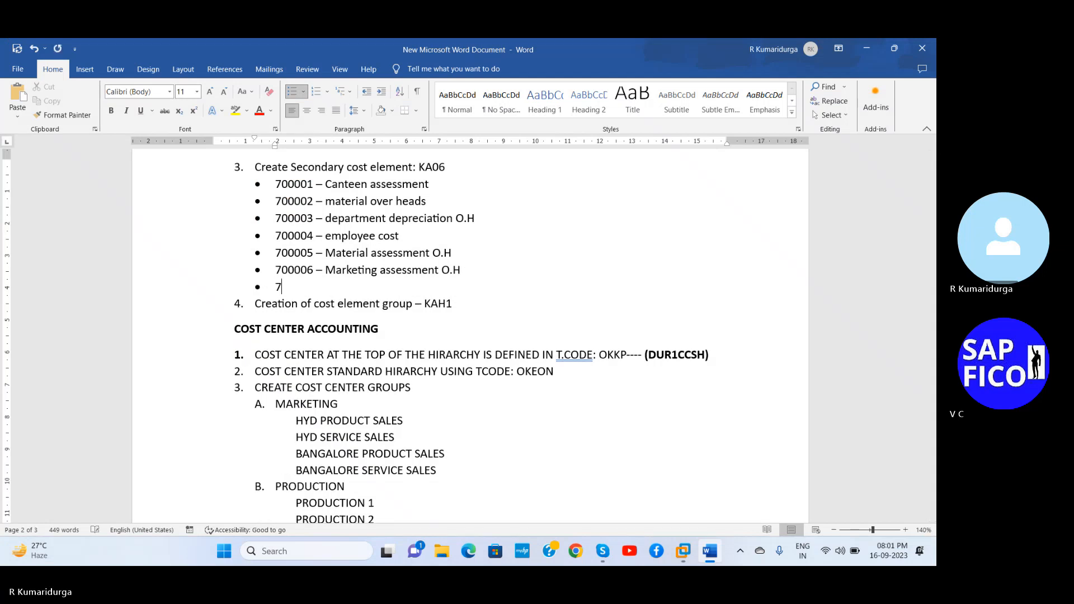
type("0000")
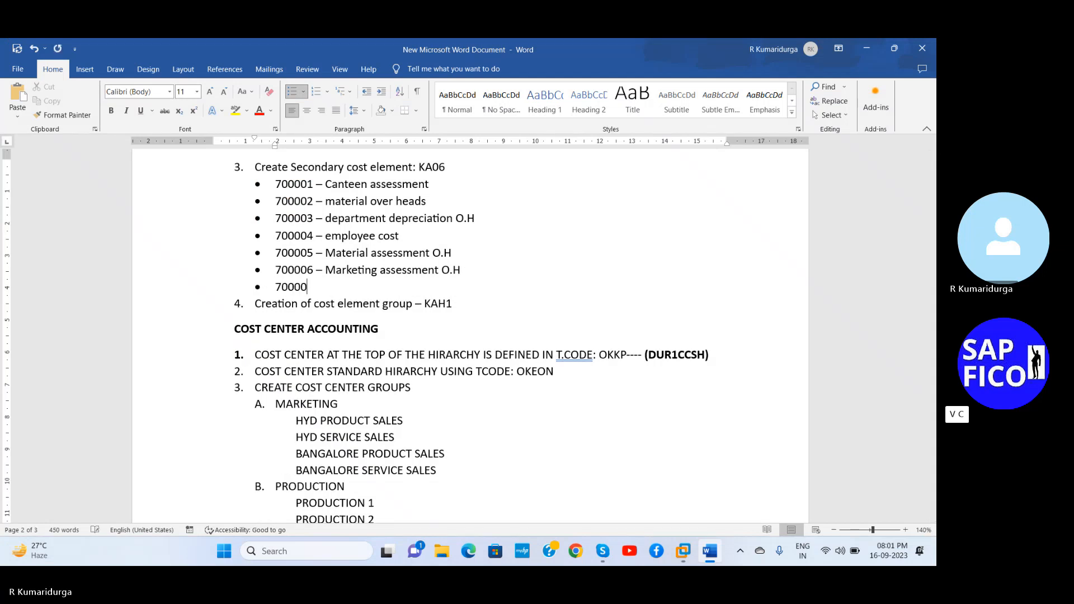
key("BackSpace")
key("BackSpace")
key("BackSpace")
key("BackSpace")
key("BackSpace")
key("BackSpace")
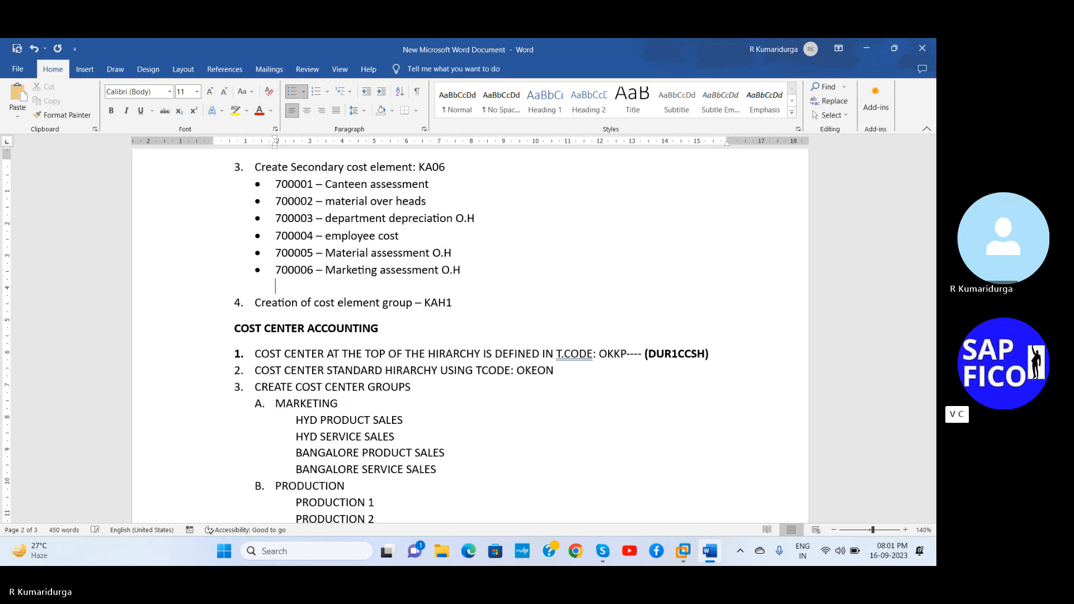
key("BackSpace")
key("BackSpace")
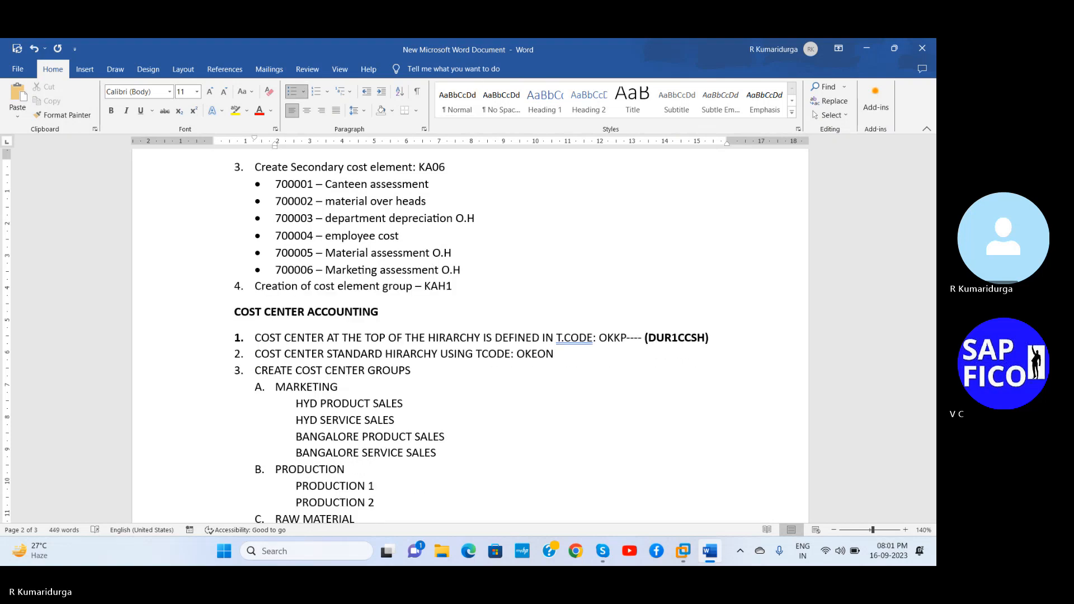
Step: Turn the empty item below item 20 of the notes into a bullet reading 700007 – LABOUR ACTIVITY COST
scroll(470, 335, "down", 1)
scroll(470, 336, "down", 2)
scroll(470, 336, "down", 9)
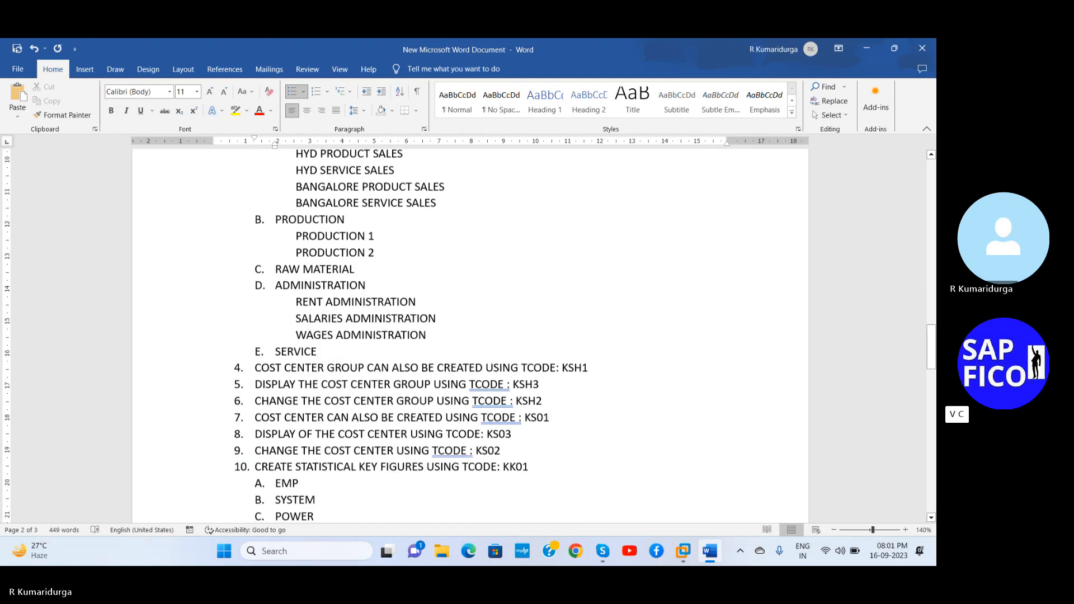
scroll(322, 351, "down", 8)
left_click(281, 328)
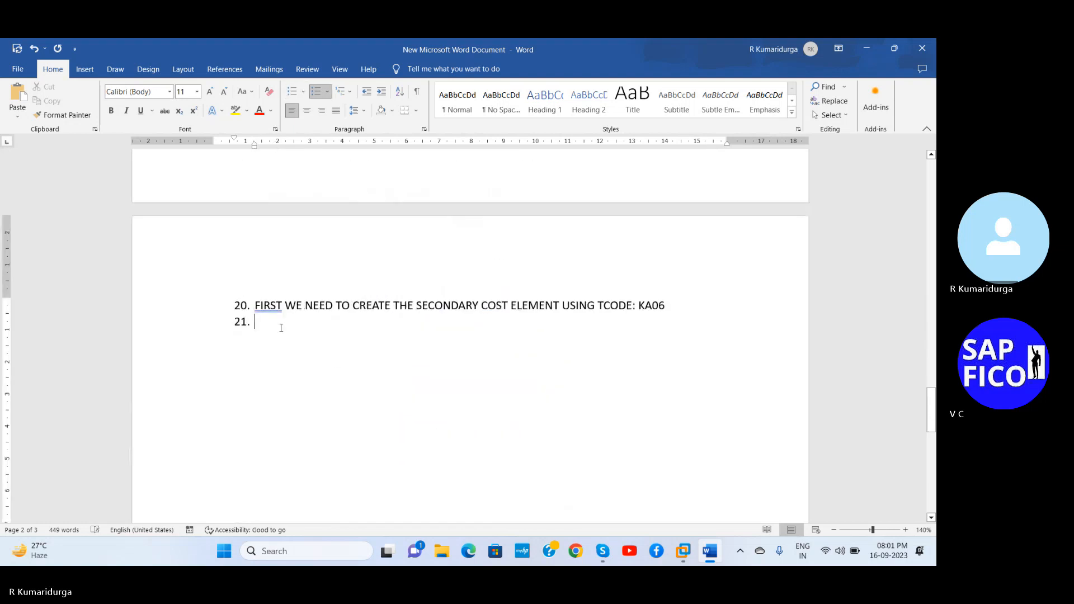
key("BackSpace")
type("* 7")
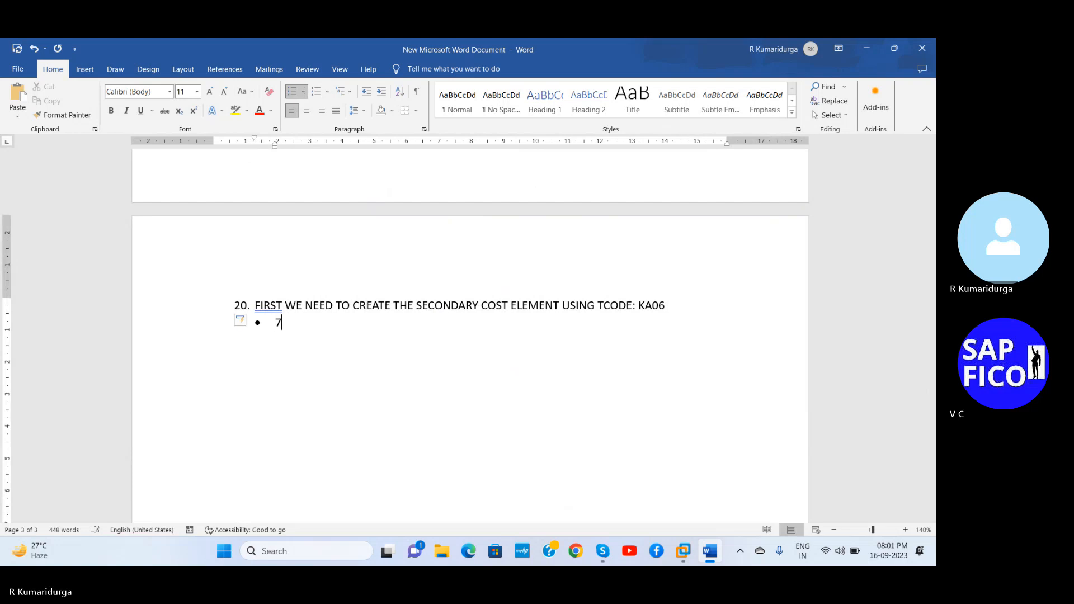
type("0000")
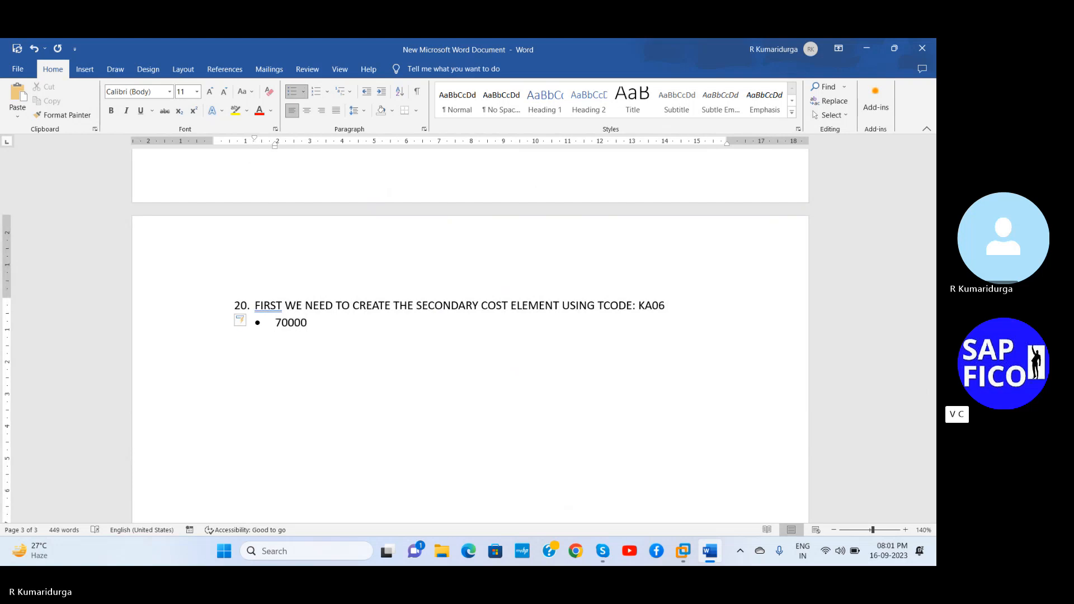
type("7")
type(" - LA")
type("BOUR ACT")
type("IVIT")
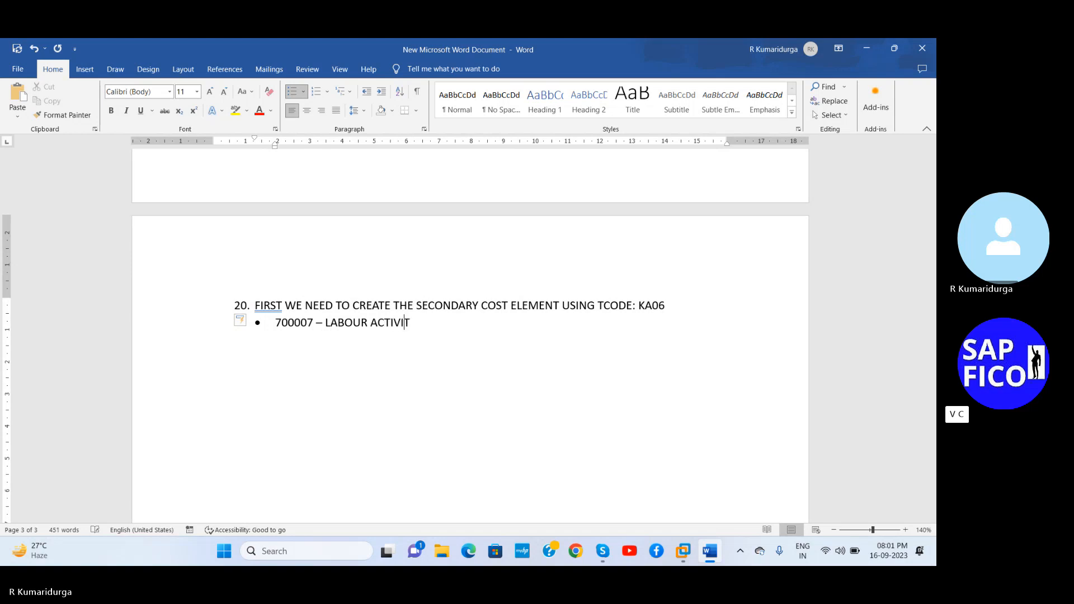
type("Y COST")
Step: Add the bullet 700008 – SETUP ACTIVITY COST below the 700007 entry in the notes
key("Return")
type("700008")
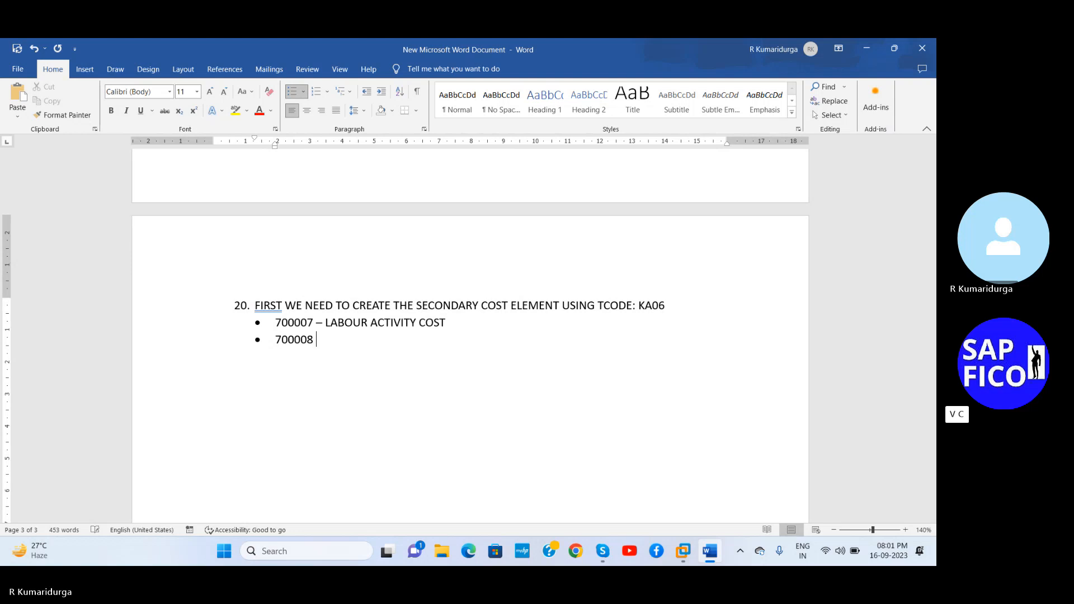
type(" - SET UP ACTIVITY COST")
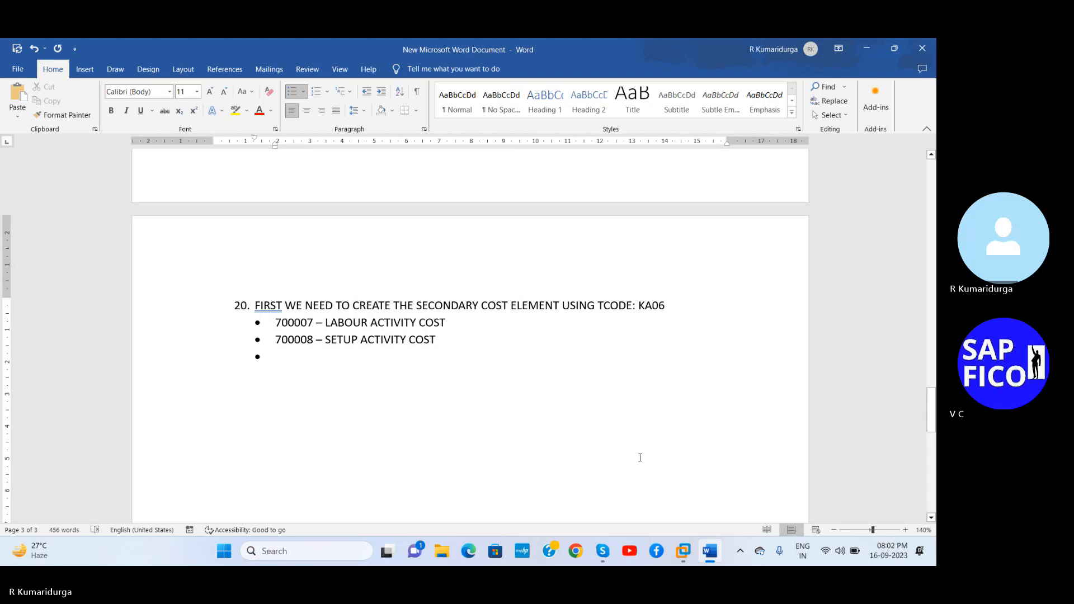
Step: Switch to SAP and start creating cost element 700008 with the existing validity dates
mouse_move(684, 551)
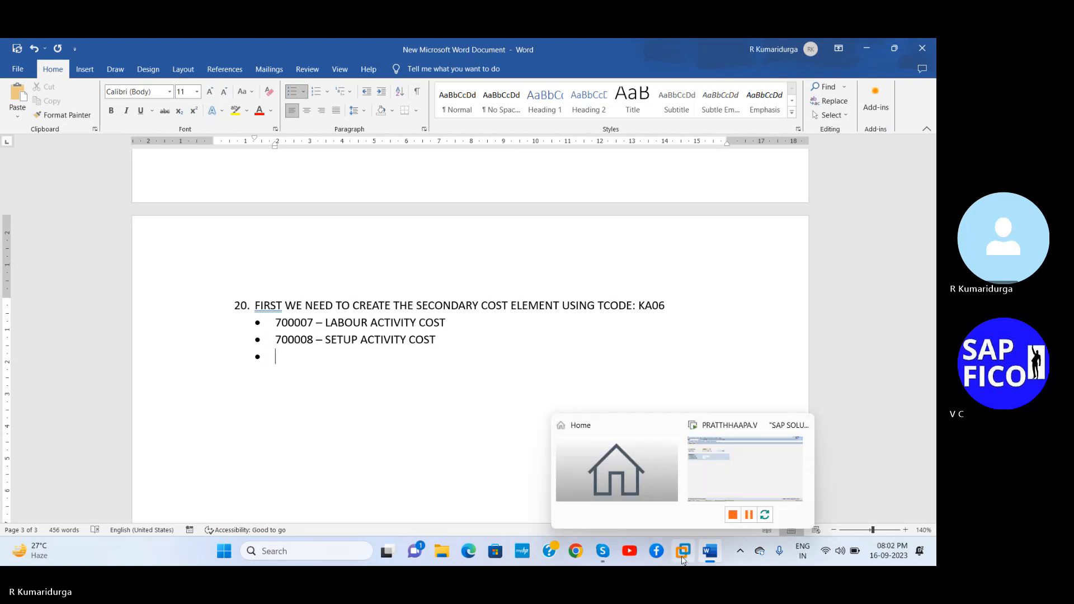
left_click(725, 454)
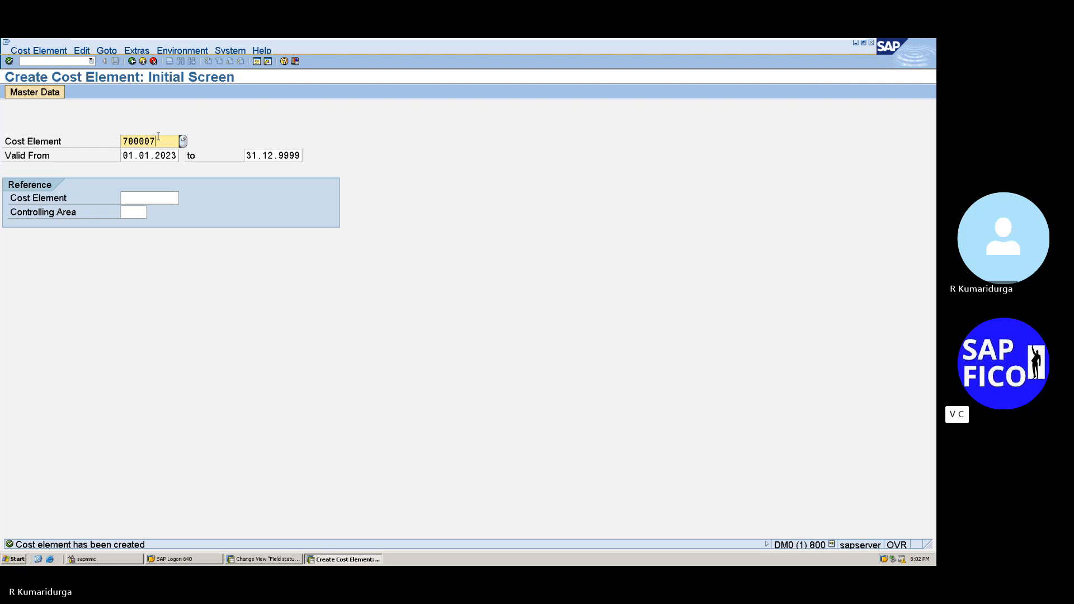
key("BackSpace")
type("8")
key("Return")
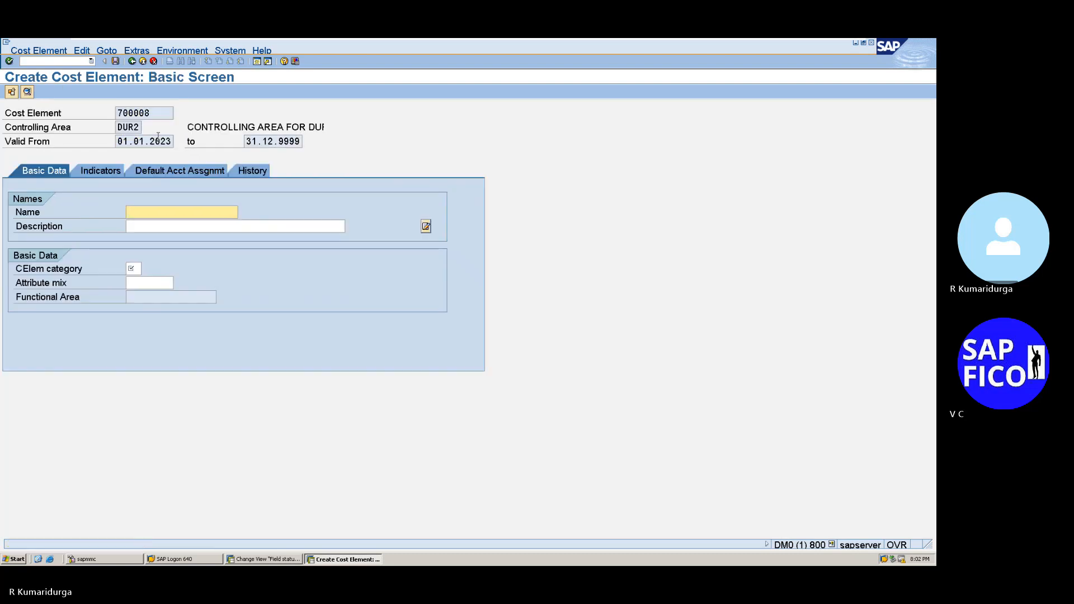
Step: Name cost element 700008 SETUP ACTIVITY COST and copy the same text into its description
type("SET")
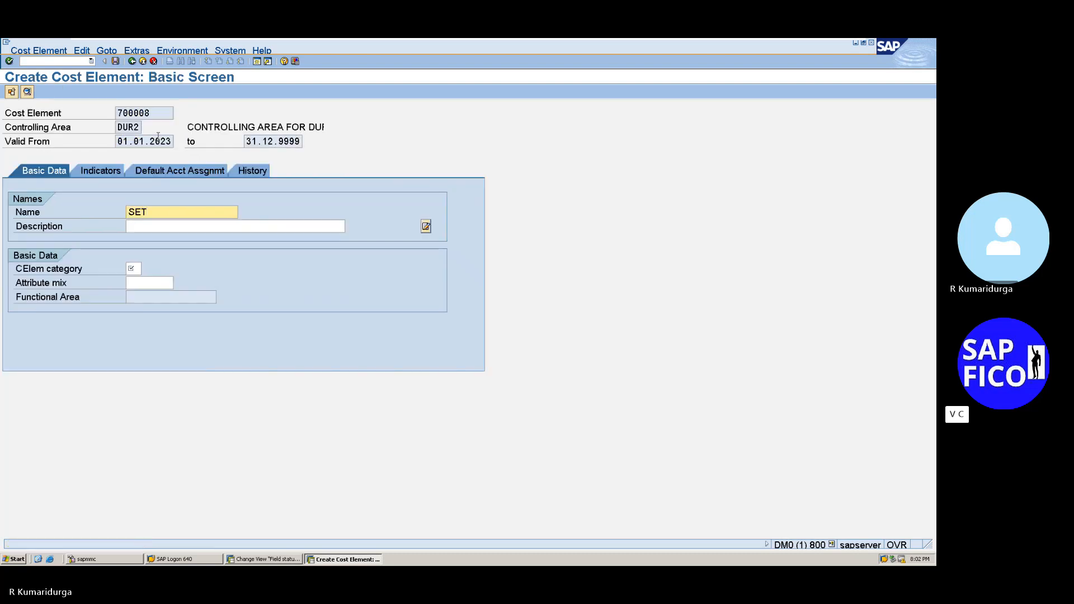
type("UP ACTI")
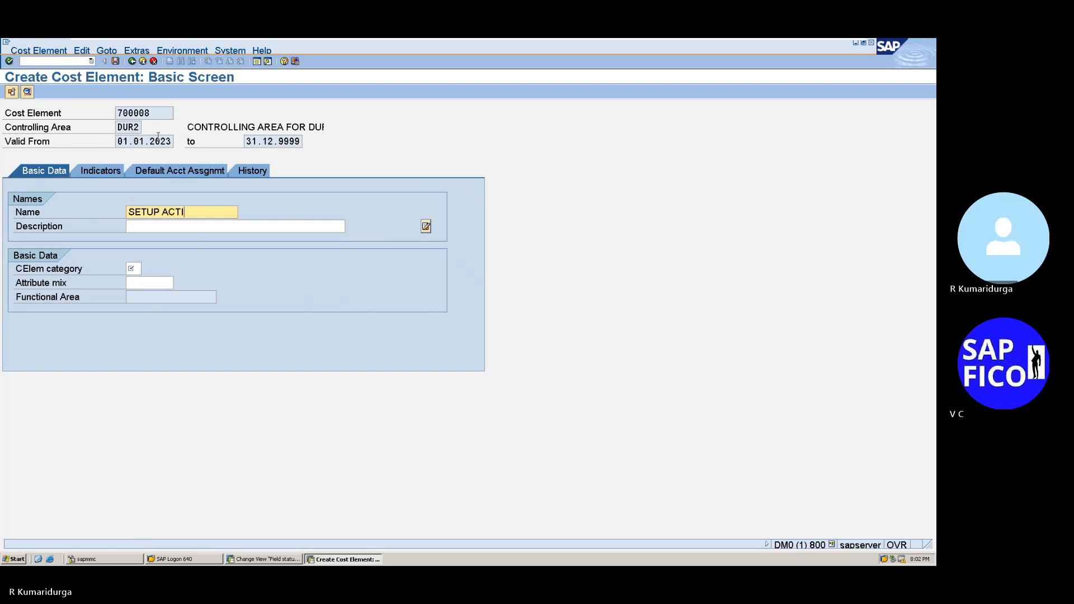
type("VITY COST")
key("shift+Left")
key("shift+Left")
key("shift+Left")
key("shift+Left")
key("shift+Left")
key("shift+Left")
key("shift+Left")
key("shift+Left")
key("shift+Left")
key("shift+Left")
key("shift+Left")
key("shift+Left")
key("shift+Left")
key("shift+Left")
key("shift+Left")
key("shift+Left")
key("shift+Left")
key("shift+Left")
key("shift+Left")
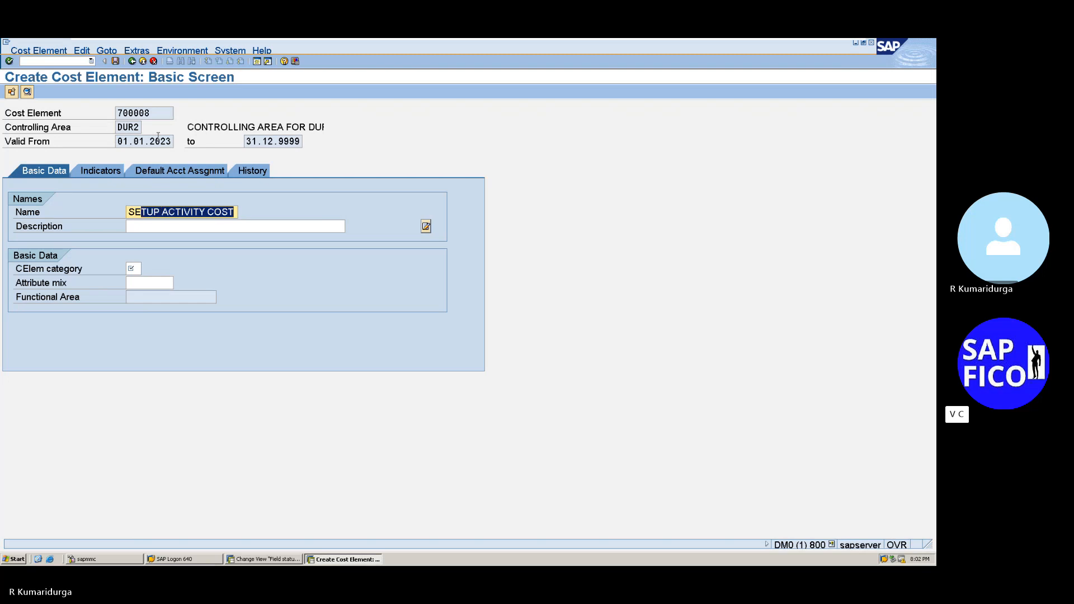
key("ctrl+c")
key("Tab")
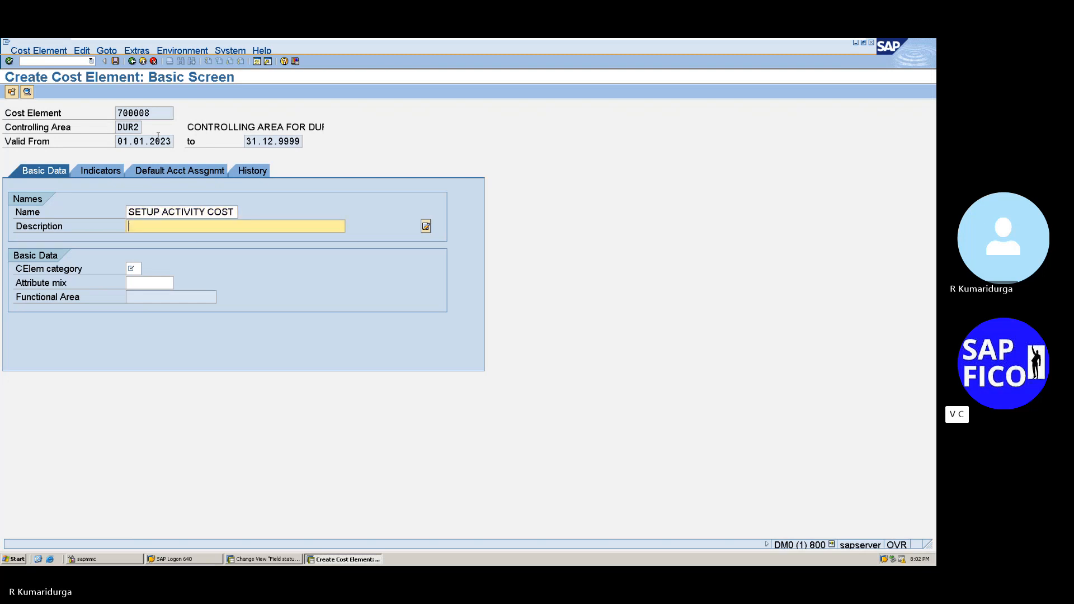
key("ctrl+v")
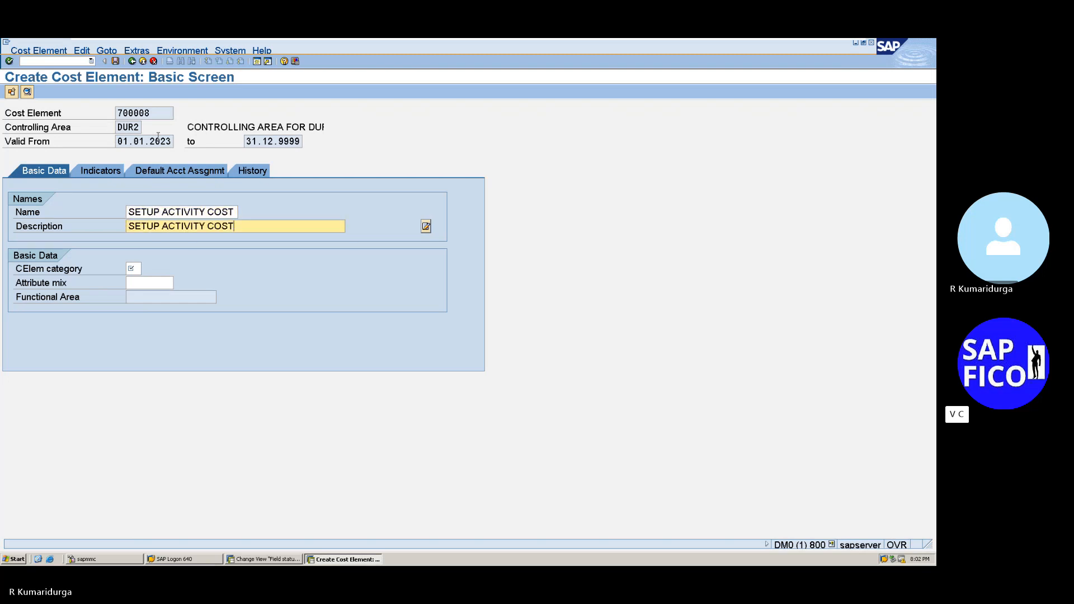
Step: Assign category 43, Internal activity allocation, to cost element 700008 and save it
left_click(138, 271)
left_click(146, 268)
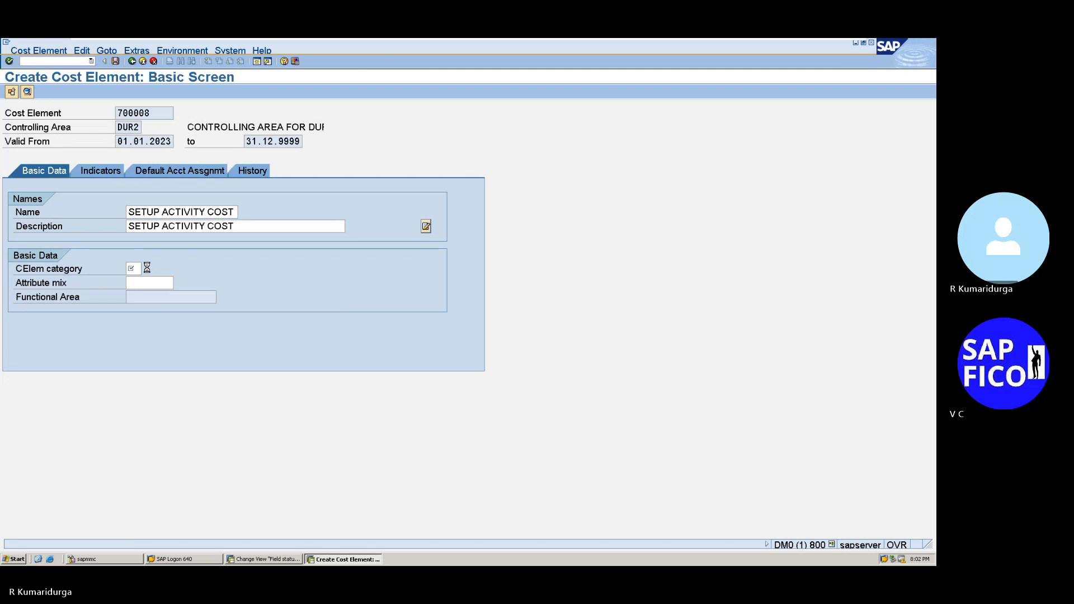
left_click(184, 184)
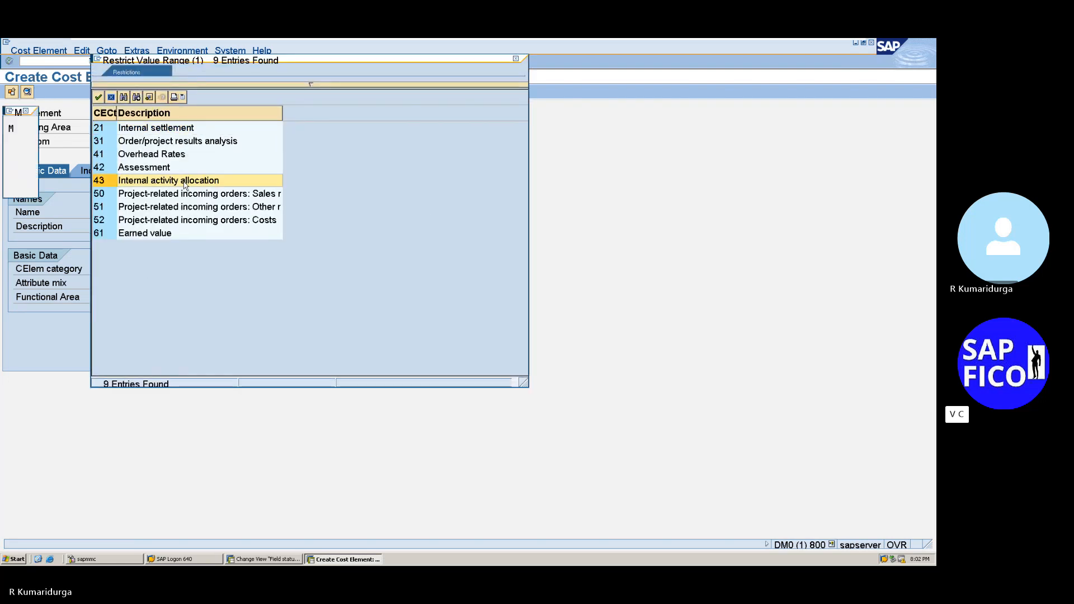
double_click(186, 183)
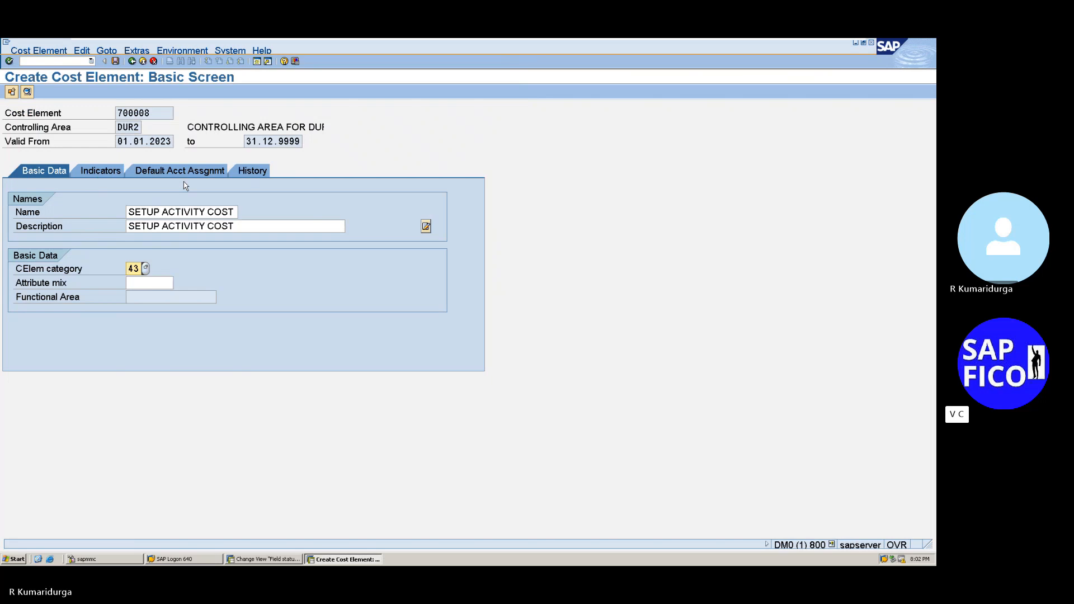
key("Return")
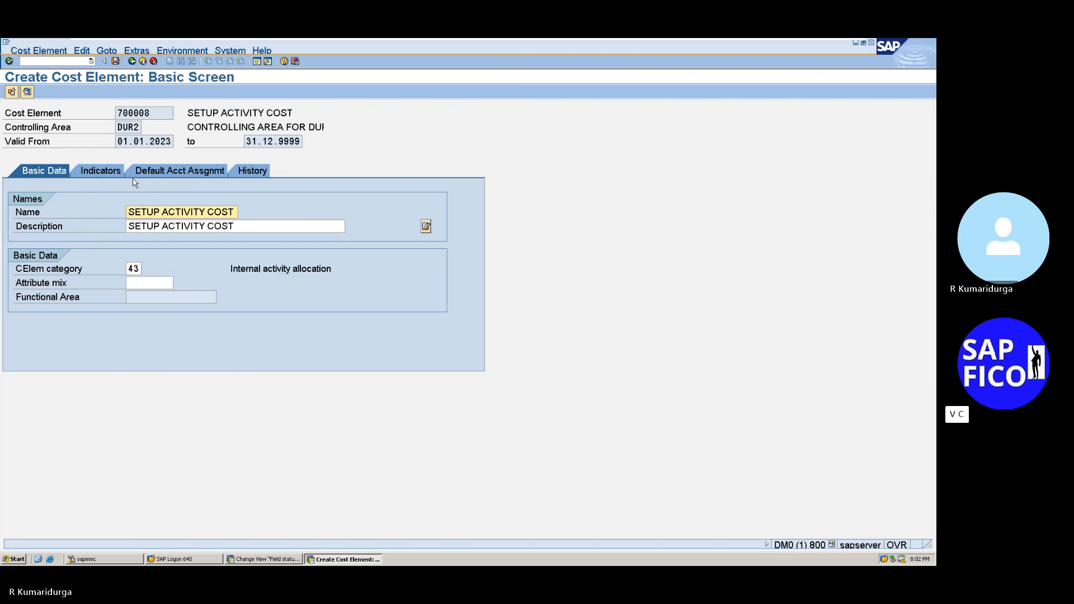
left_click(115, 61)
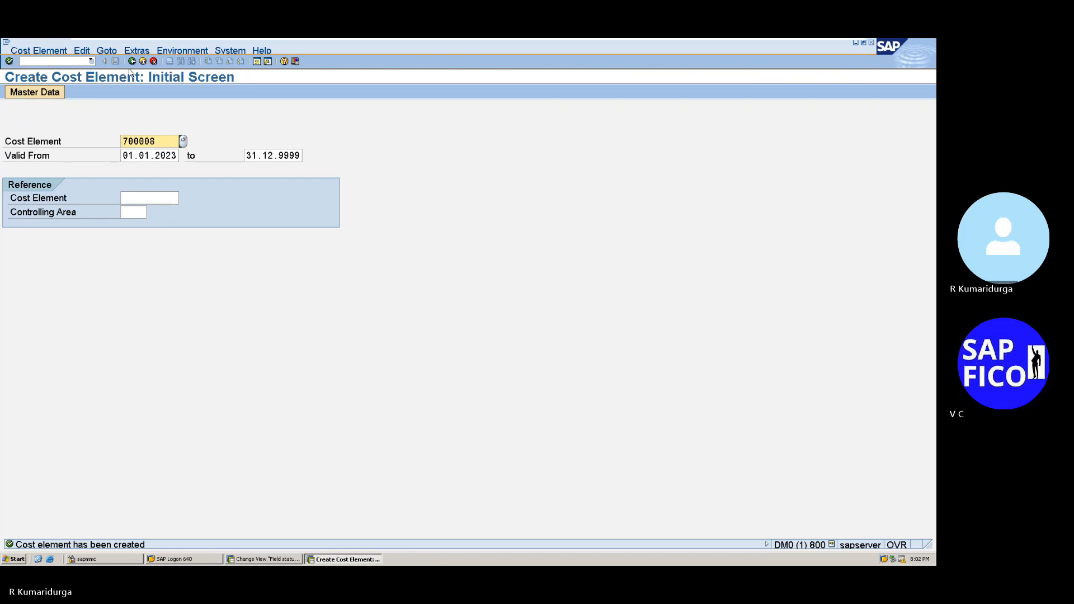
Step: Exit cost element creation and reopen it with transaction code KA06
left_click(132, 61)
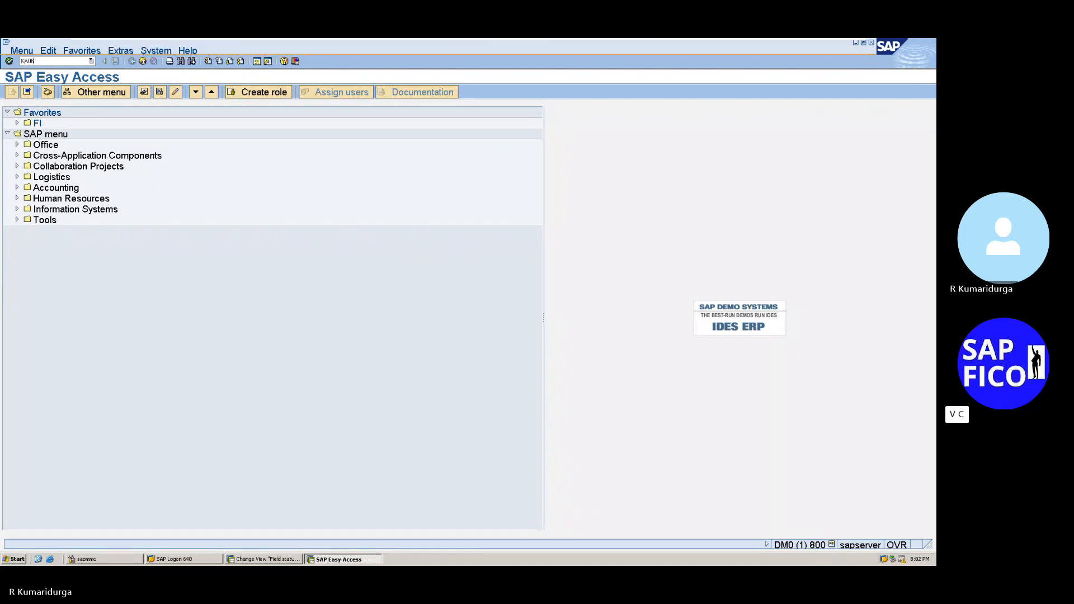
key("Return")
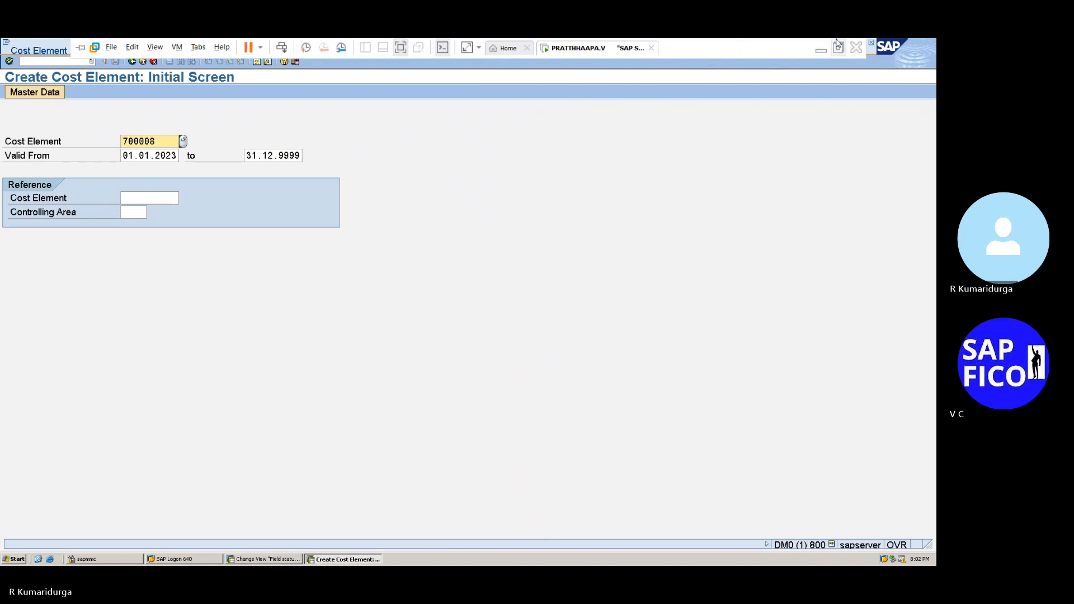
Step: Switch to the Word notes and add the bullet entry 700009 – SETUP MACHINE COST
left_click(821, 49)
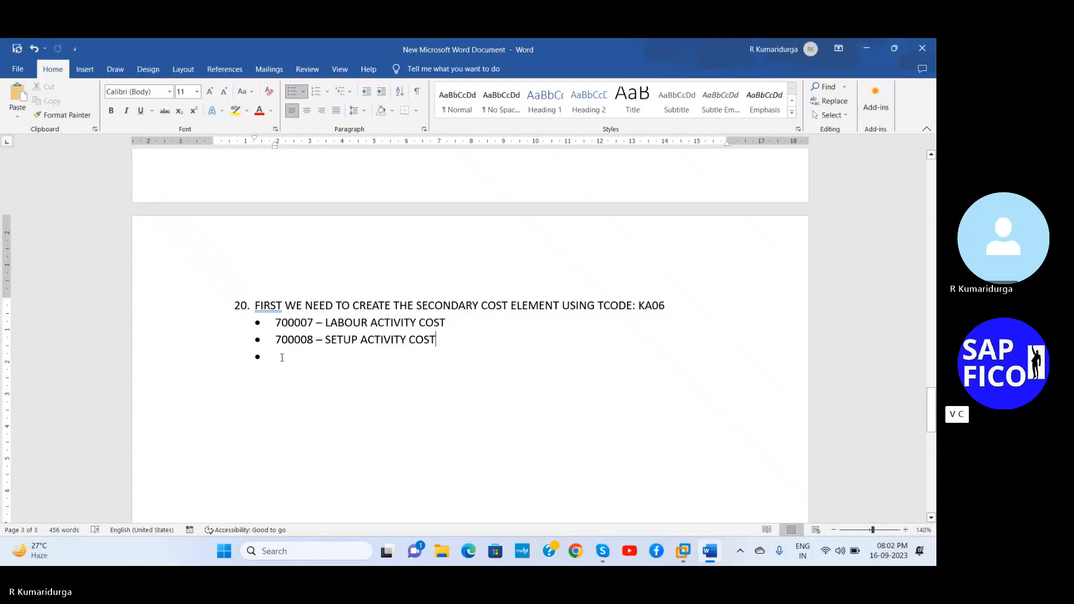
type("700009")
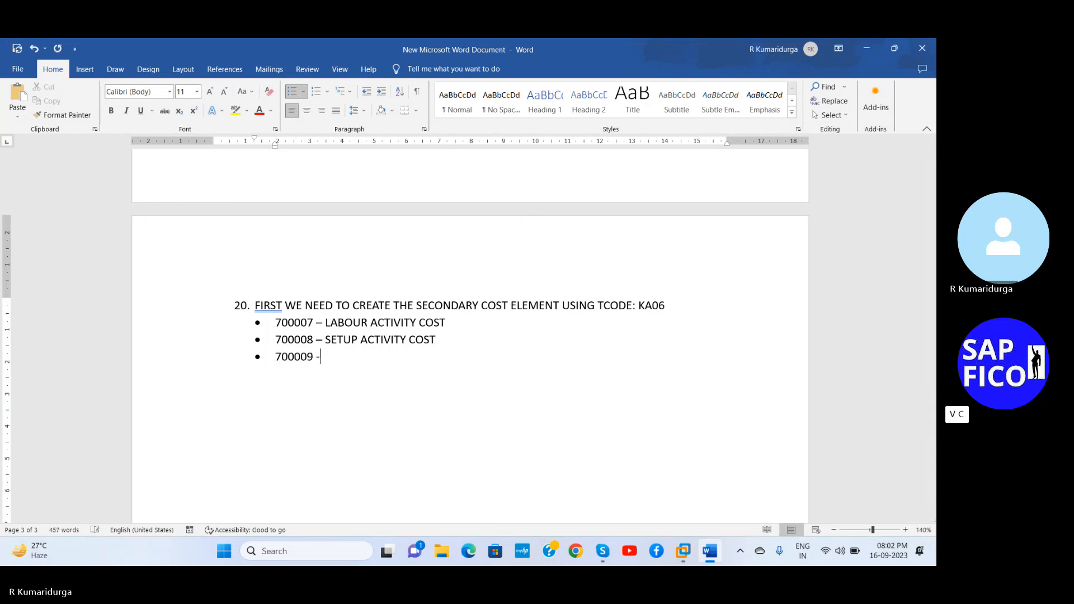
type(" - SETUP MA")
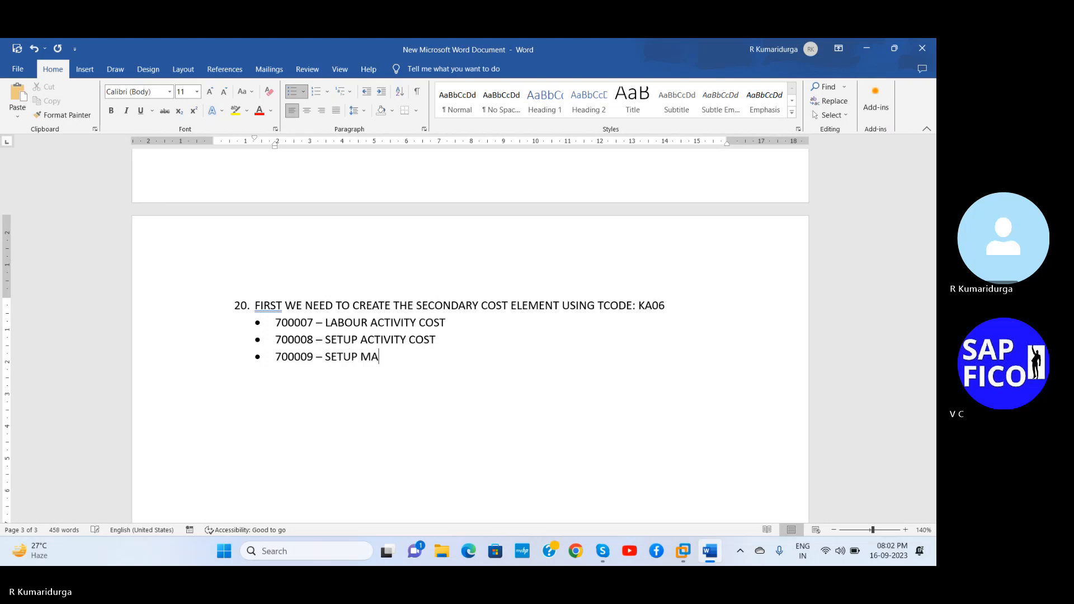
type("CHINE COST")
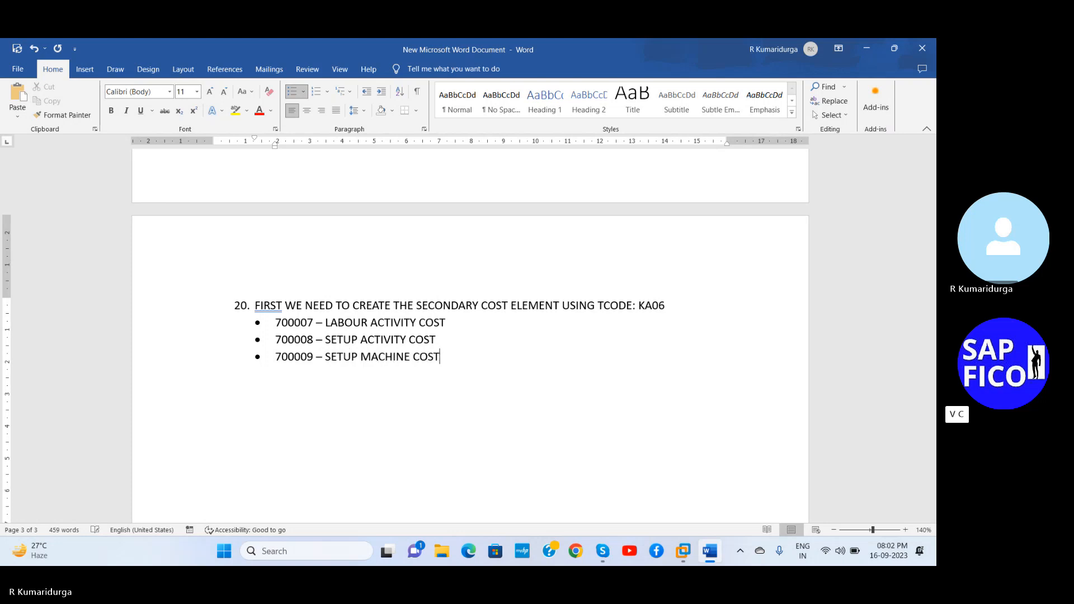
Step: Return to SAP and start creating cost element 700009 with the existing validity dates
mouse_move(682, 552)
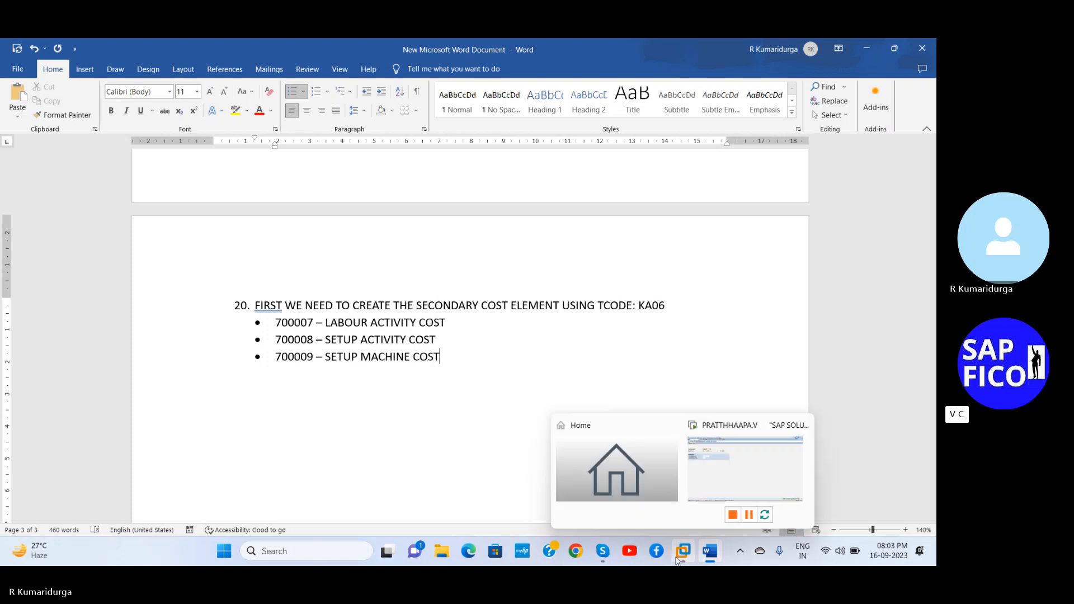
left_click(724, 487)
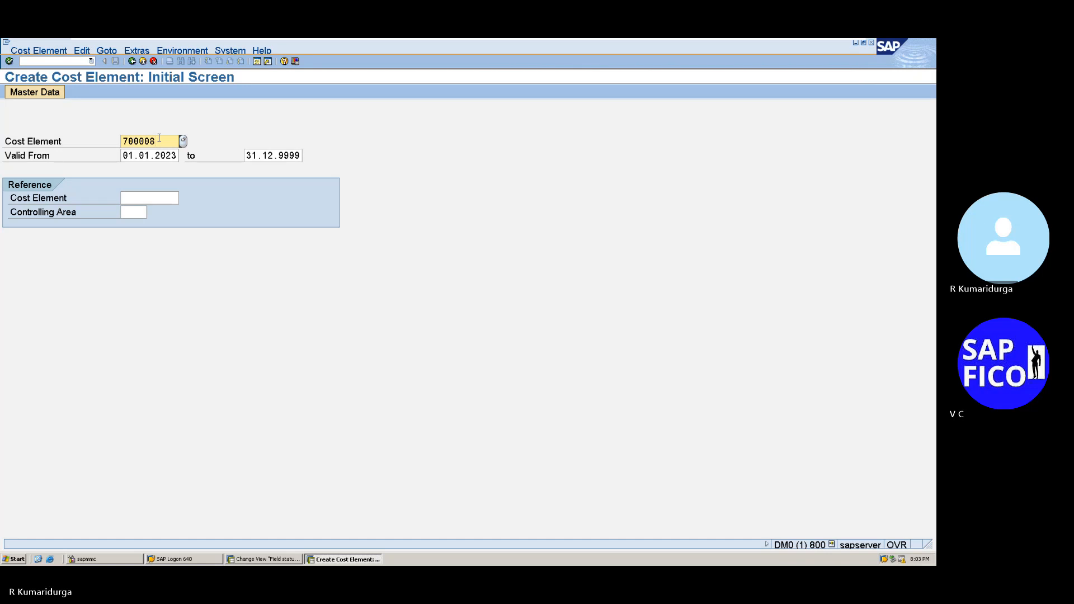
type("9")
key("Return")
Step: Name cost element 700009 SETUP MACHINE COST and copy the same text into its description
type("S")
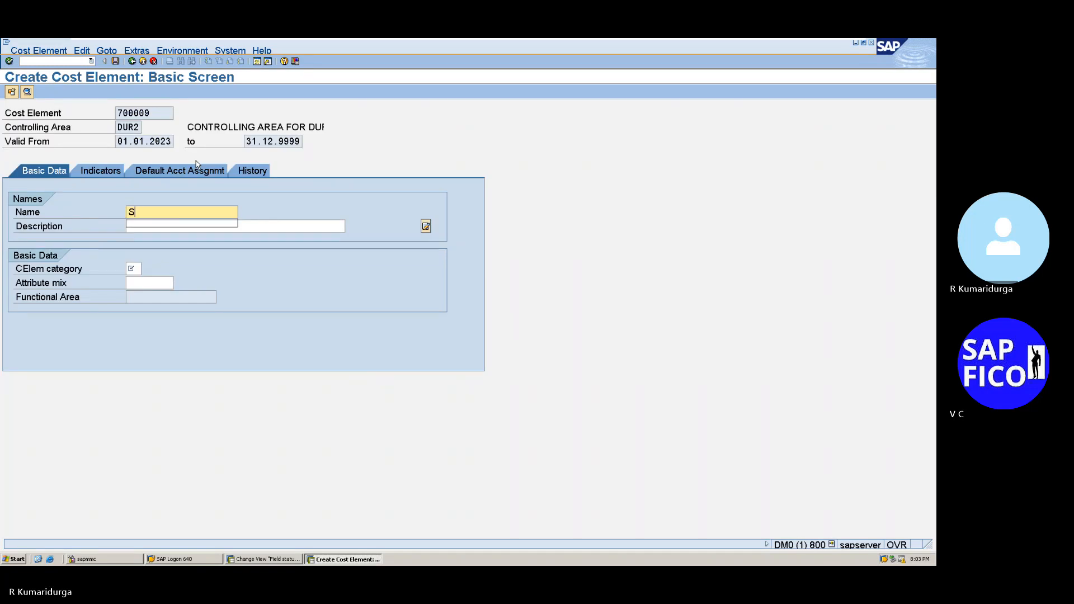
type("ETUP MACHINE ")
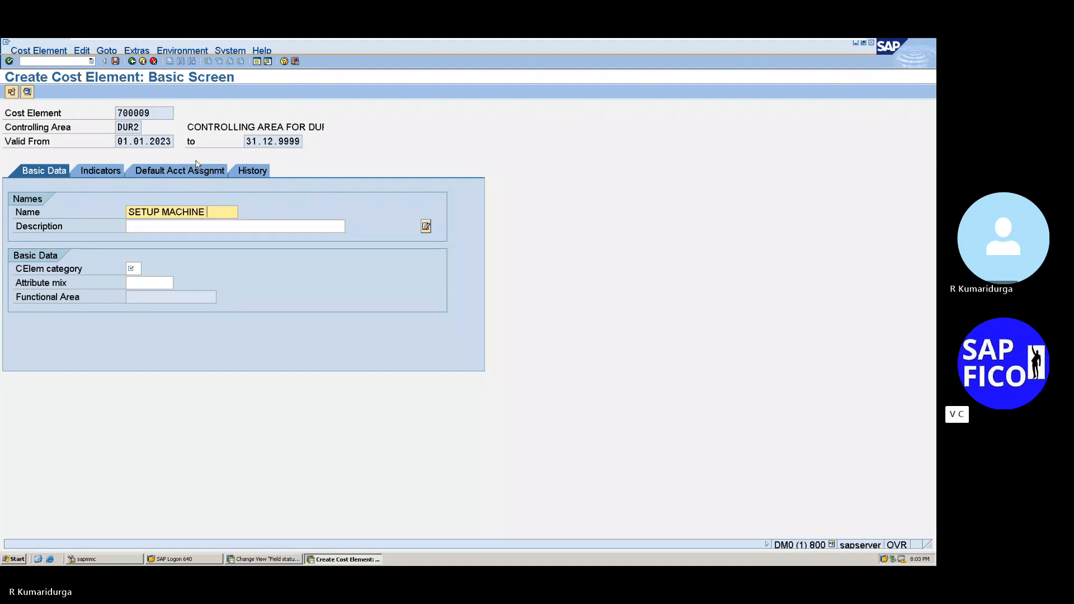
type("COST")
key("shift+Left")
key("shift+Left")
key("shift+Left")
key("shift+Left")
key("shift+Left")
key("shift+Left")
key("shift+Left")
key("shift+Left")
key("shift+Left")
key("shift+Left")
key("shift+Left")
key("shift+Left")
key("shift+Left")
key("shift+Left")
key("shift+Left")
key("shift+Left")
key("shift+Left")
key("shift+Left")
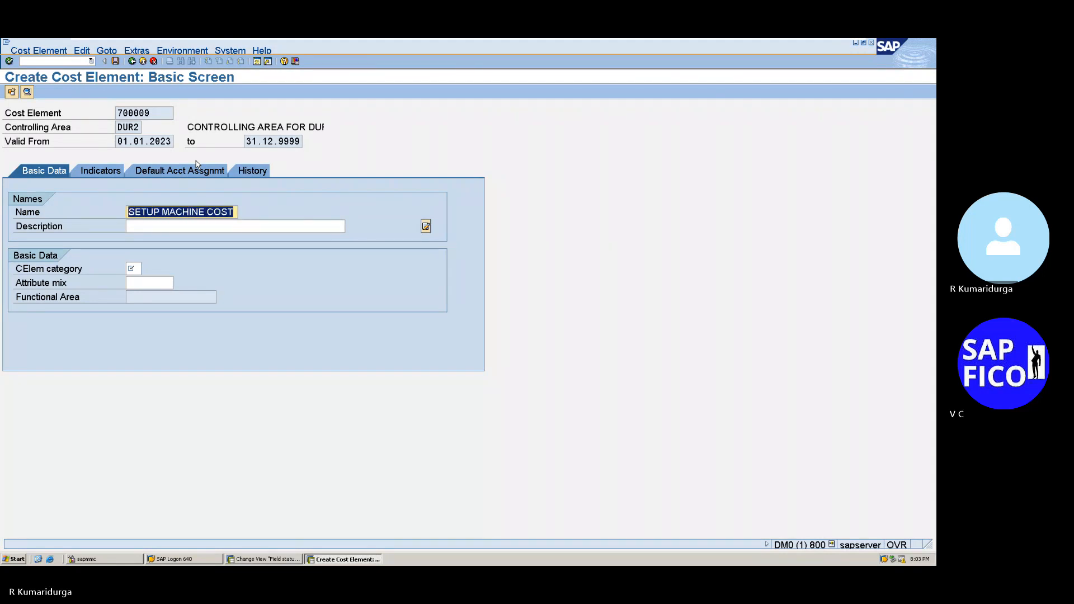
key("ctrl+c")
key("Tab")
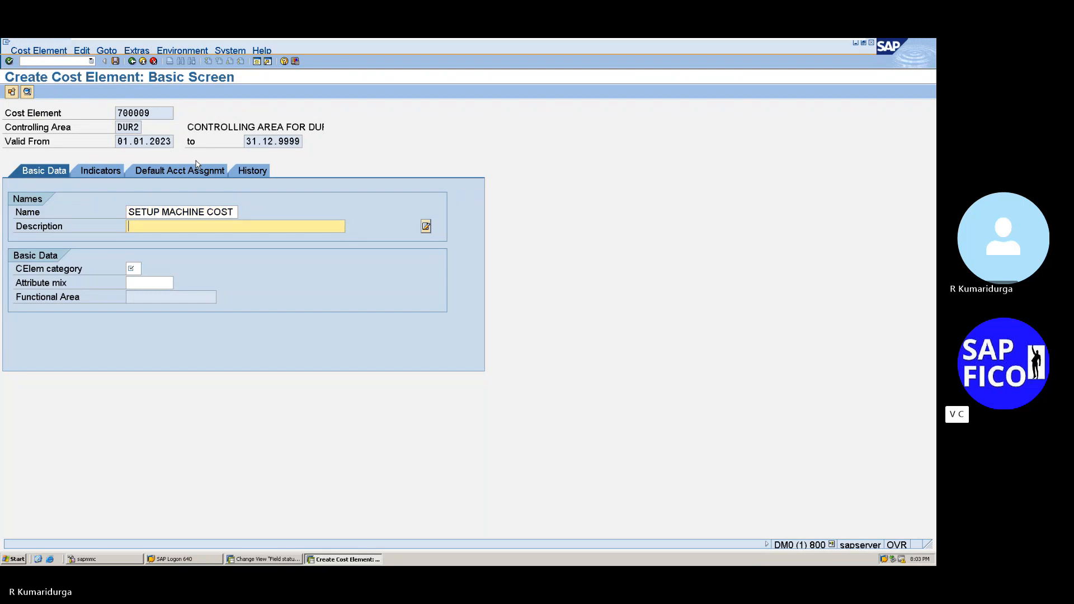
key("ctrl+v")
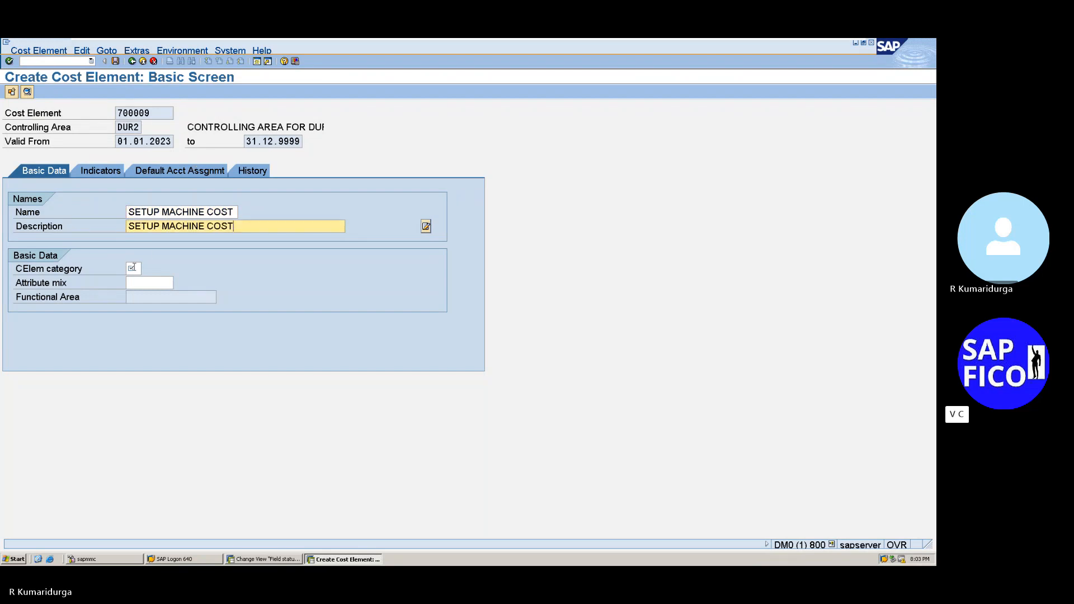
Step: Assign category 43 (Internal activity allocation) to cost element 700009 and save it
left_click(135, 268)
key("F4")
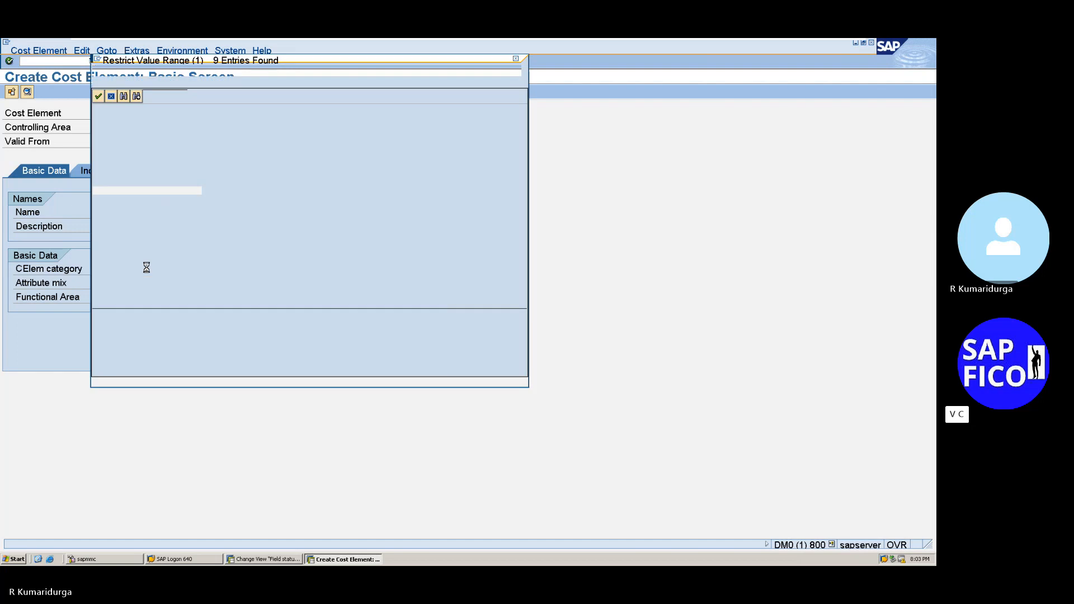
left_click(193, 181)
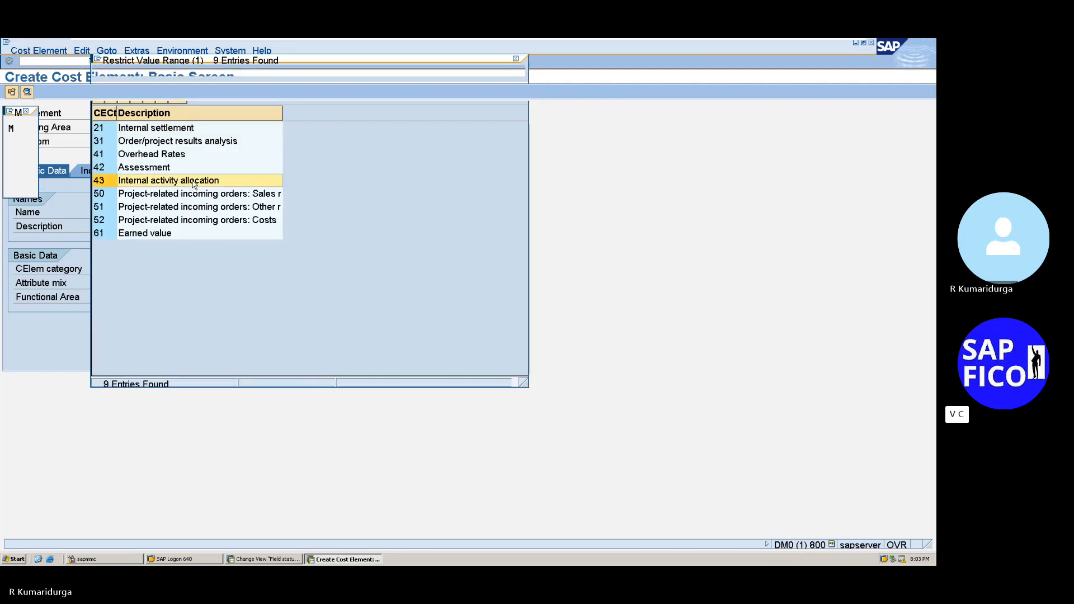
double_click(193, 180)
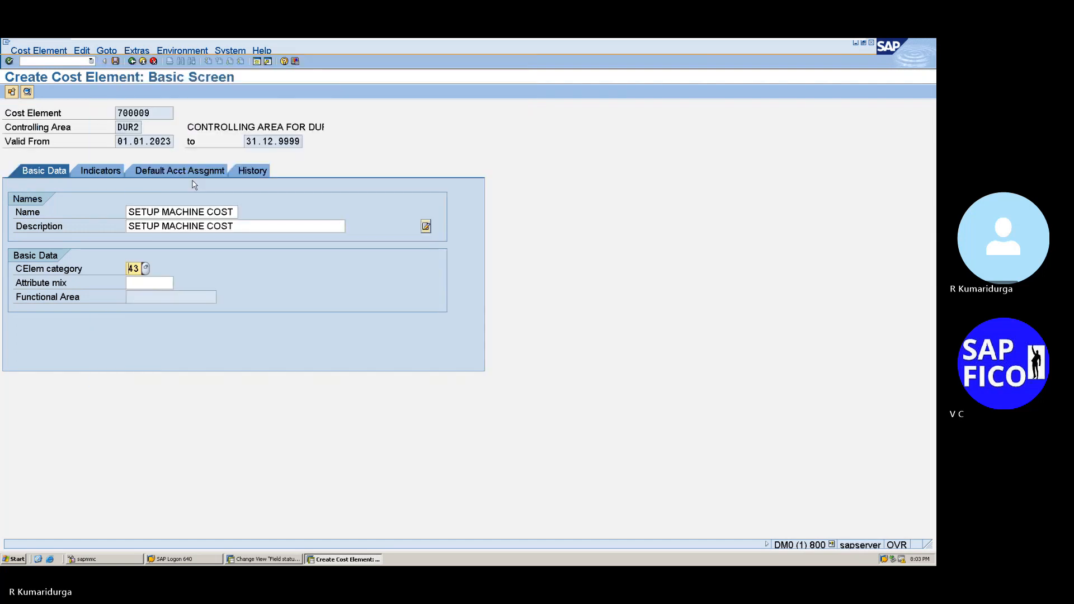
key("Return")
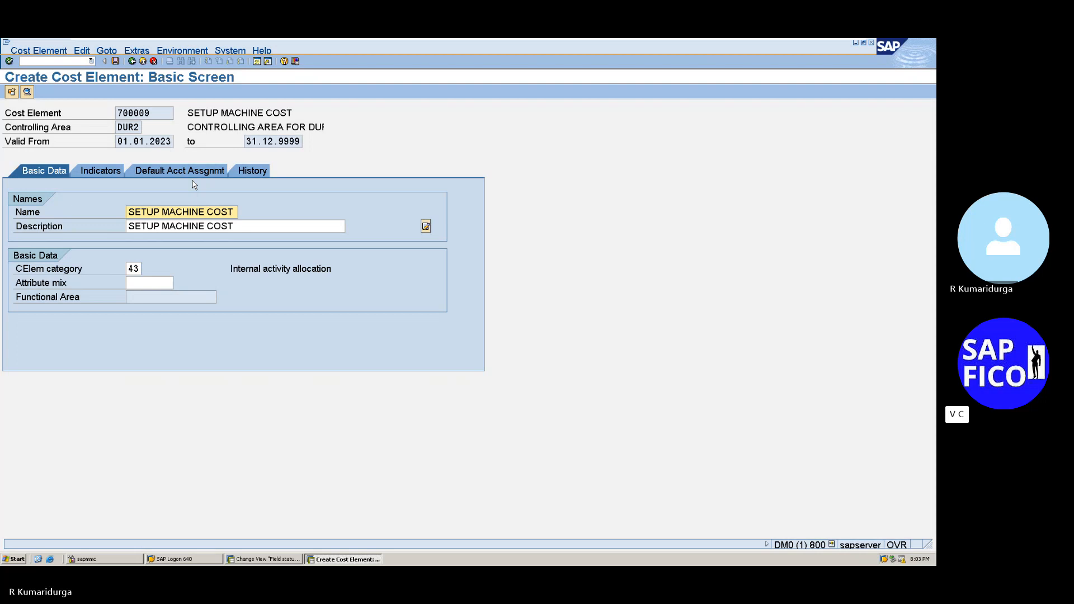
left_click(116, 61)
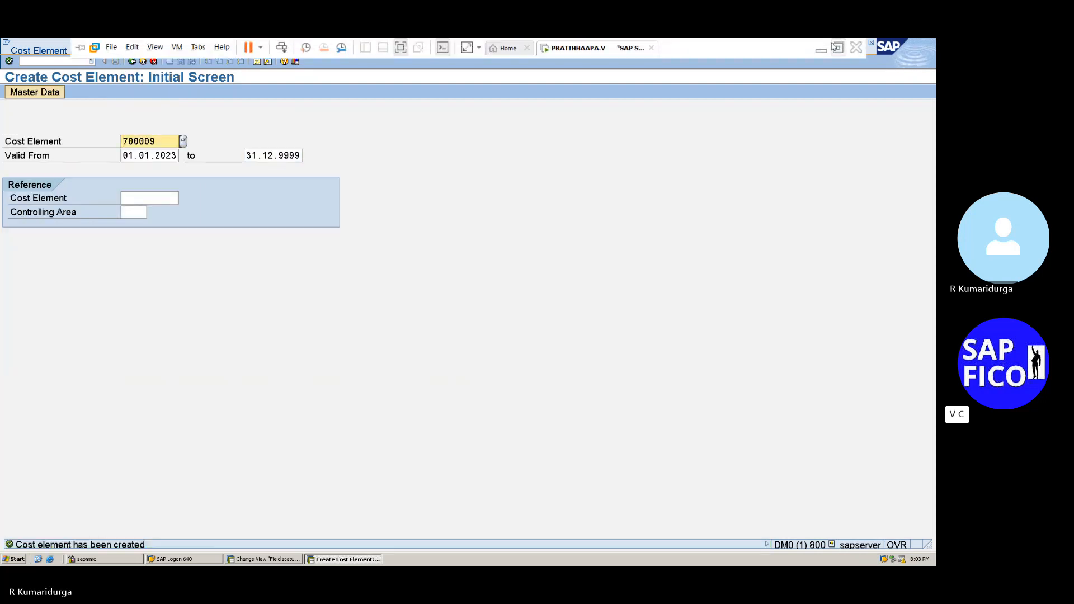
Step: Switch to the Word notes and add the bullet entry 700010 – CUTTING ACTIVITY
left_click(821, 51)
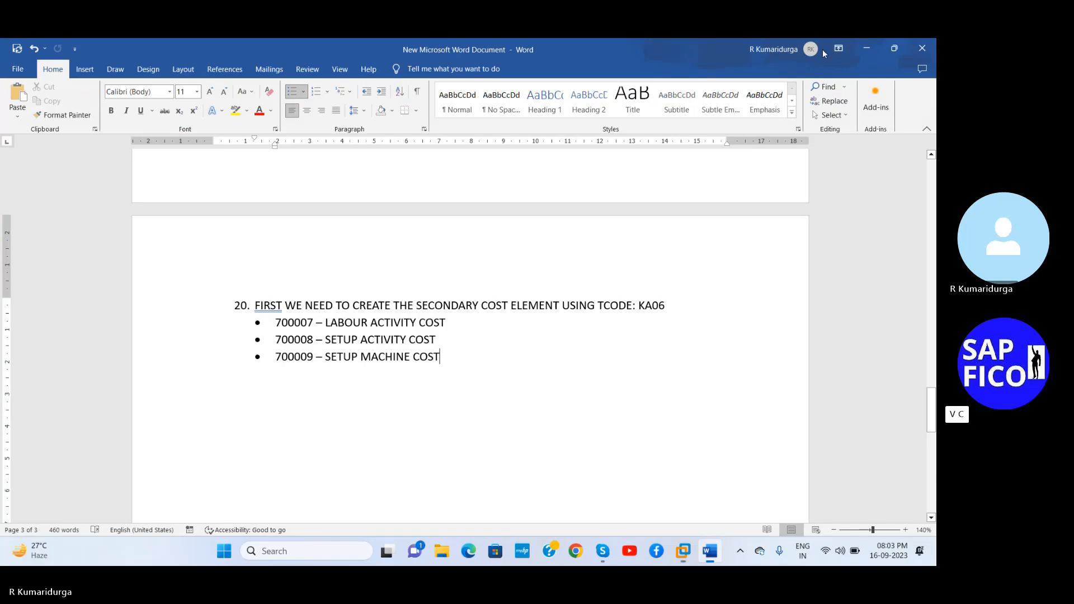
key("Return")
type("70")
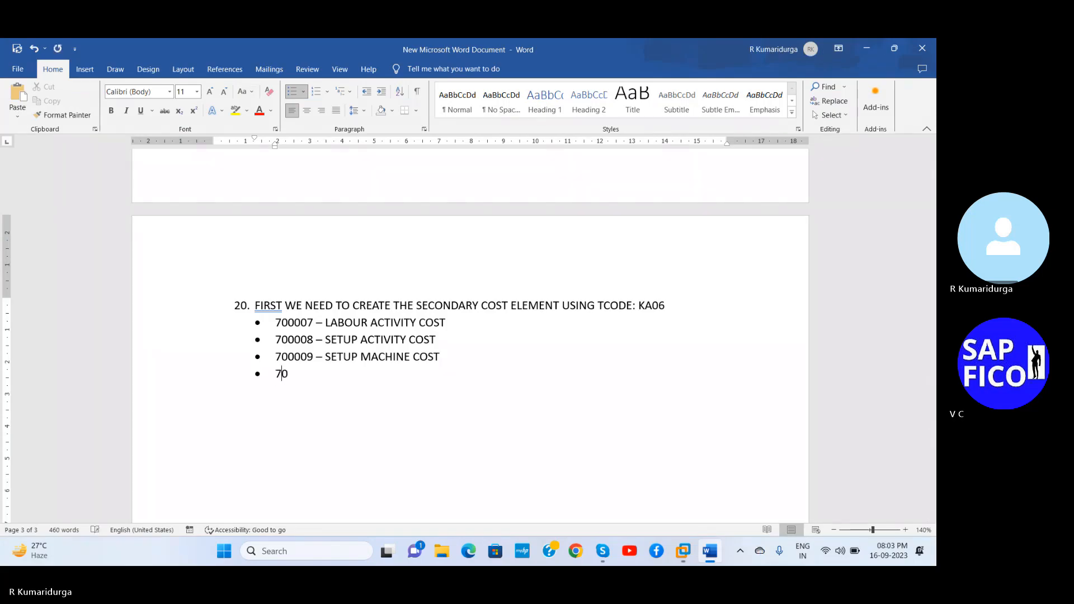
type("0010")
type(" -")
type(" CU")
type("TTING AC")
type("TIVI")
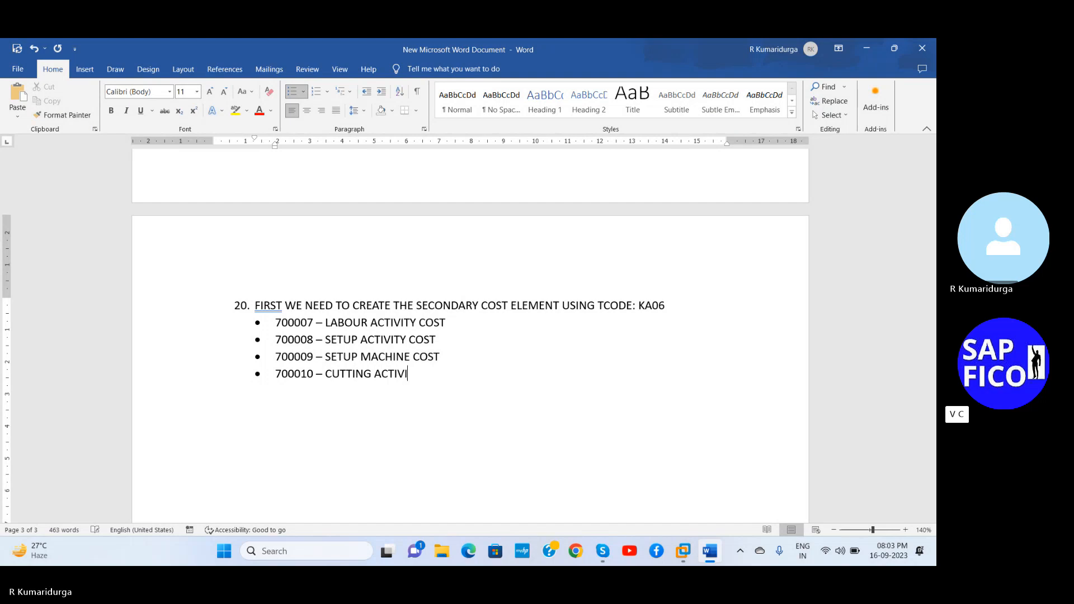
type("TY")
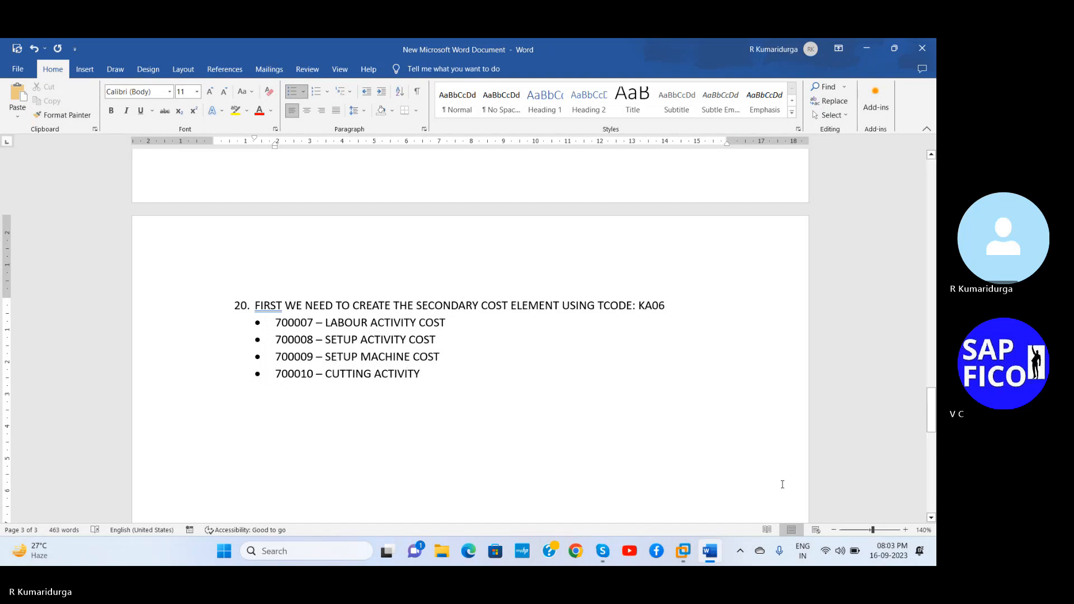
Step: Return to SAP and start creating cost element 700010 with the existing validity dates
mouse_move(705, 554)
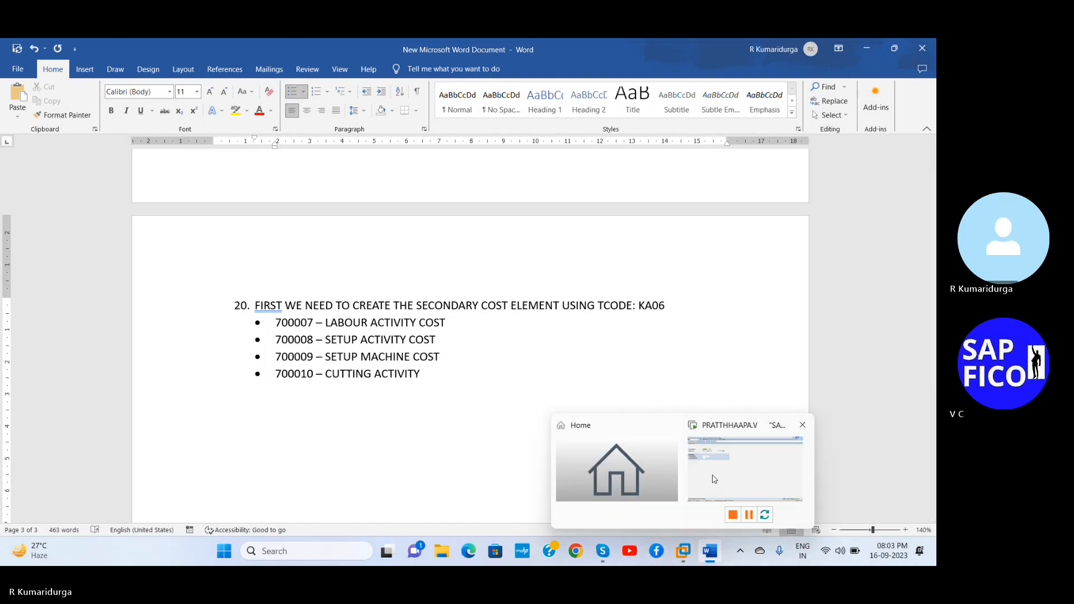
left_click(714, 479)
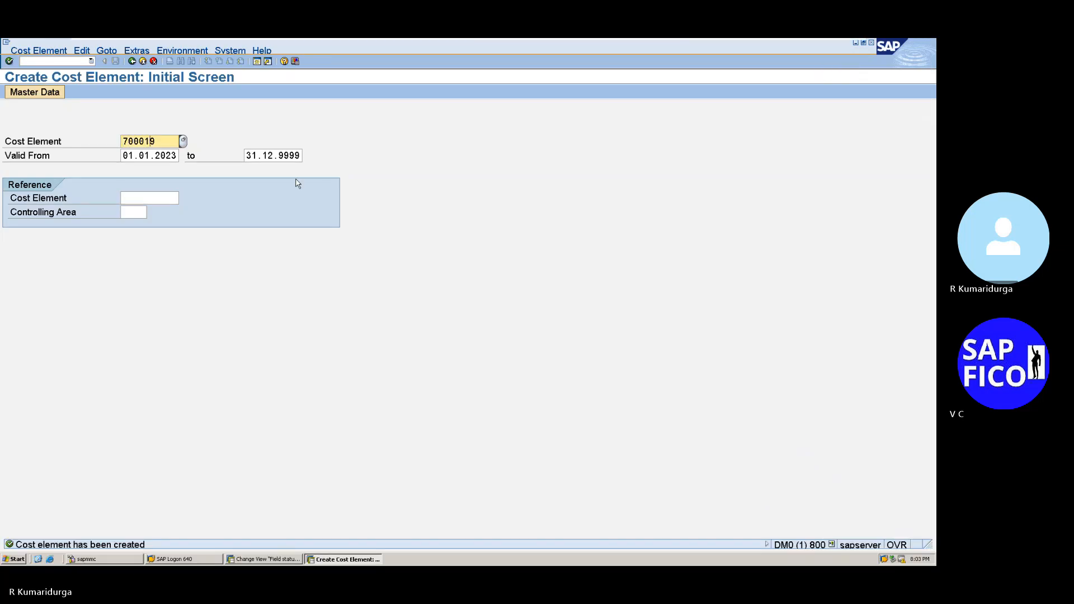
type("0")
key("Return")
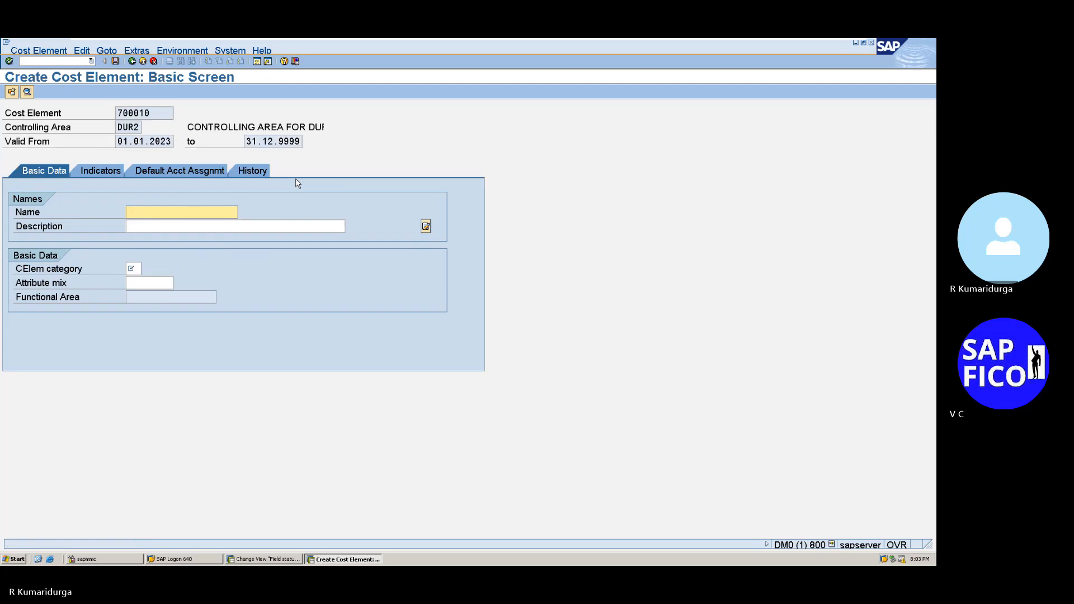
Step: Name cost element 700010 CUTTING ACTIVITY and copy the same text into its description
type("CUTTING ACTIVITY")
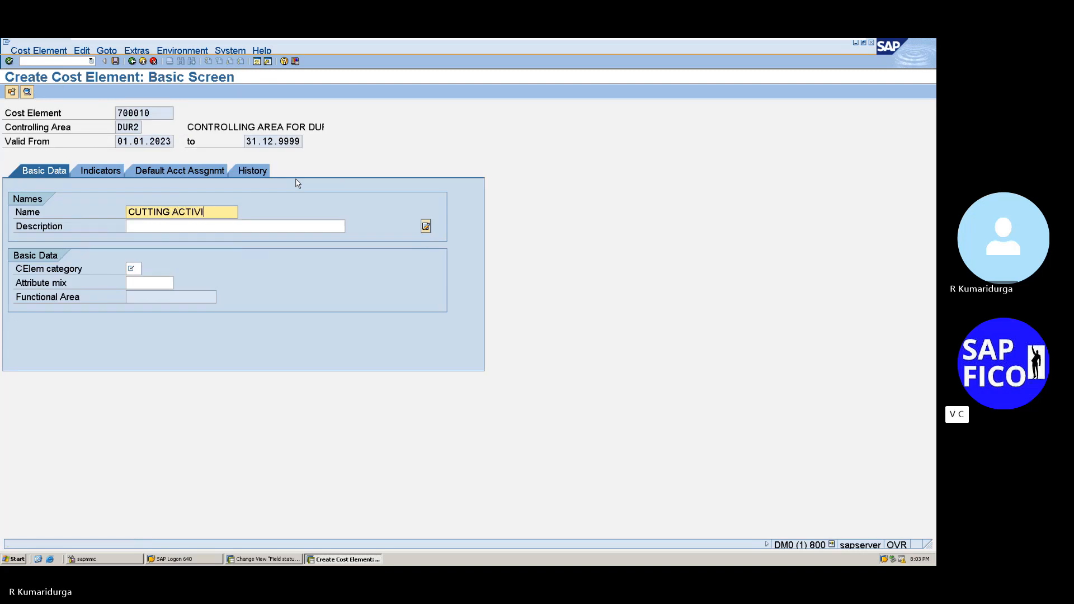
key("shift+Left")
key("shift+Left")
key("shift+Left")
key("shift+Left")
key("shift+Left")
key("shift+Left")
key("shift+Left")
key("shift+Left")
key("shift+Left")
key("shift+Left")
key("shift+Left")
key("shift+Left")
key("shift+Left")
key("shift+Left")
key("shift+Left")
key("shift+Left")
key("ctrl+c")
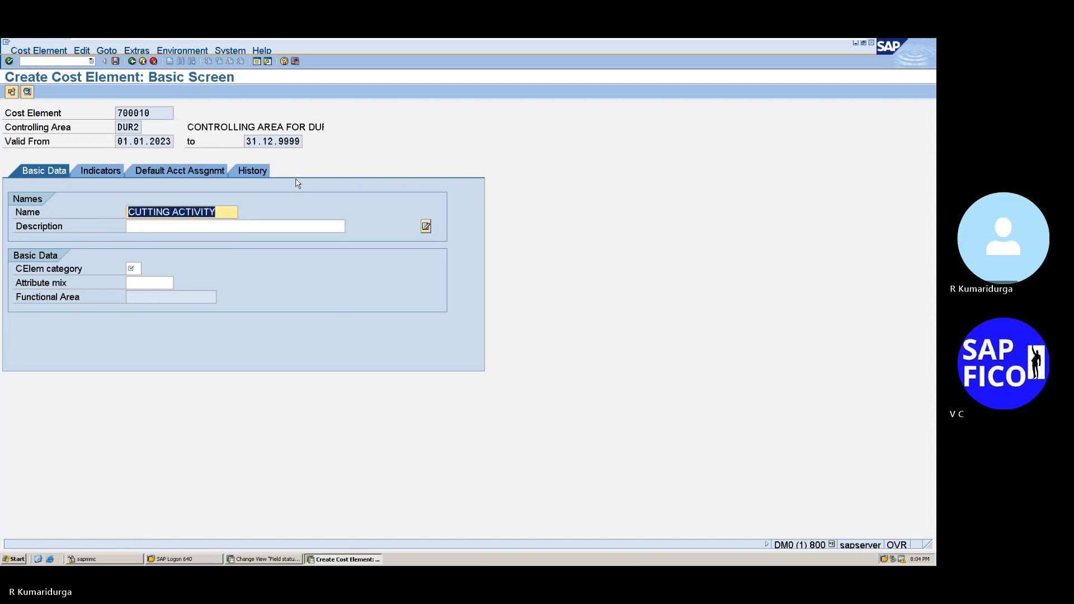
key("End")
key("Tab")
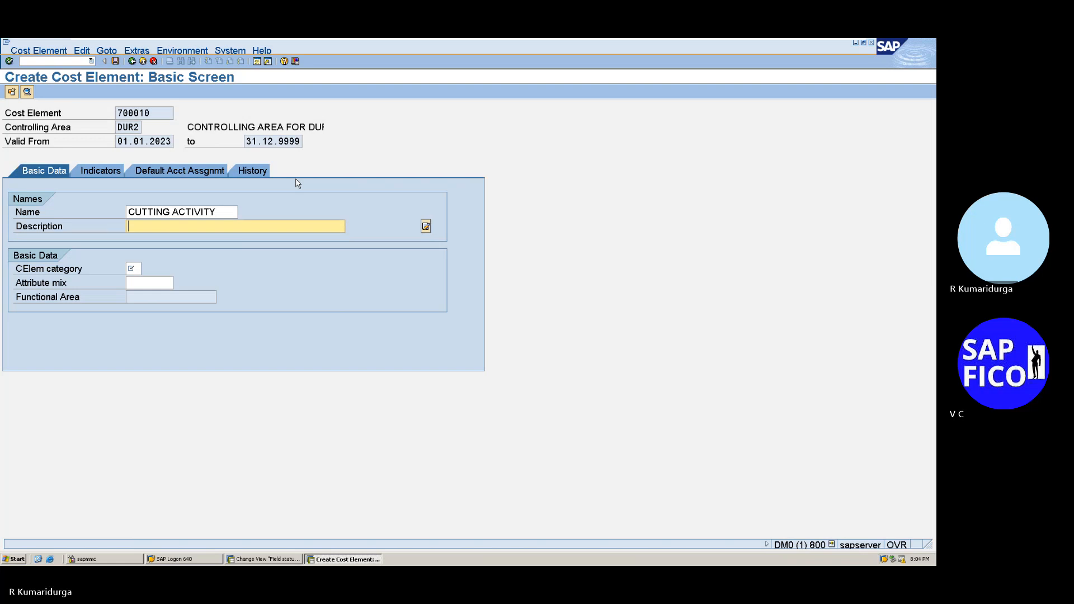
key("ctrl+v")
Step: Assign category 43 (Internal activity allocation) to cost element 700010 and save it
left_click(133, 269)
left_click(147, 268)
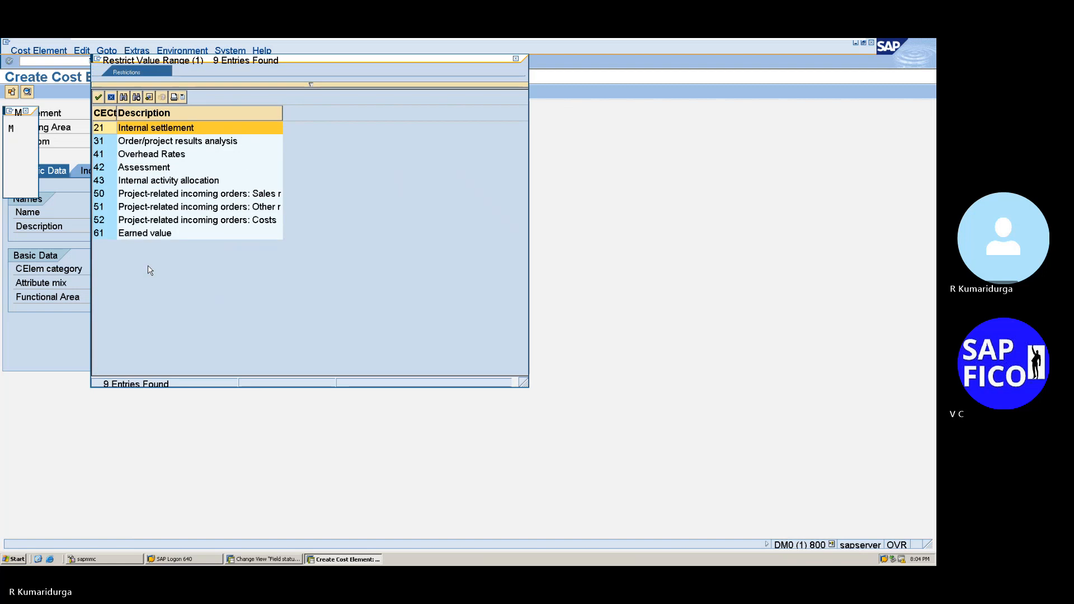
left_click(190, 185)
double_click(190, 180)
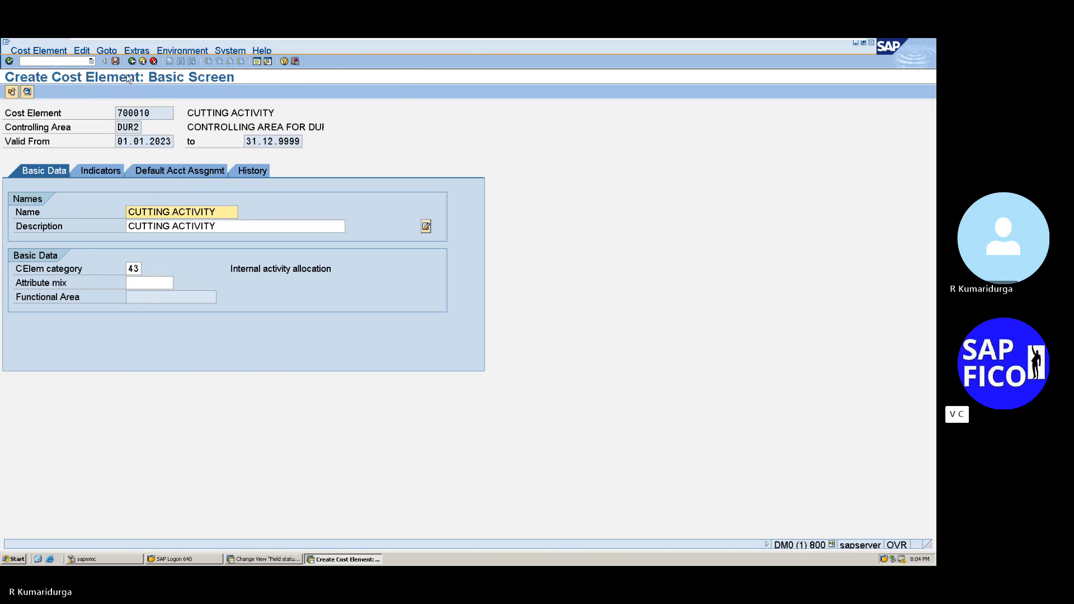
left_click(115, 61)
Step: Switch to the Word notes
mouse_move(662, 43)
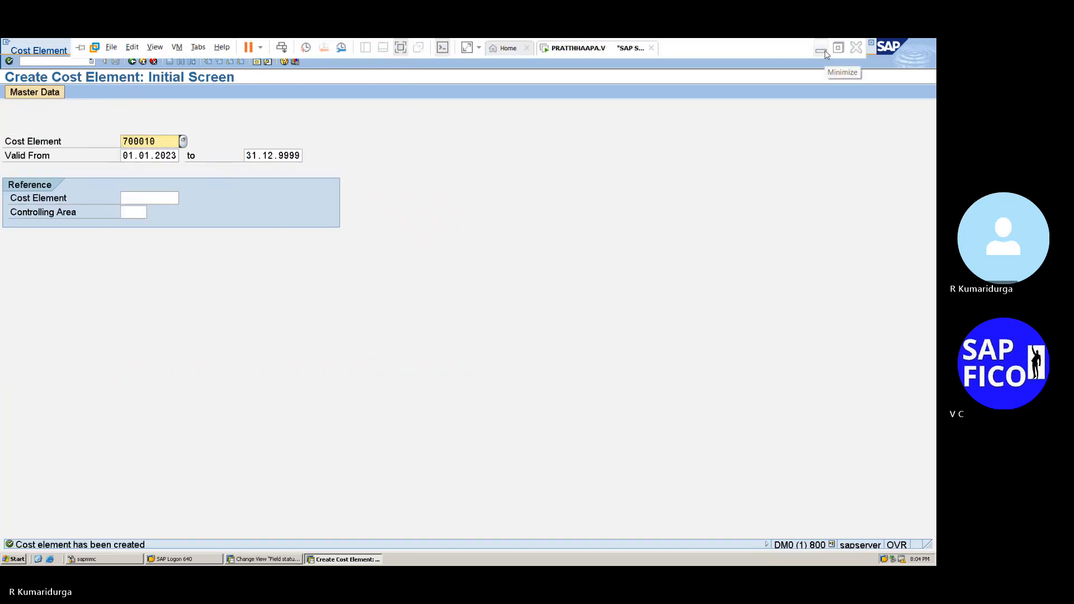
left_click(826, 53)
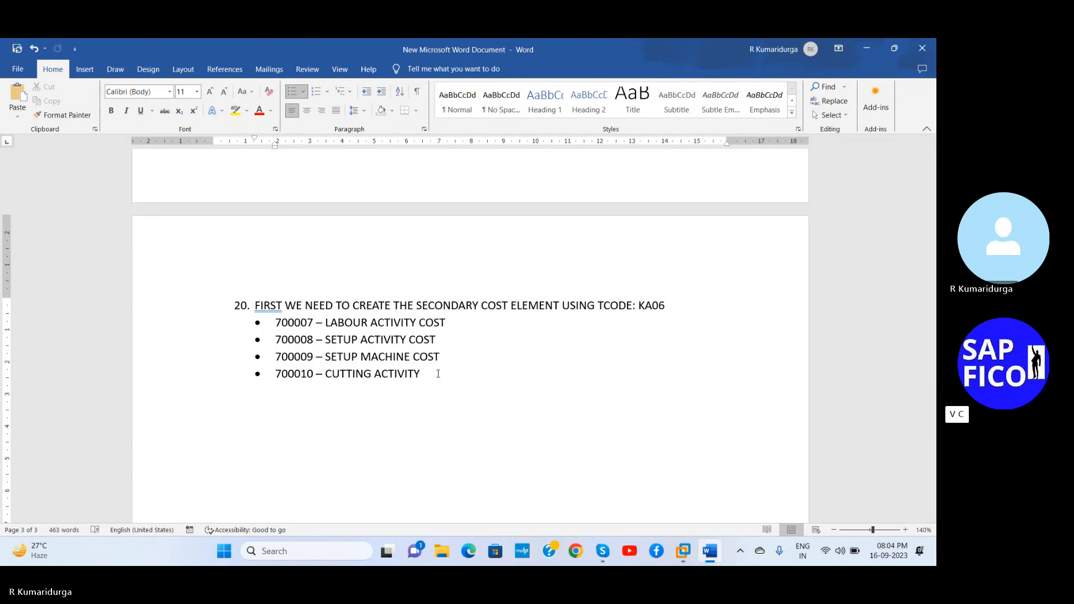
key("Return")
key("Return")
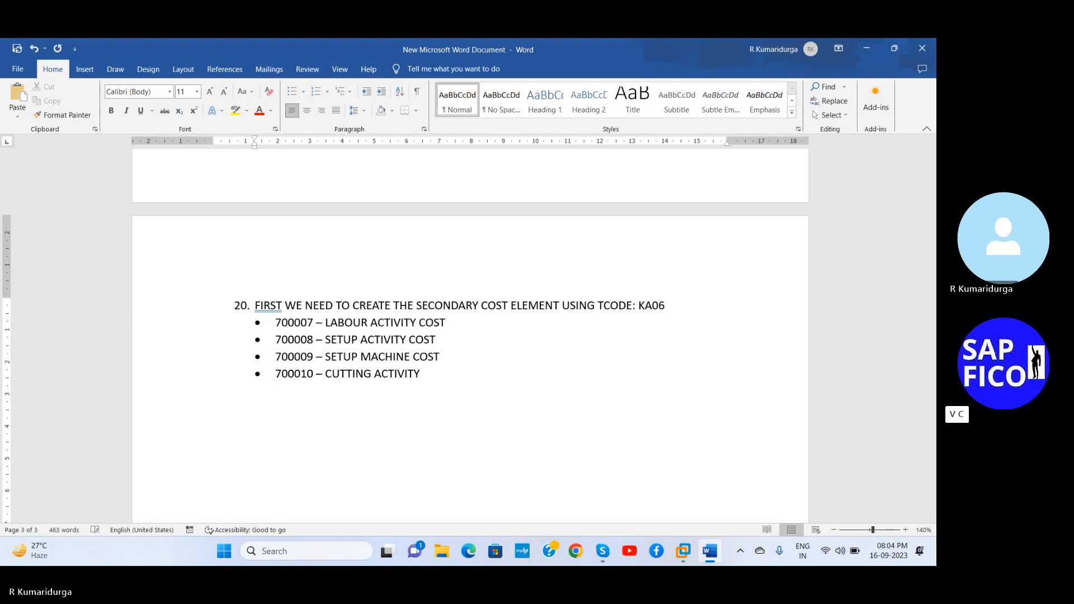
key("BackSpace")
type("21")
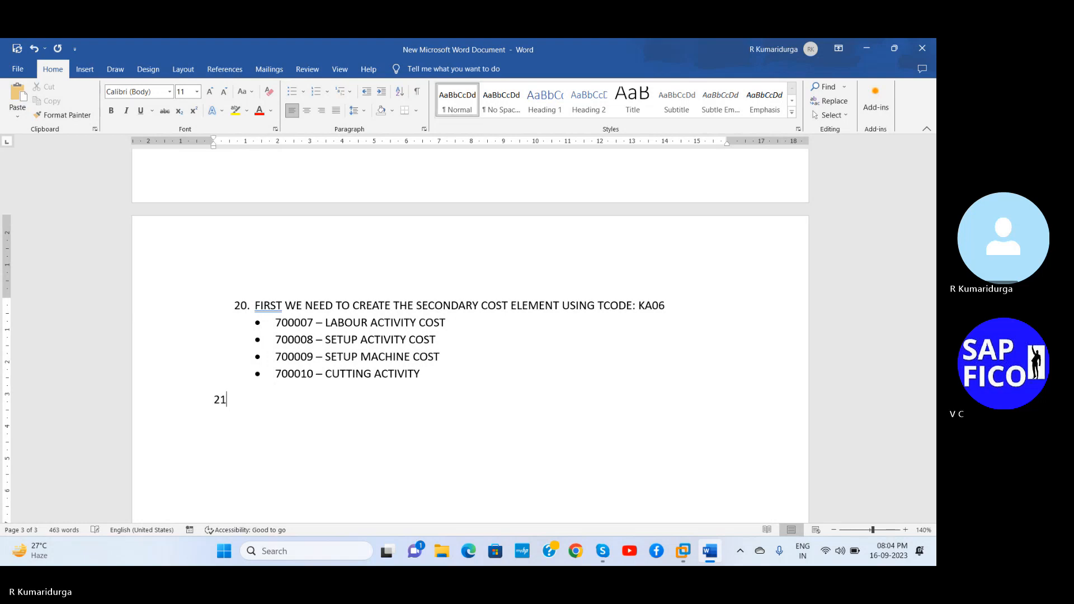
key("Return")
key("BackSpace")
key("BackSpace")
type("21")
key("BackSpace")
key("BackSpace")
key("BackSpace")
Step: End the bullet list and add numbered item 21 reading PERFORM ACTIVITY TYPE USING TCODE: KL01
key("Return")
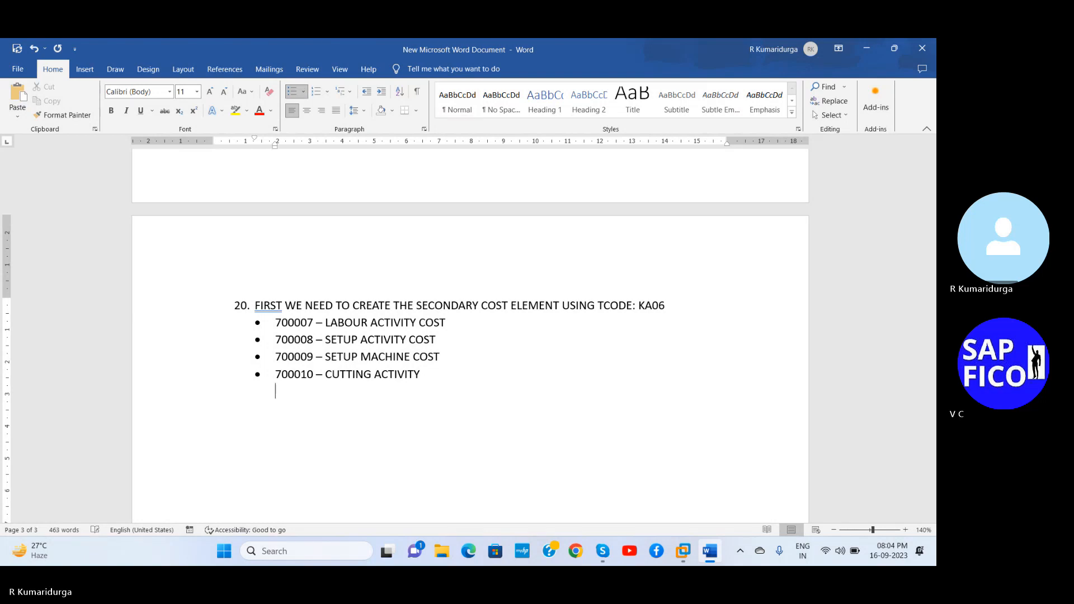
key("Return")
key("BackSpace")
type("21")
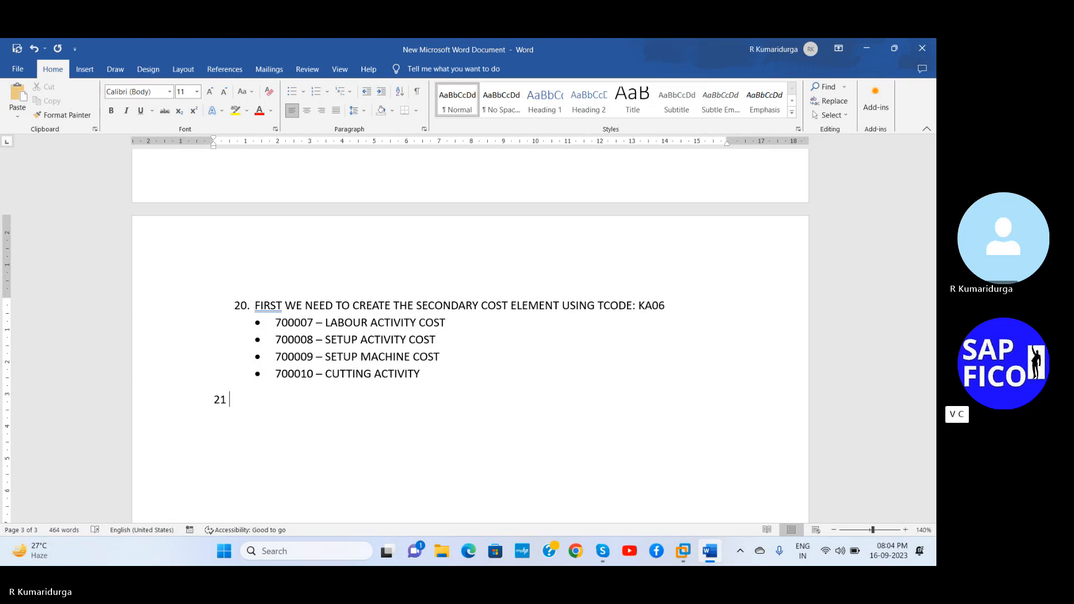
key("BackSpace")
key("BackSpace")
key("BackSpace")
type("21. PER")
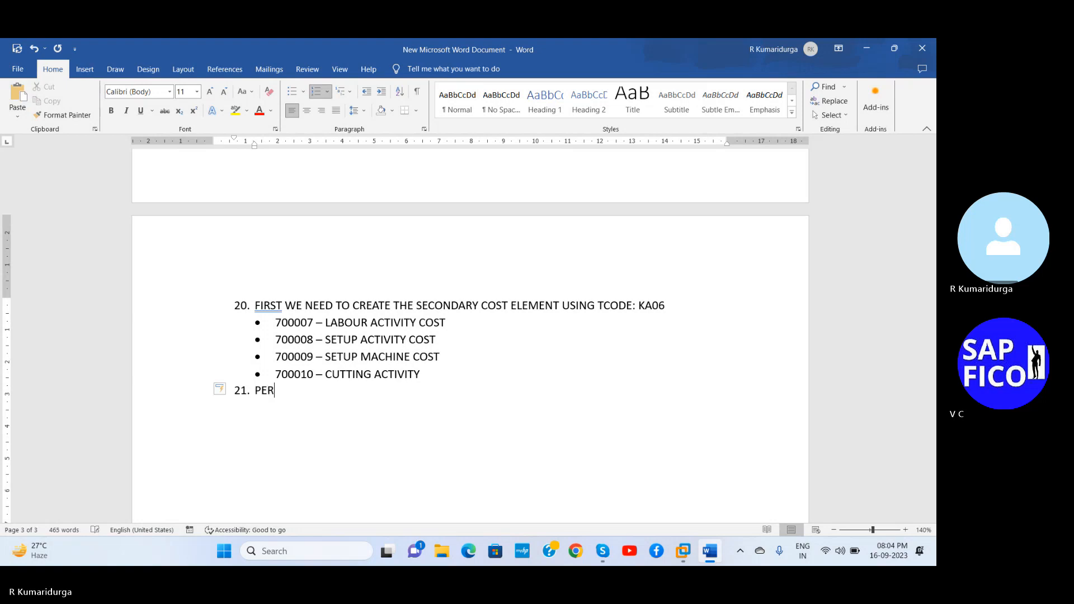
type("FORME")
key("BackSpace")
type("ACTIVITY TYPE:")
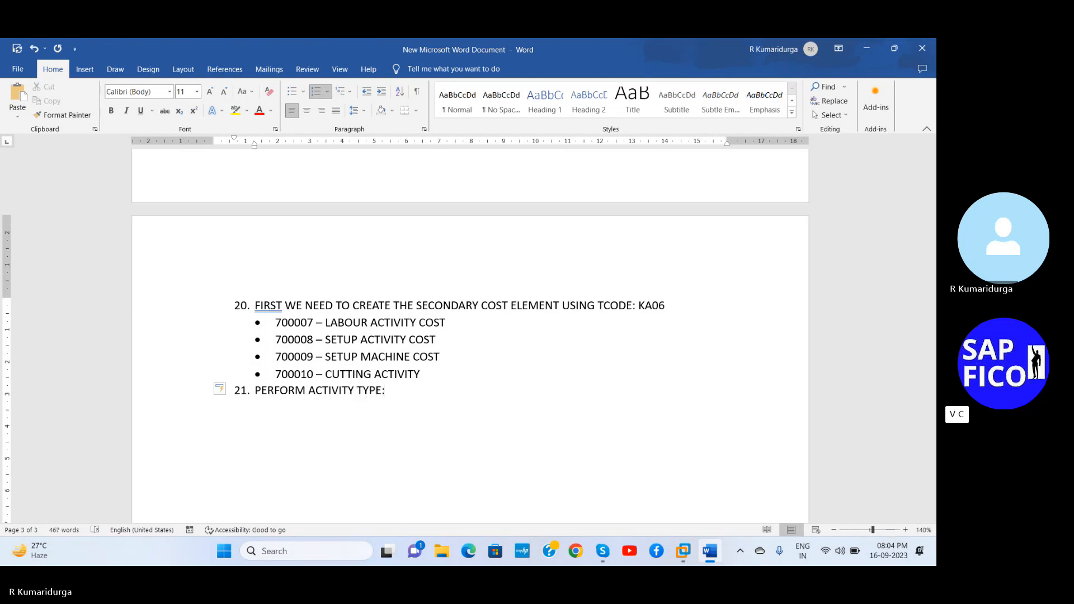
key("BackSpace")
type("USING T")
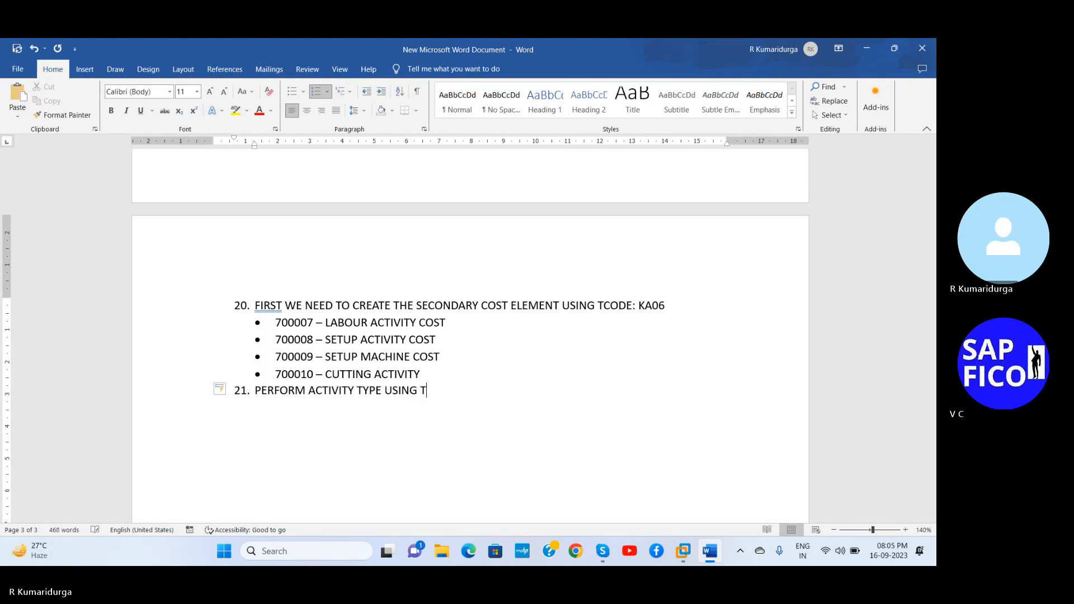
type("CODE: KL01")
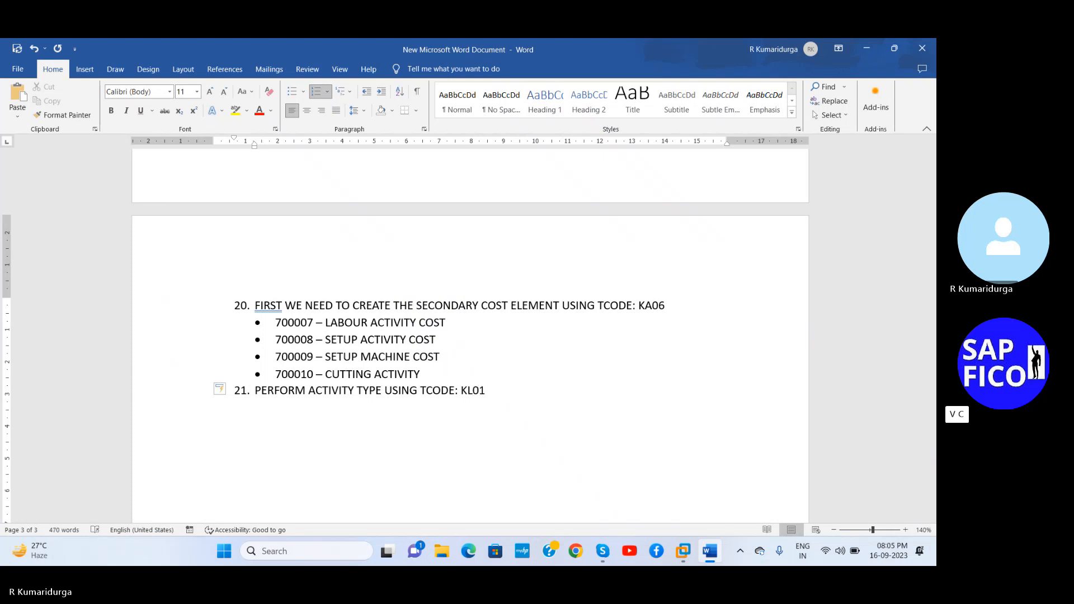
Step: Return to SAP and open activity type creation with transaction code KL01
left_click(682, 550)
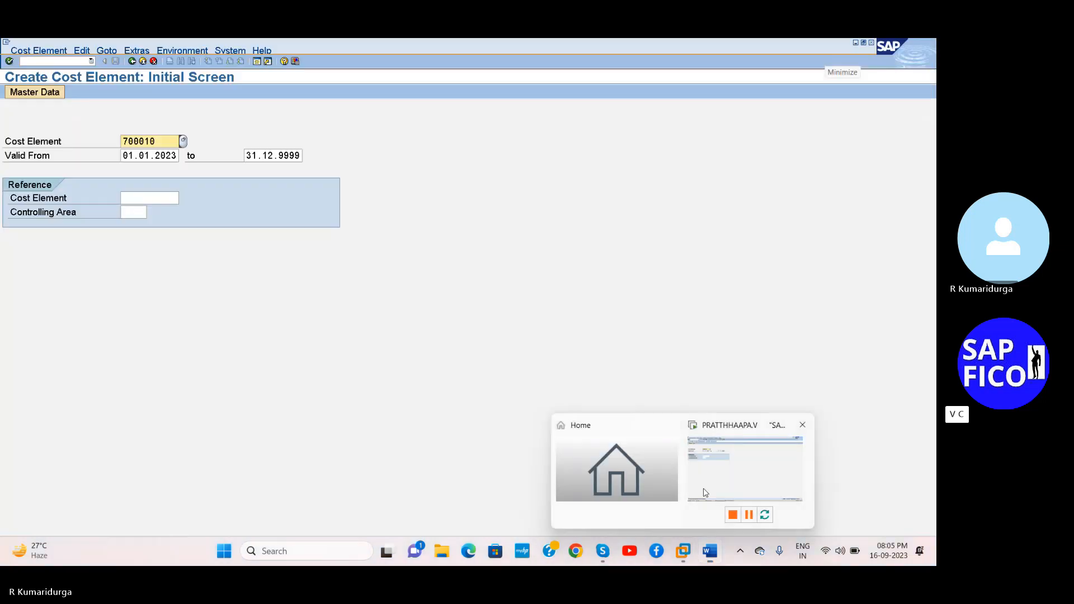
left_click(706, 493)
left_click(49, 61)
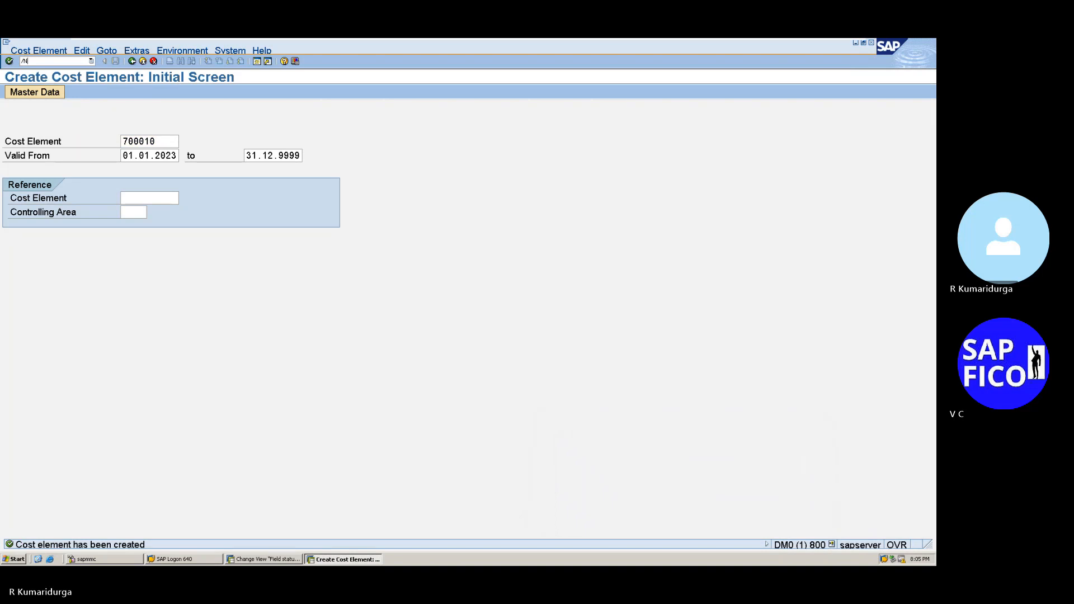
type("/NKL01")
key("Return")
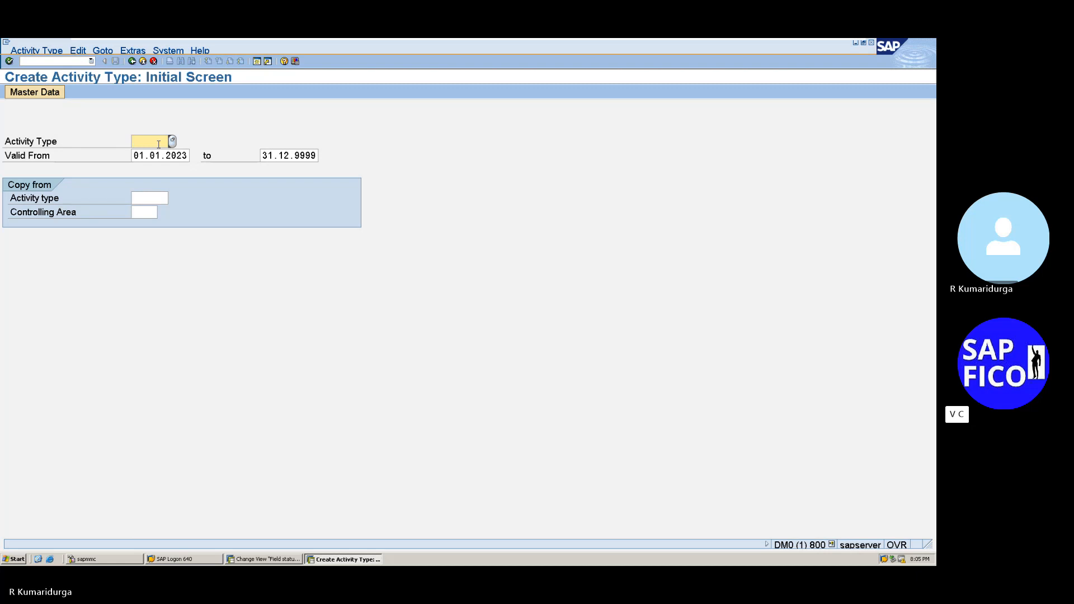
Step: Start creating activity type 330101 with the existing validity dates and name it SETUP ACTIVITY
type("330101")
key("Return")
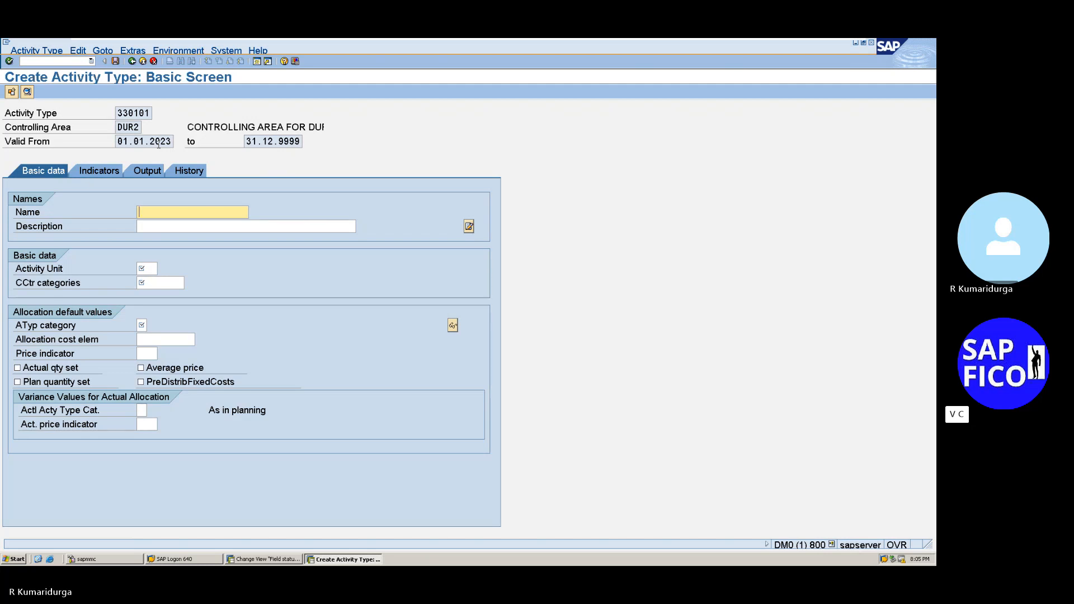
type("SETUP ACTIVITY")
key("Tab")
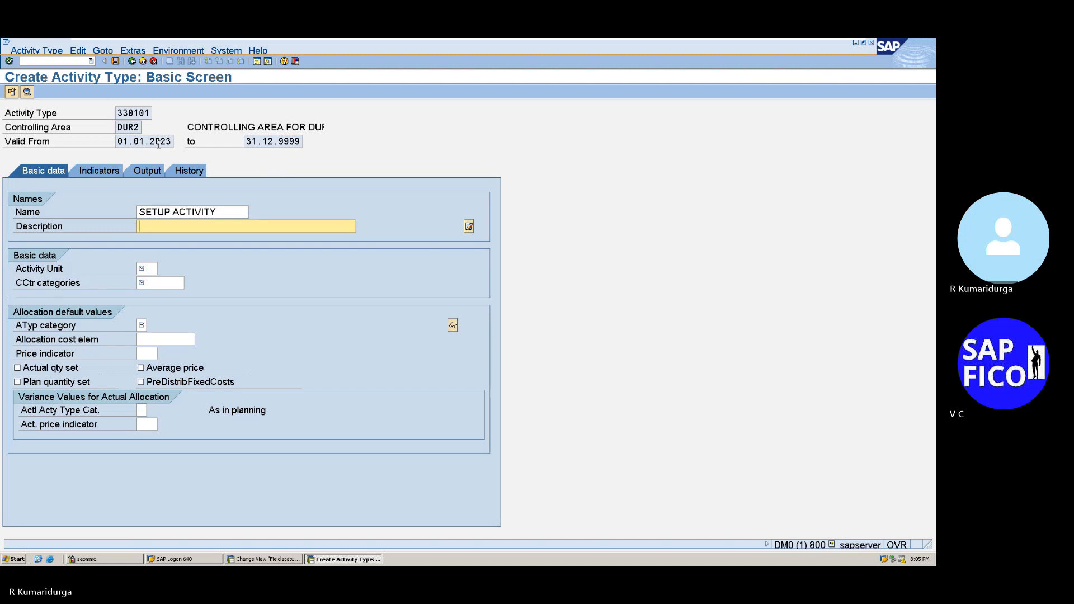
Step: Copy the name SETUP ACTIVITY of activity type 330101 into its description
key("shift+Tab")
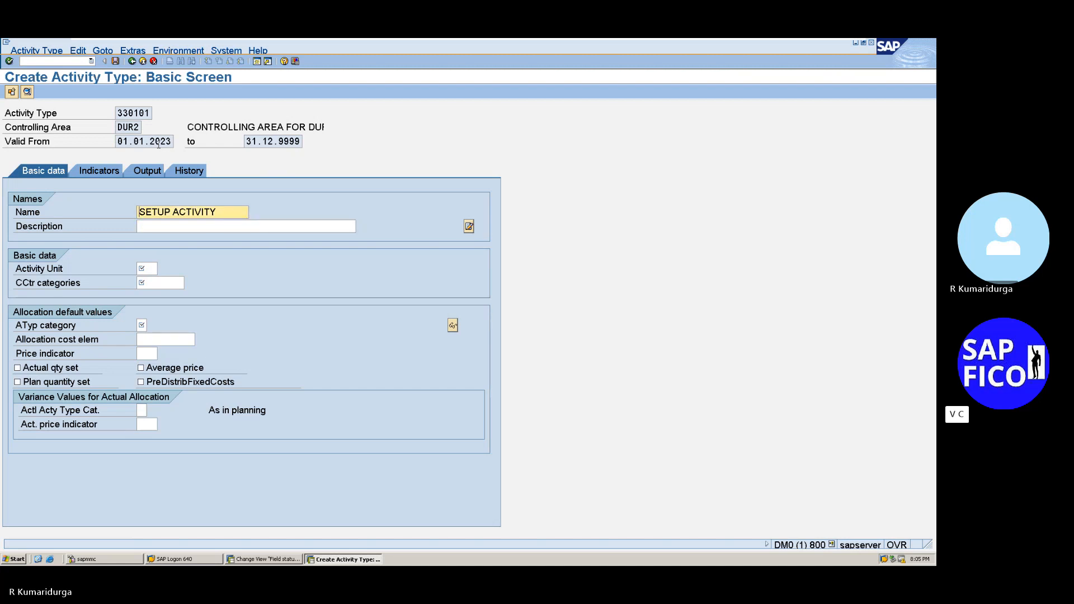
key("shift+Right")
key("shift+Right")
key("shift+Right")
key("shift+Right")
key("shift+Right")
key("shift+Right")
key("shift+Right")
key("shift+Right")
key("shift+Right")
key("shift+Right")
key("shift+Right")
key("shift+Right")
key("shift+Right")
key("shift+Right")
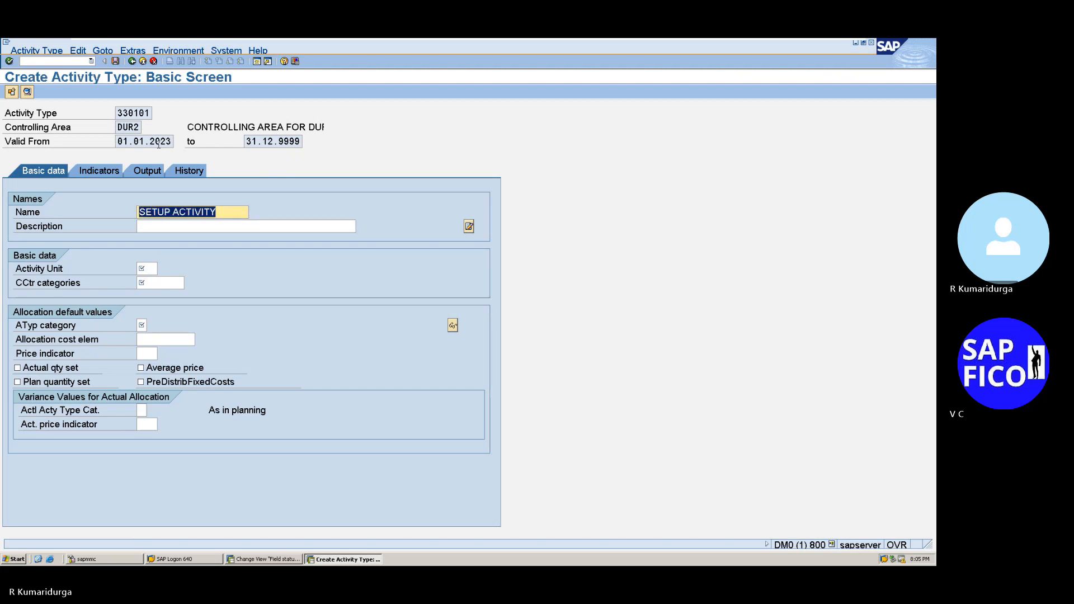
key("ctrl+c")
key("Tab")
key("ctrl+v")
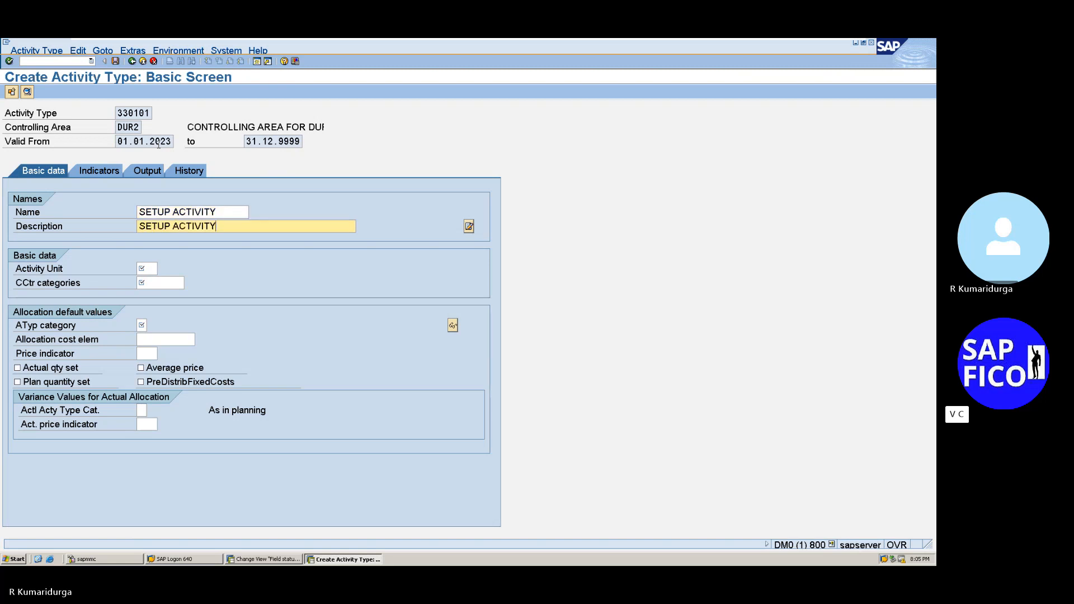
Step: Set the activity unit of activity type 330101 to HR (Hours) from the list of measurement units
left_click(154, 269)
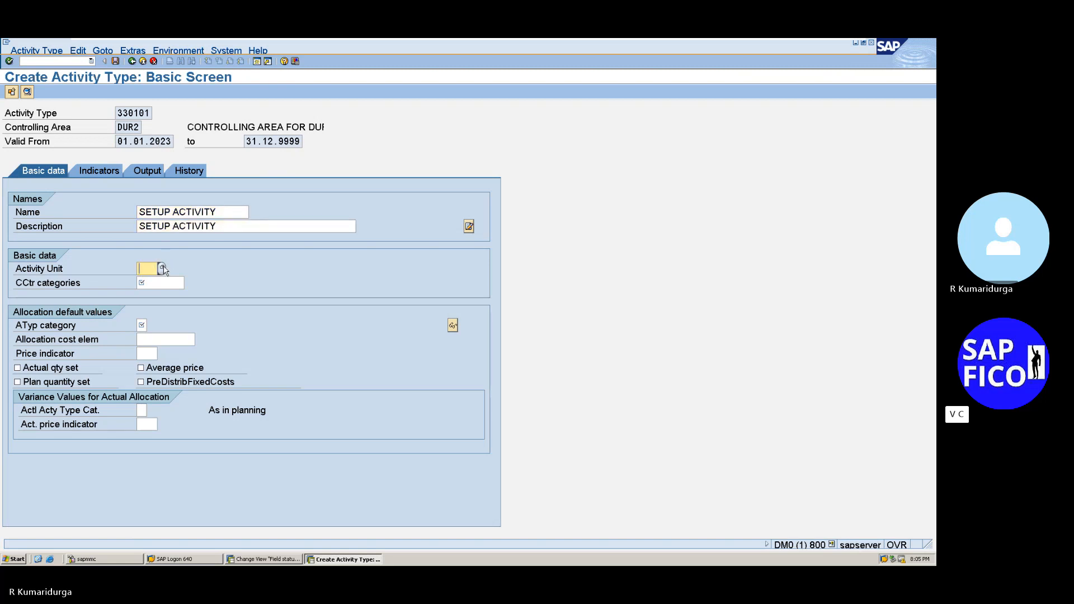
left_click(162, 269)
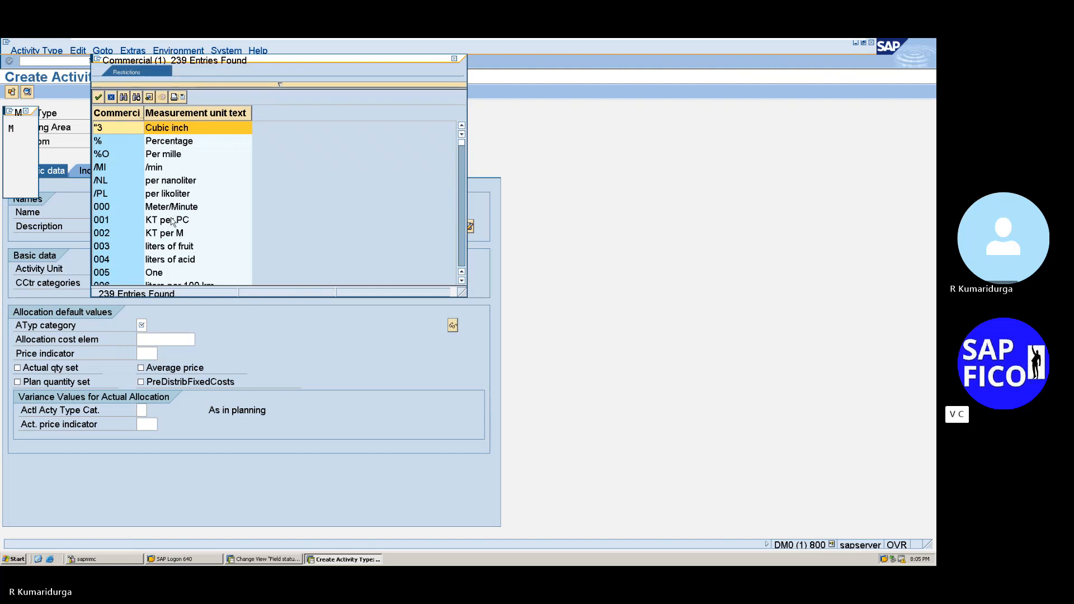
scroll(171, 222, "down", 5)
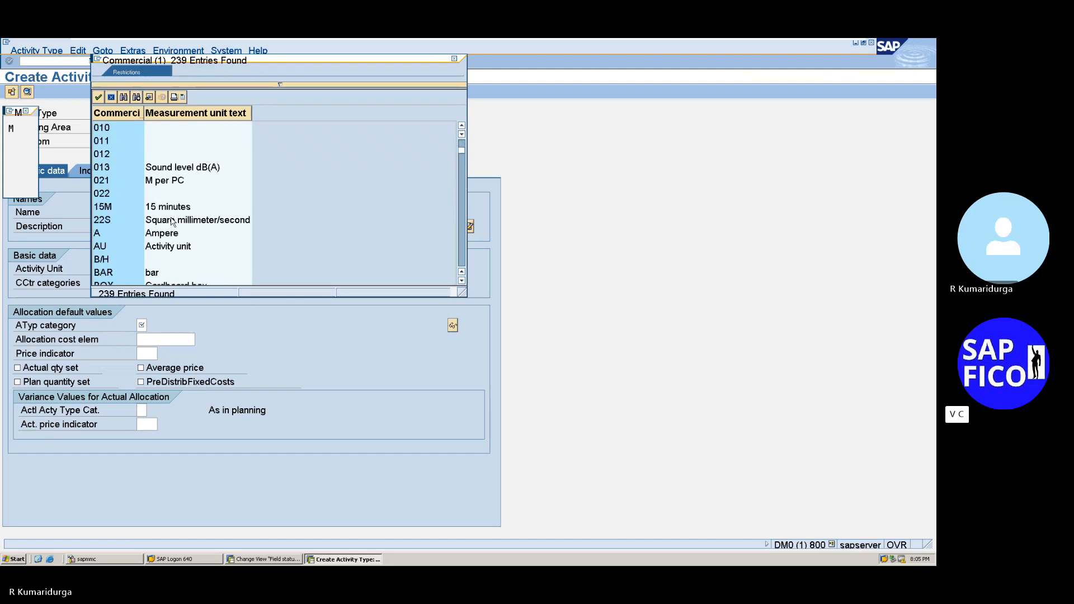
scroll(172, 221, "down", 5)
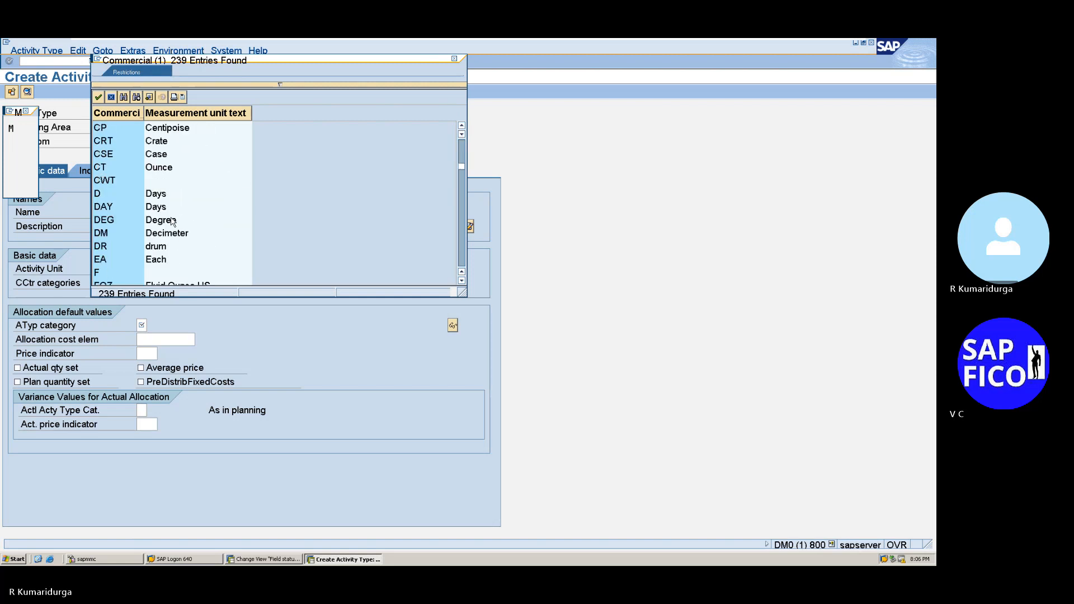
scroll(172, 221, "down", 6)
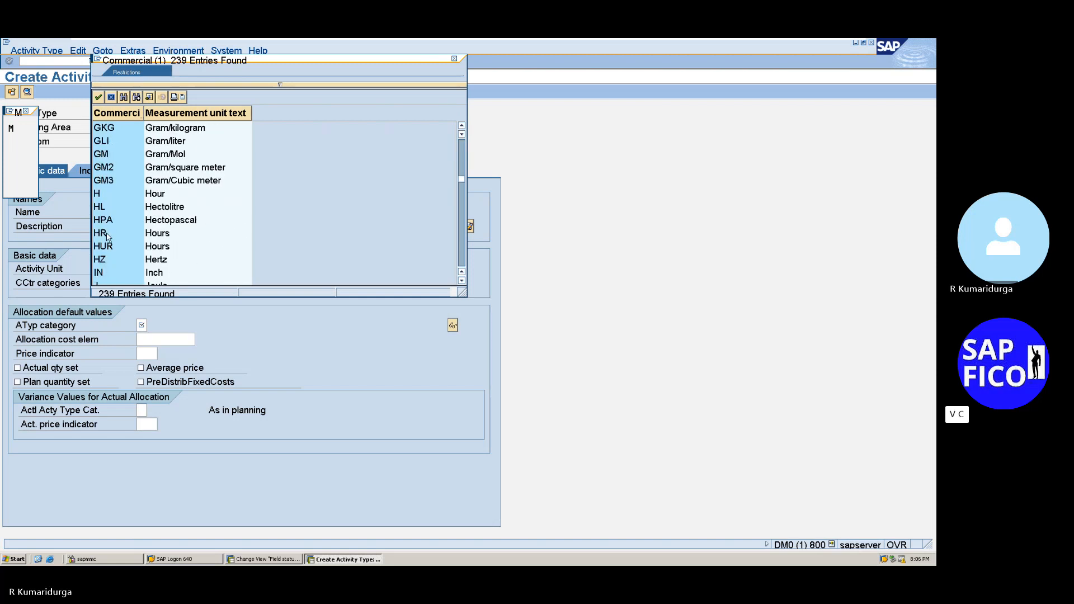
left_click(111, 236)
double_click(110, 234)
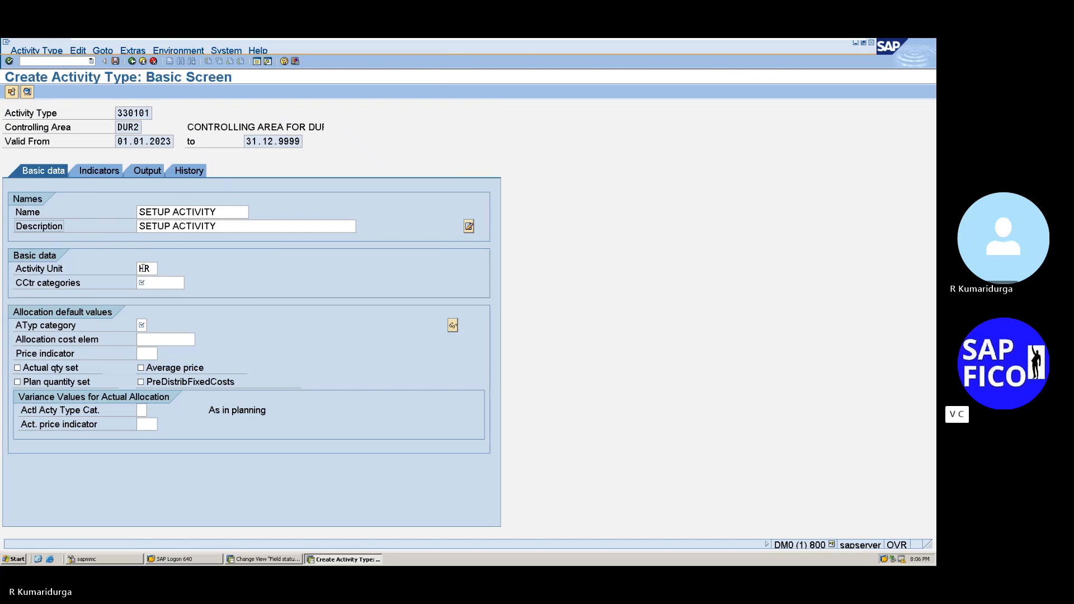
Step: Set the cost center categories of activity type 330101 to * (all cost center categories)
left_click(144, 284)
left_click(188, 285)
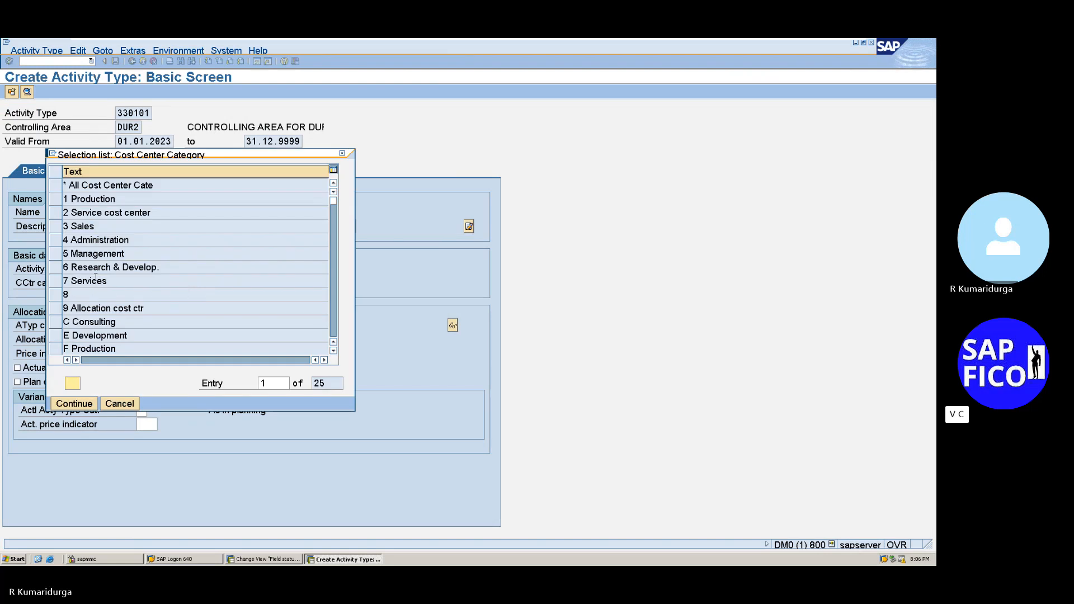
left_click(140, 187)
double_click(141, 187)
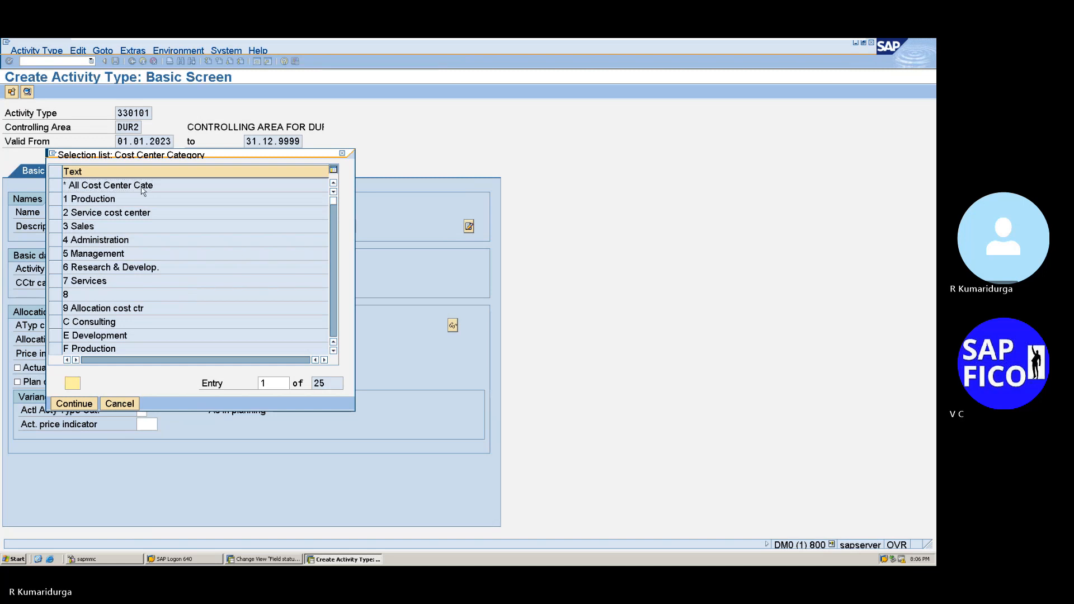
left_click(107, 185)
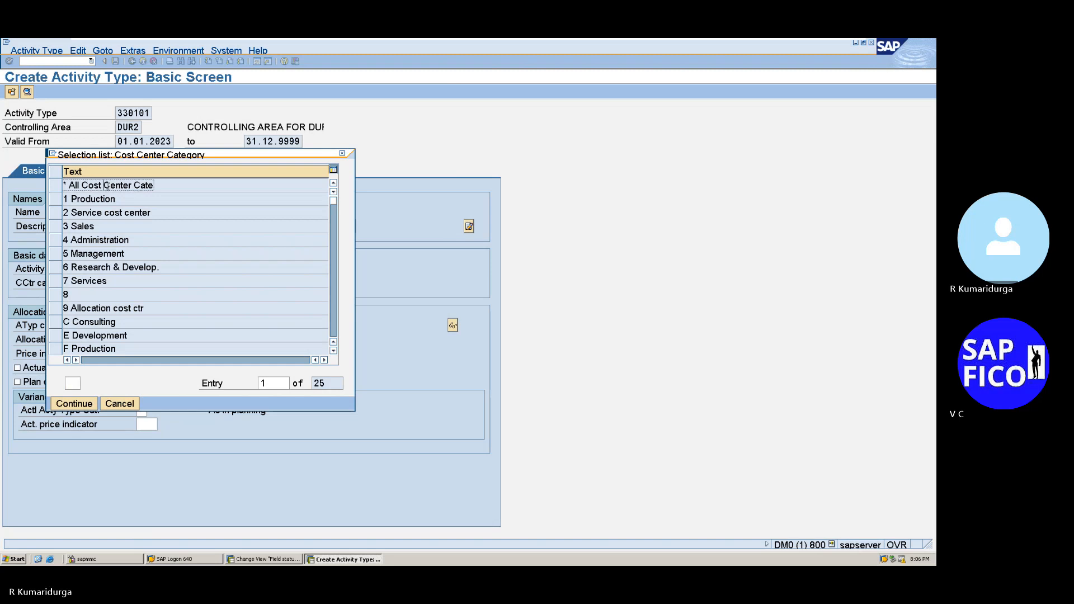
left_click(89, 405)
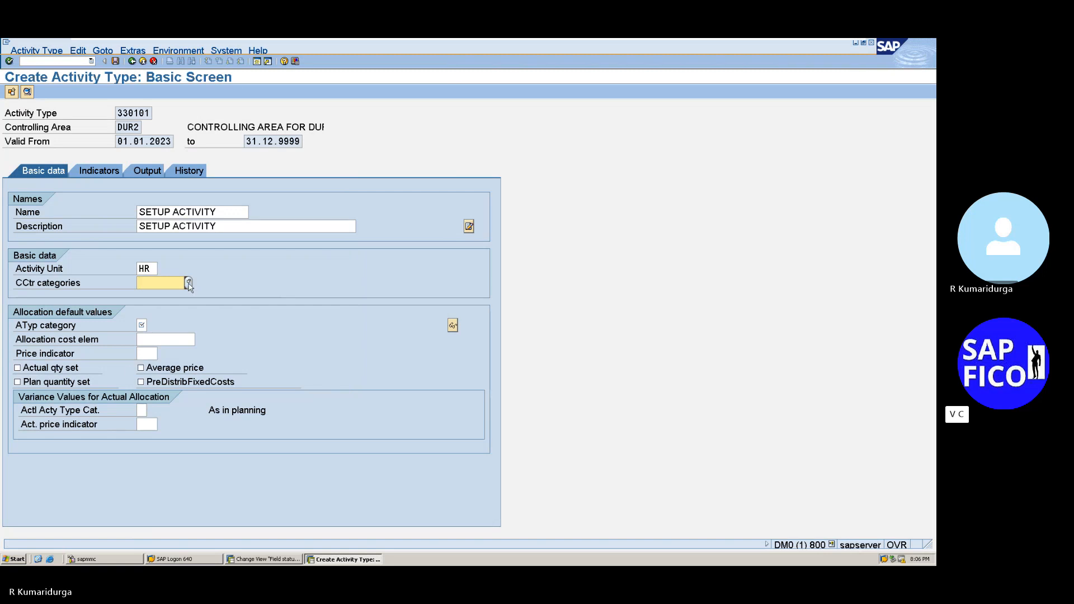
left_click(190, 283)
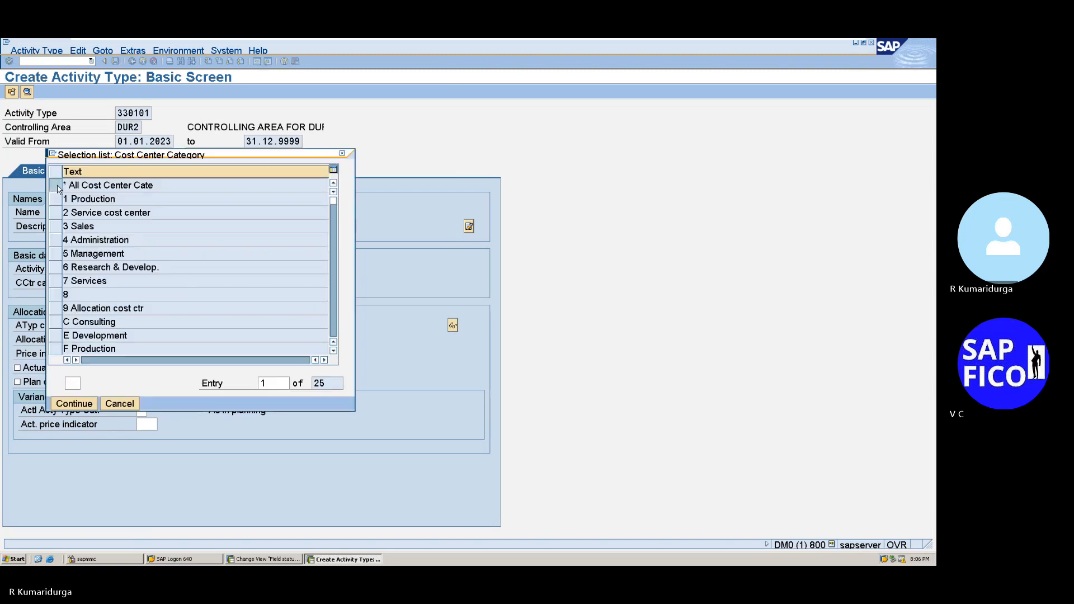
left_click(58, 188)
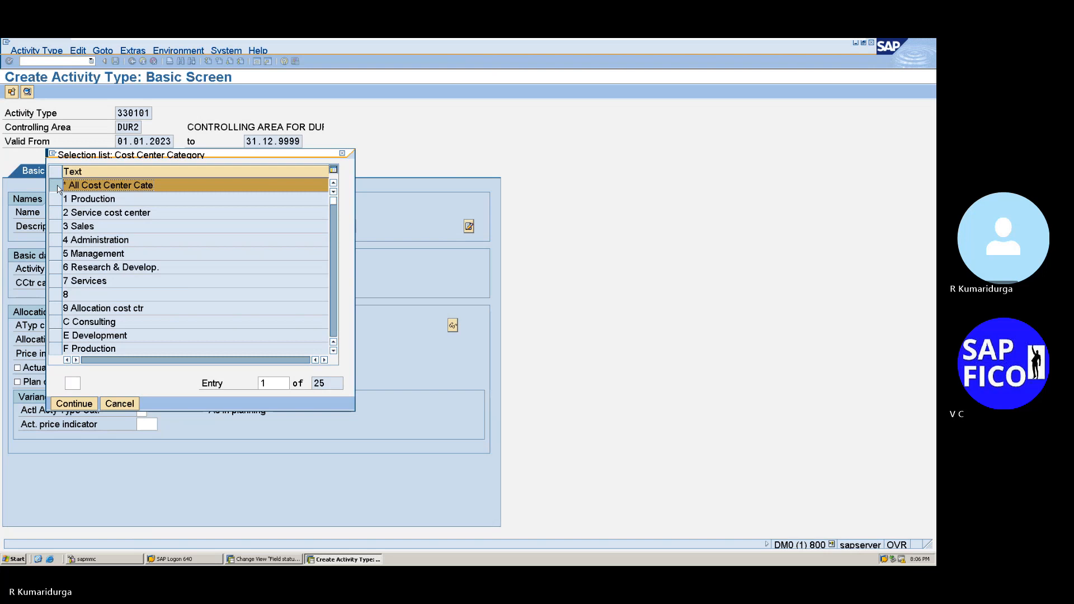
left_click(84, 405)
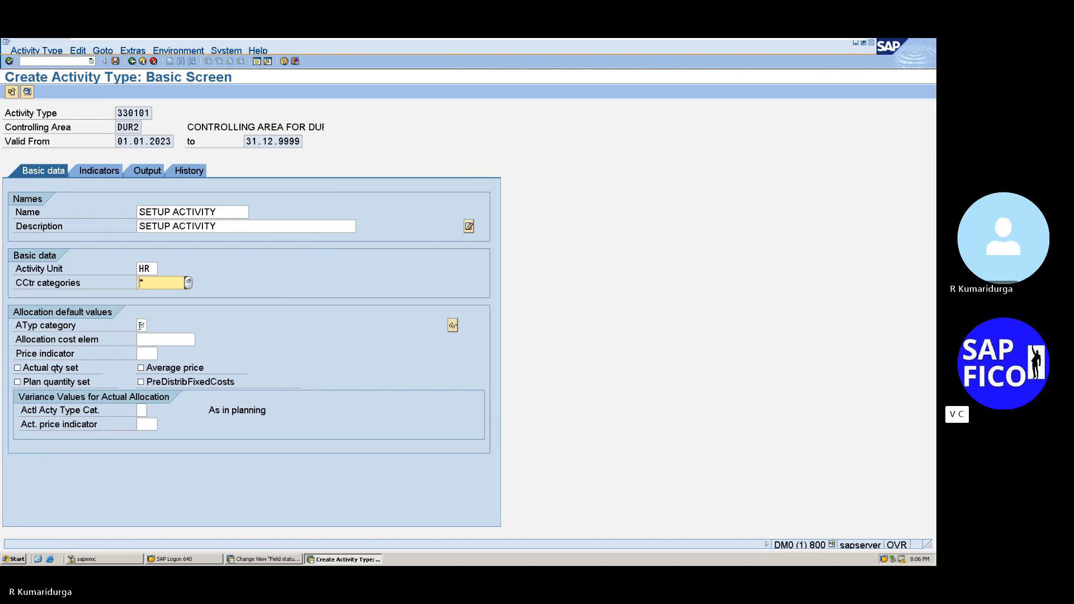
Step: Set the activity type category to 1 (Manual entry, manual allocation) and the allocation cost element to 700008 SETUP ACTIVITY COST
left_click(141, 325)
left_click(151, 326)
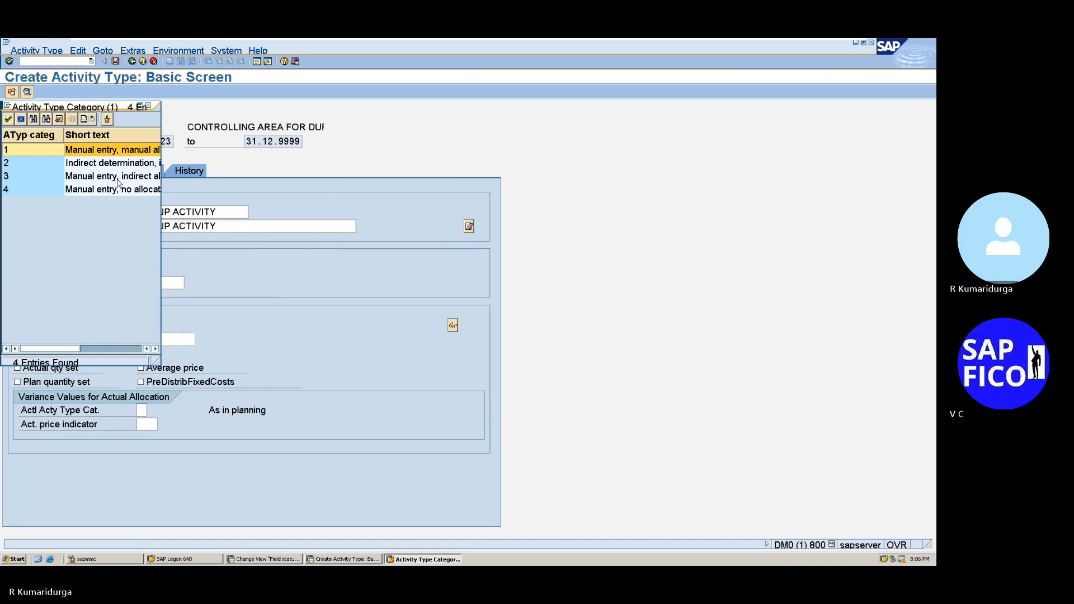
double_click(139, 151)
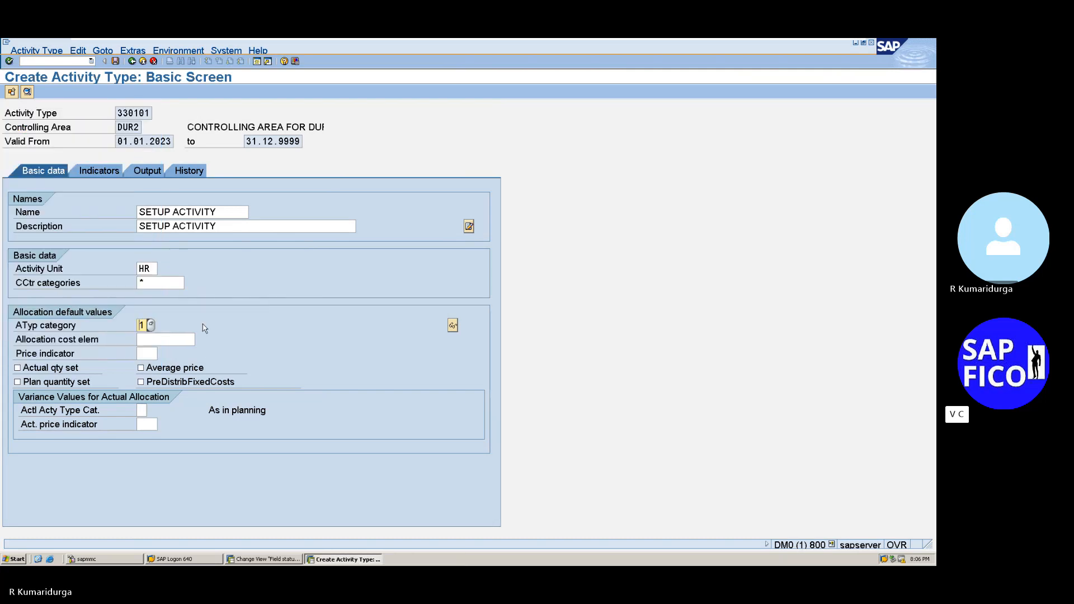
left_click(148, 340)
left_click(201, 341)
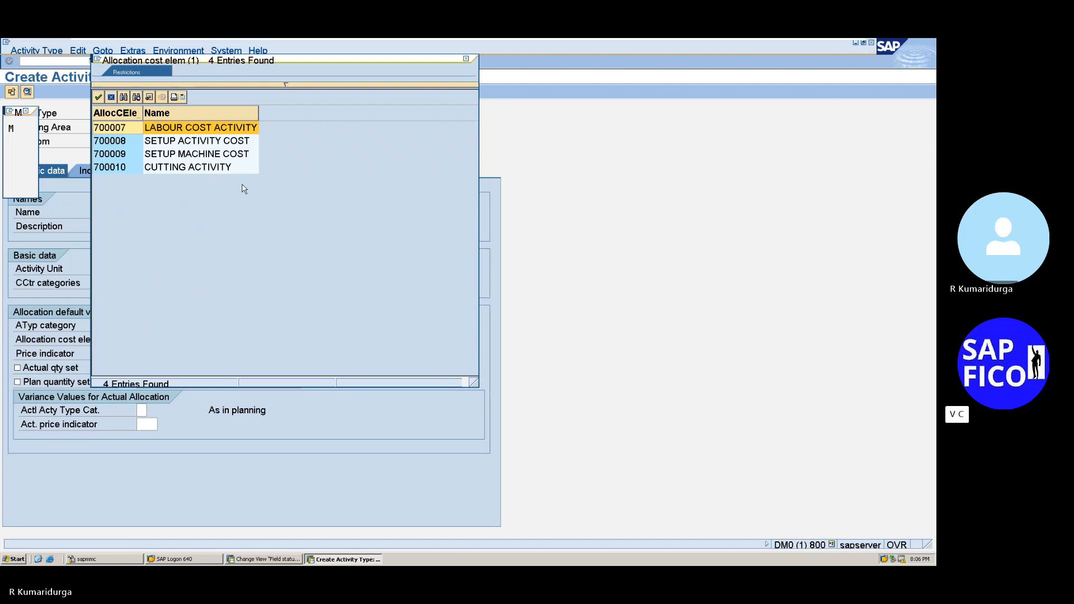
left_click(207, 141)
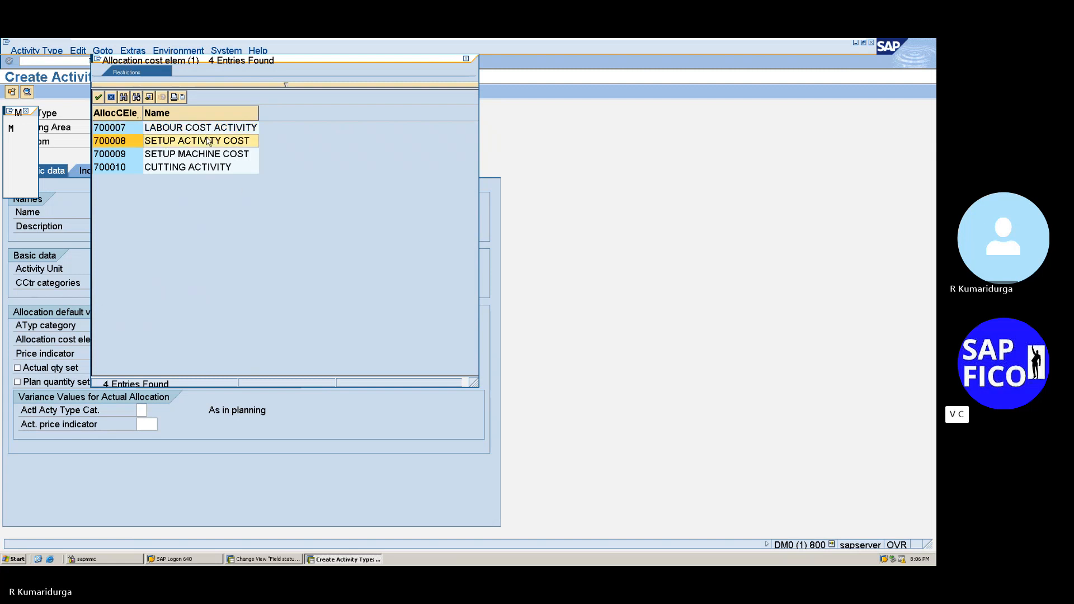
double_click(243, 145)
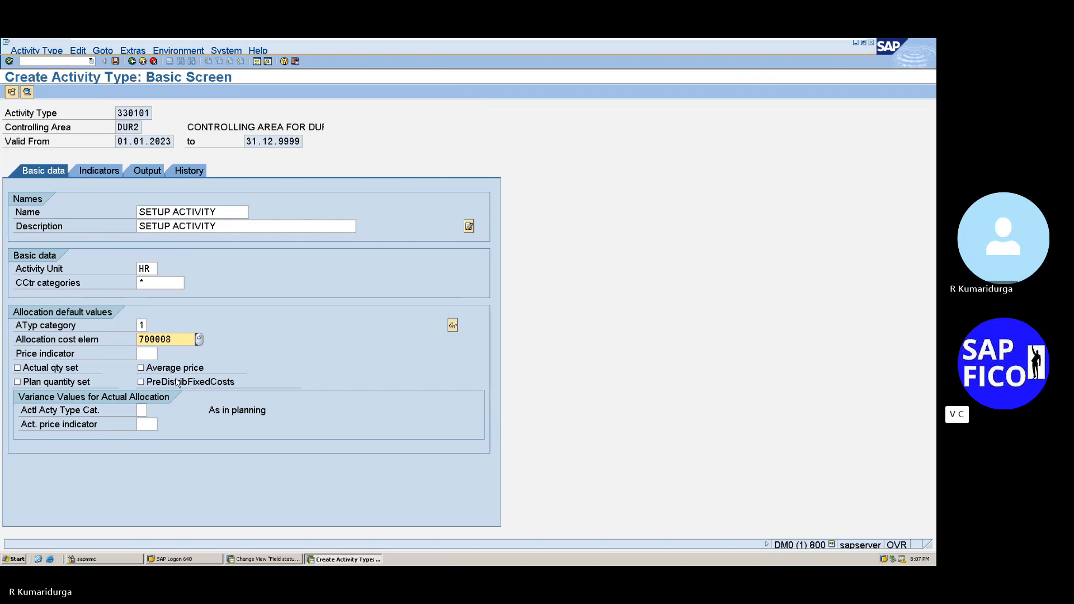
Step: Set the price indicator to 1, Plan price, automatically based on activity
left_click(148, 354)
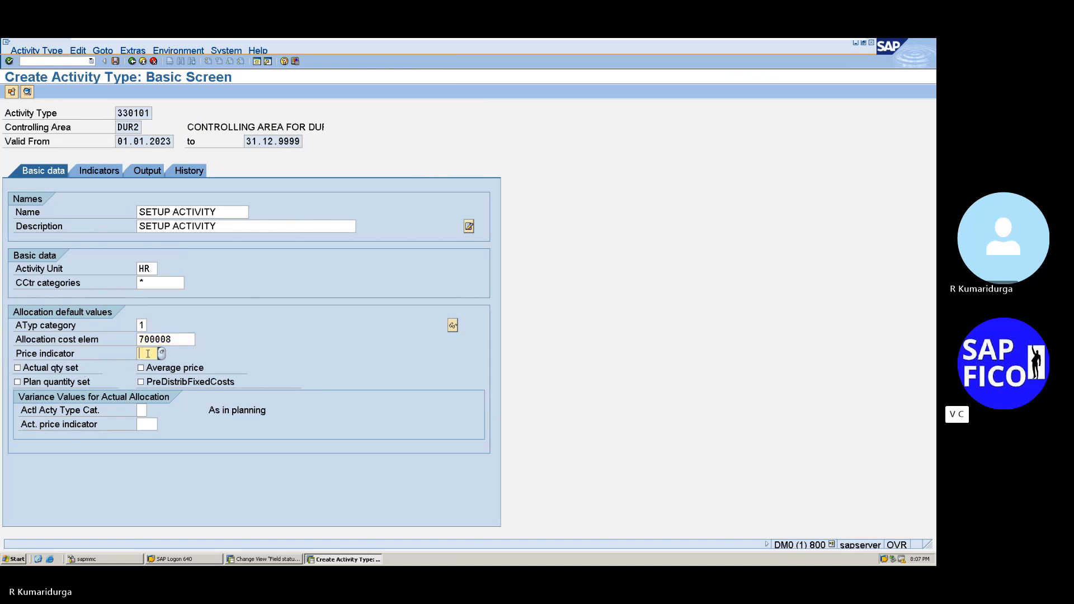
left_click(162, 354)
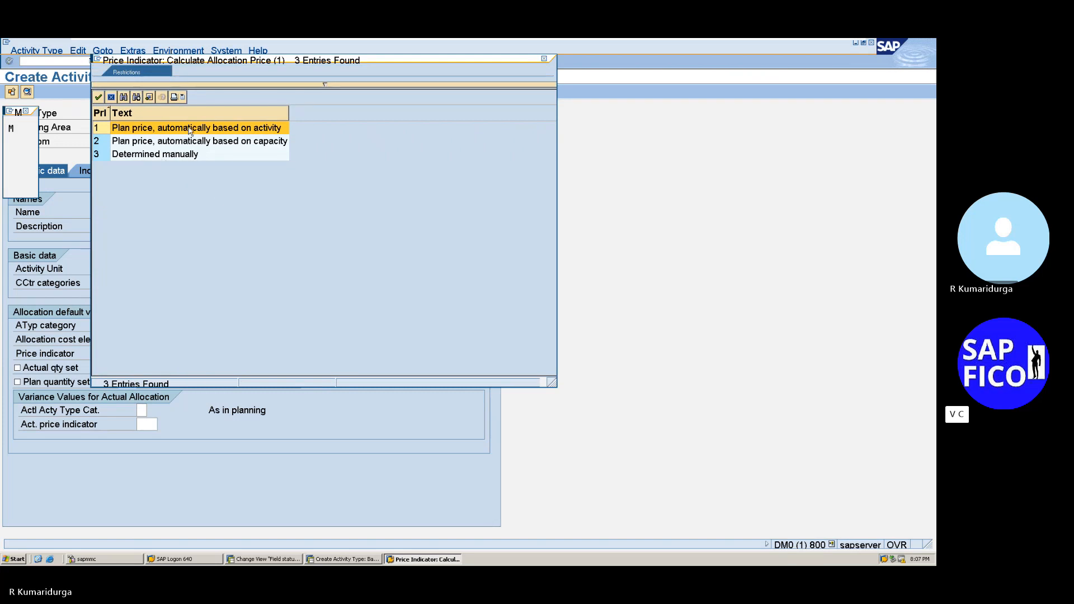
left_click(223, 129)
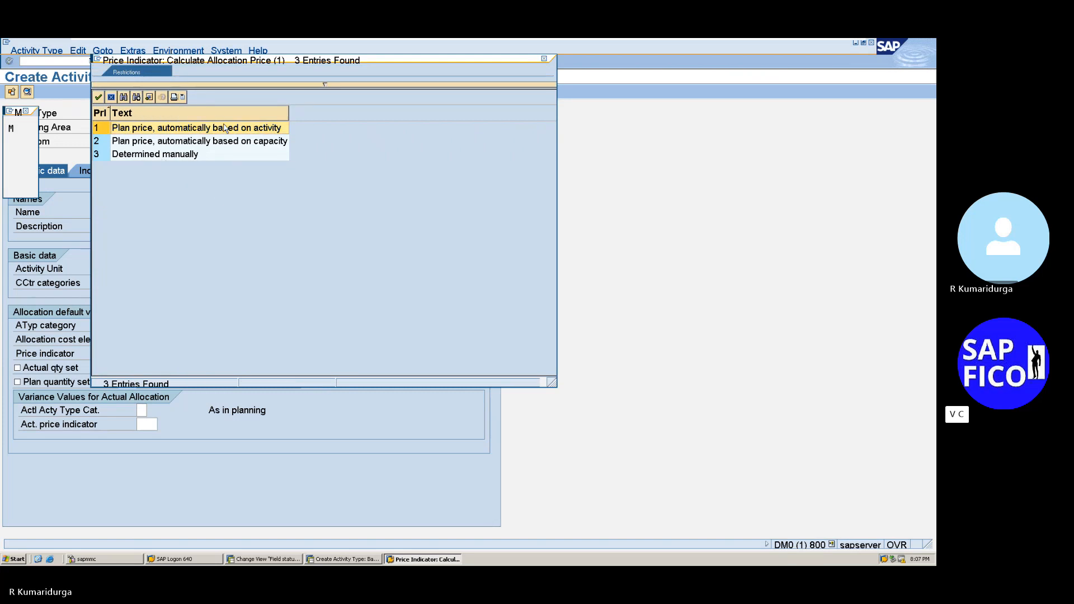
double_click(223, 128)
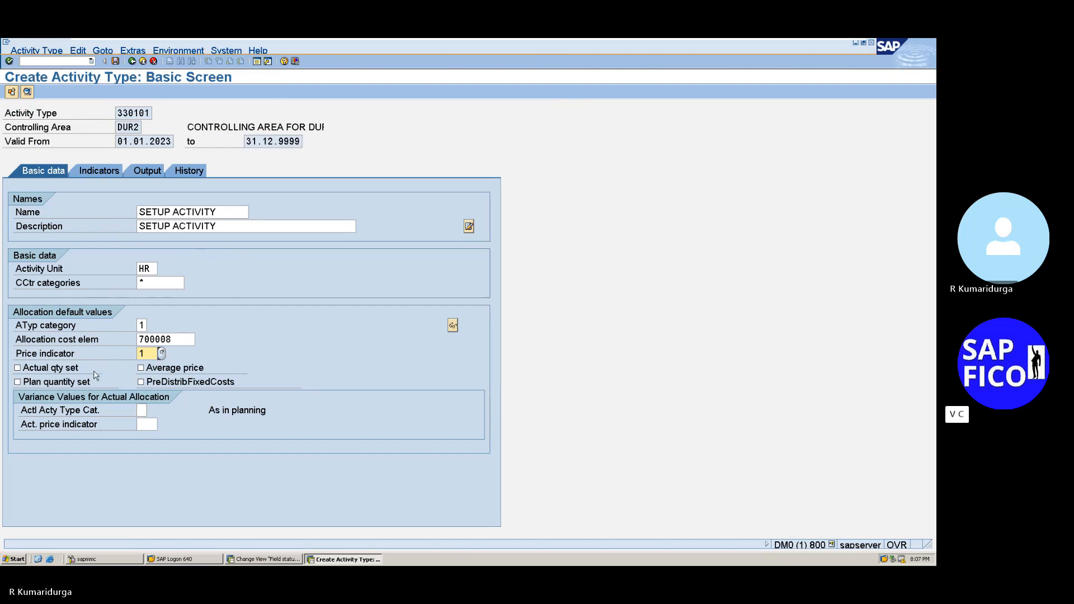
Step: Choose As in planning as the actual activity type category in the variance values and validate the entries
left_click(141, 410)
left_click(151, 410)
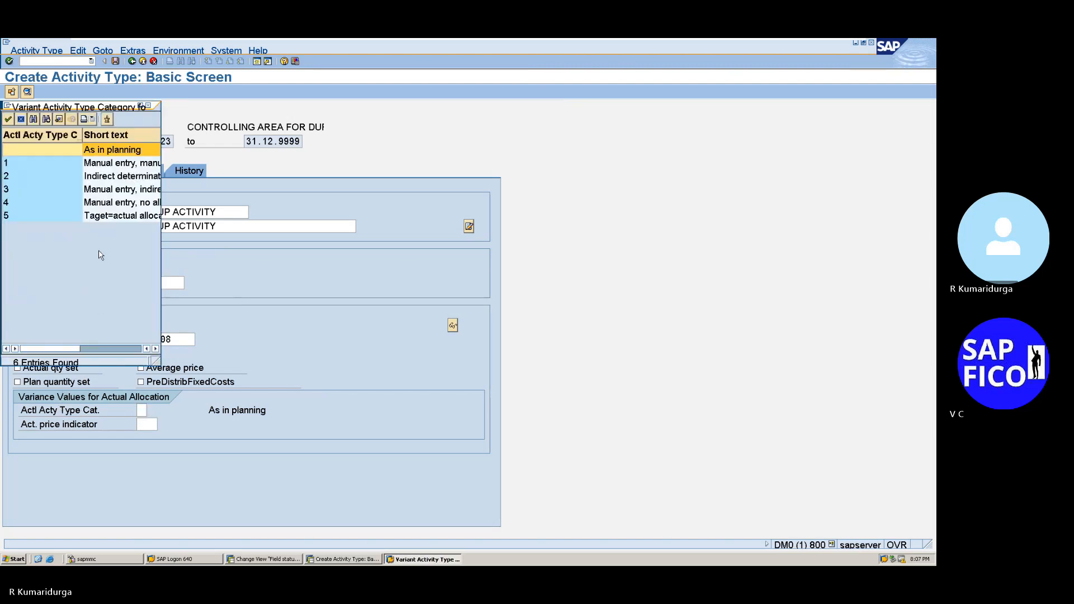
double_click(129, 153)
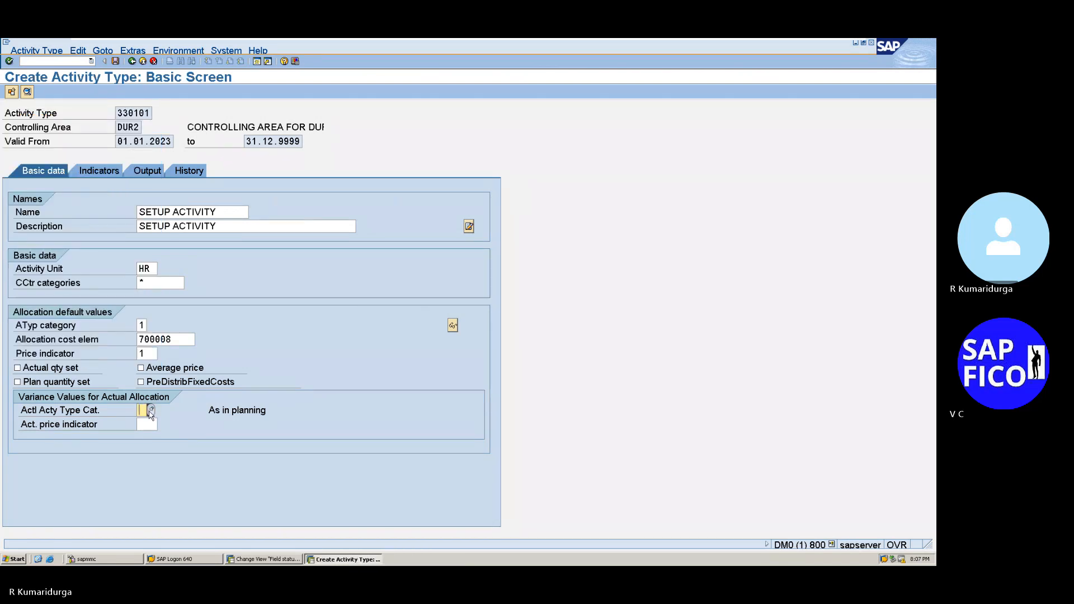
left_click(151, 412)
left_click(109, 157)
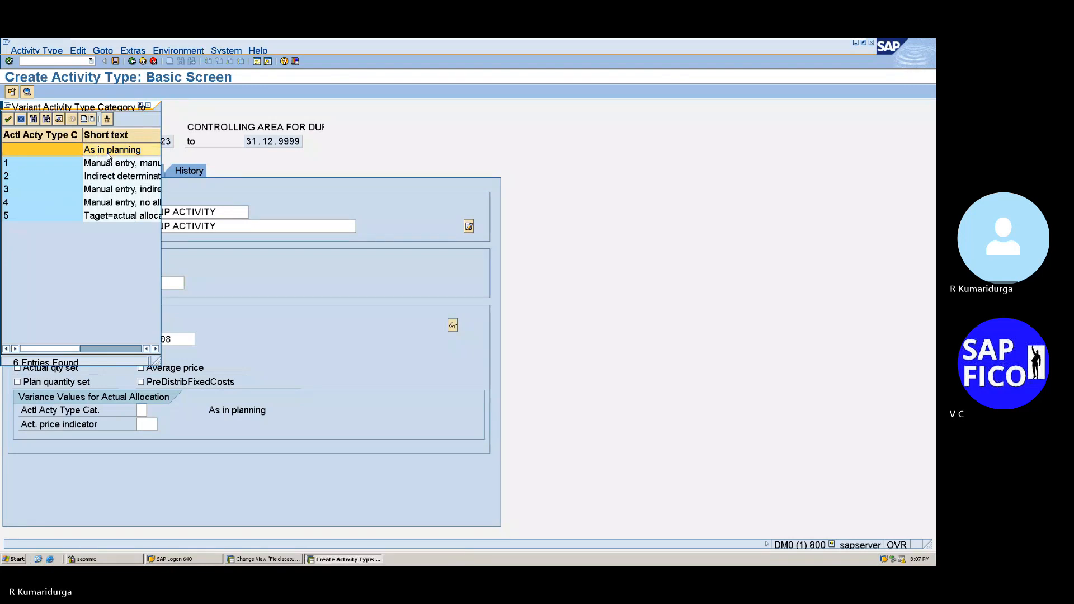
double_click(109, 157)
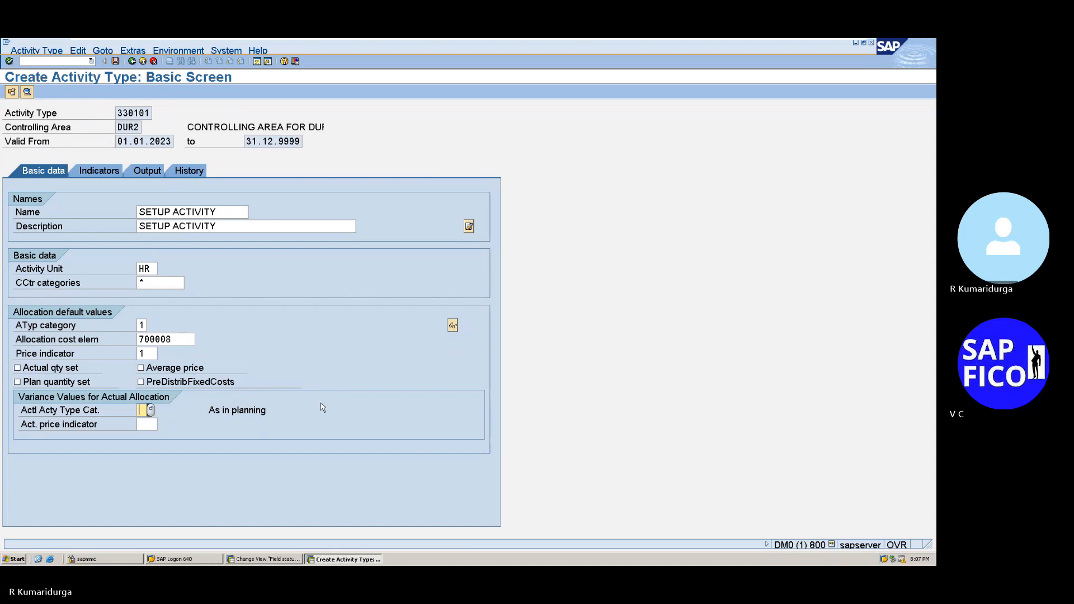
key("Return")
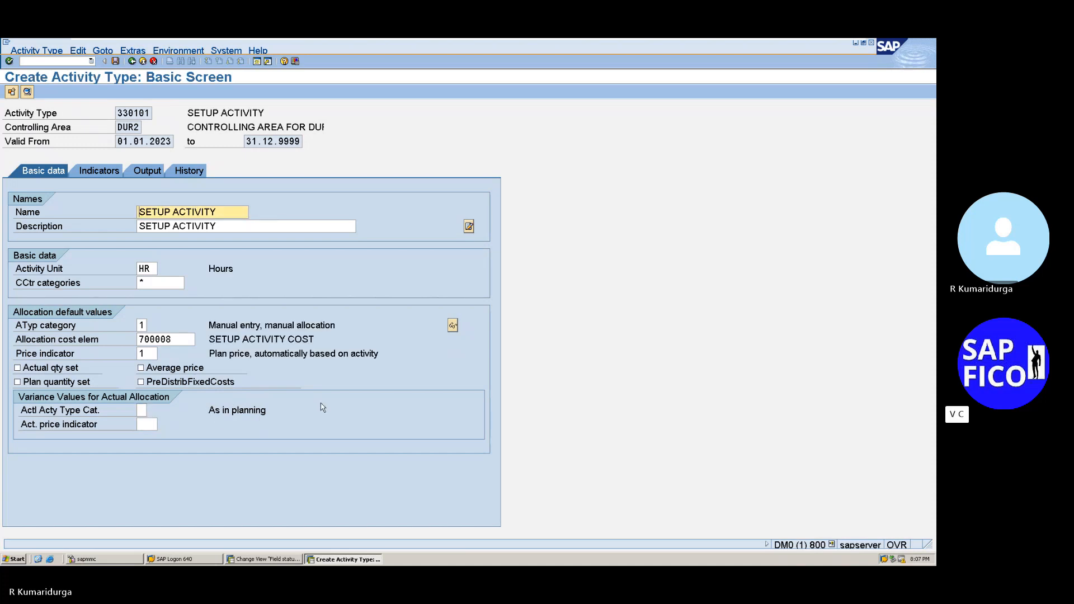
left_click(142, 412)
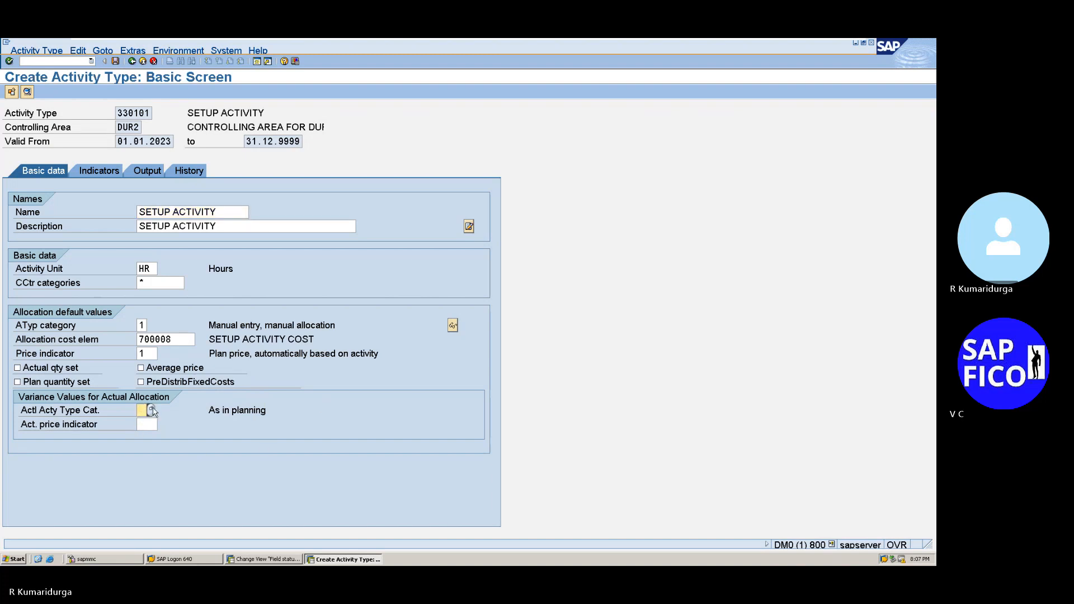
left_click(151, 411)
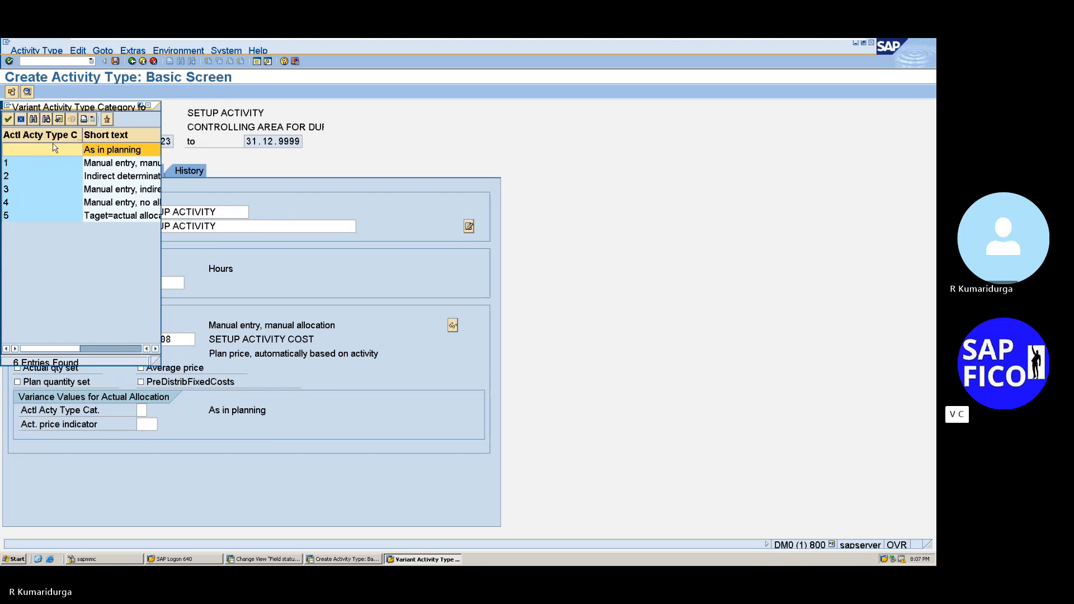
double_click(99, 150)
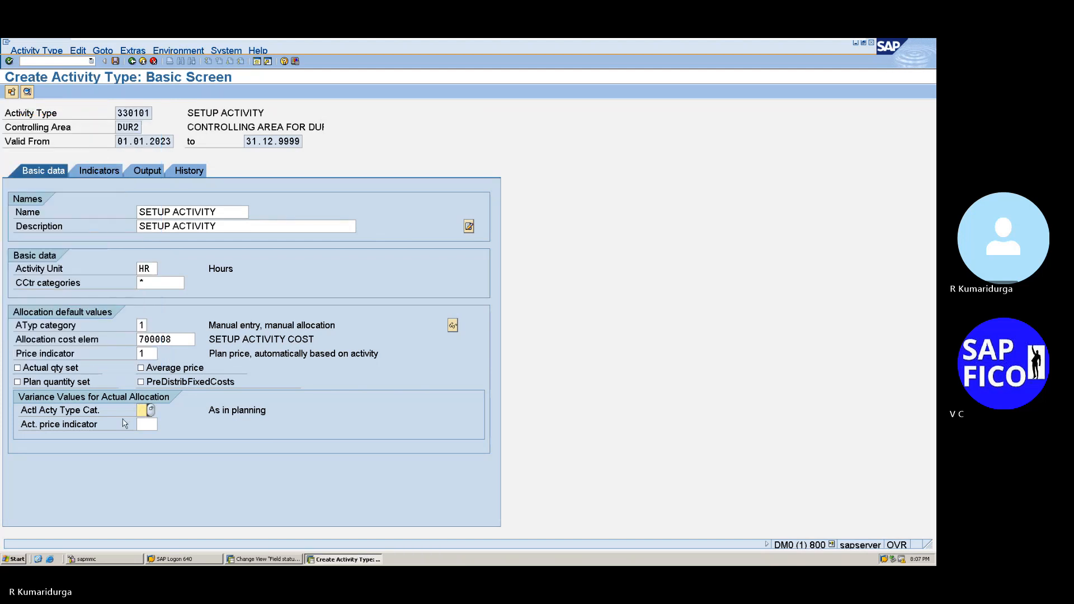
Step: Set the actual price indicator to 5, Actual price, automatically based on activity, and save activity type 330101
left_click(144, 426)
left_click(161, 426)
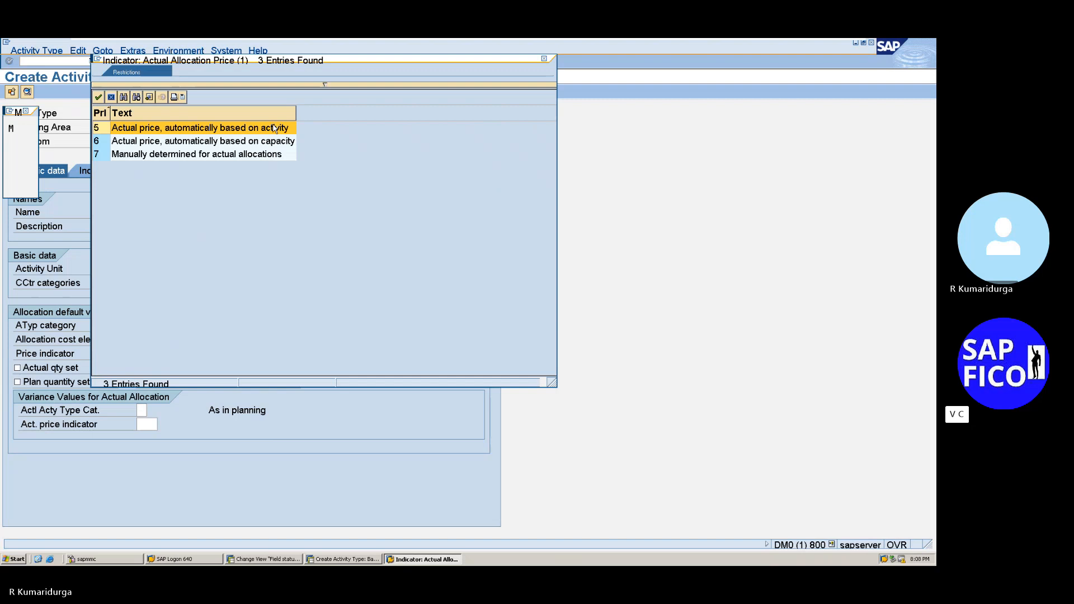
double_click(274, 128)
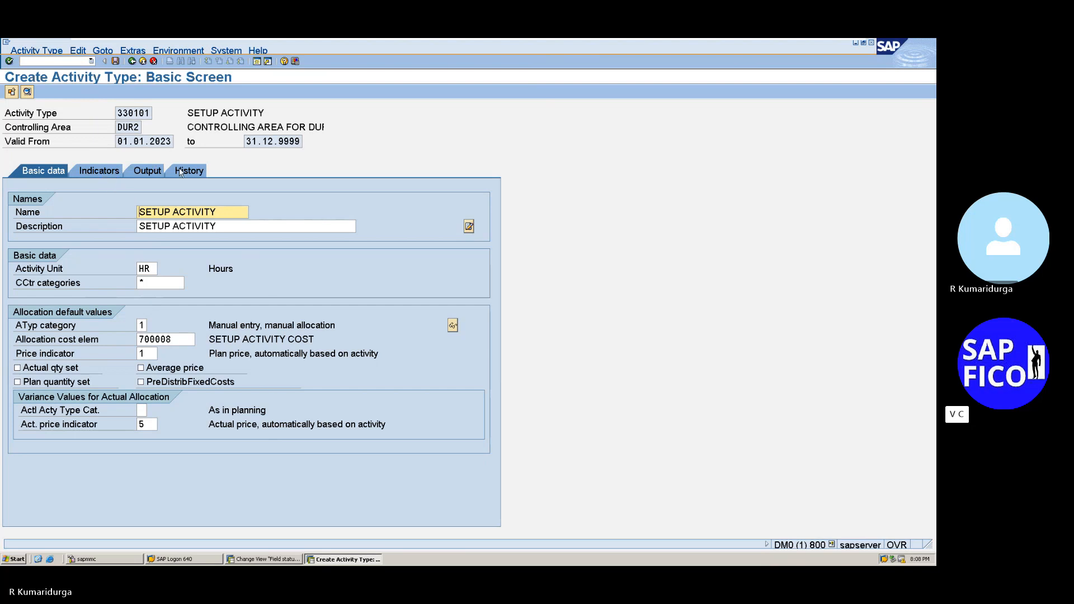
left_click(116, 61)
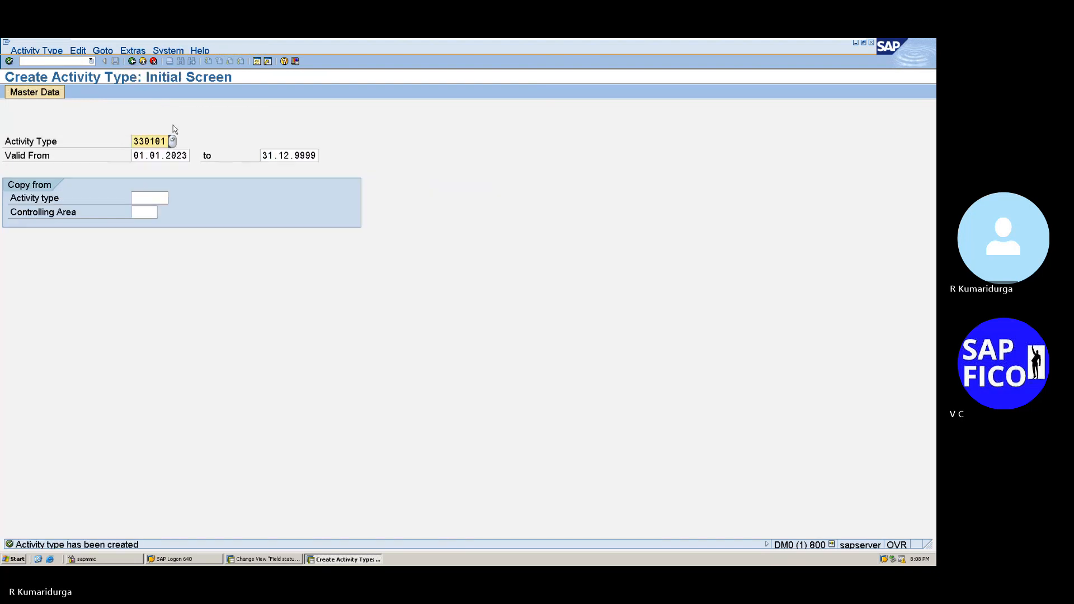
Step: Minimize the SAP virtual machine to return to the Word notes
mouse_move(743, 42)
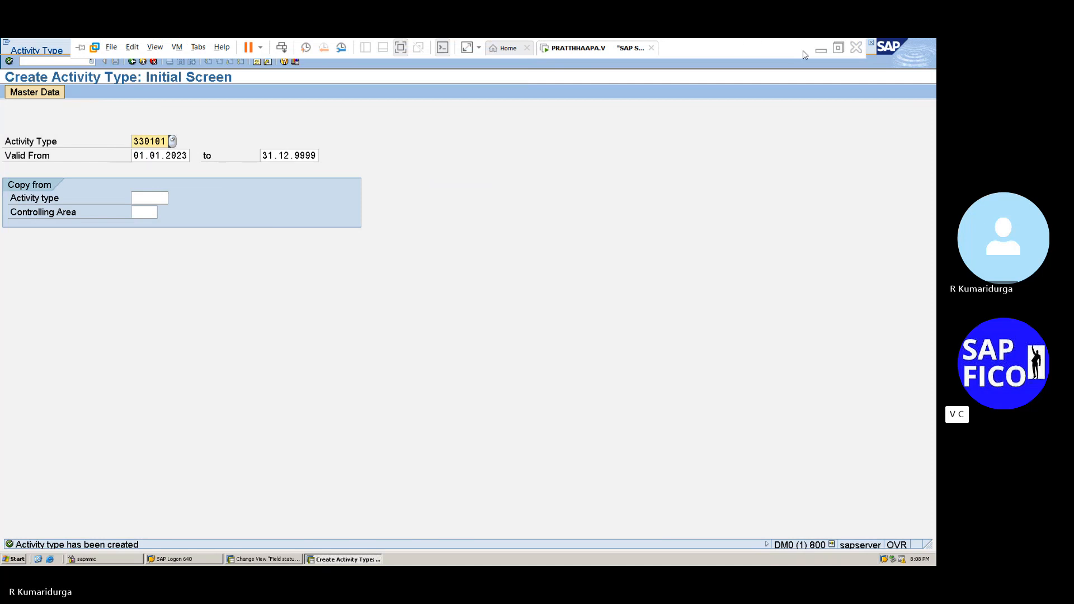
left_click(821, 52)
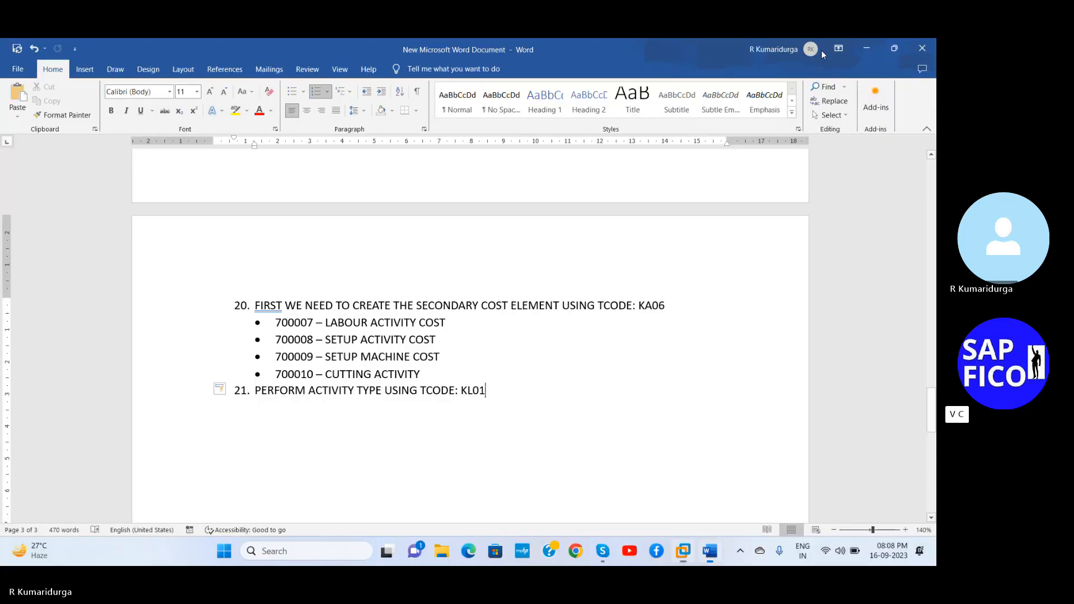
Step: Add the bullet SETUP ACTIVITY – 330101 under note 21 on activity types and start another bullet
key("Return")
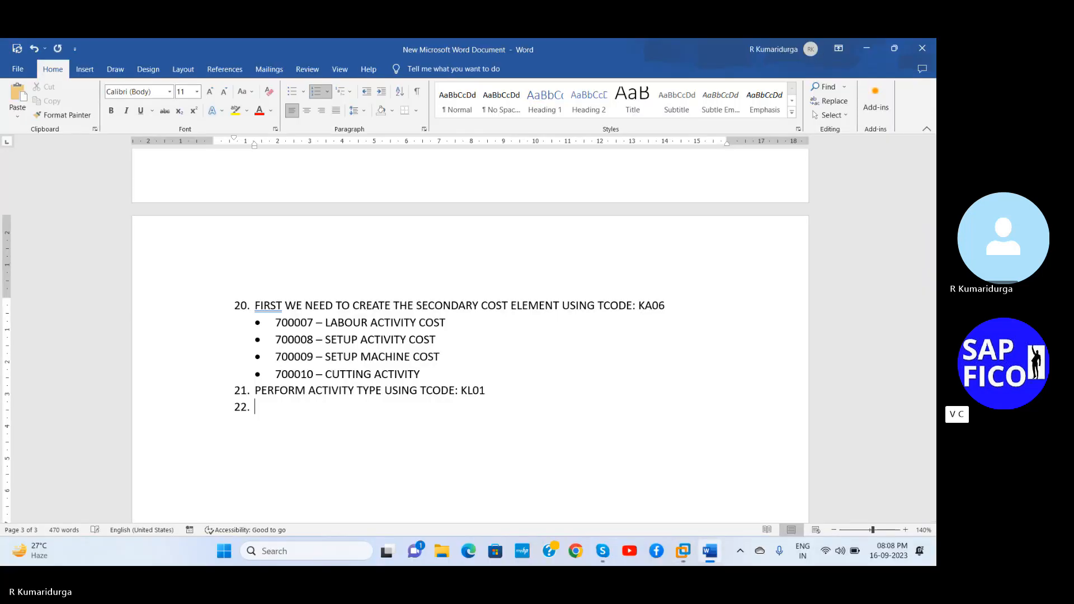
key("BackSpace")
type("* ")
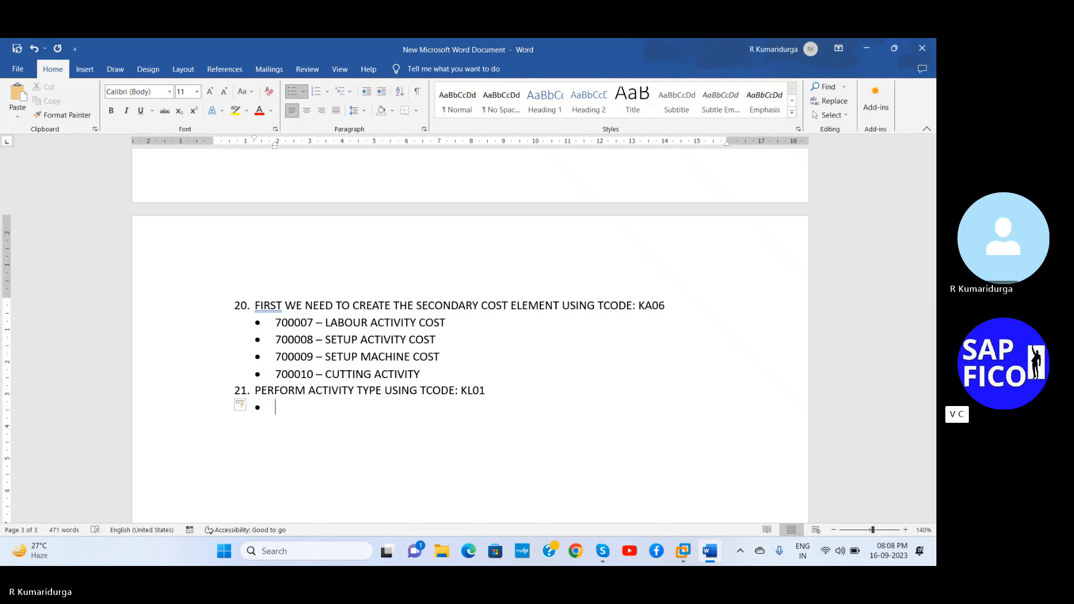
type("SETUP ACTIVITY - 330101")
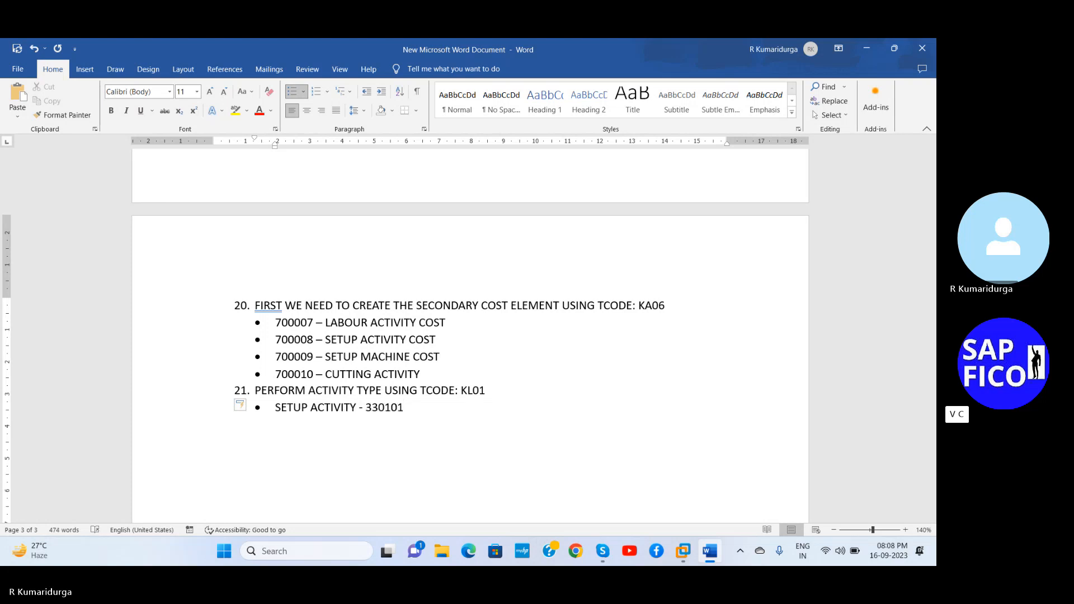
key("Return")
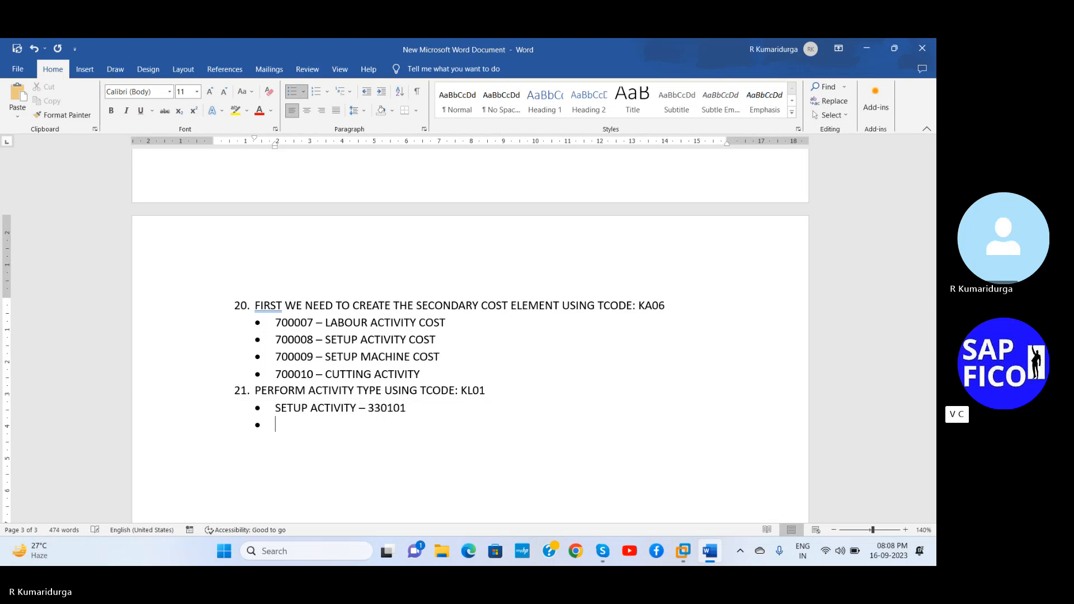
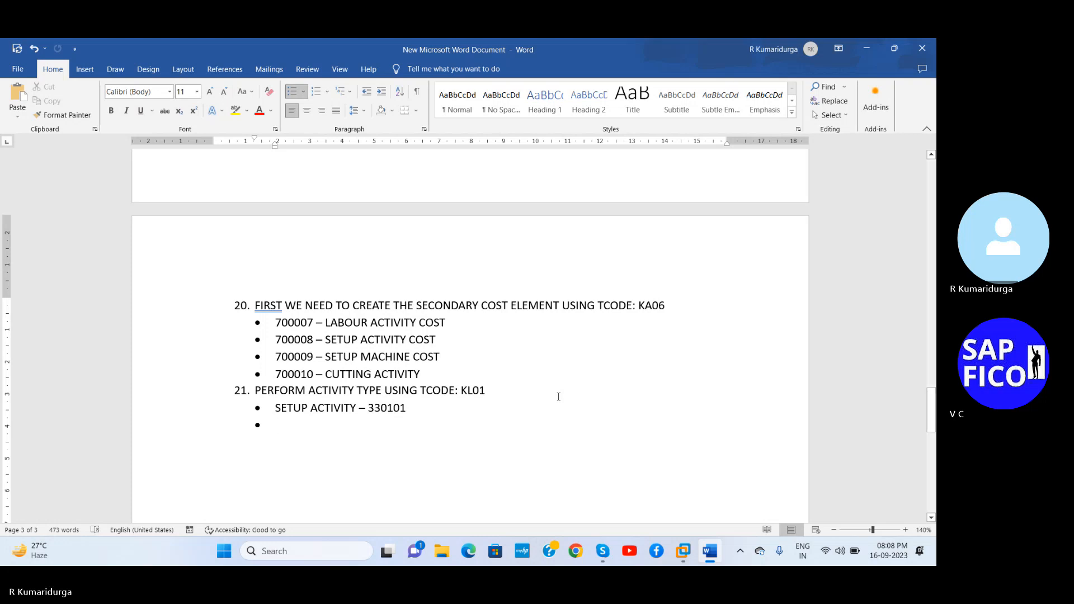
Step: Switch to the SAP virtual machine and start creating activity type 330102 on the initial screen
mouse_move(683, 551)
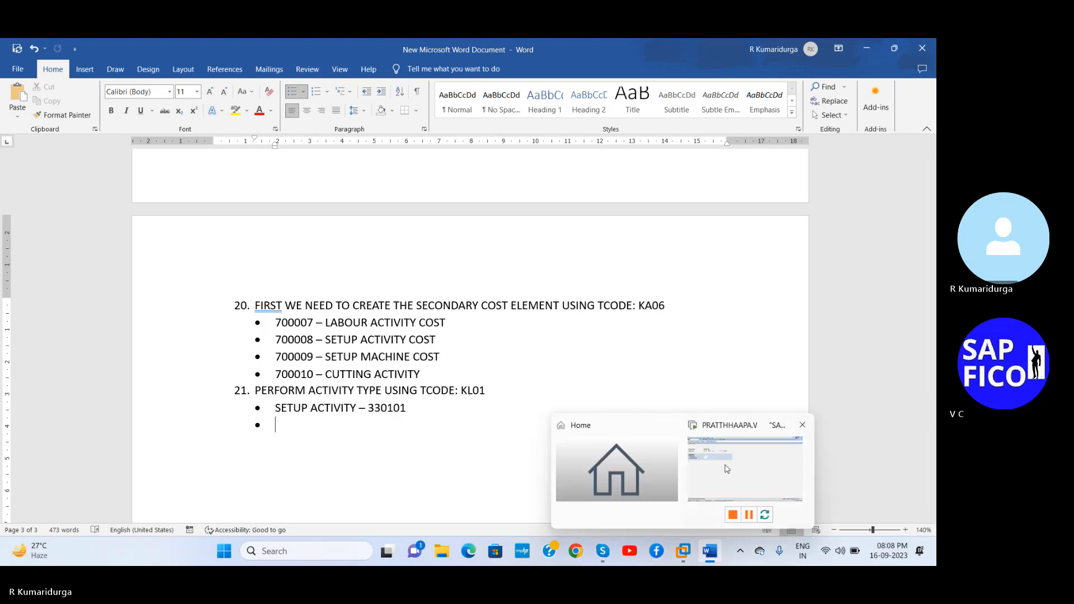
left_click(727, 469)
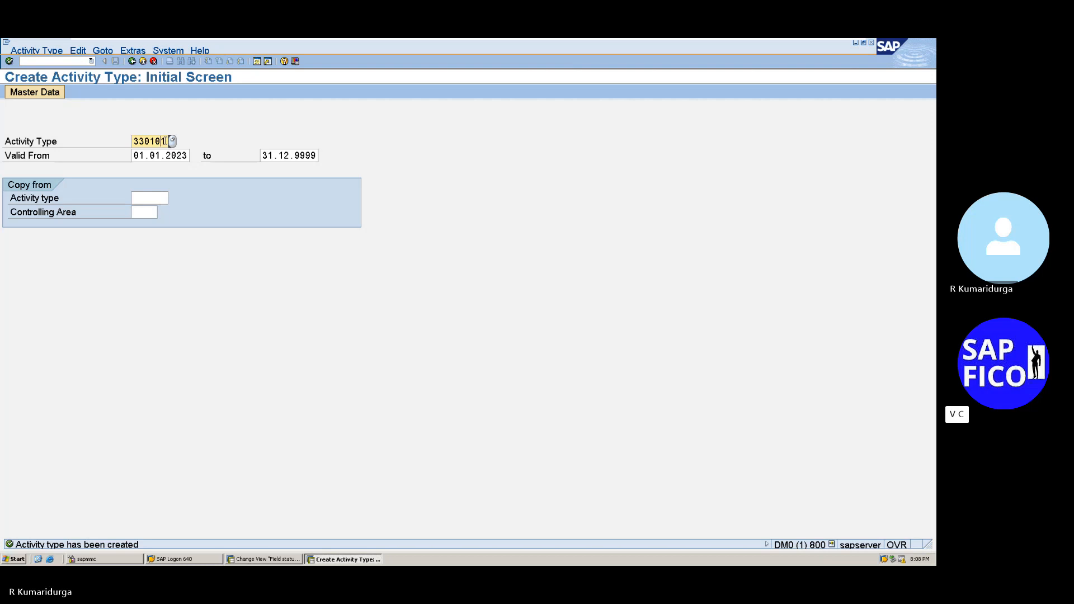
type("2")
key("Return")
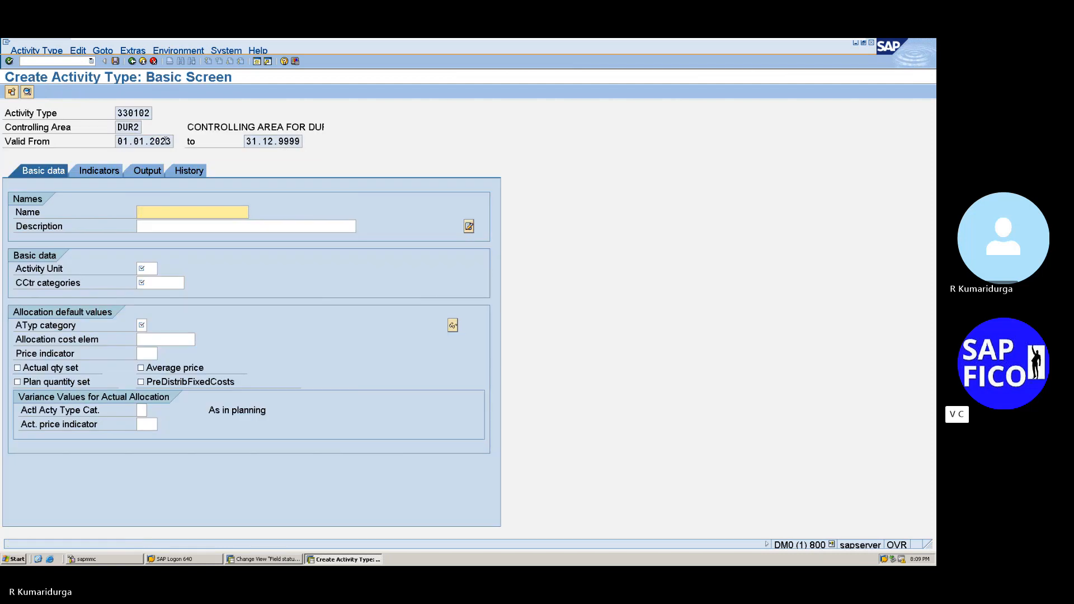
Step: Enter MACHINE ACTIVITY as both the name and the description of activity type 330102
type("MACHINE ACTIVITY")
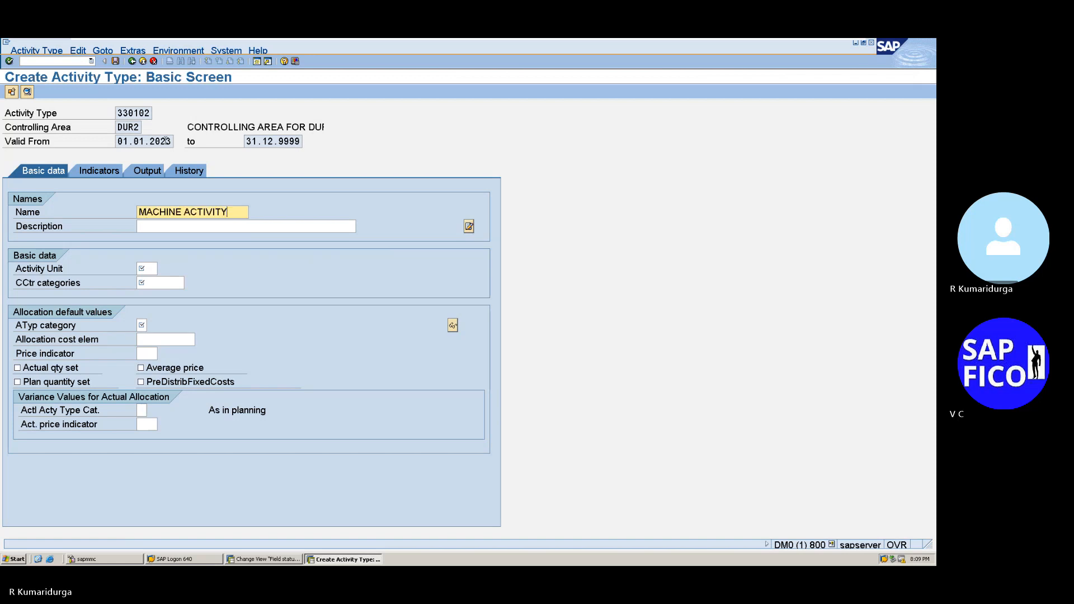
key("shift+Left")
key("shift+Left")
key("shift+Left")
key("shift+Left")
key("shift+Left")
key("shift+Left")
key("shift+Left")
key("shift+Left")
key("shift+Left")
key("shift+Left")
key("shift+Left")
key("shift+Left")
key("shift+Left")
key("shift+Left")
key("shift+Left")
key("shift+Left")
key("ctrl+c")
key("Tab")
key("ctrl+v")
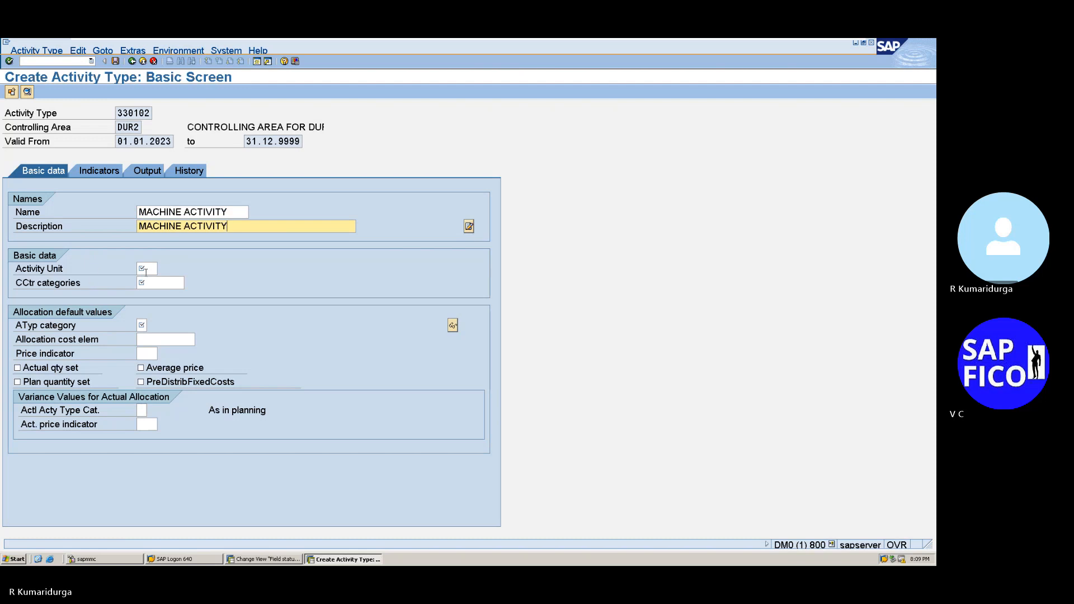
Step: Choose HR, Hours, from the measurement unit entries as the activity unit
left_click(149, 268)
left_click(162, 270)
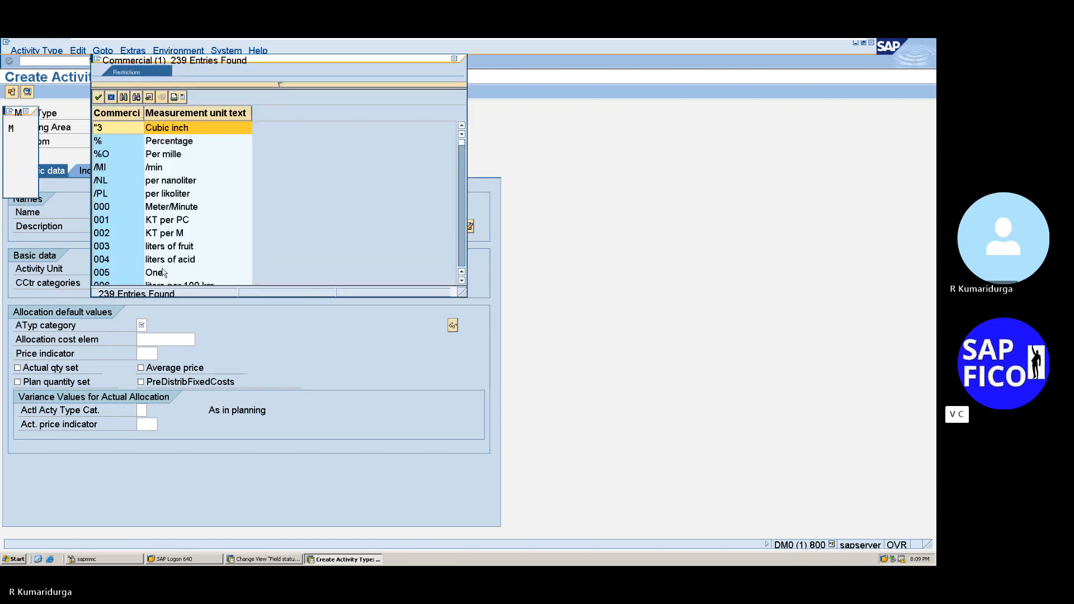
scroll(141, 229, "down", 1)
scroll(140, 229, "down", 3)
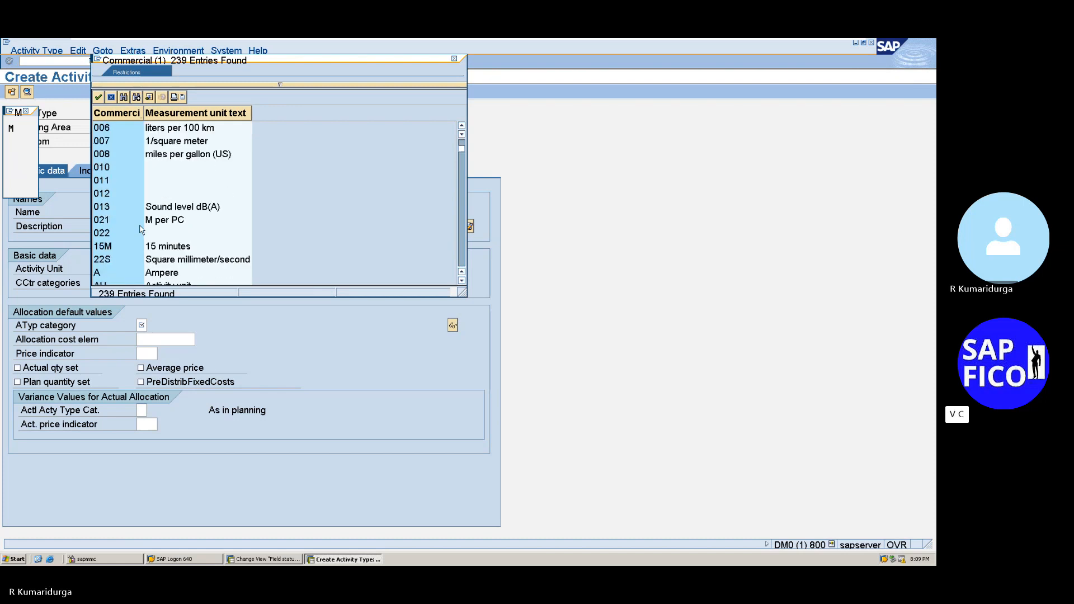
scroll(140, 230, "down", 3)
scroll(140, 230, "down", 9)
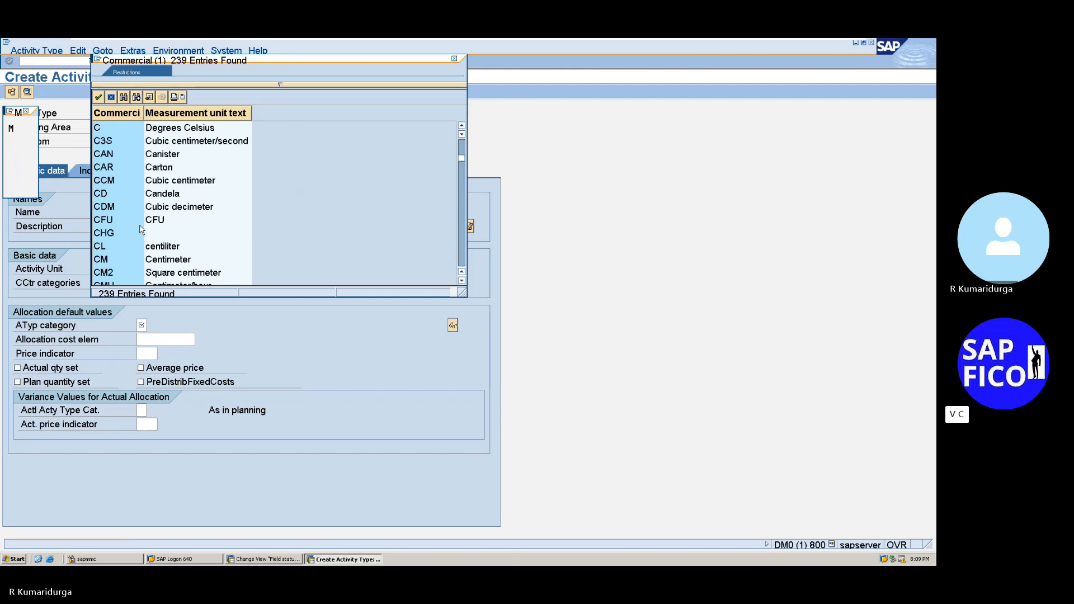
scroll(140, 230, "down", 4)
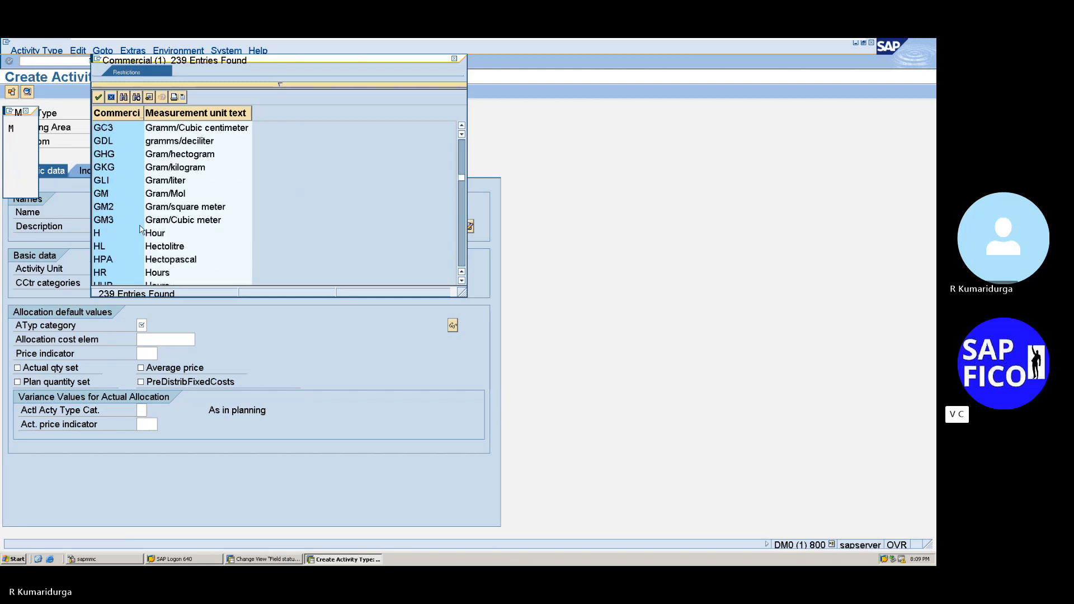
double_click(161, 275)
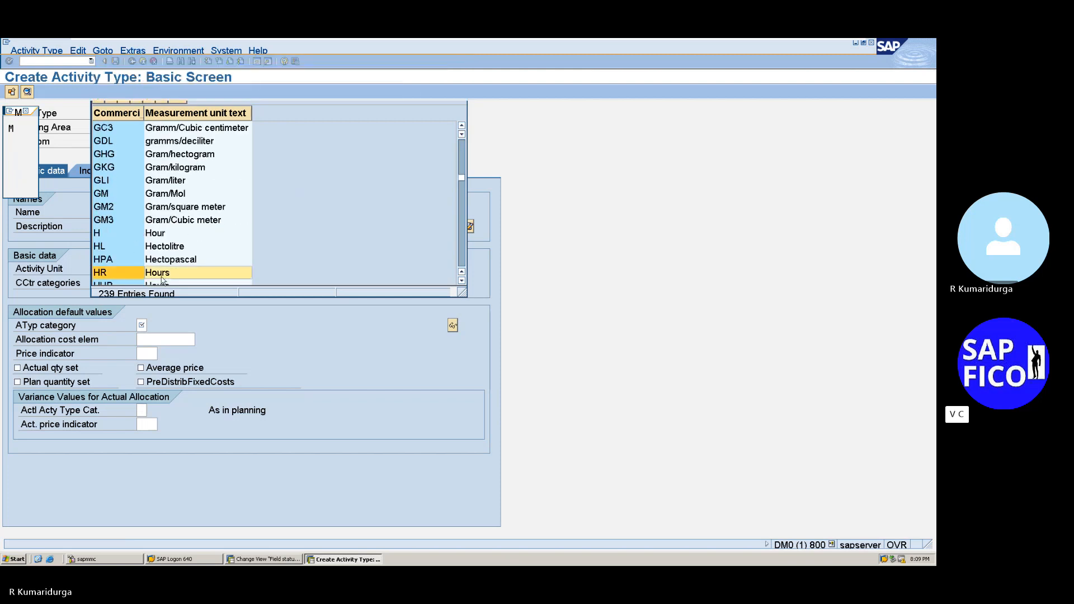
Step: Set the cost center categories to *, All Cost Center Categories
left_click(161, 282)
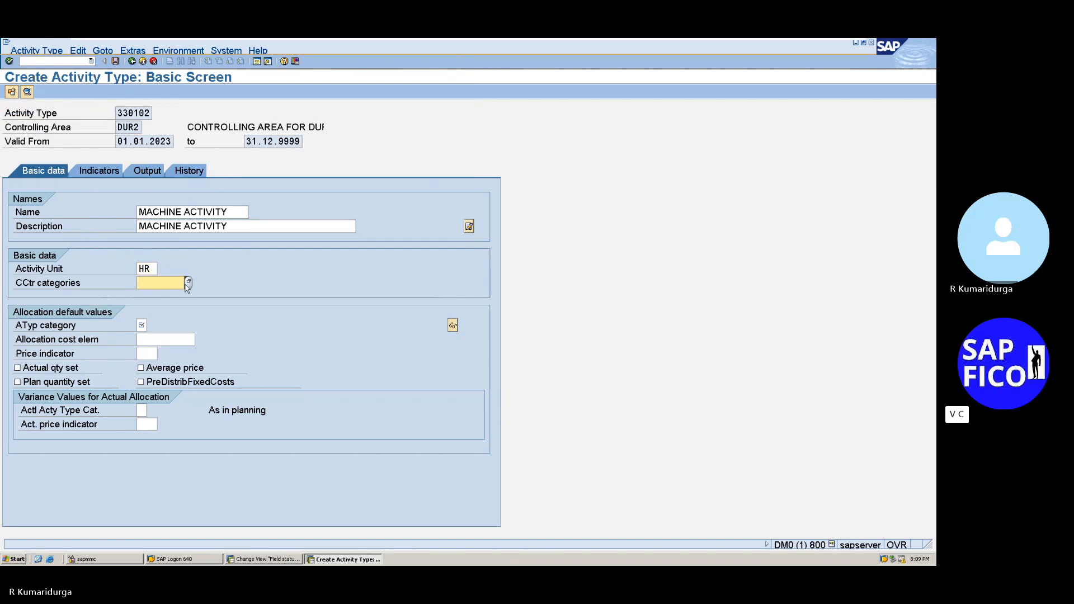
left_click(188, 283)
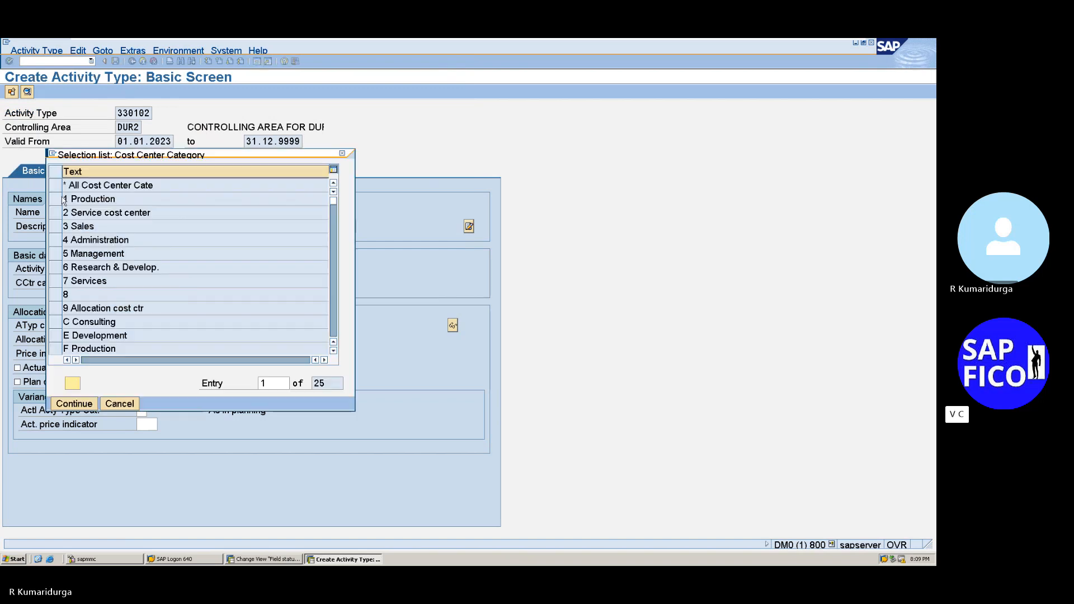
left_click(56, 187)
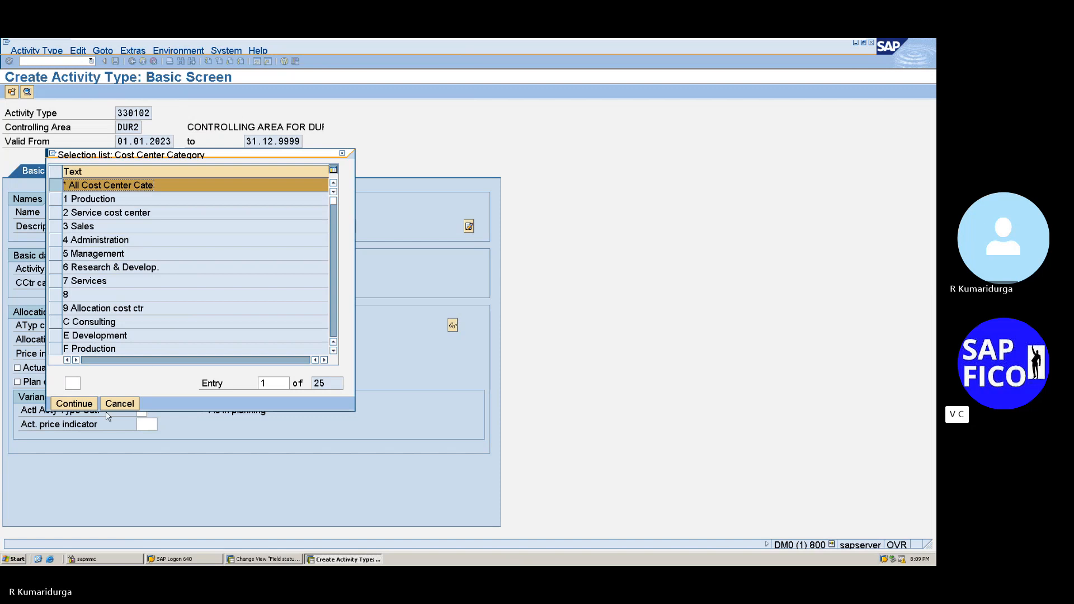
left_click(73, 404)
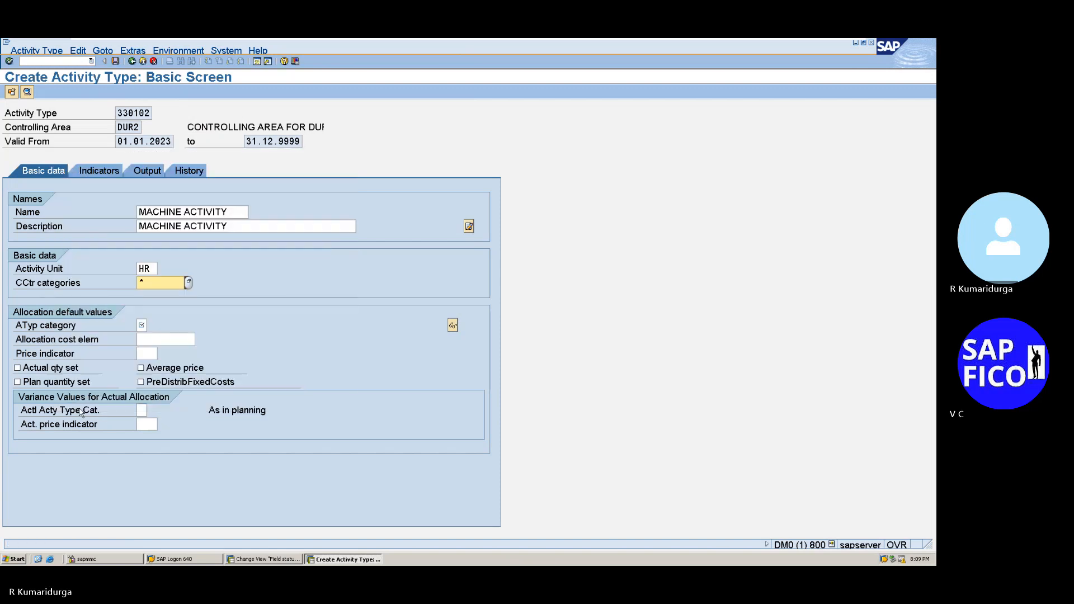
Step: Set the activity type category to 1, manual entry, manual allocation, and the allocation cost element to 700009, SETUP MACHINE COST
left_click(141, 326)
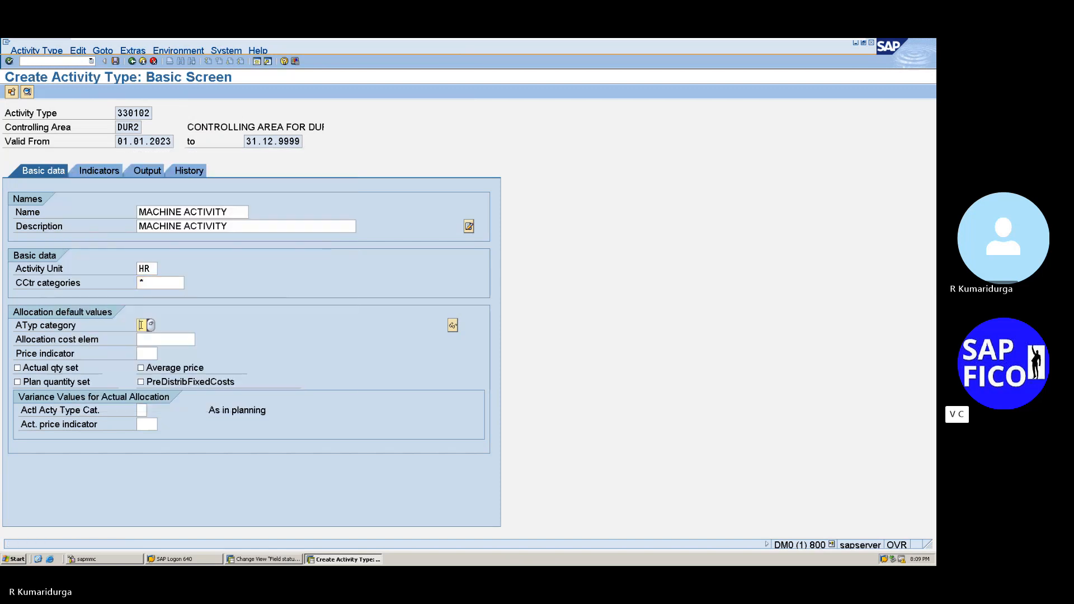
left_click(152, 326)
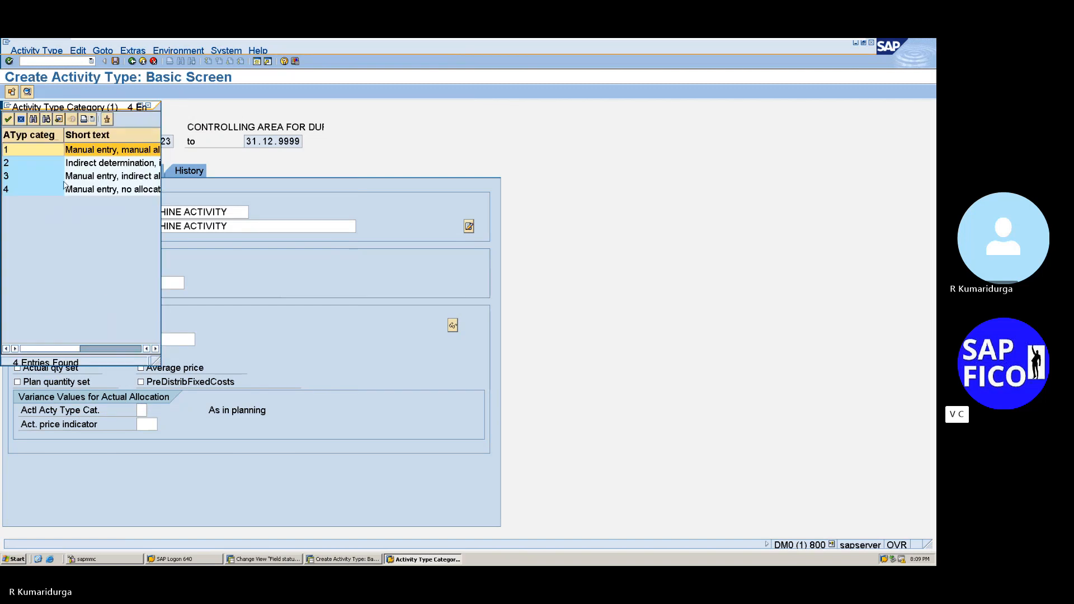
double_click(99, 154)
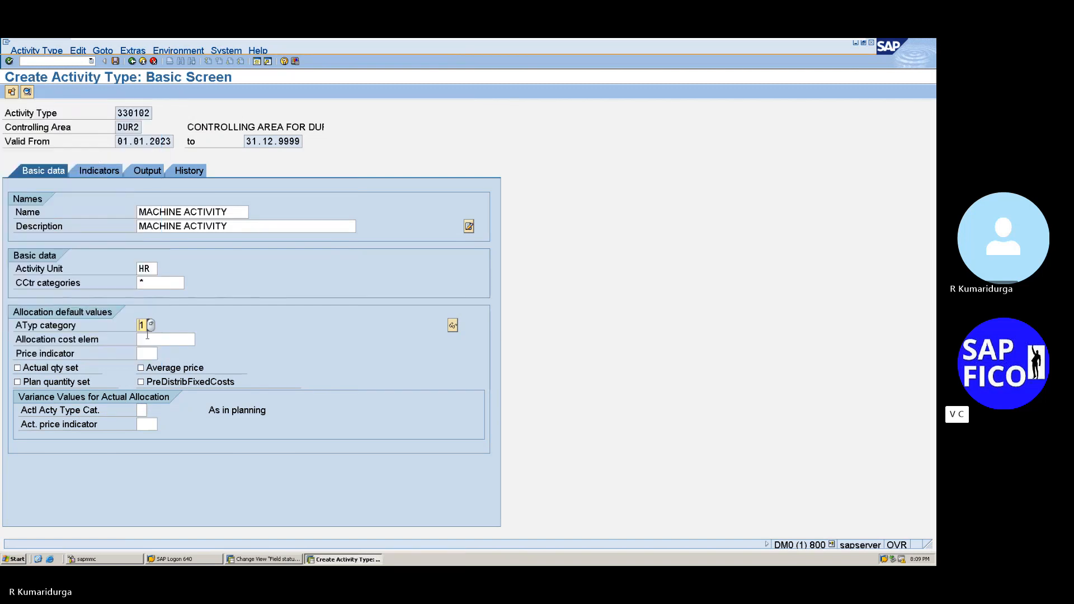
left_click(191, 339)
left_click(200, 339)
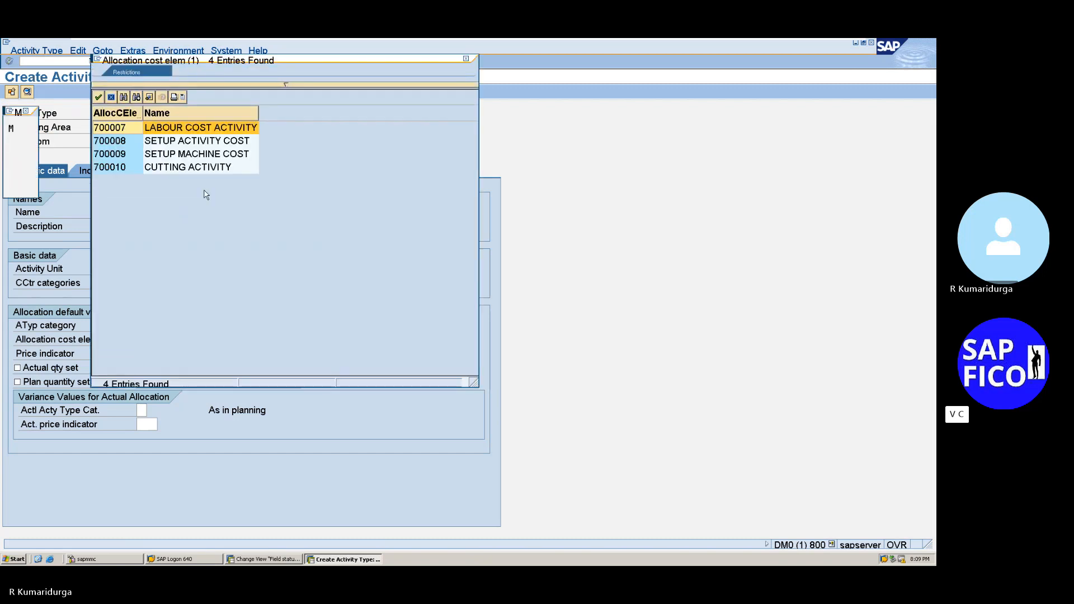
double_click(242, 159)
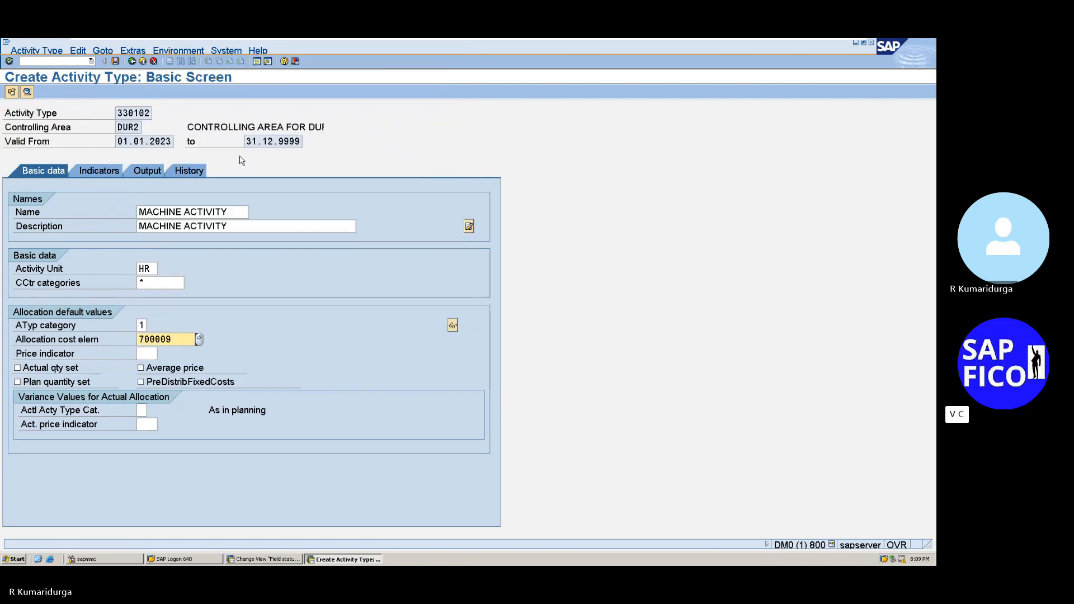
Step: Set the price indicator to 1, Plan price, automatically based on activity, and choose As in planning as the actual activity type category
left_click(149, 354)
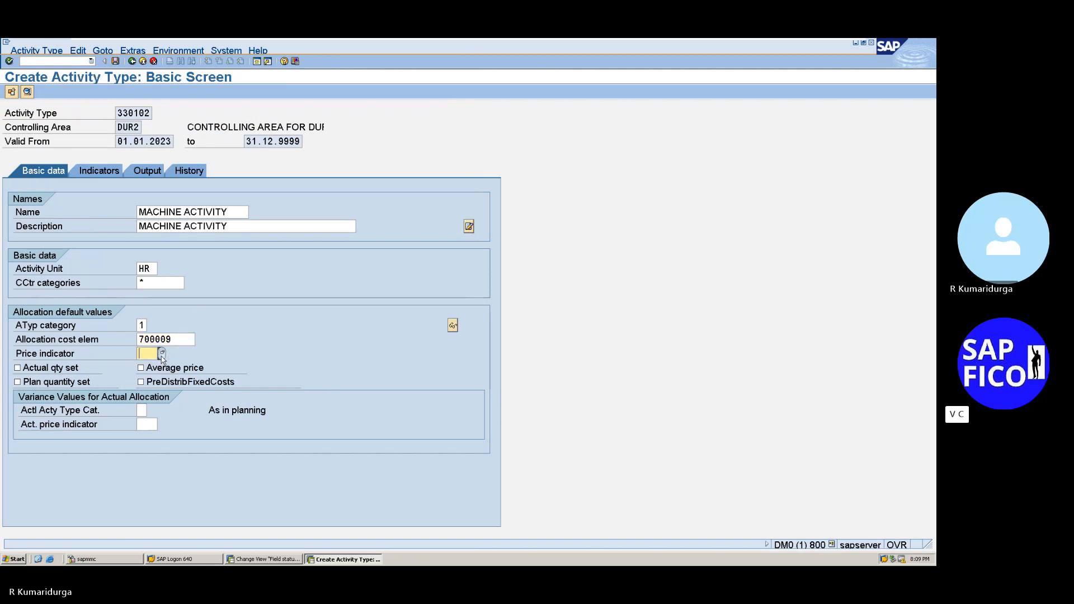
left_click(162, 355)
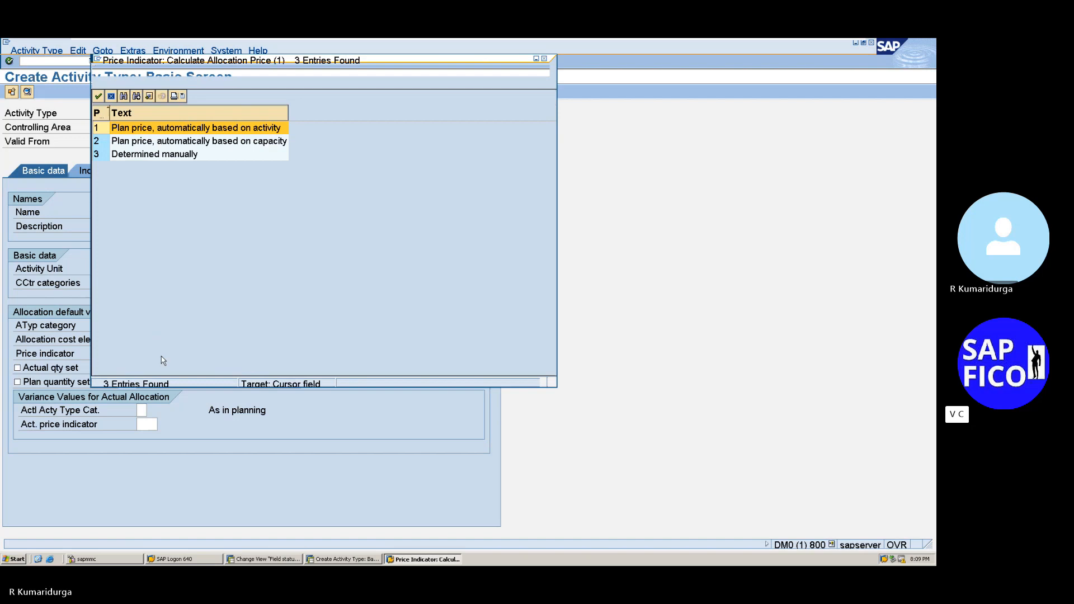
left_click(211, 129)
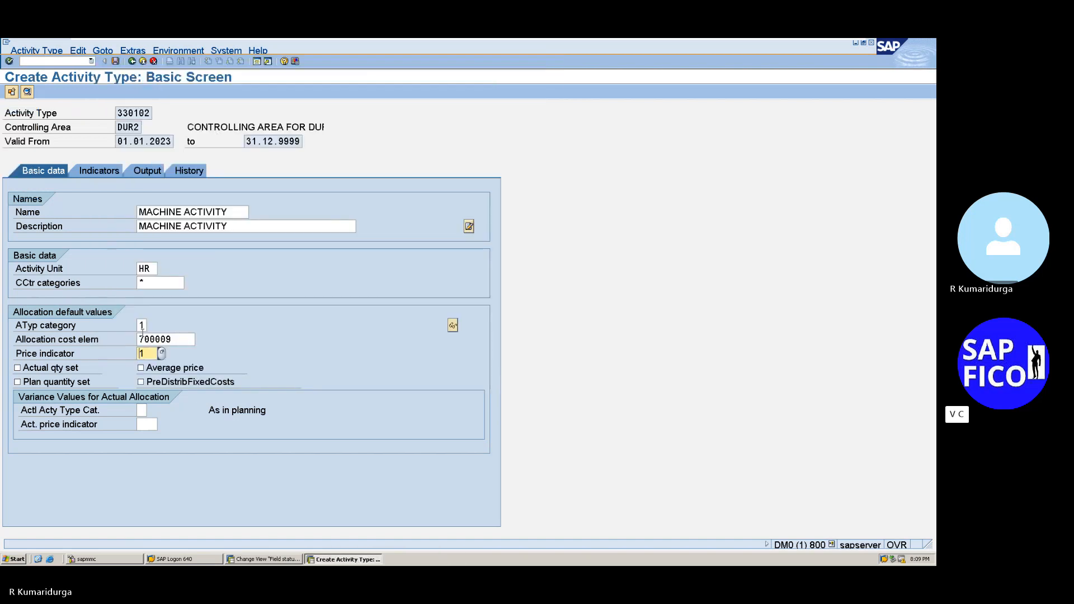
left_click(141, 411)
left_click(150, 410)
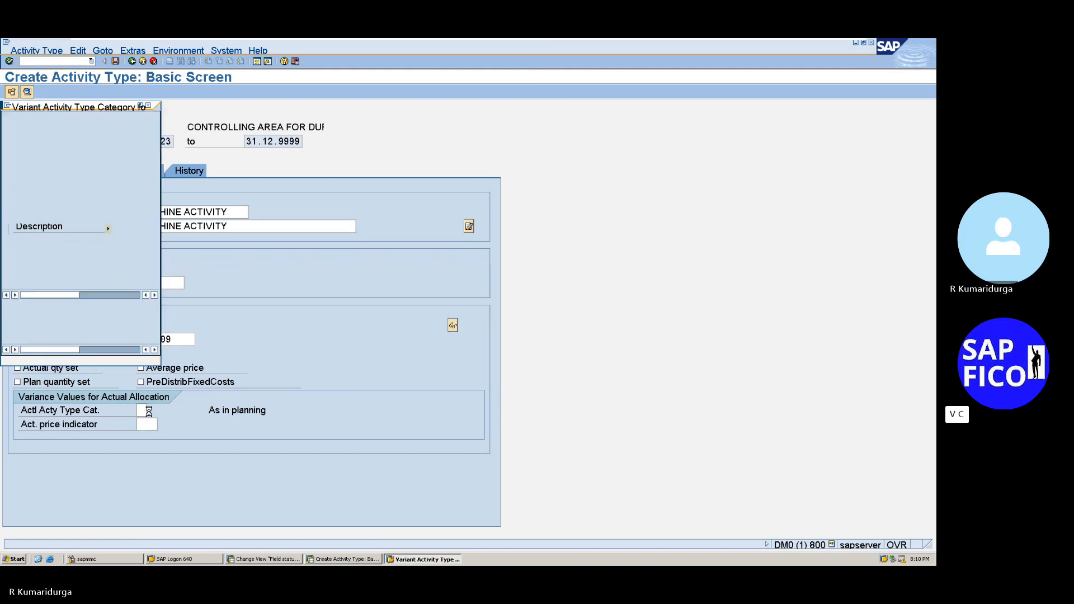
double_click(97, 152)
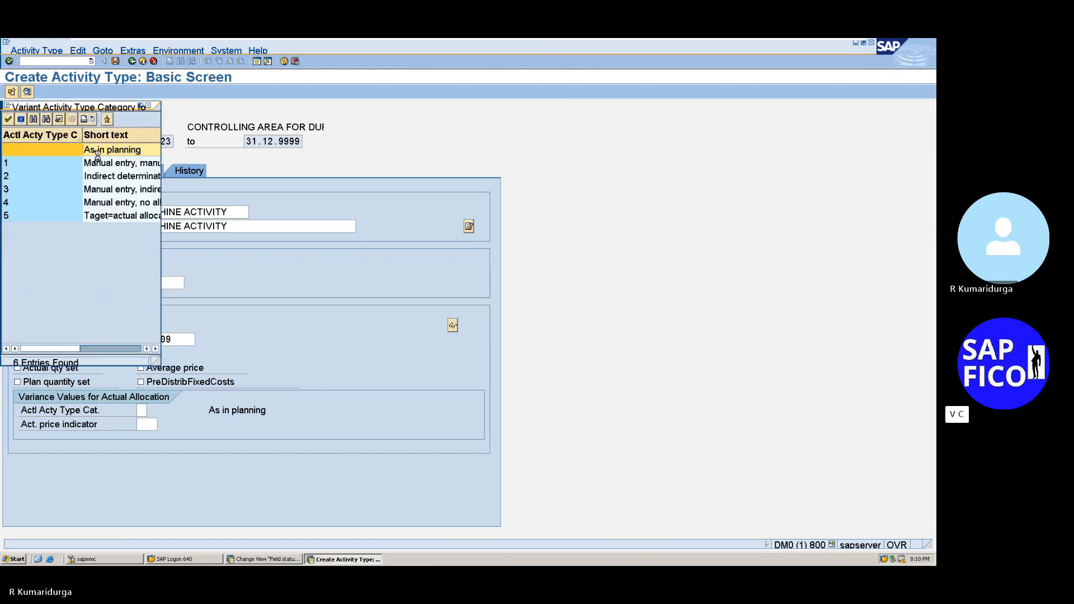
Step: Set the actual price indicator to 5, Actual price, automatically based on activity, and validate the entries of activity type 330102
left_click(149, 424)
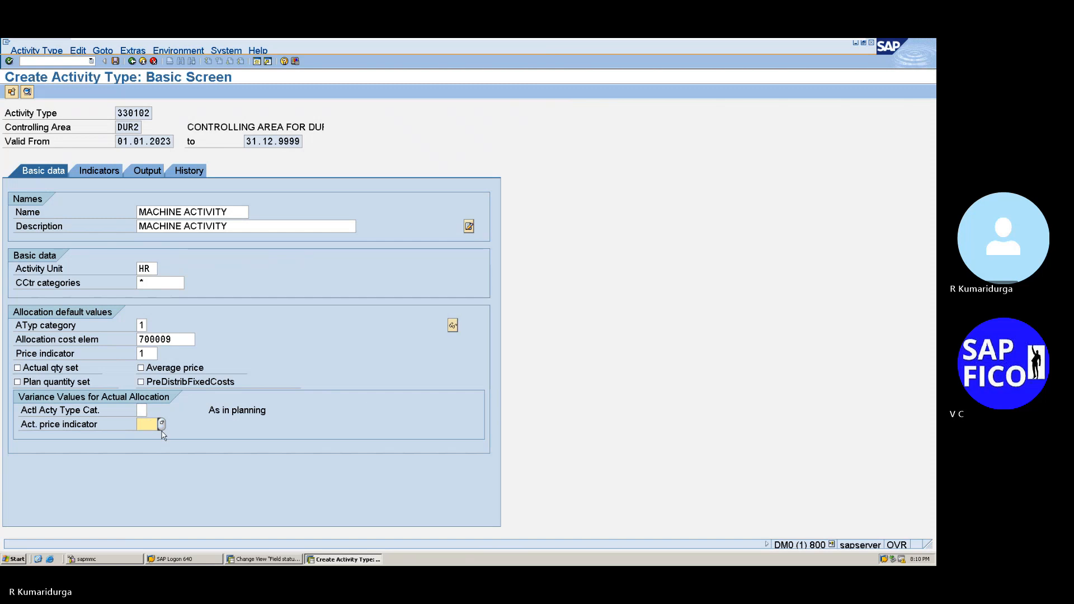
left_click(163, 424)
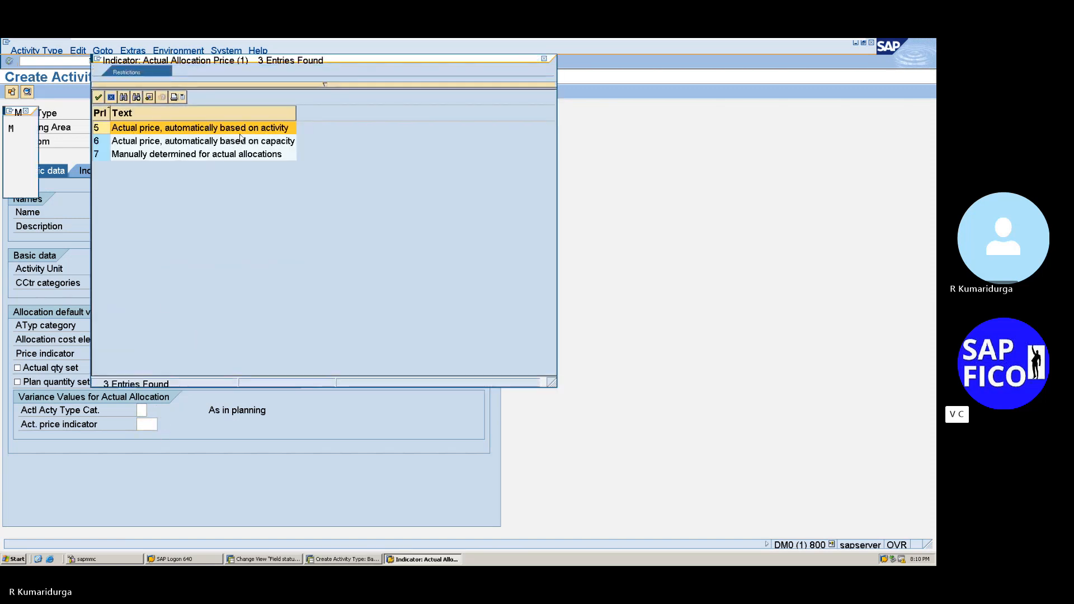
left_click(250, 130)
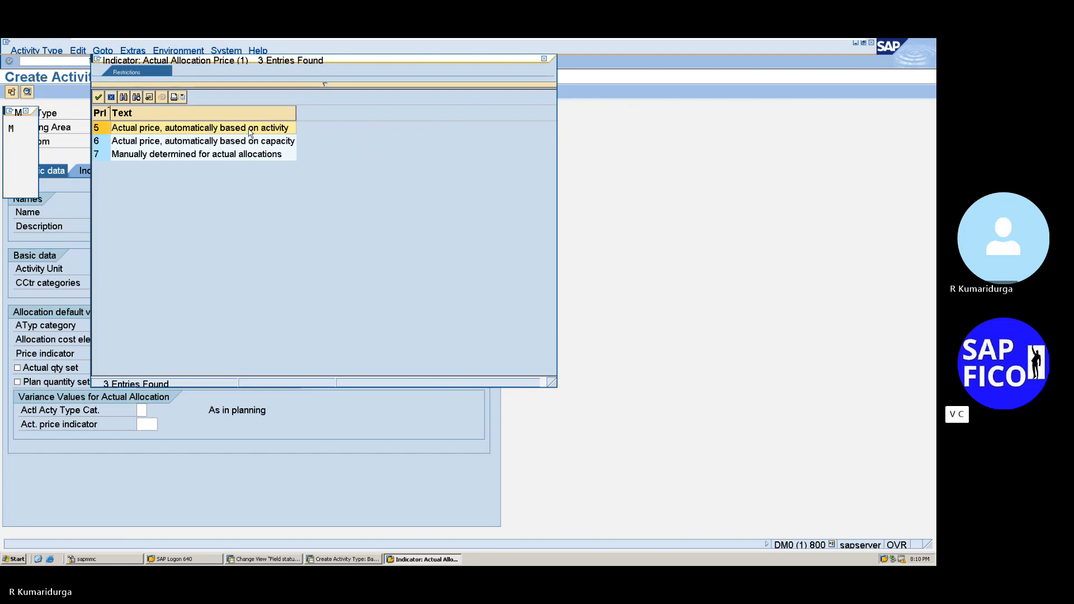
double_click(250, 129)
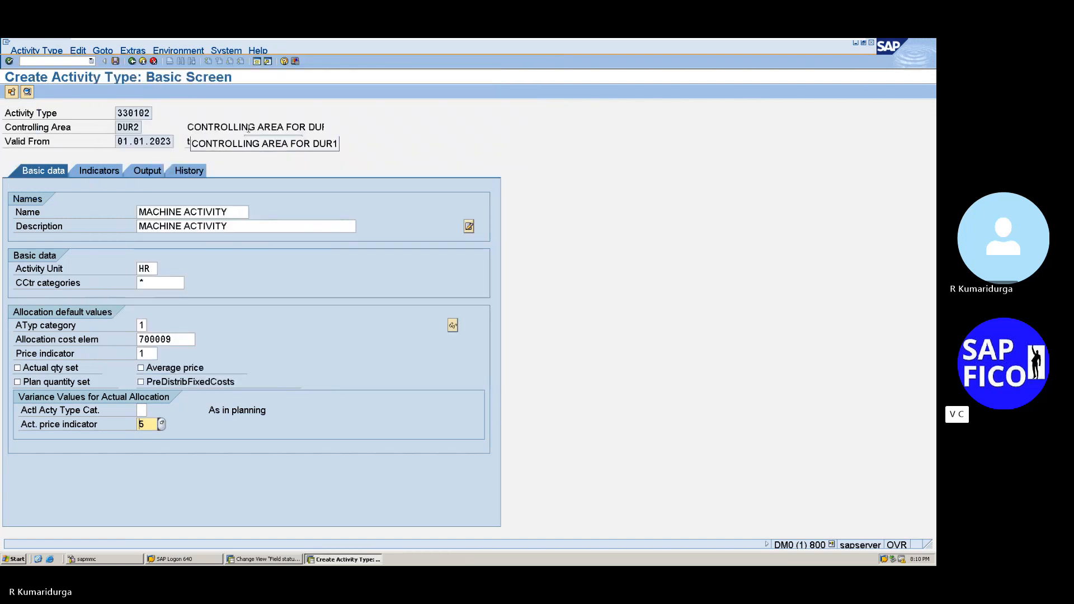
key("Return")
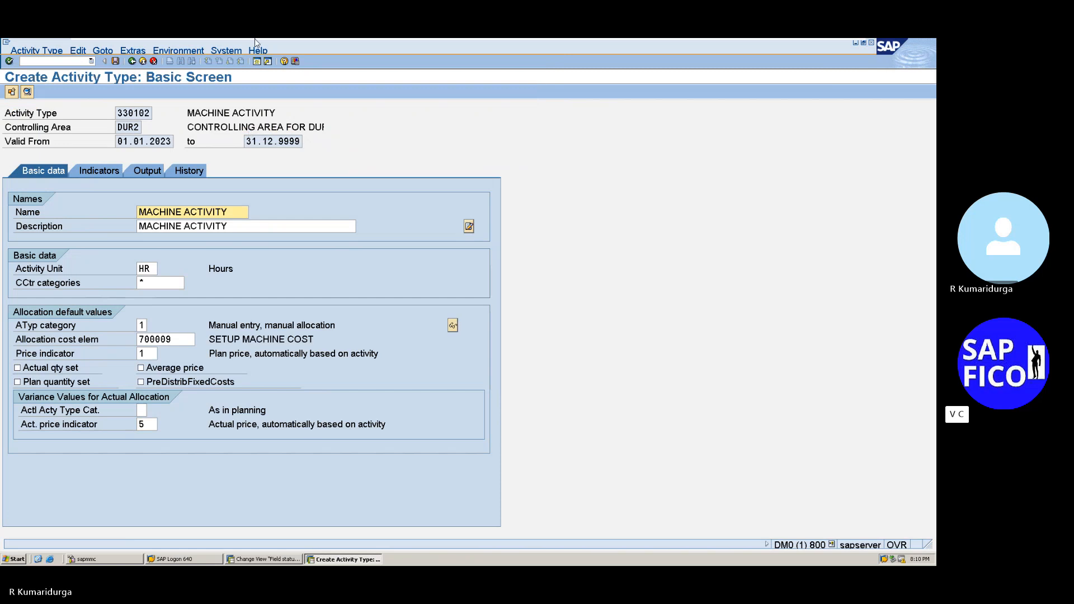
mouse_move(257, 40)
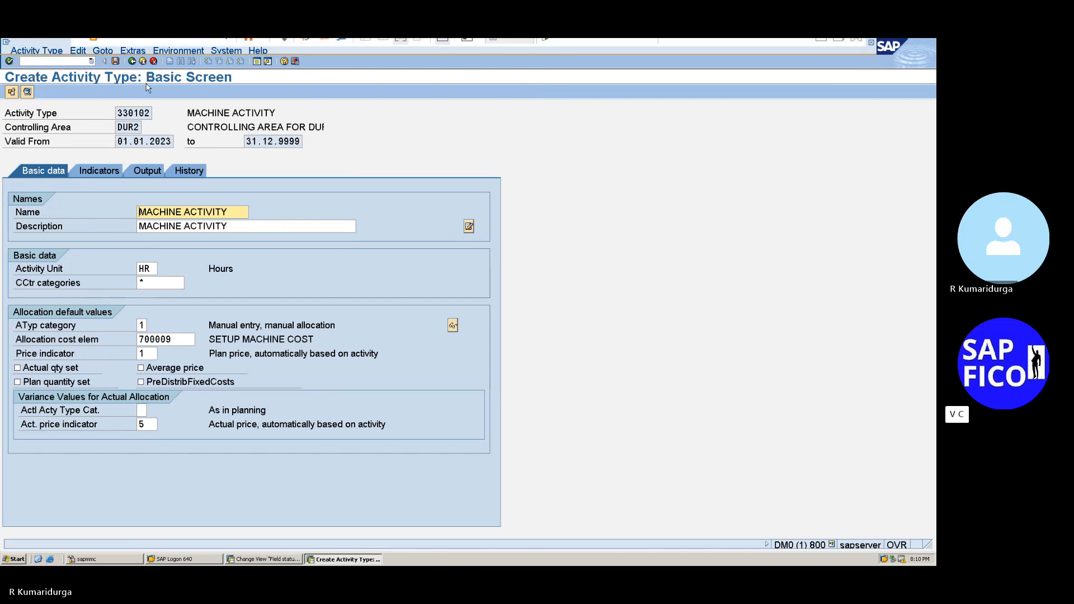
Step: Save activity type 330102, switch to the Word document and add the list entry MACHINE ACTIVITY – 330102
left_click(115, 61)
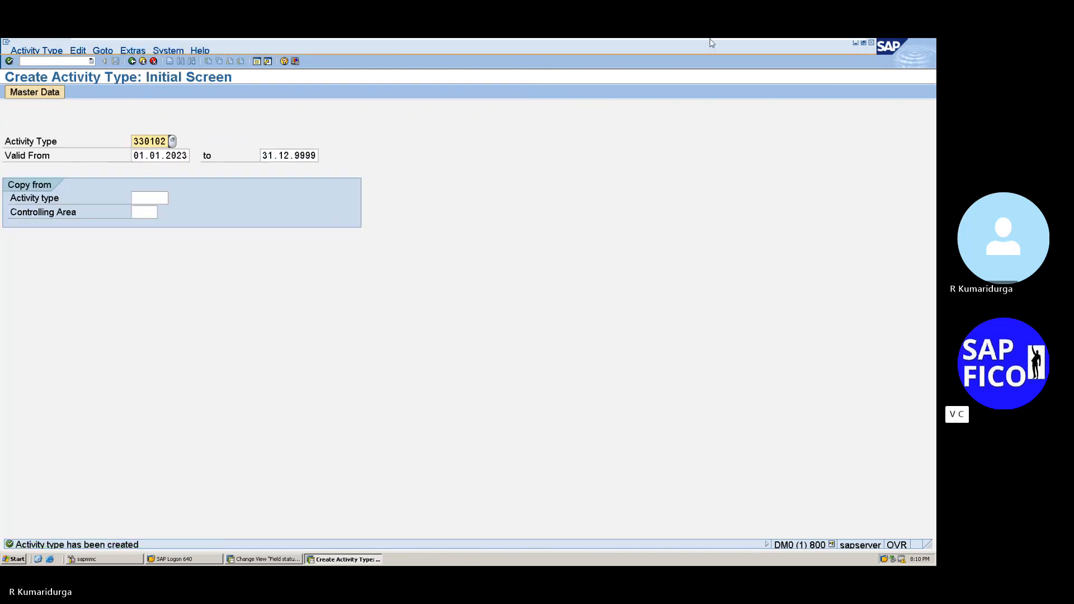
mouse_move(710, 40)
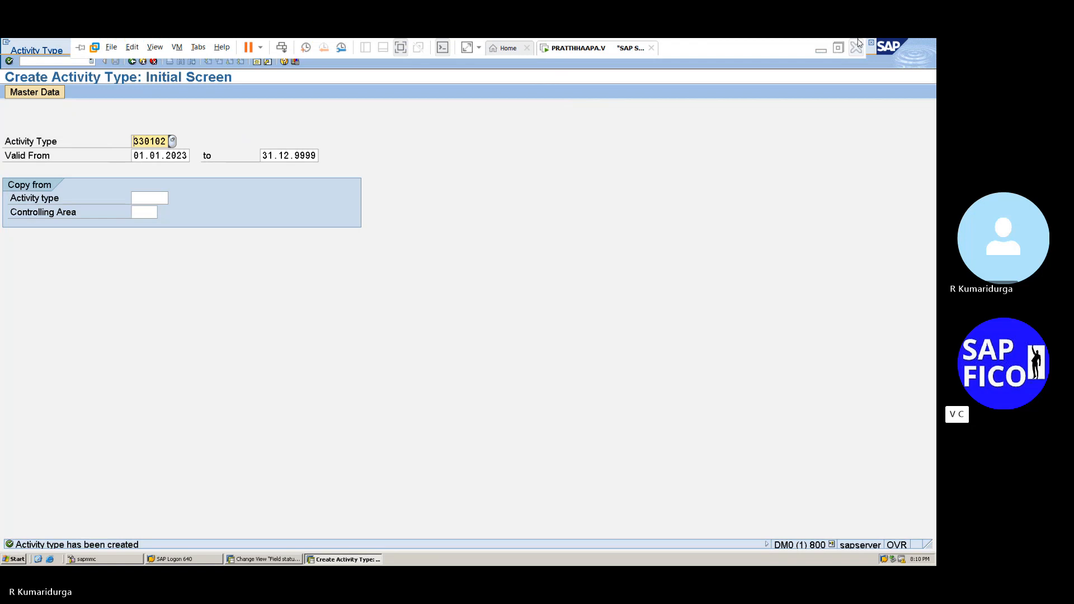
left_click(821, 49)
type("MACHINE")
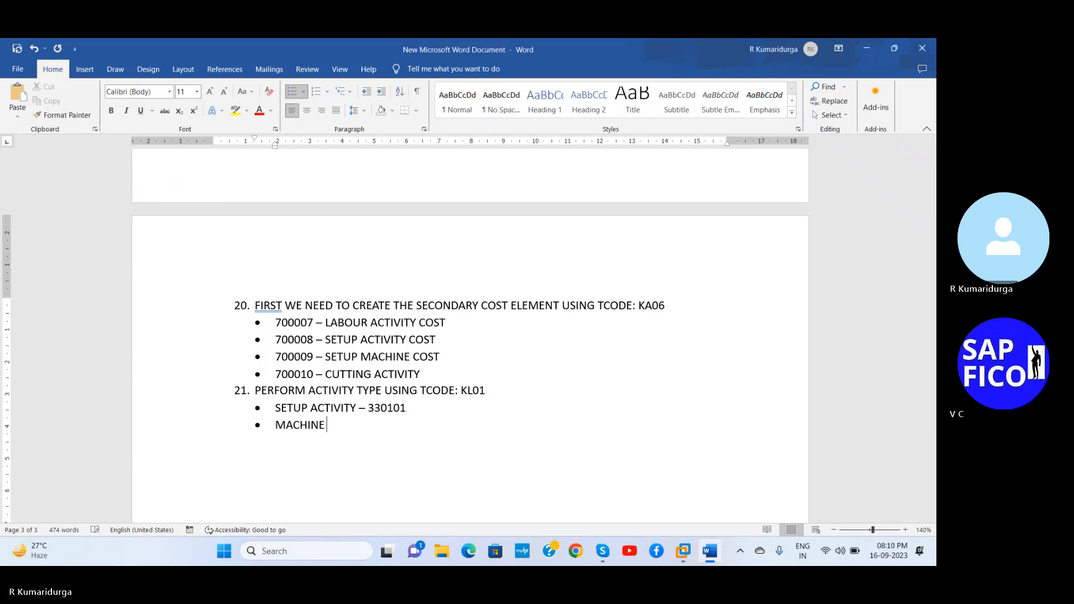
type(" ACTIVITY")
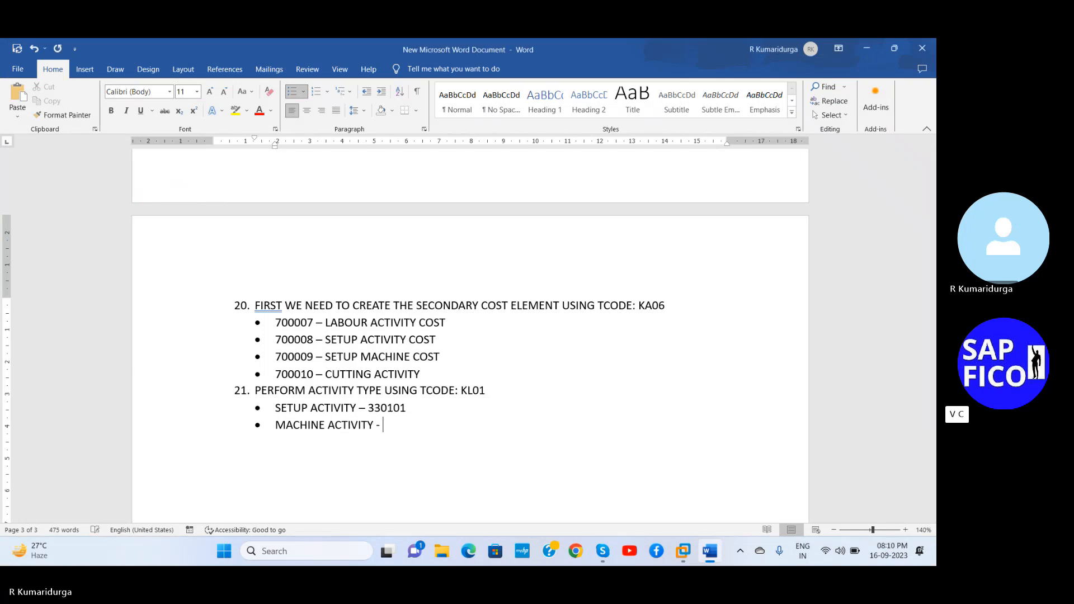
type(" - 330102")
key("Return")
Step: Switch back to SAP and start creating activity type 330103, valid from 01.01.2023 to 31.12.9999
mouse_move(680, 553)
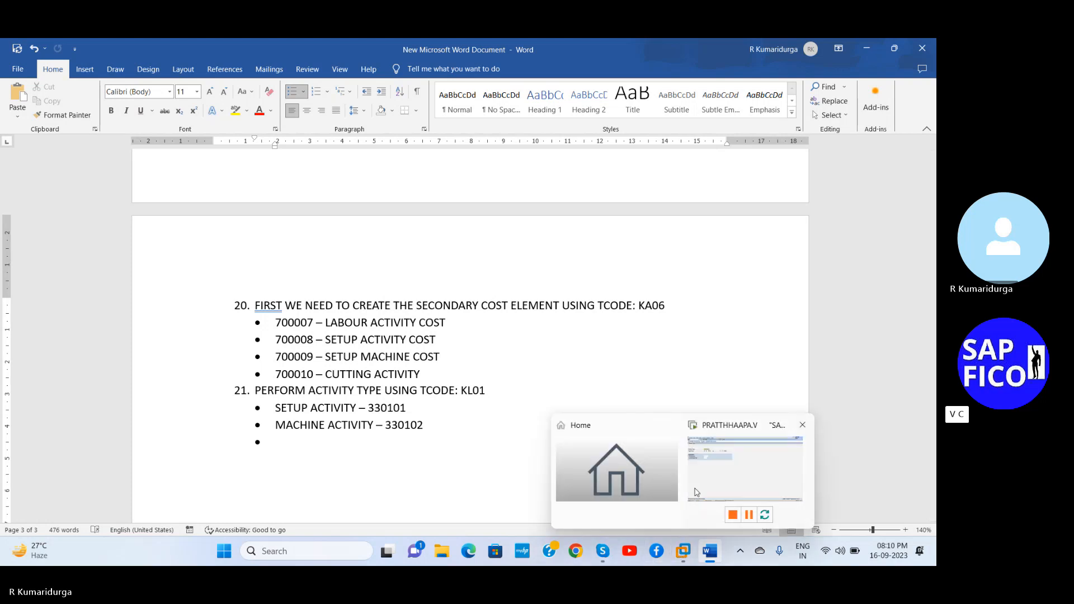
left_click(698, 486)
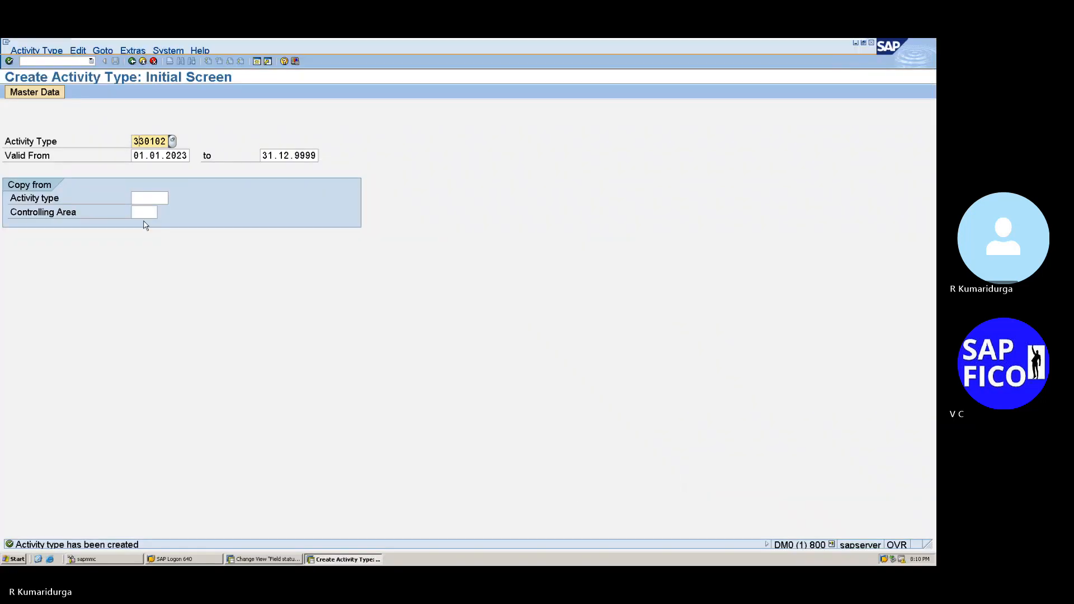
key("BackSpace")
type("3")
key("Return")
Step: Name activity type 330103 LABOUR ACTIVITY and copy the same text into its description
type("L")
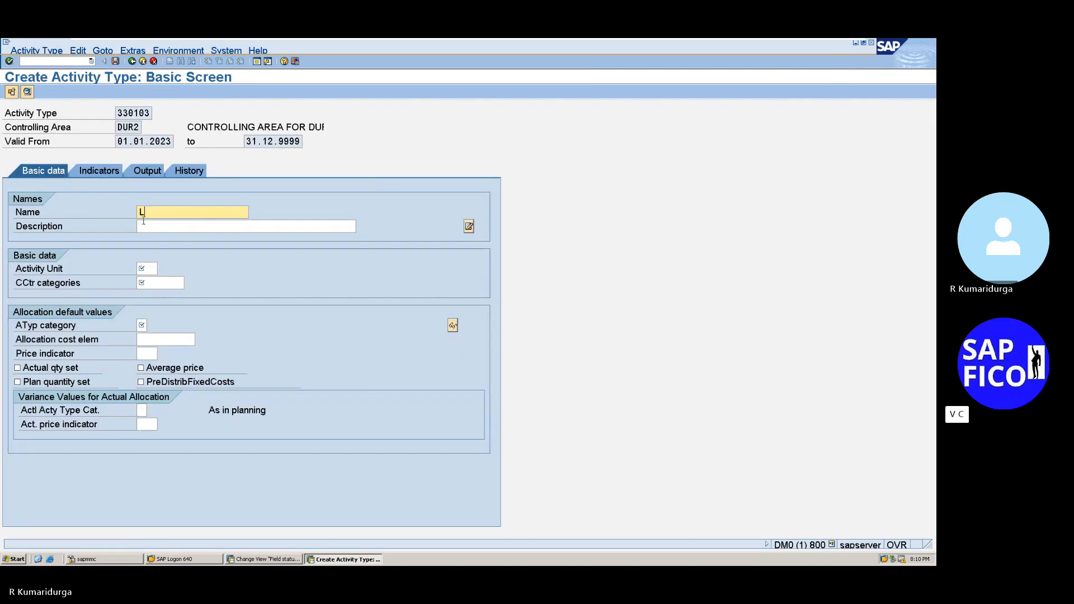
type("ABOU")
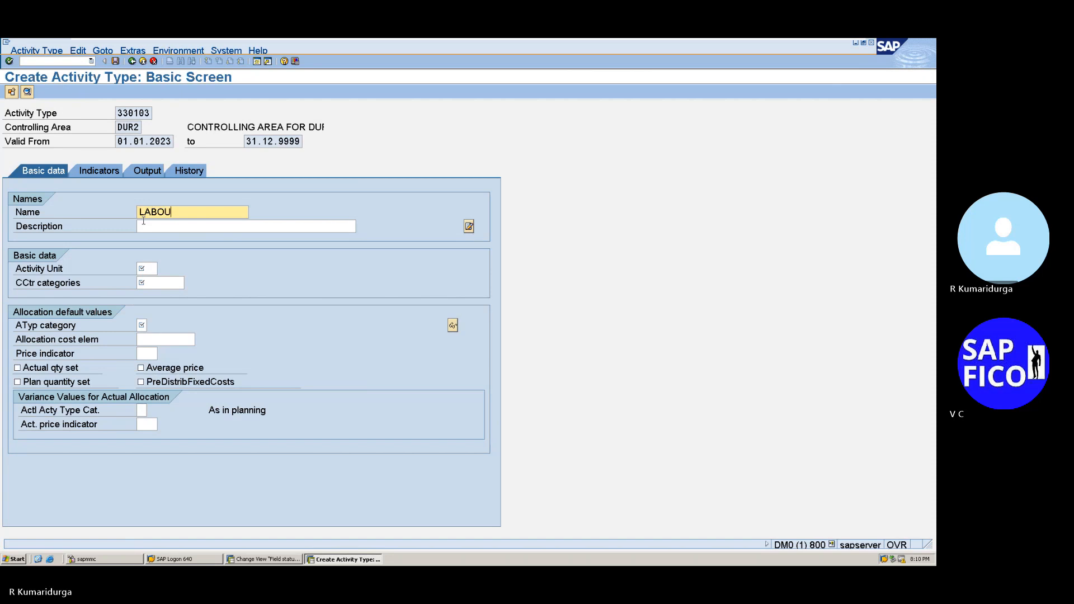
type("R")
type("A")
type("IVIY")
key("BackSpace")
type("TY")
key("shift+Left")
key("shift+Left")
key("shift+Left")
key("shift+Left")
key("shift+Left")
key("shift+Left")
key("shift+Left")
key("shift+Left")
key("shift+Left")
key("shift+Left")
key("shift+Left")
key("shift+Left")
key("shift+Left")
key("shift+Left")
key("shift+Left")
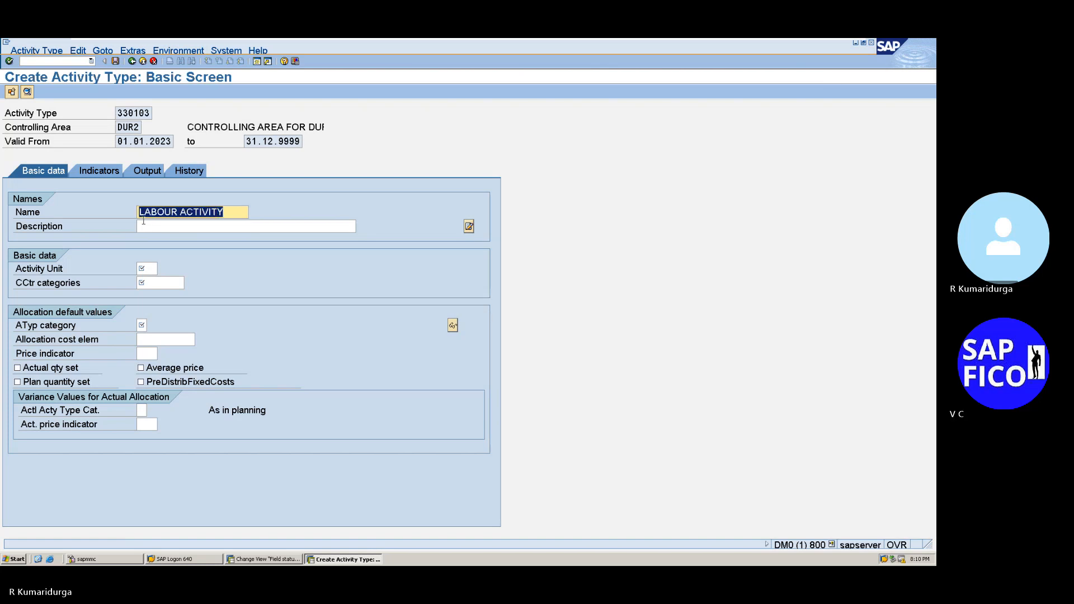
key("ctrl+c")
left_click(144, 223)
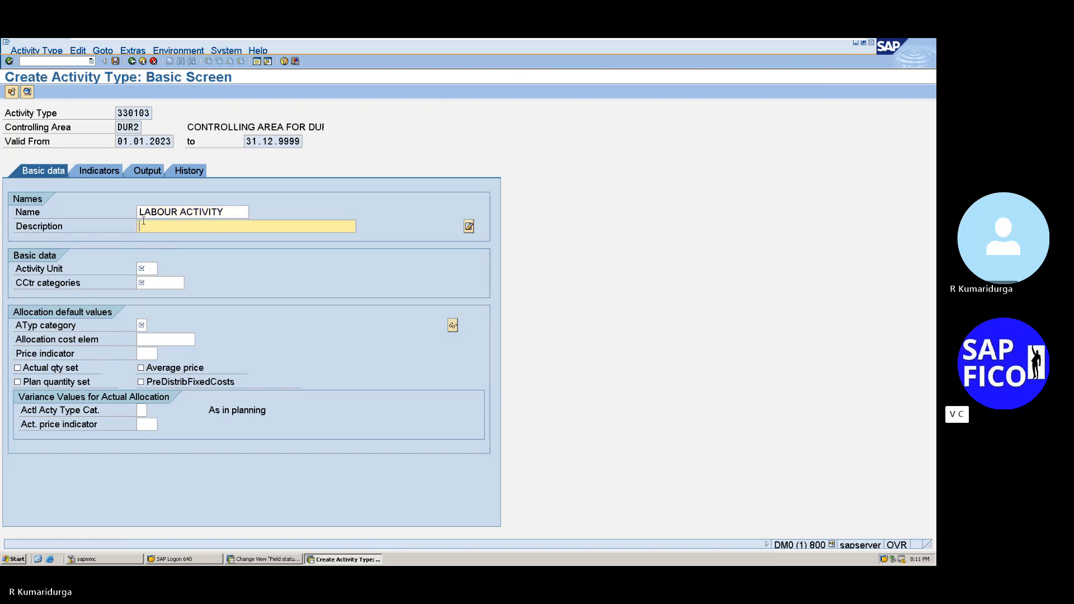
key("ctrl+v")
Step: Set the activity unit to HR and the cost center categories to *, All Cost Center Categories
left_click(148, 271)
left_click(159, 269)
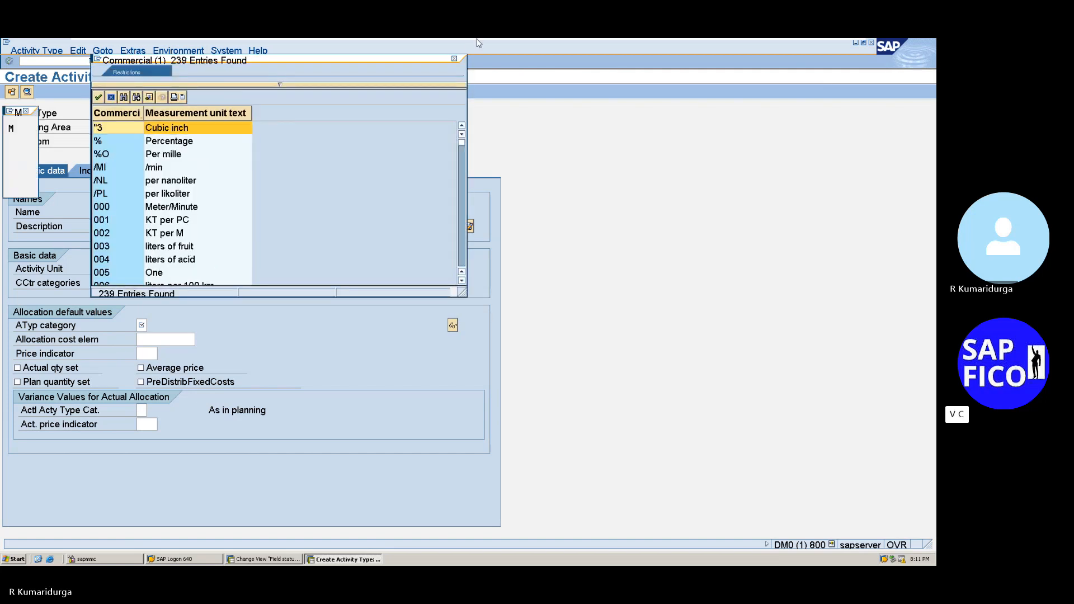
left_click(455, 62)
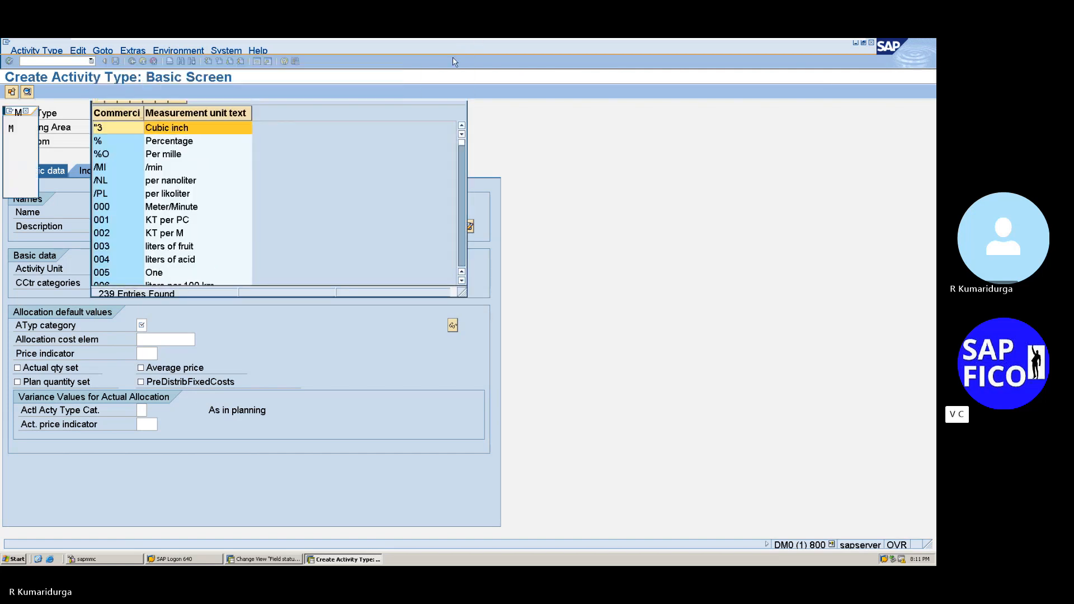
type("HR")
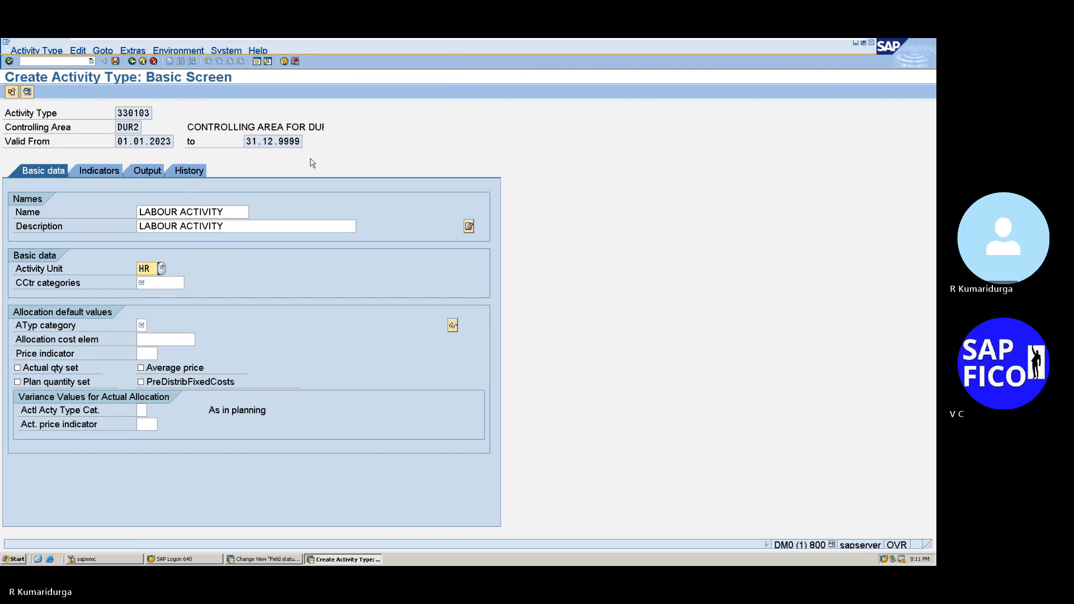
left_click(171, 282)
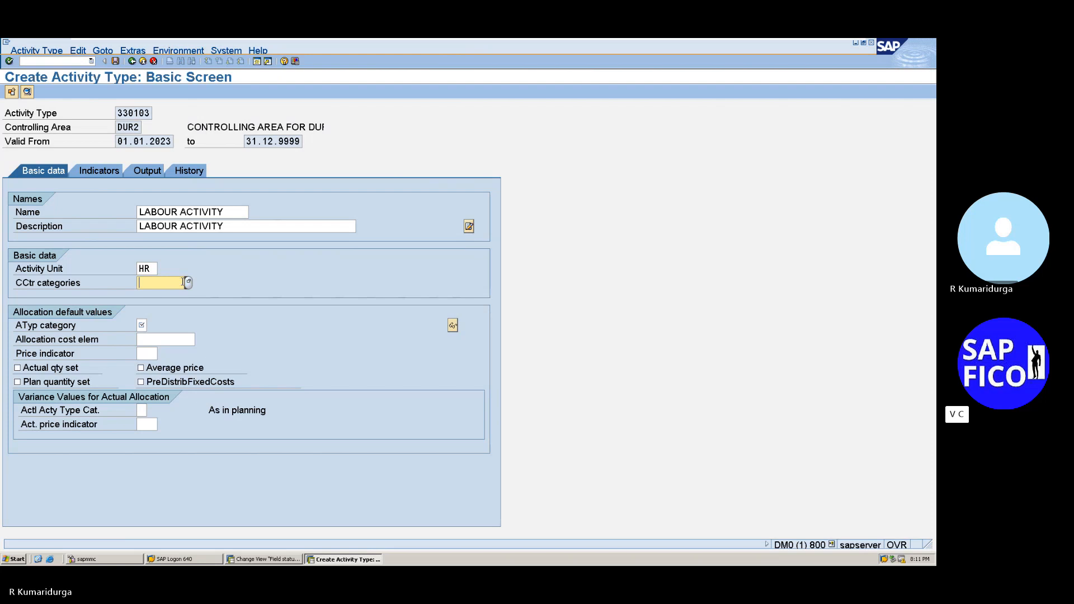
left_click(188, 282)
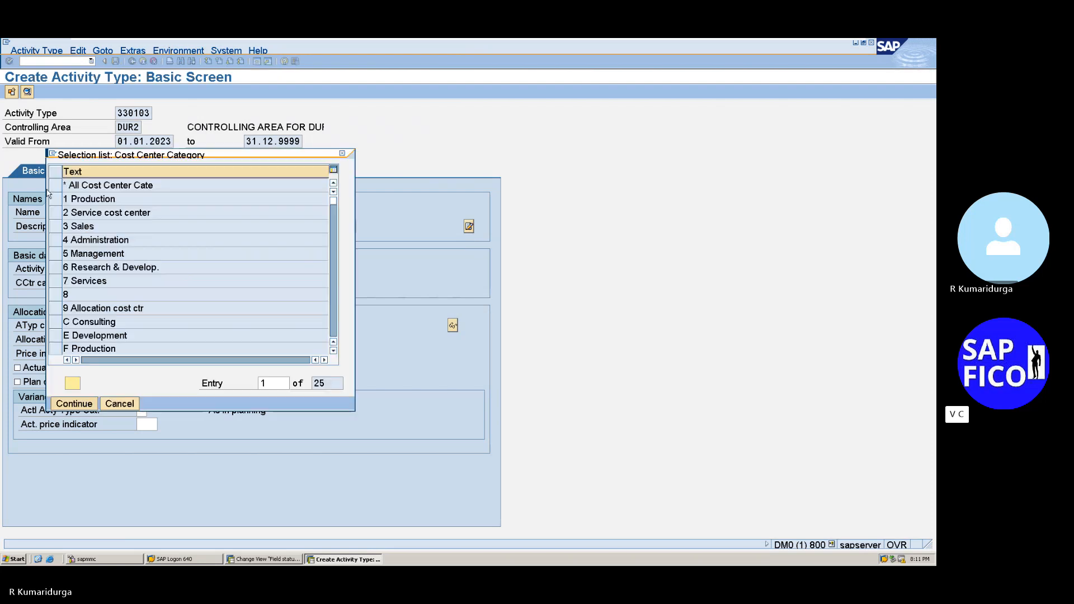
left_click(51, 190)
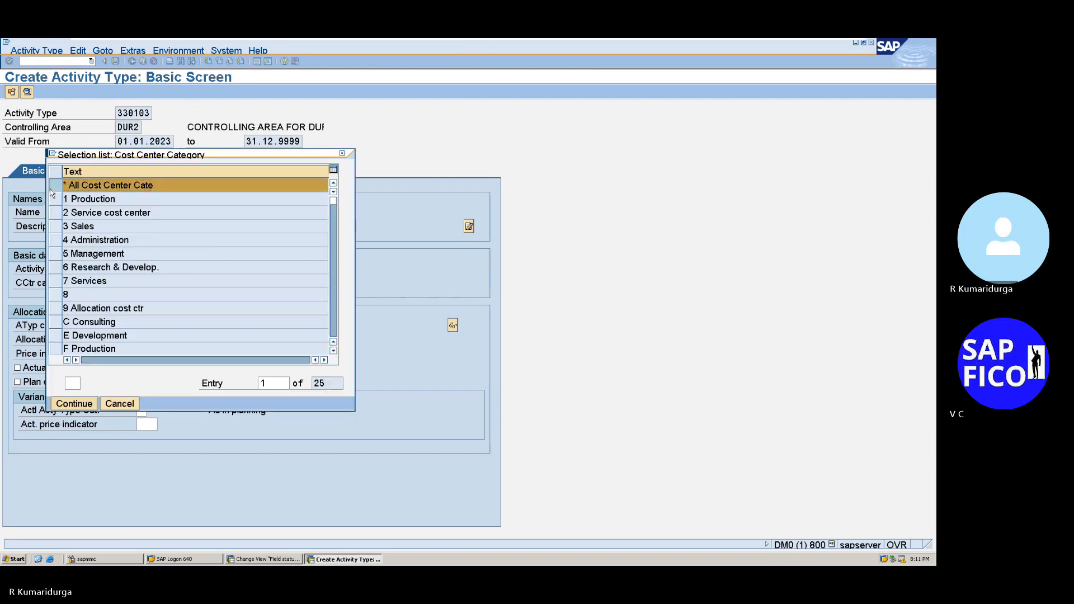
key("Return")
Step: Set the activity type category to 1, manual entry, manual allocation, and the allocation cost element to 700007
left_click(142, 326)
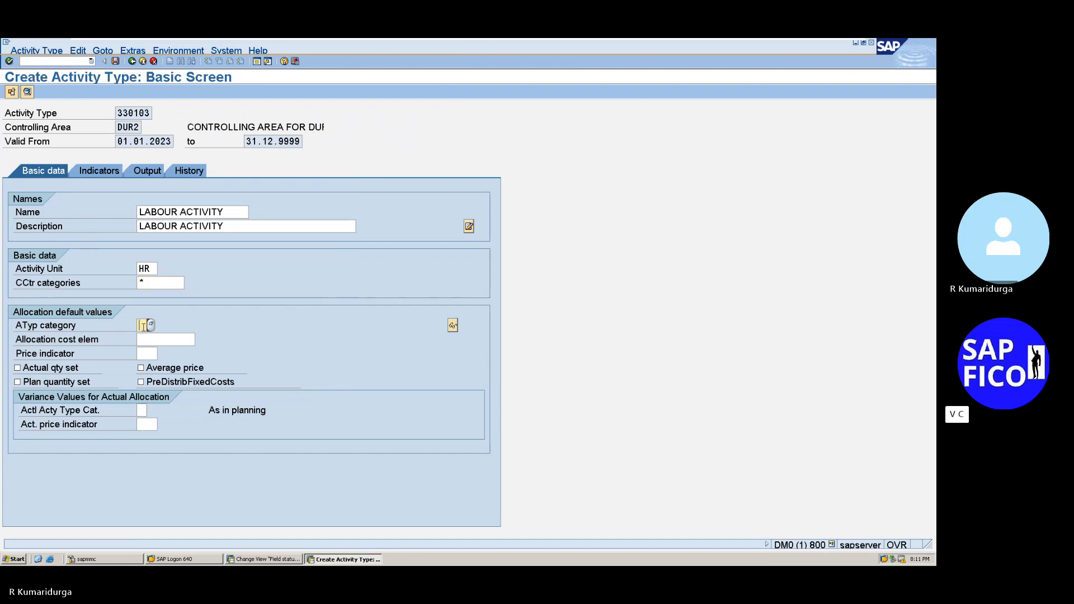
key("F4")
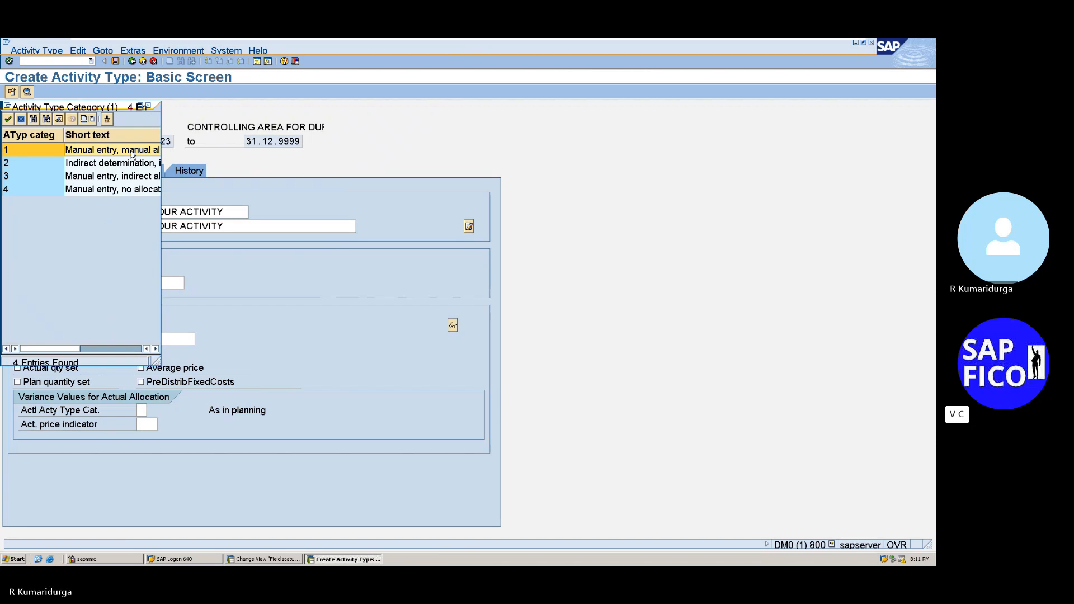
double_click(132, 155)
left_click(144, 338)
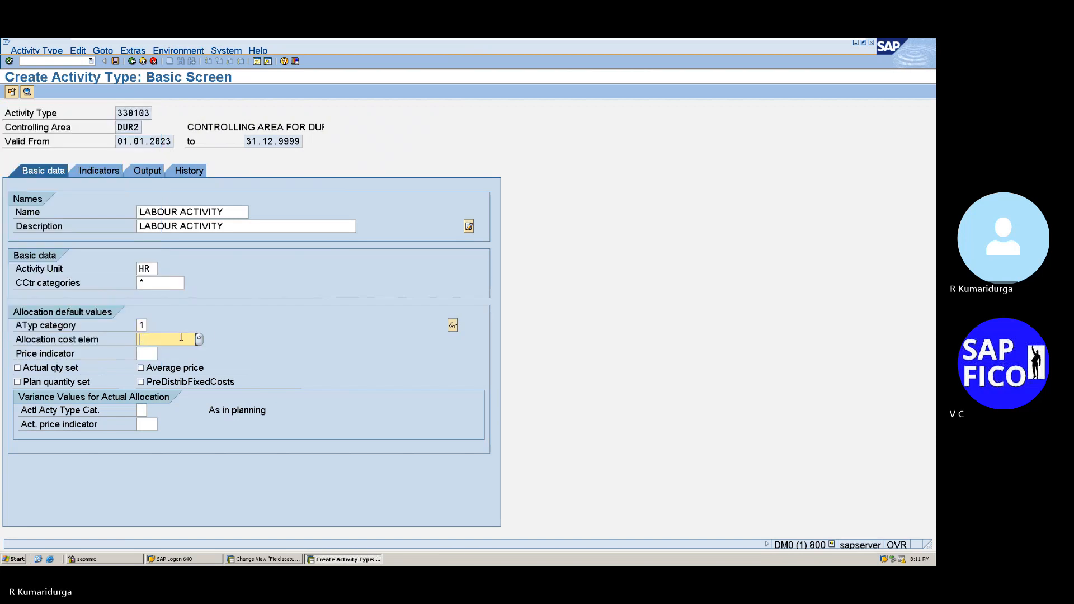
left_click(199, 339)
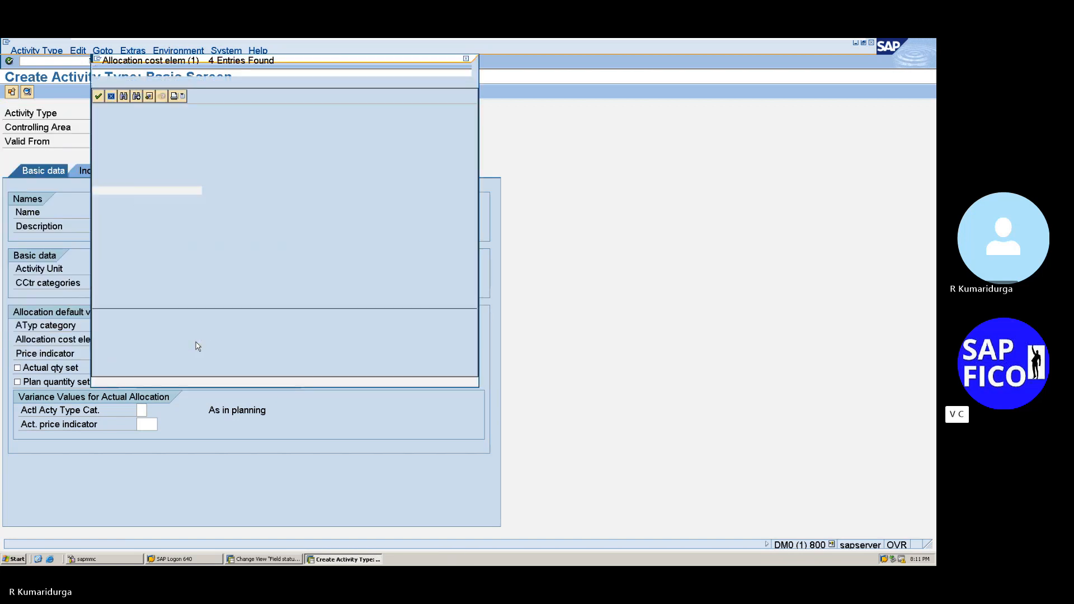
double_click(235, 124)
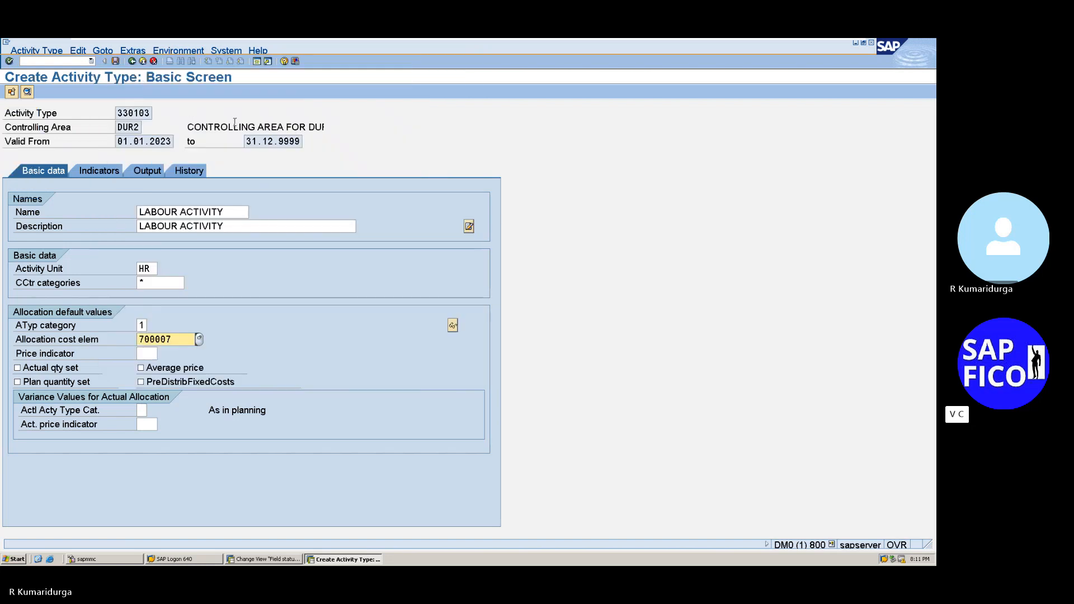
Step: Set the price indicator to 1 and the actual price indicator to 5, both automatically based on activity, and validate the entries
left_click(153, 354)
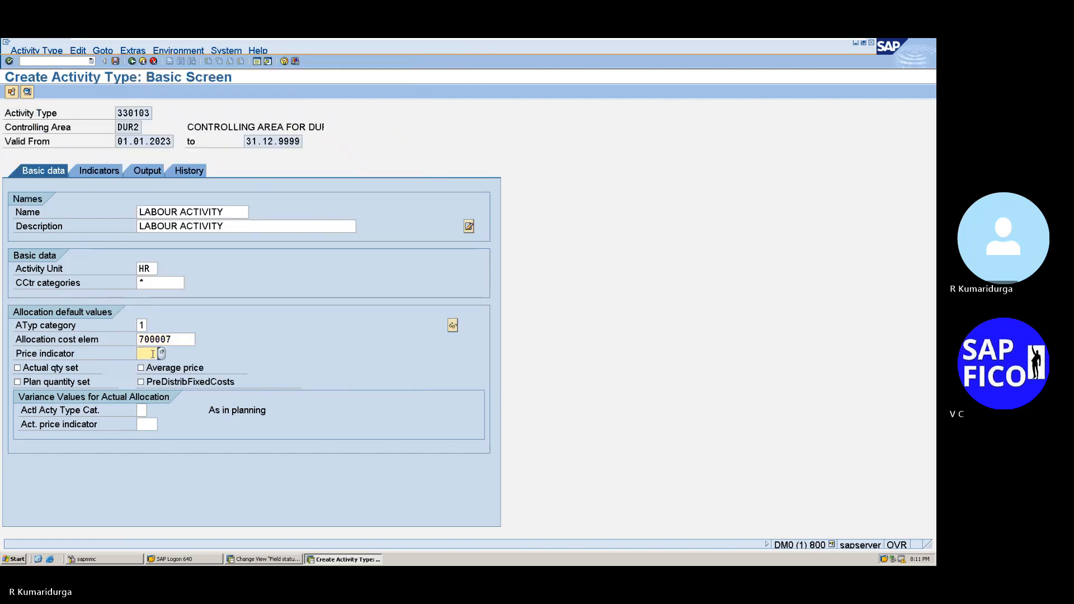
left_click(162, 353)
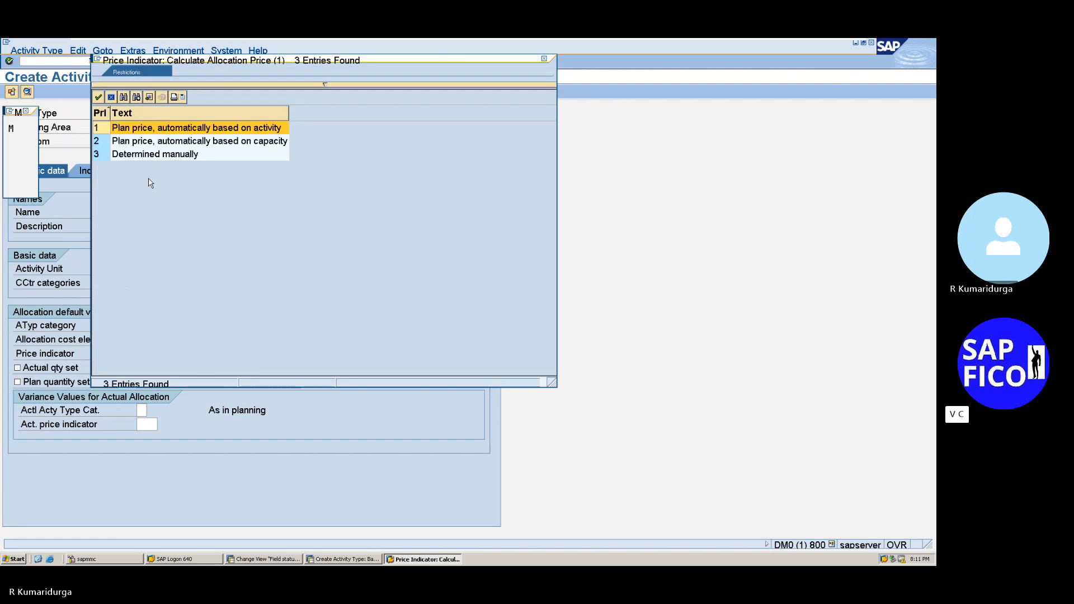
double_click(204, 128)
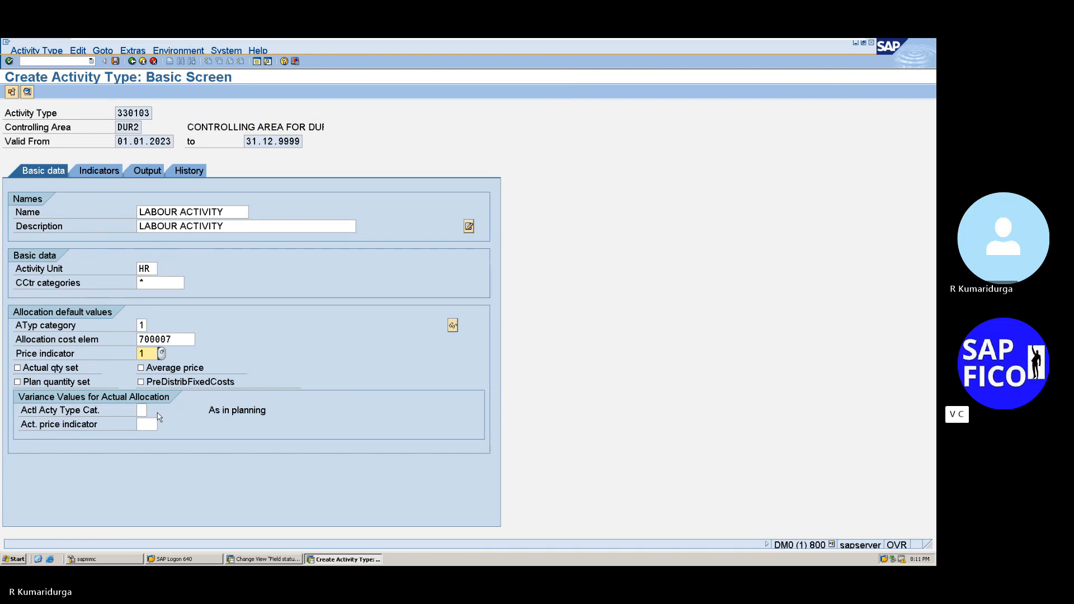
left_click(141, 425)
left_click(162, 425)
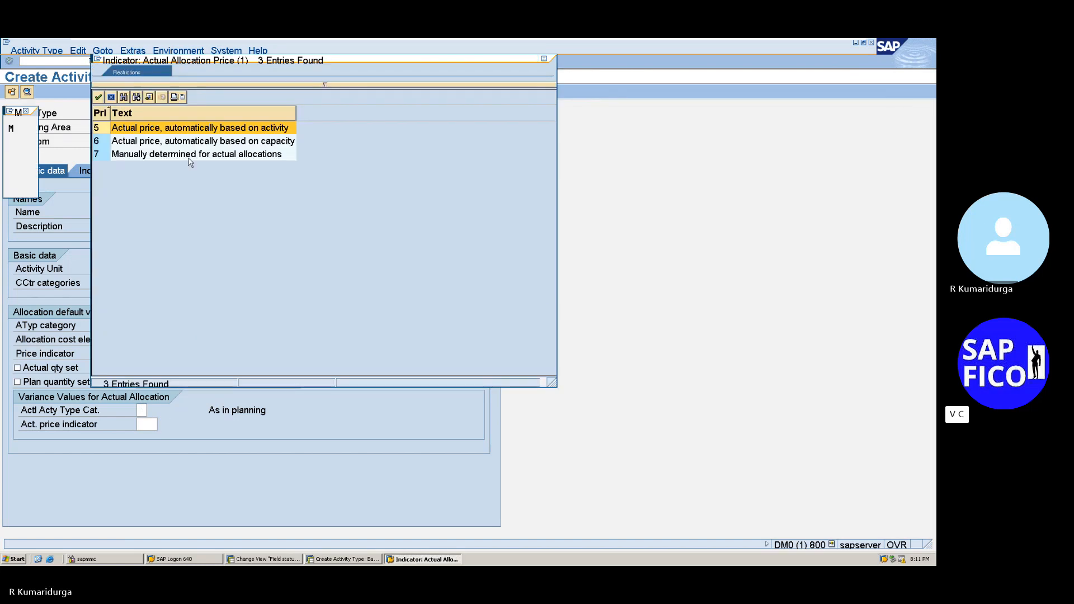
double_click(235, 128)
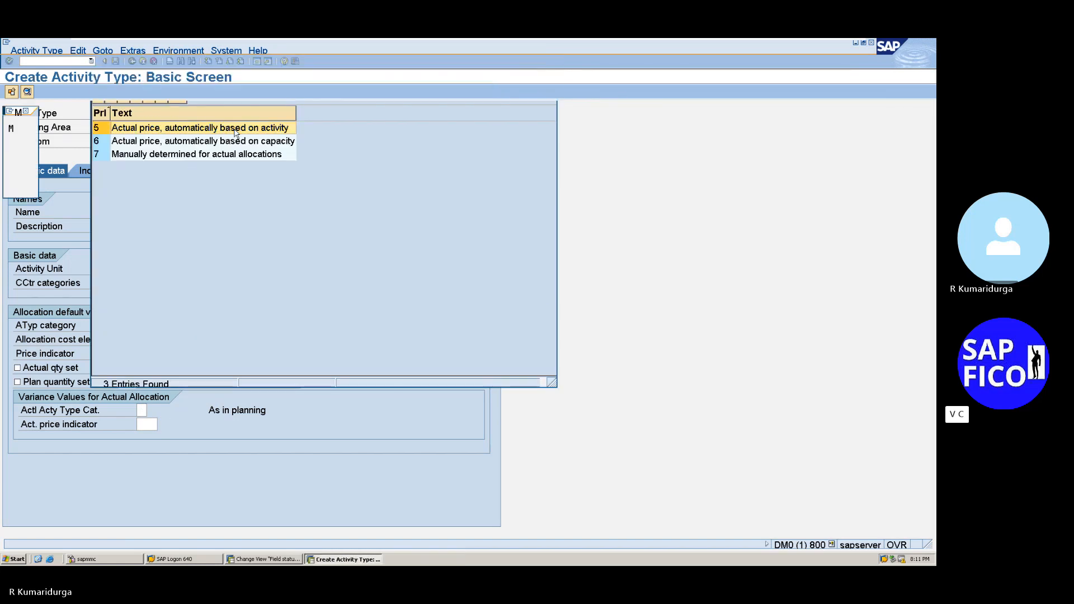
key("Return")
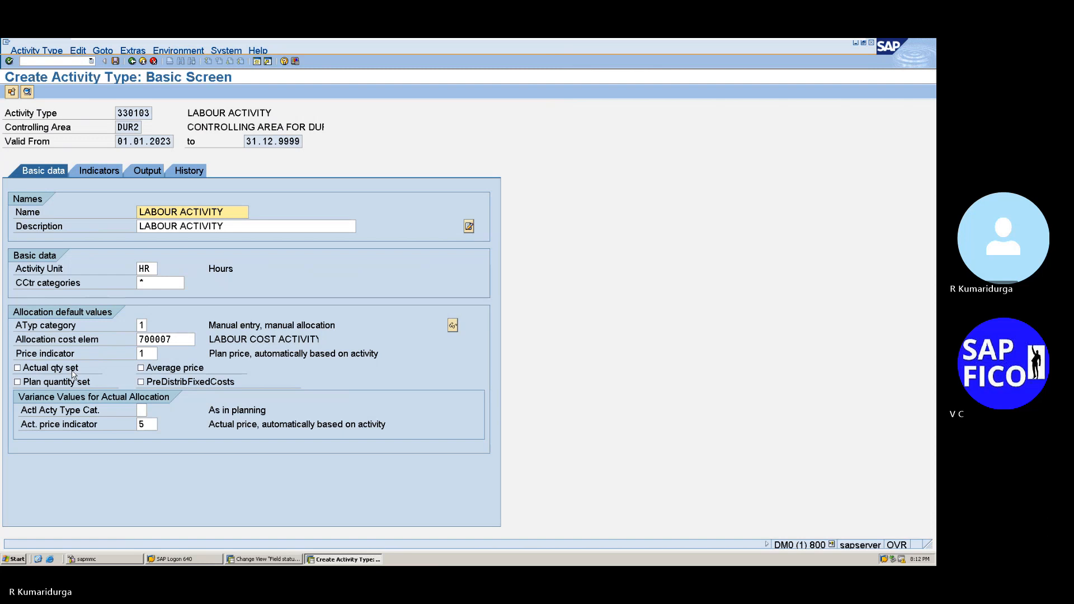
Step: Save activity type 330103, switch to the Word document and add the list entry LABOUR ACTIVITY – 330103
left_click(116, 61)
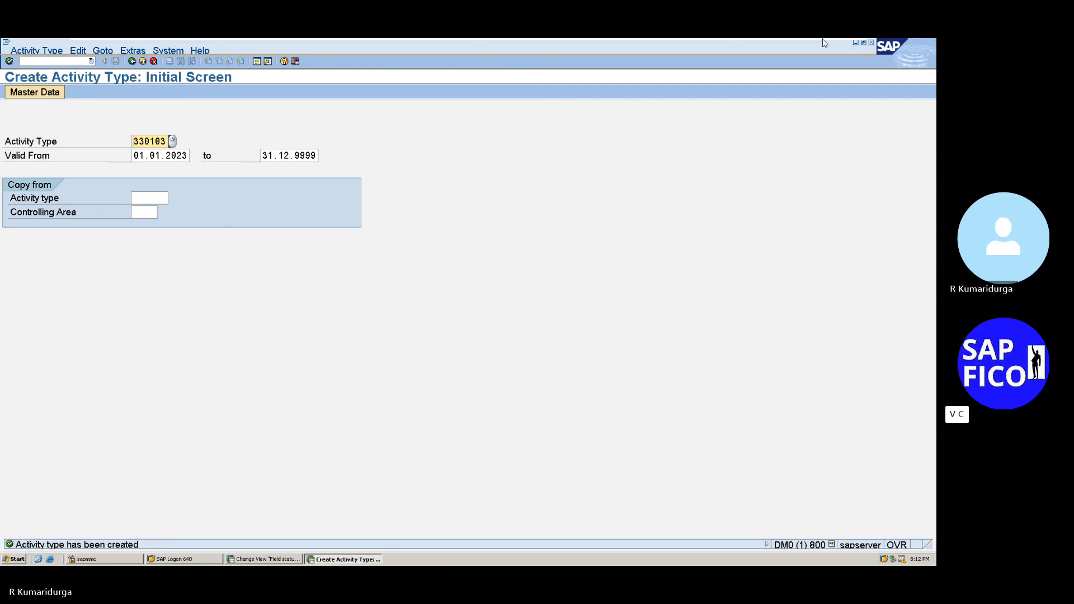
mouse_move(825, 44)
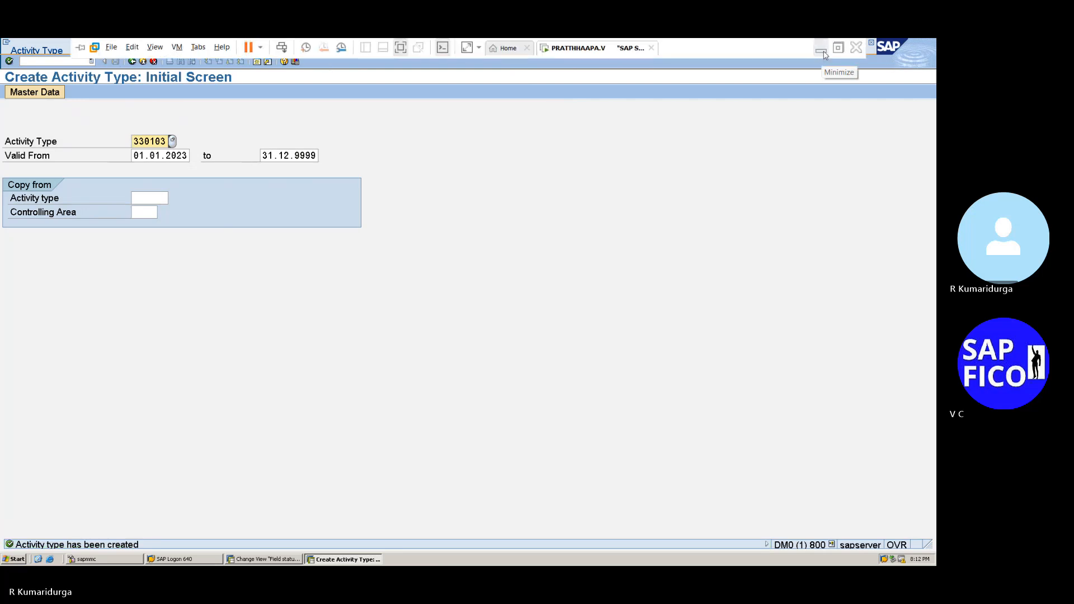
left_click(822, 50)
type("LAB")
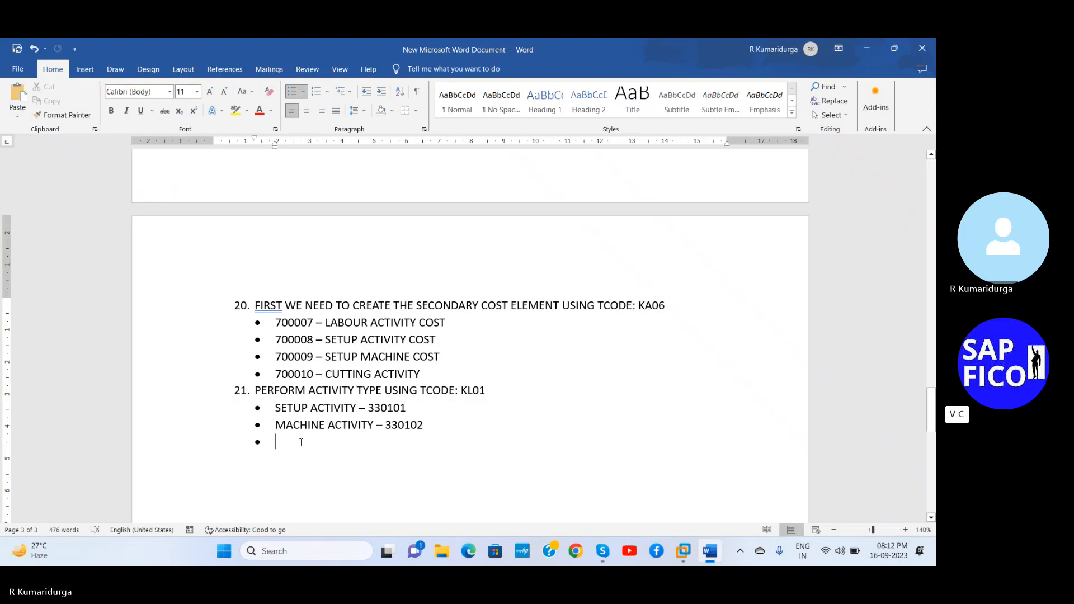
type("OUR ")
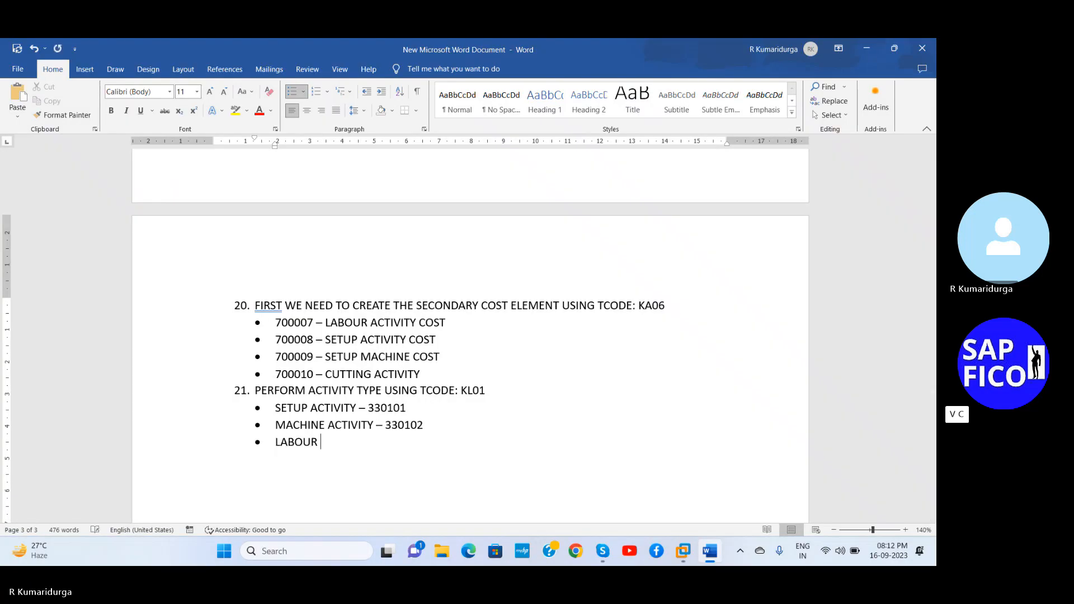
type("ACTIVITY - 330103")
key("Return")
Step: Switch back to SAP and start creating activity type 330104 with the same validity period
mouse_move(685, 538)
left_click(706, 480)
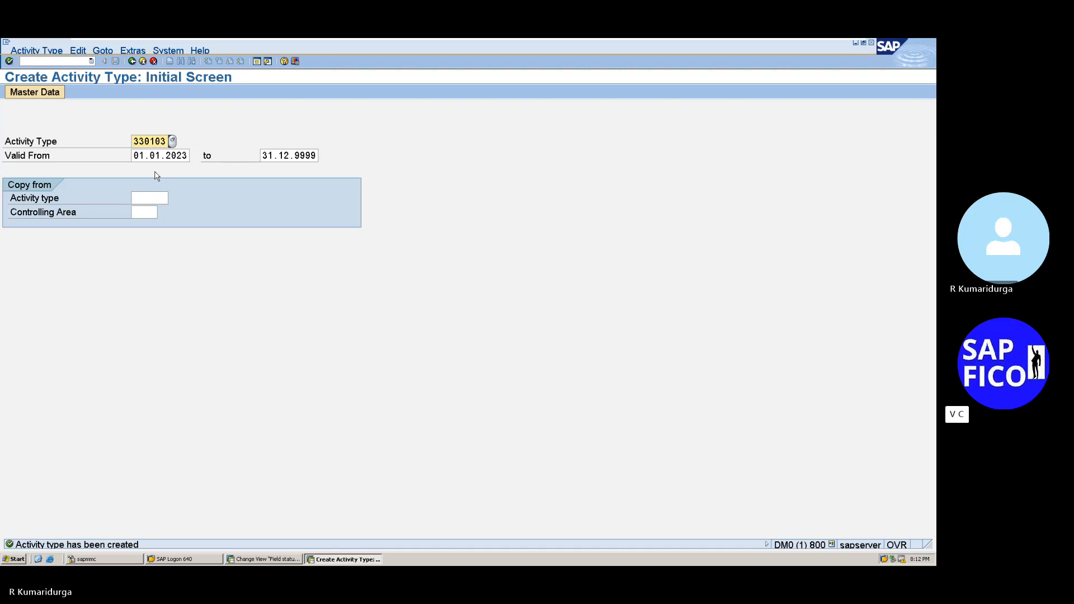
key("BackSpace")
type("4")
key("Return")
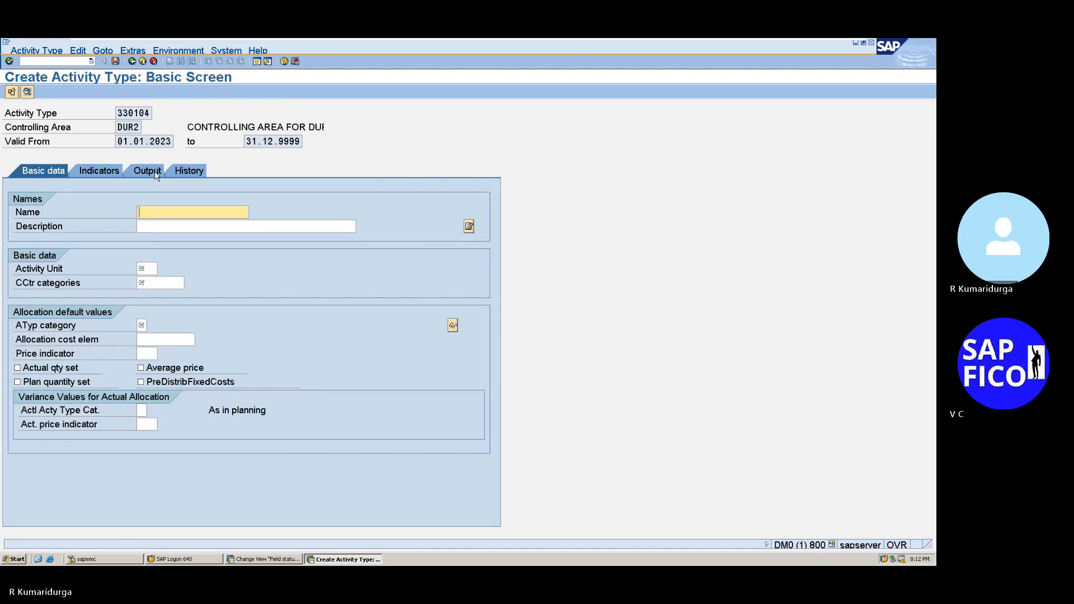
Step: Enter CUTTING ACTIVITY HR as both the name and the description of activity type 330104
type("CUTTING ACTI")
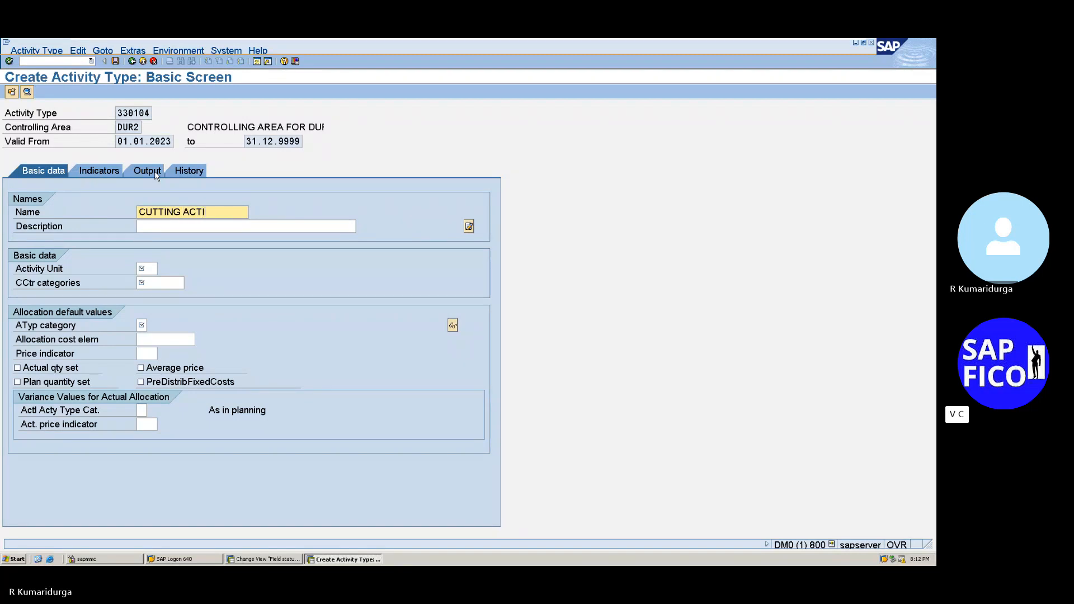
type("VITY HOU")
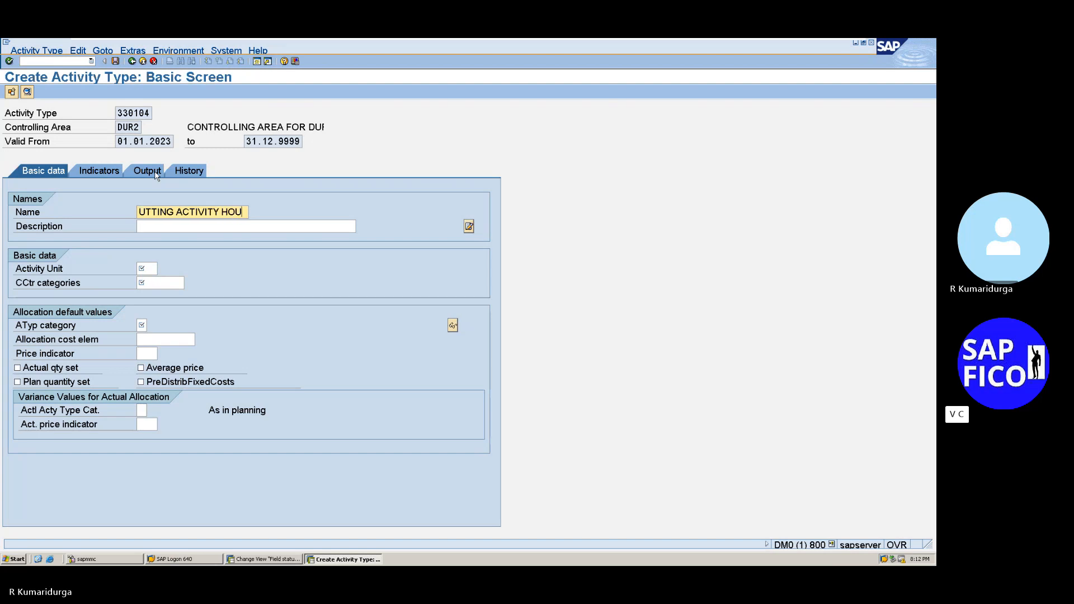
key("BackSpace")
key("BackSpace")
type("R")
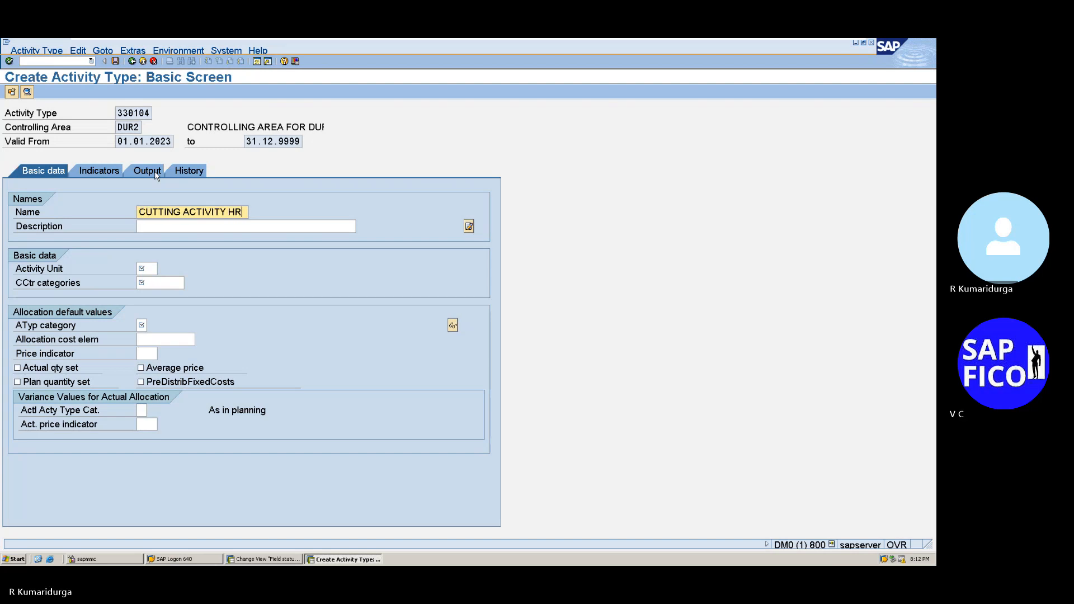
key("shift+Left")
key("shift+Left")
key("shift+Left")
key("shift+Left")
key("shift+Left")
key("shift+Left")
key("shift+Left")
key("shift+Left")
key("shift+Left")
key("shift+Left")
key("shift+Left")
key("shift+Left")
key("shift+Left")
key("shift+Left")
key("shift+Left")
key("shift+Left")
key("shift+Left")
key("shift+Left")
key("shift+Left")
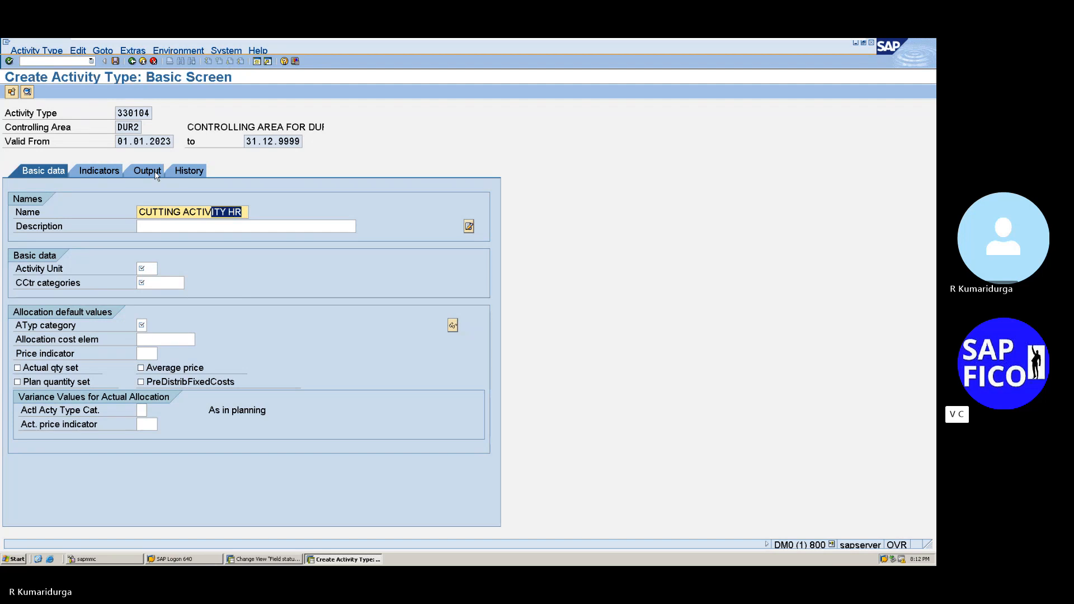
key("ctrl+c")
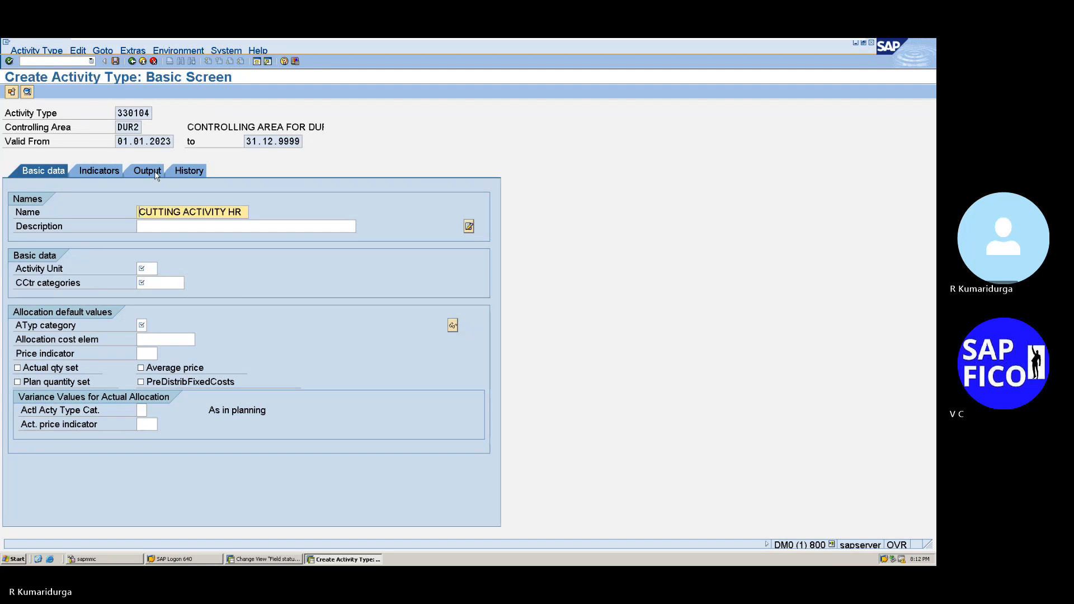
key("Tab")
key("ctrl+v")
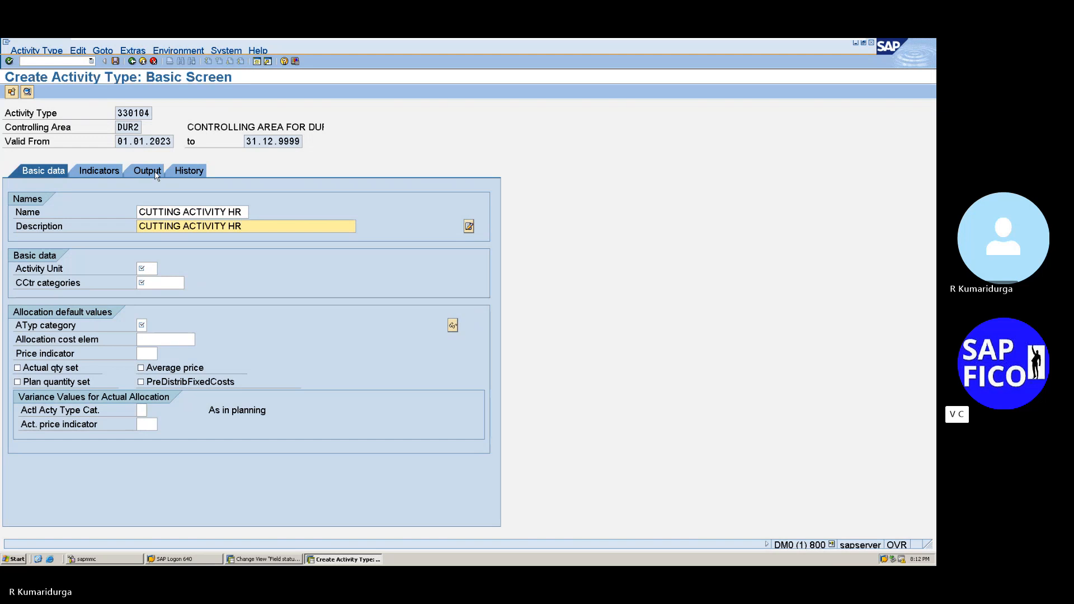
Step: Set the activity unit to HR, the cost center categories to * and the activity type category to 1
left_click(155, 269)
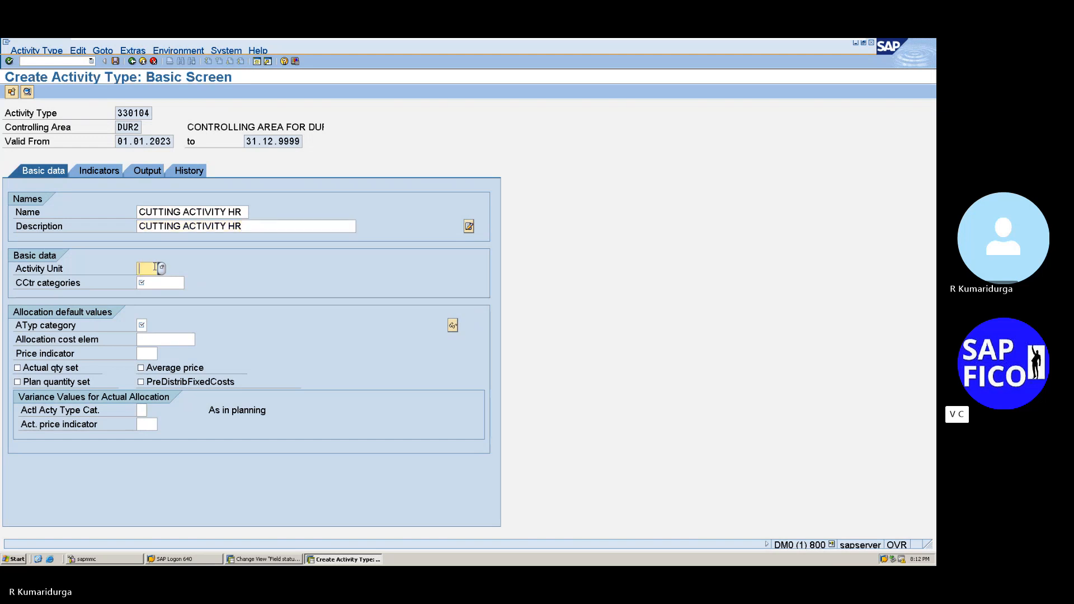
type("HR")
key("Tab")
type("*")
key("Tab")
type("1")
Step: Assign allocation cost element 700010, set the price indicator to 1 and the actual price indicator to 5, and validate the entries
left_click(190, 339)
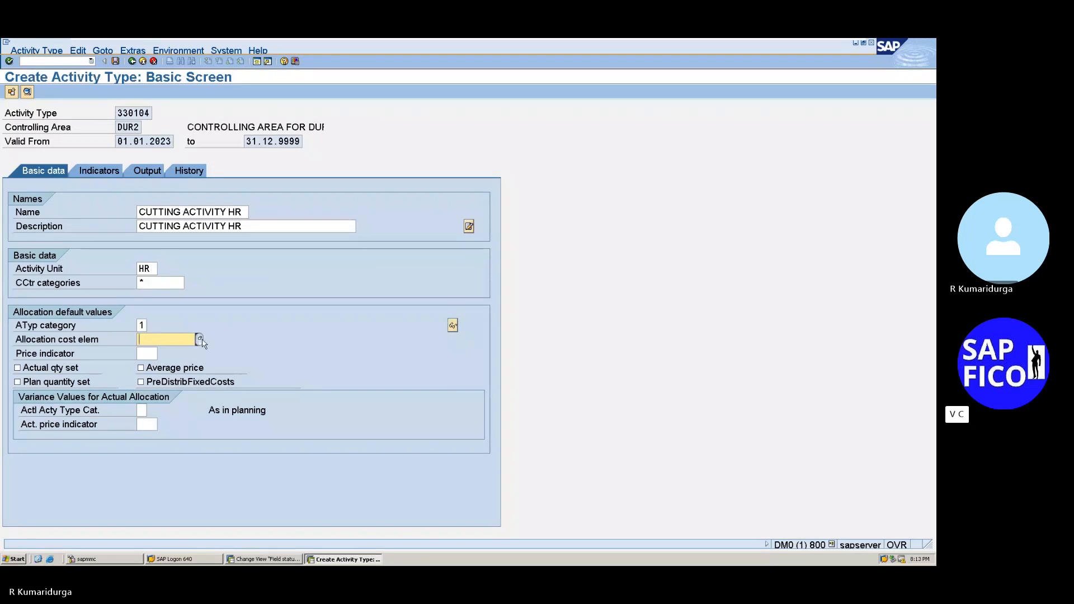
left_click(200, 340)
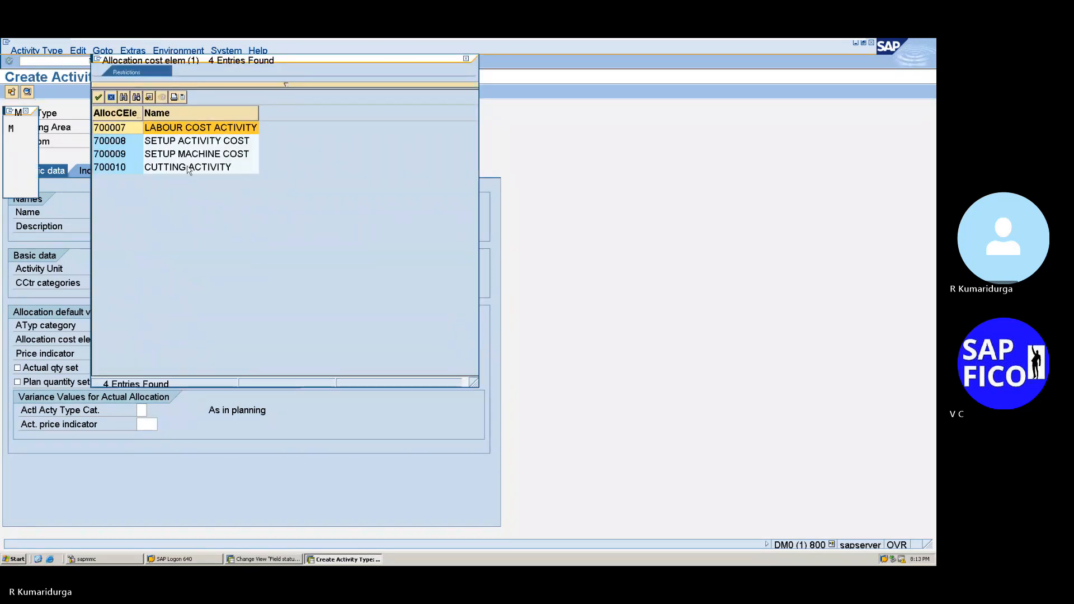
double_click(188, 167)
left_click(140, 354)
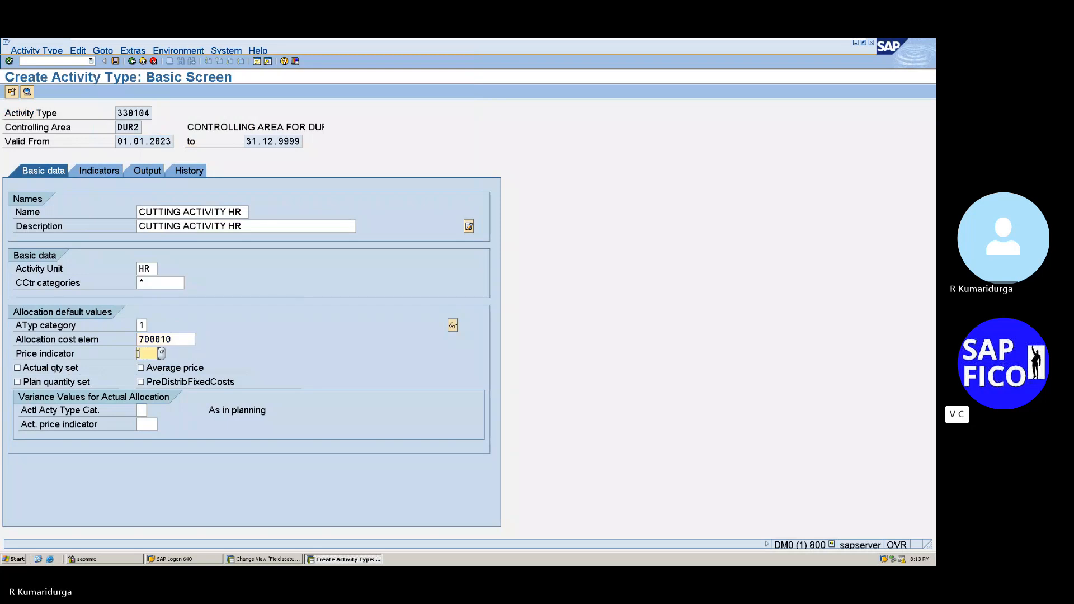
left_click(143, 424)
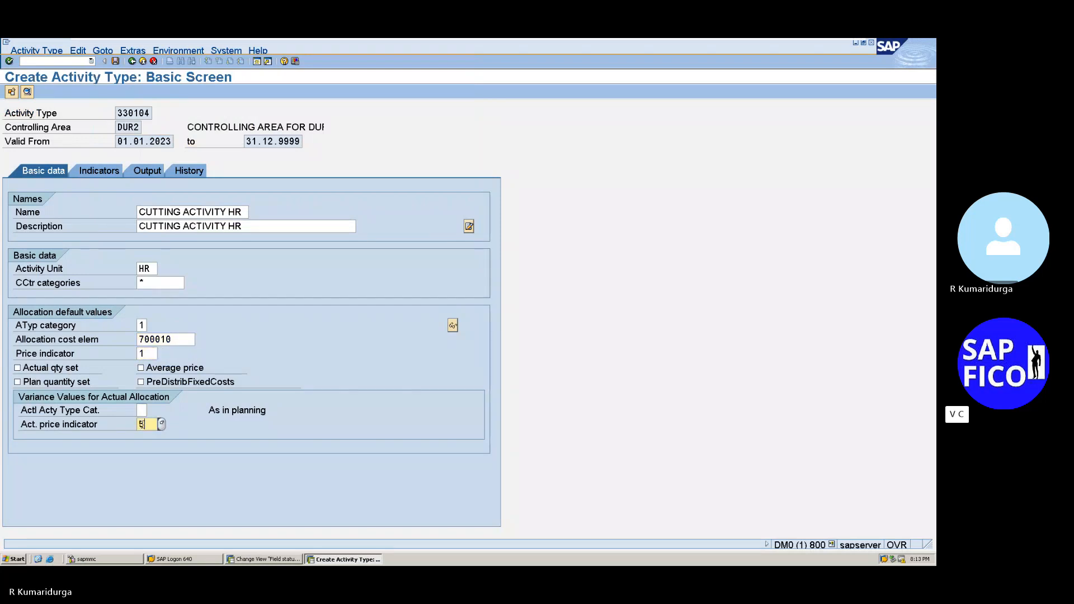
key("Return")
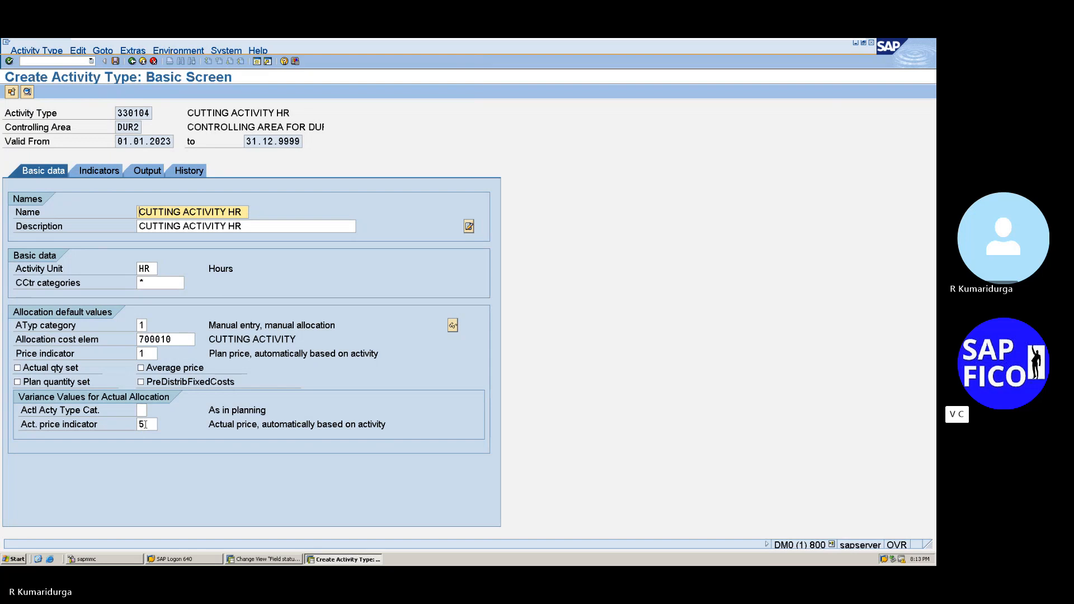
right_click(145, 425)
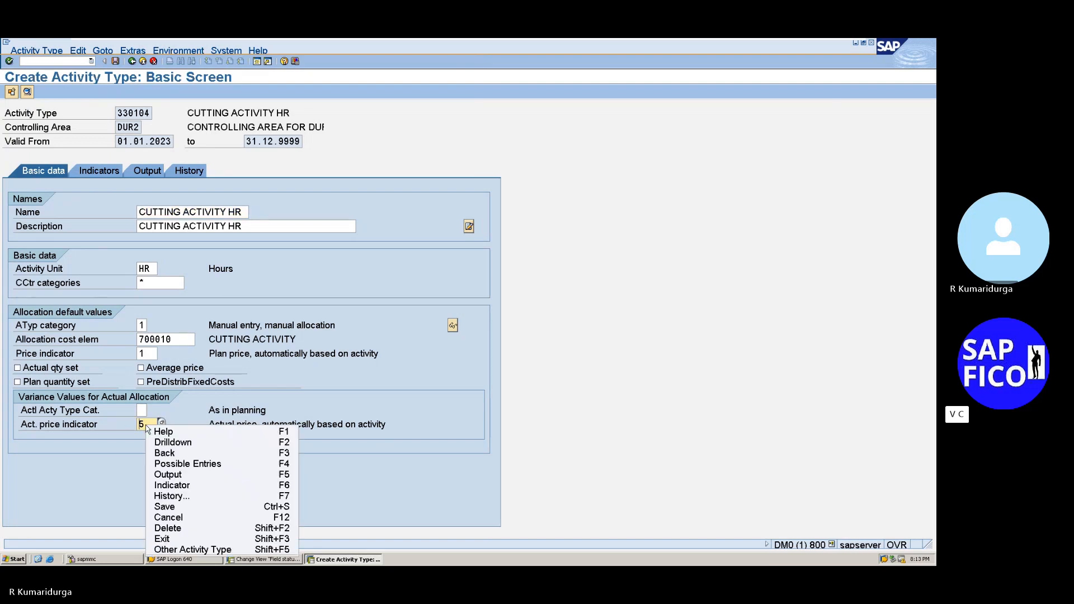
left_click(284, 399)
right_click(280, 399)
left_click(206, 450)
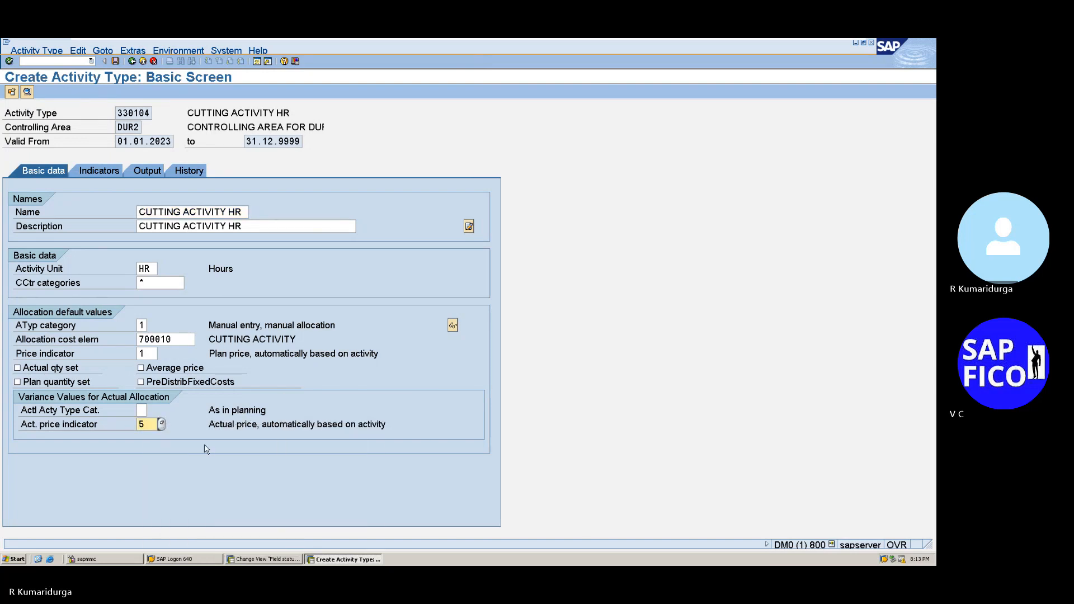
Step: Save activity type 330104, switch to the Word document and add the list entry CUTTING ACTIVITY – 330104
left_click(117, 63)
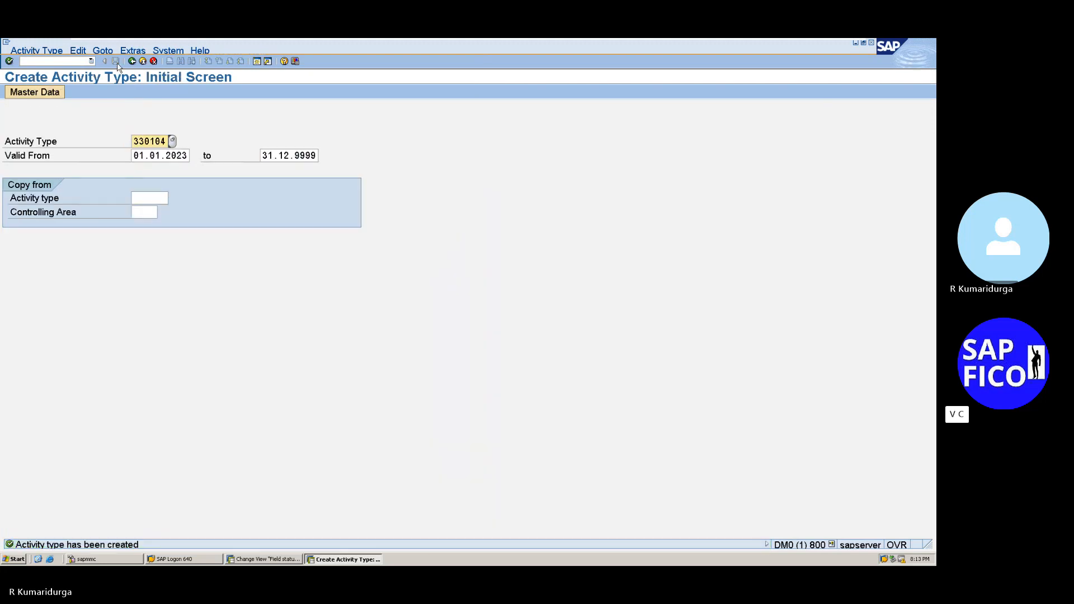
mouse_move(603, 40)
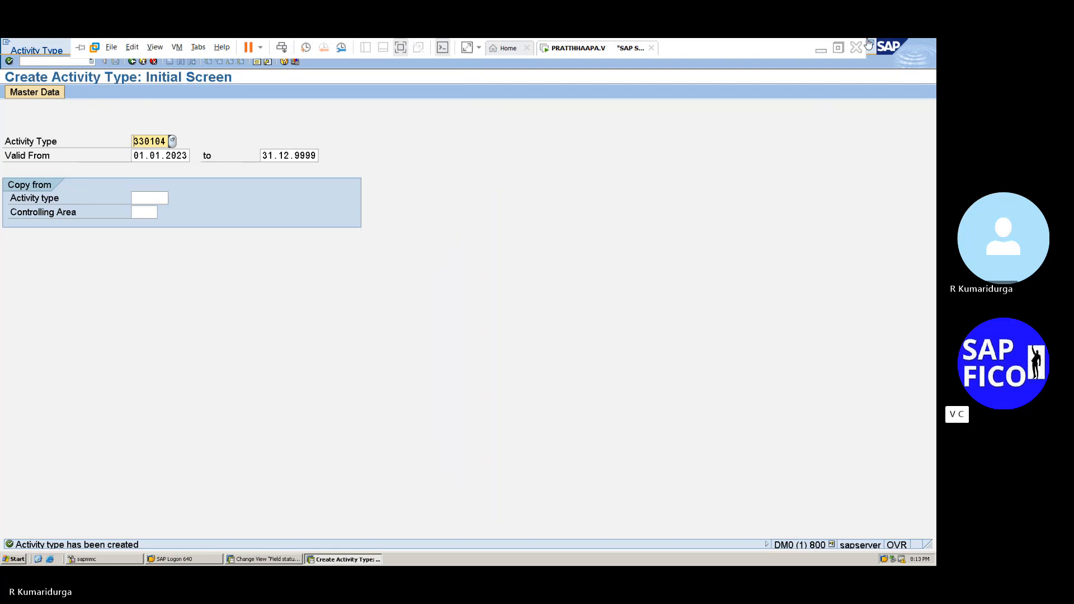
left_click(820, 50)
type("TING")
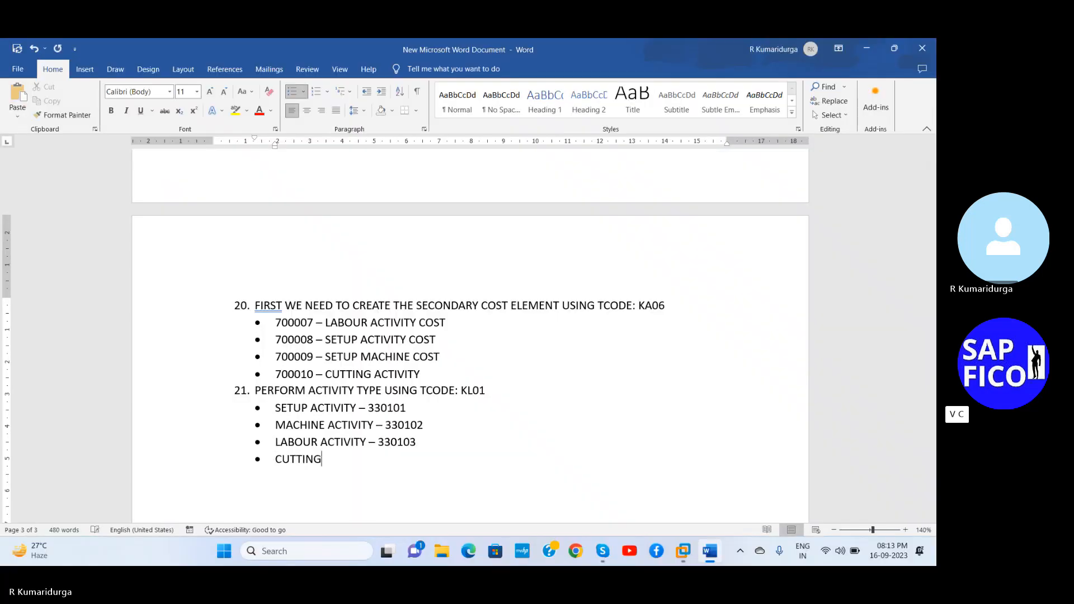
type(" ACTIVIRY")
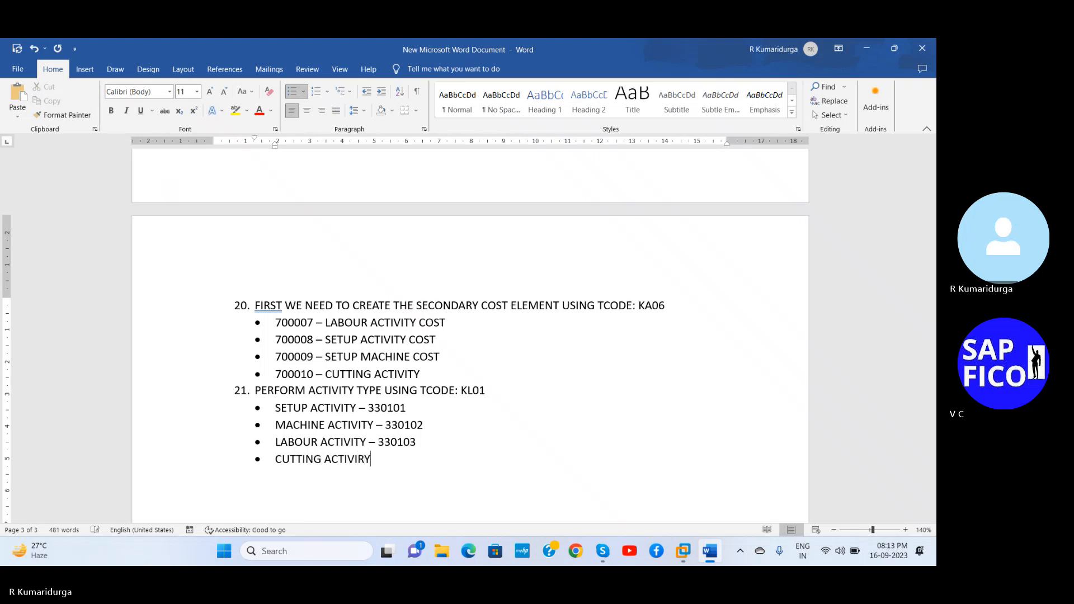
key("BackSpace")
key("BackSpace")
type("TY -")
type("330104")
key("Return")
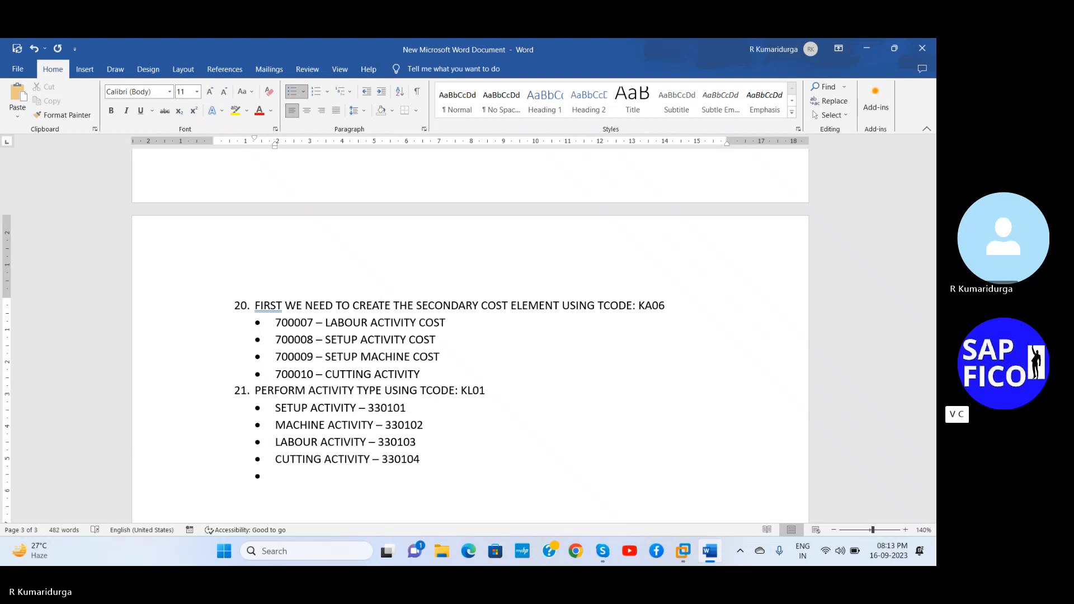
Step: Add numbered item 22, CREATE ACTIVITY TYPE GROUP – KLH1, below the activity list and start an empty bullet under it
key("BackSpace")
key("BackSpace")
key("BackSpace")
type("2")
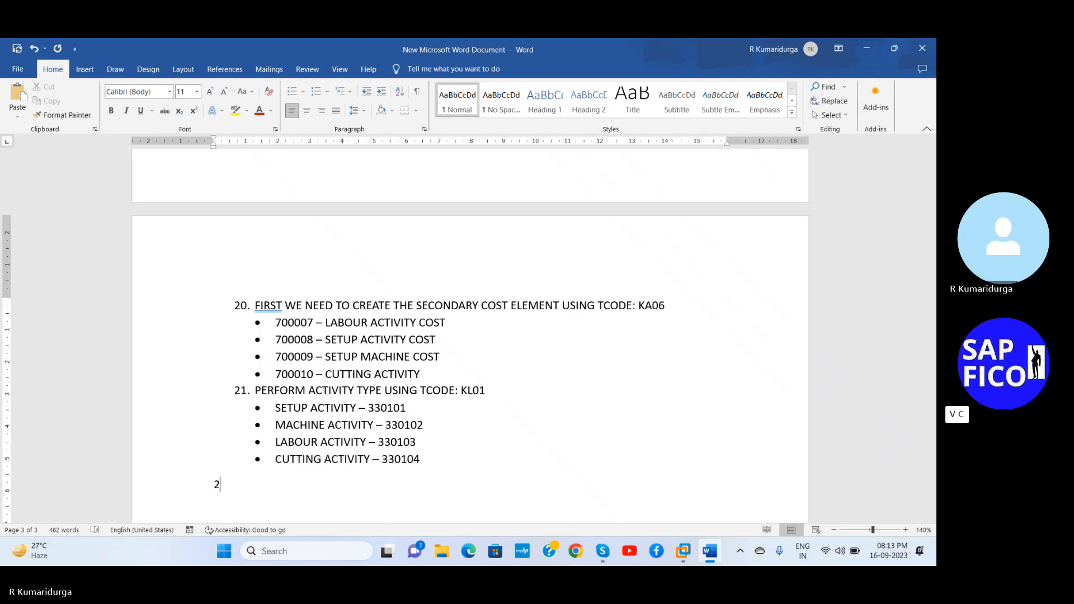
type("2. ")
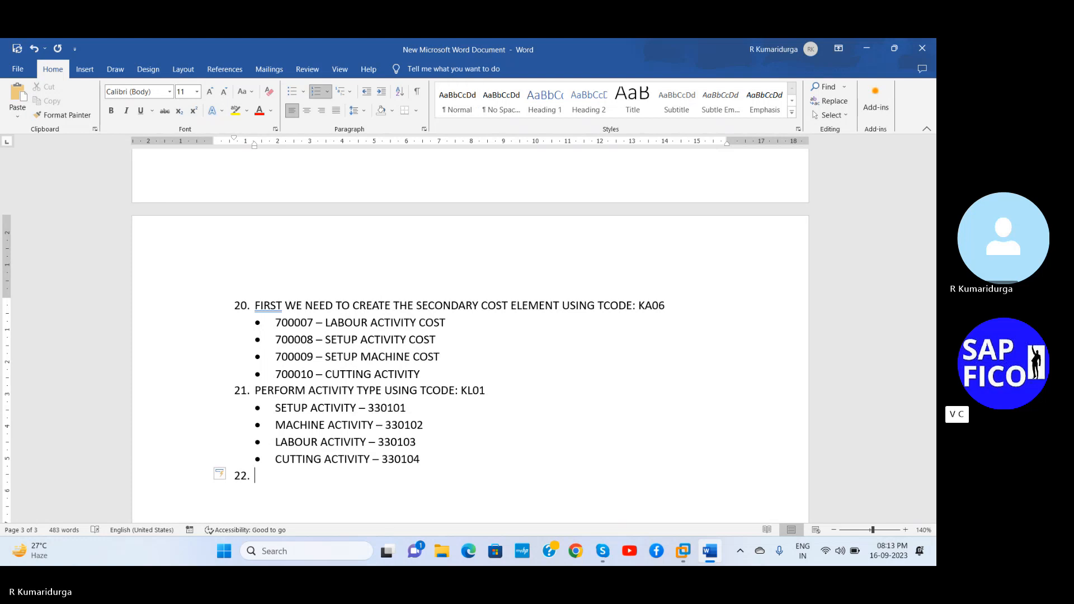
type("CREATE ACTIVITY")
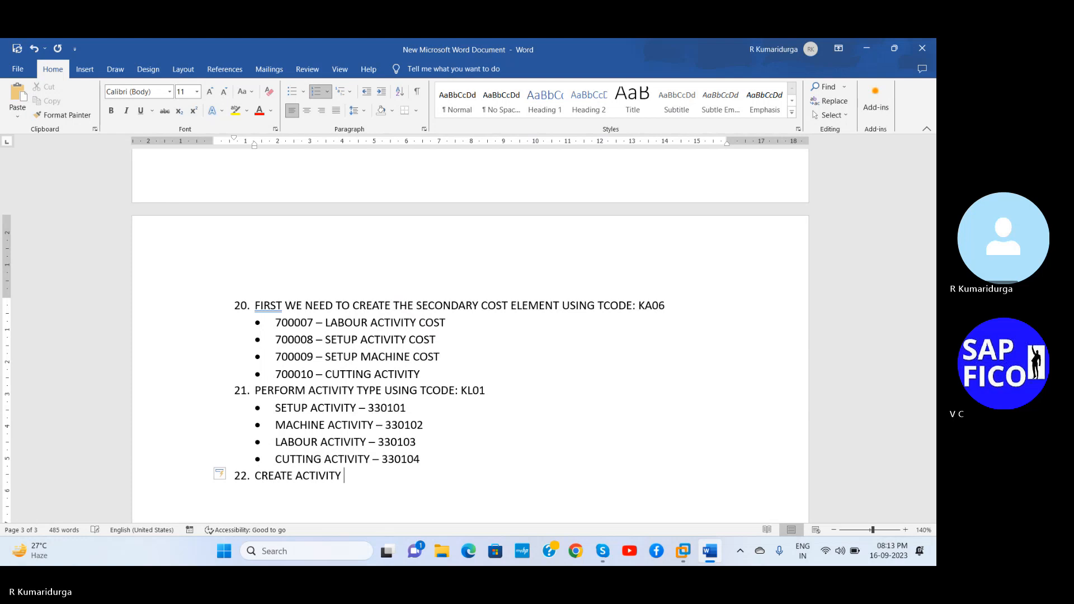
type(" TYPE GROU")
type("P")
type(" - K")
type("LH1")
key("Return")
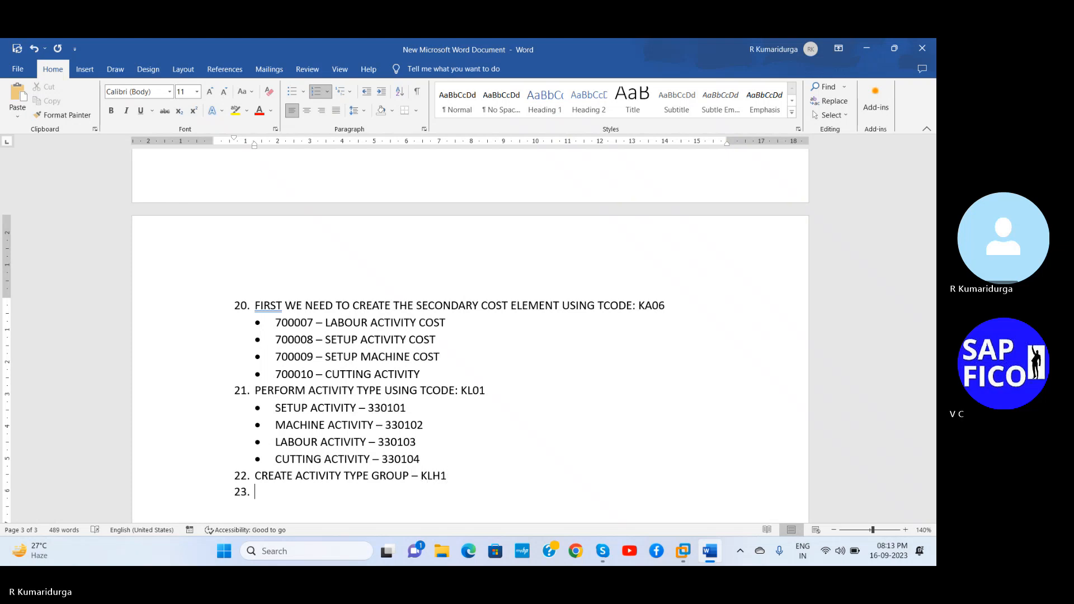
key("BackSpace")
type("*")
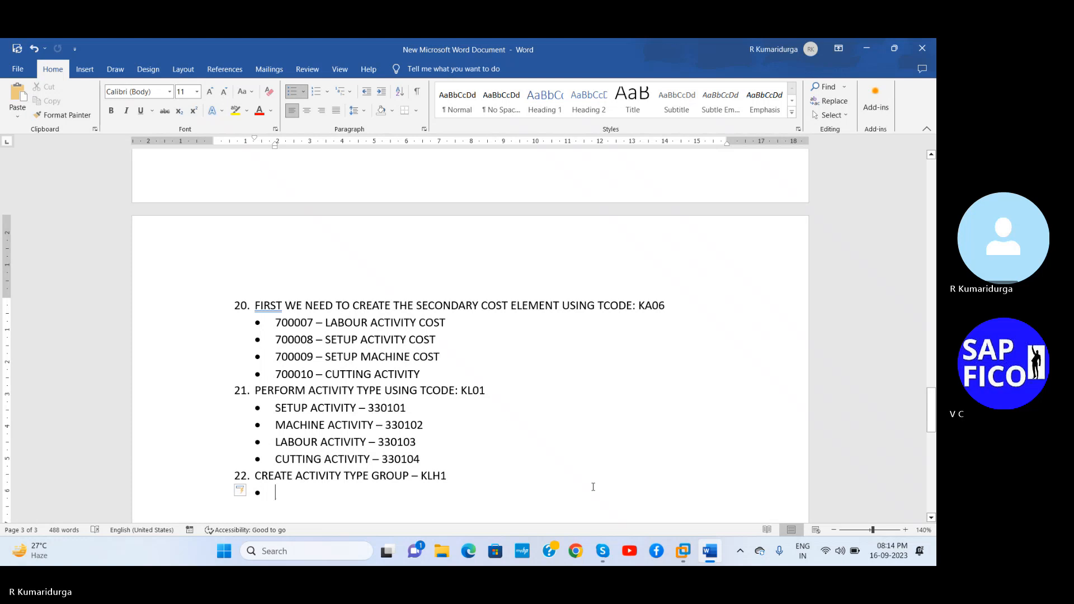
Step: Switch back to SAP and open transaction KLH1 for creating an activity type group
mouse_move(684, 553)
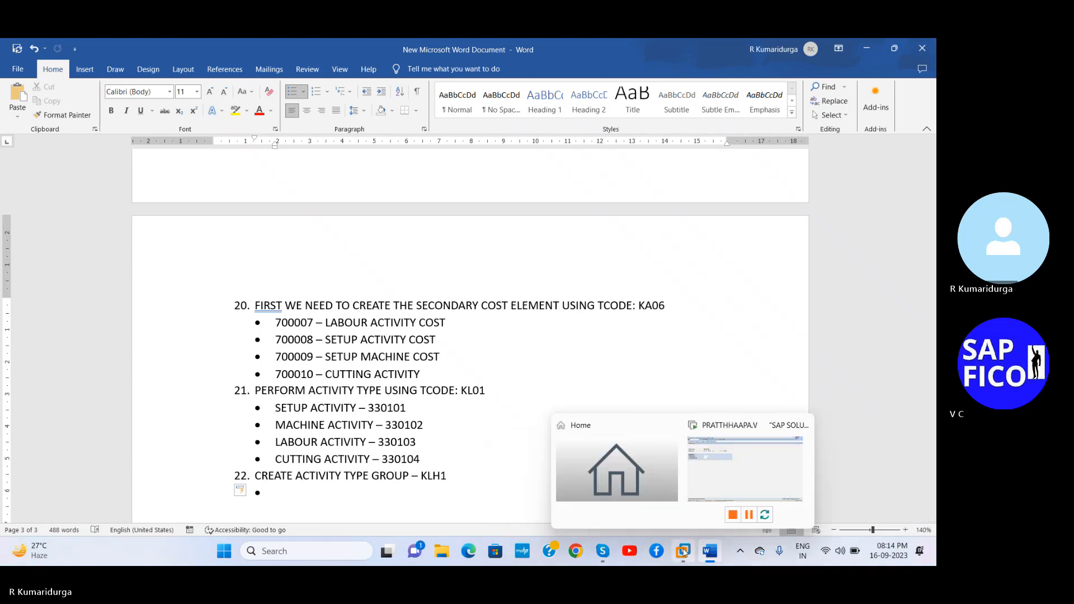
left_click(706, 476)
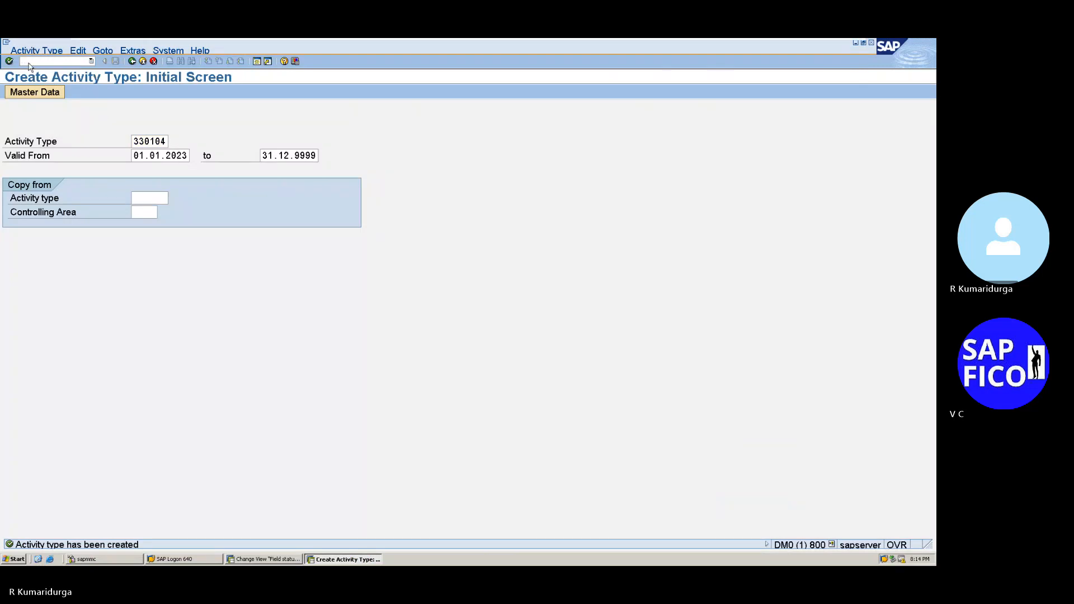
key("Return")
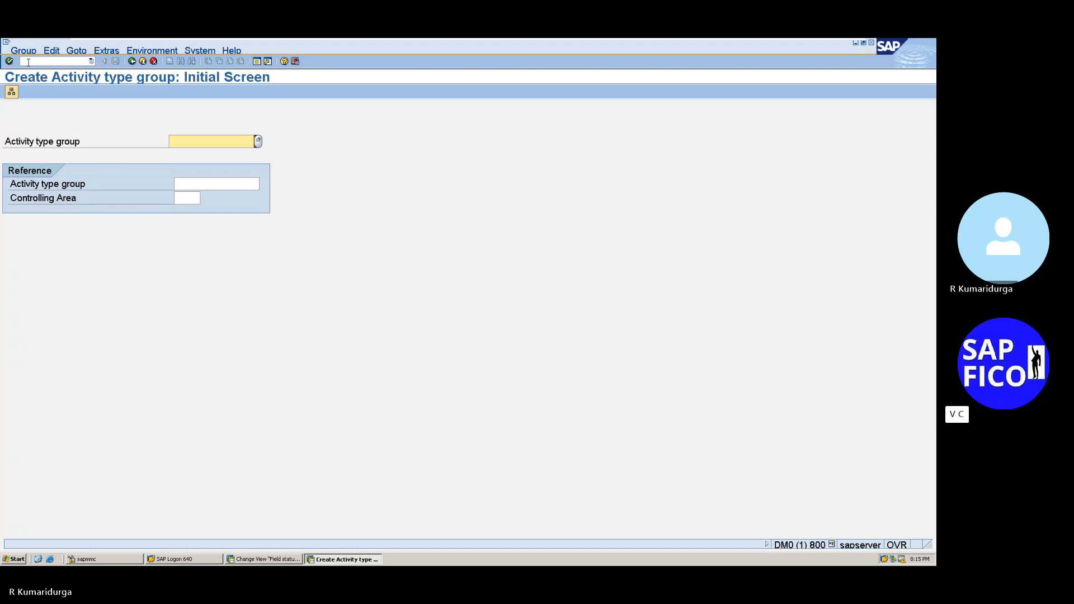
Step: Try to create the activity type group as PROD_ACTIVITY and with the name changed to PROD ACTIVITY
type("PROD_ACTIVITY")
key("Return")
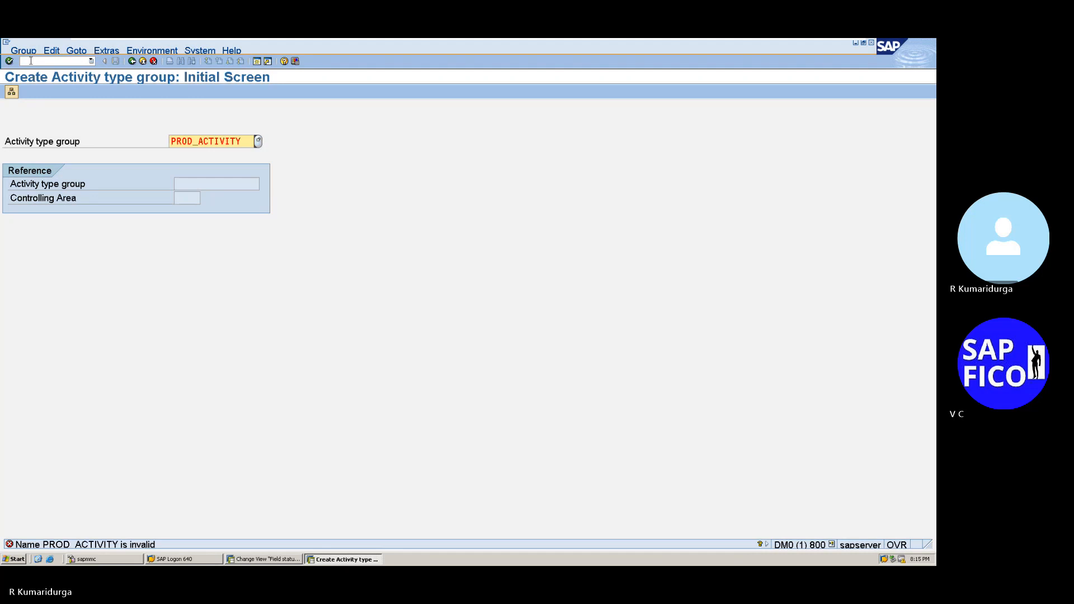
left_click(194, 142)
type("_")
key("BackSpace")
type("ACTIVITY")
key("Return")
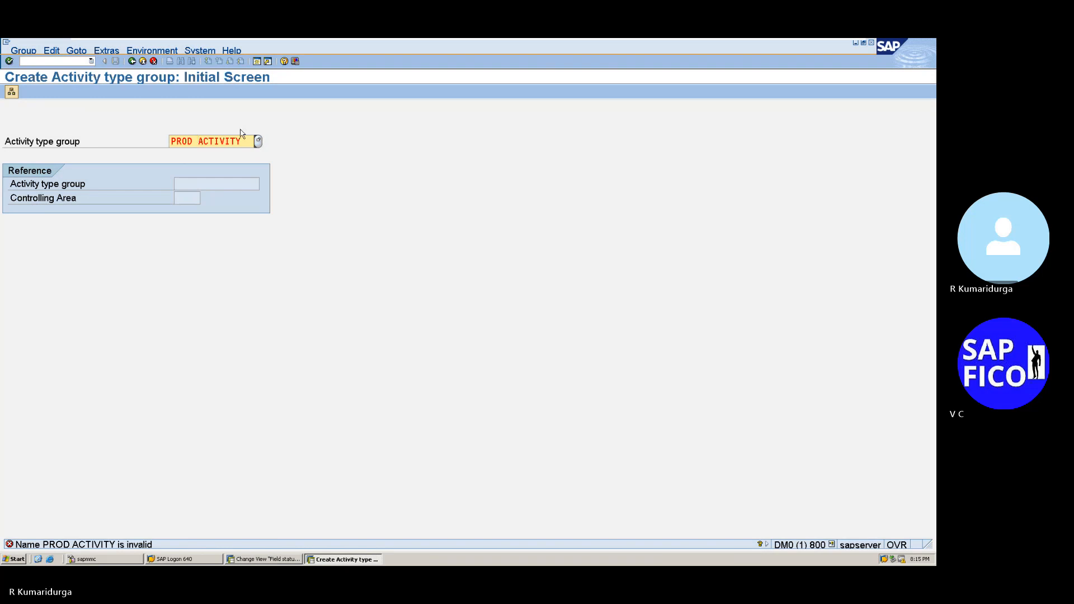
Step: Search for existing activity type groups in controlling area DUR2 and close the search without selecting one
left_click(258, 141)
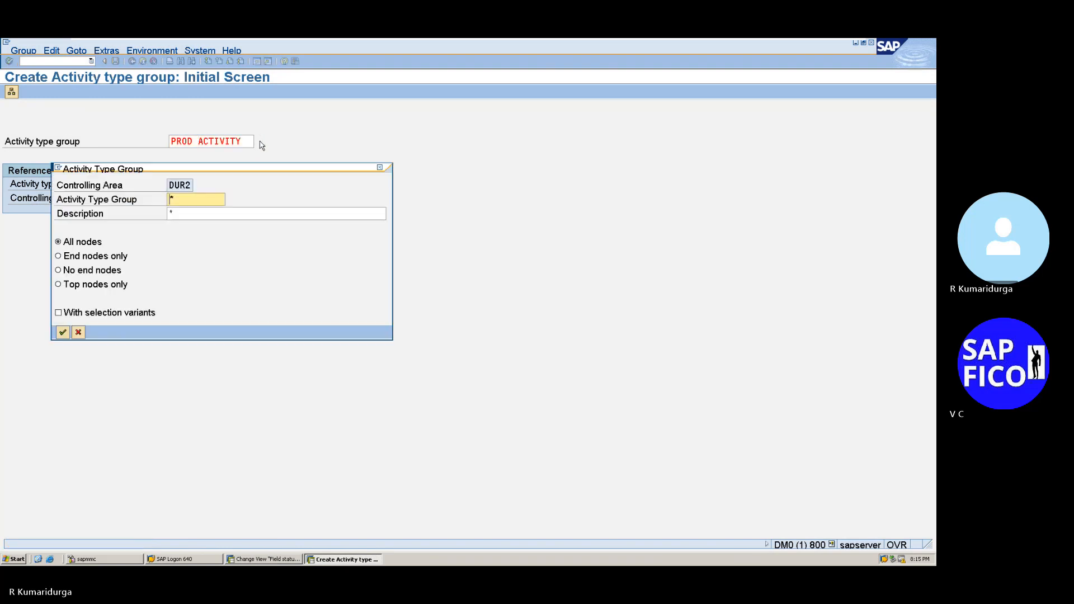
left_click(63, 332)
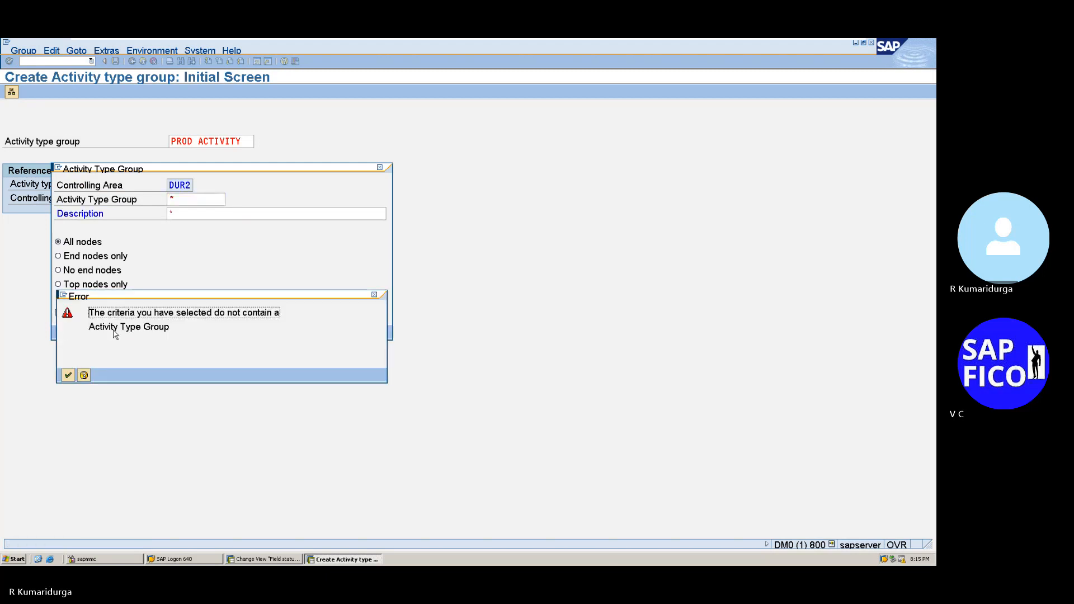
left_click(374, 295)
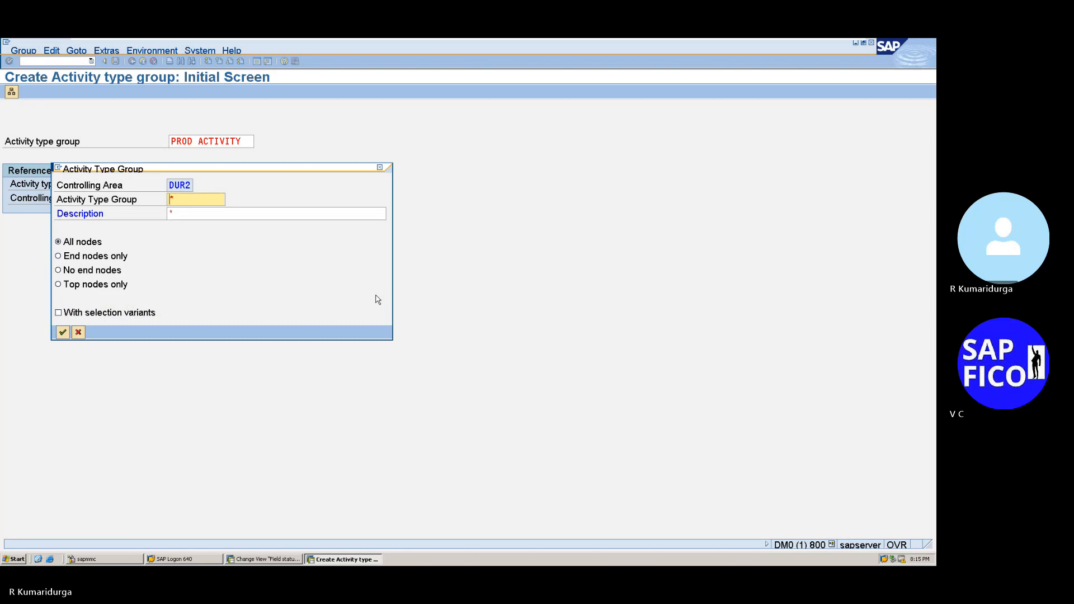
left_click(380, 168)
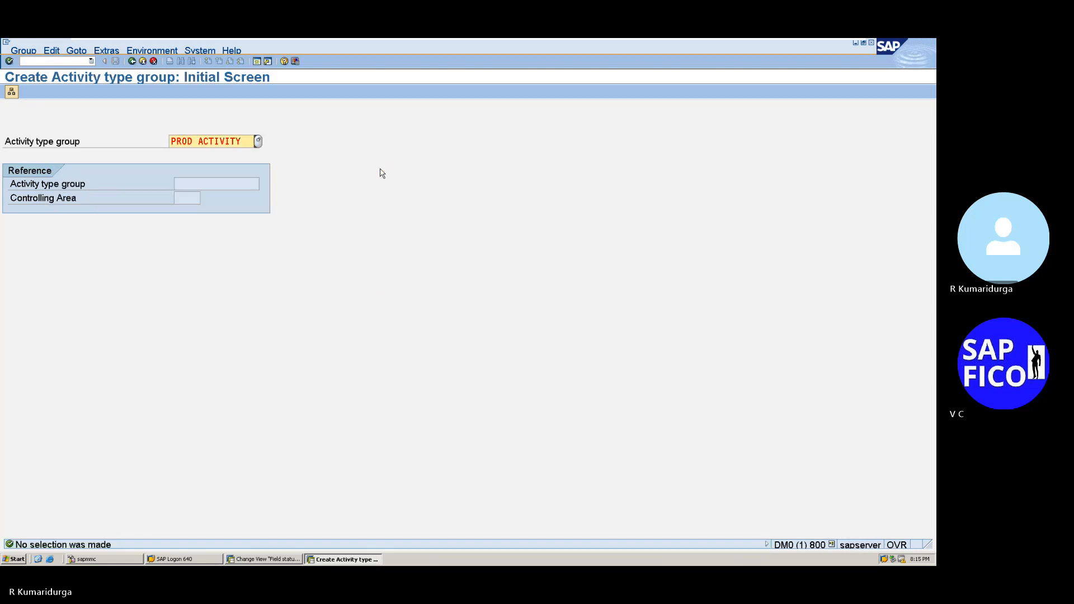
left_click(258, 141)
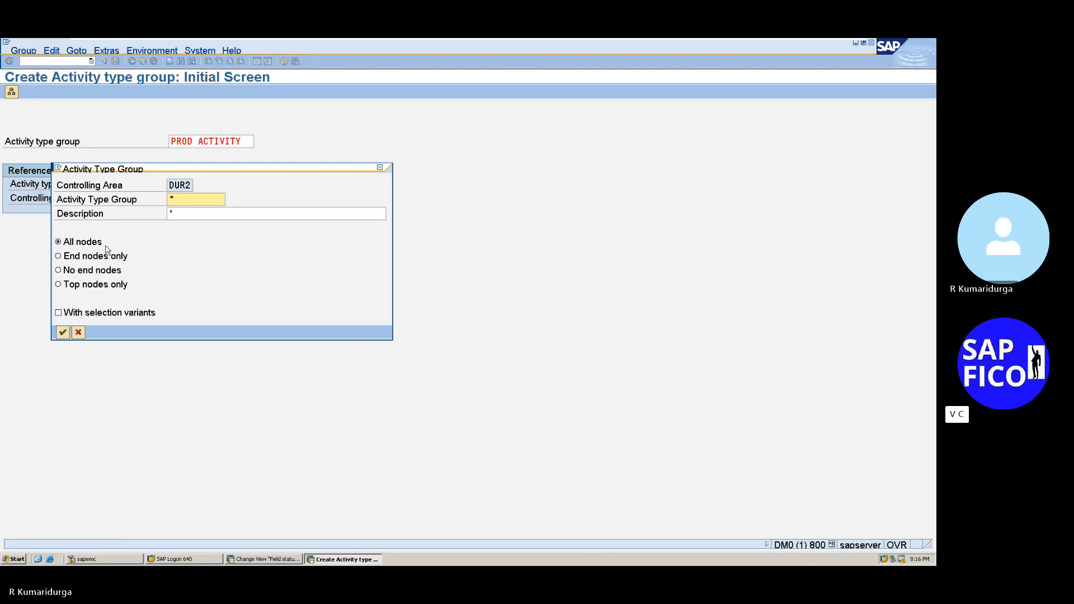
left_click(381, 169)
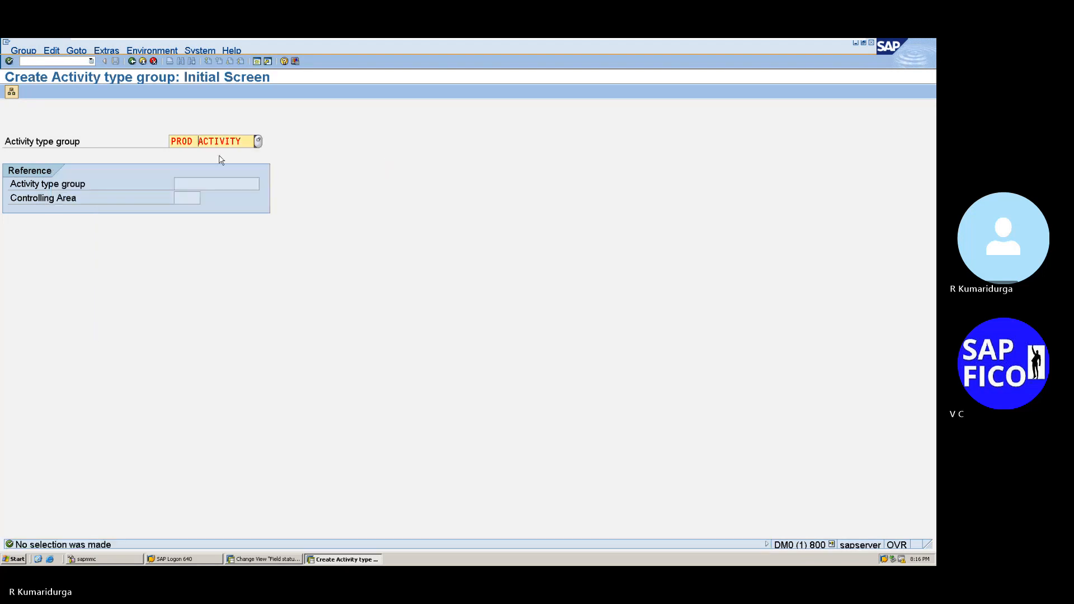
Step: Shorten the activity type group name to PRODACT and open its structure for creation
key("BackSpace")
key("Return")
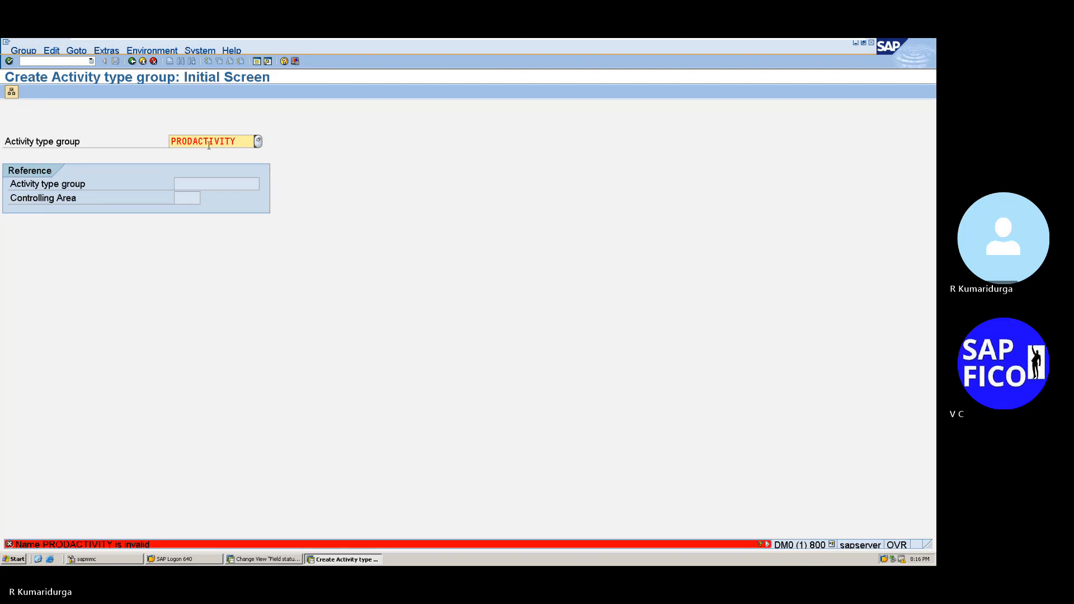
left_click_drag(208, 142, 188, 142)
left_click(198, 142)
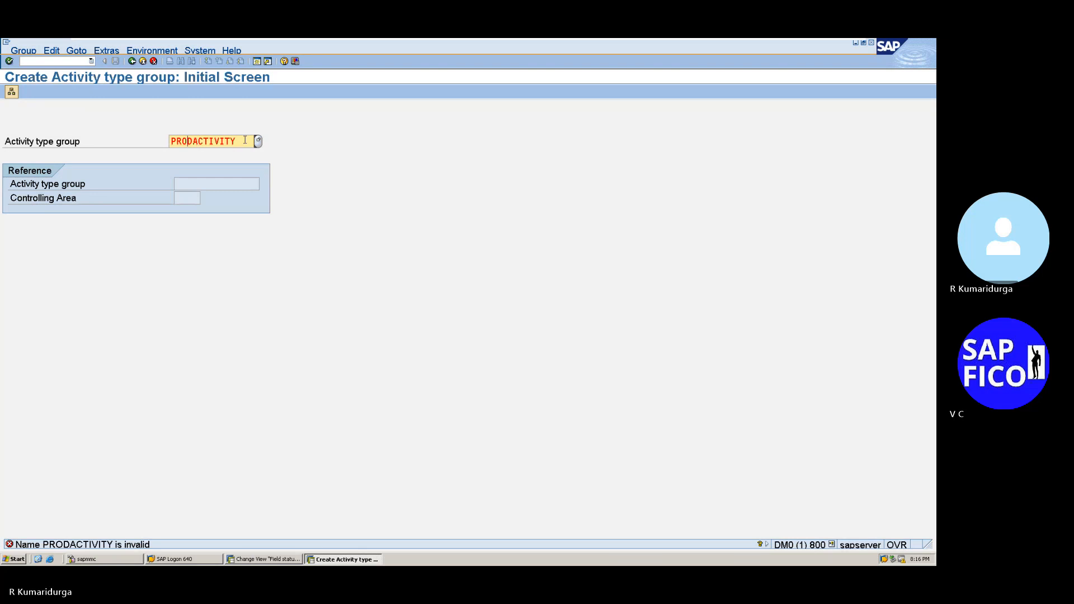
key("BackSpace")
key("BackSpace")
key("BackSpace")
key("BackSpace")
key("BackSpace")
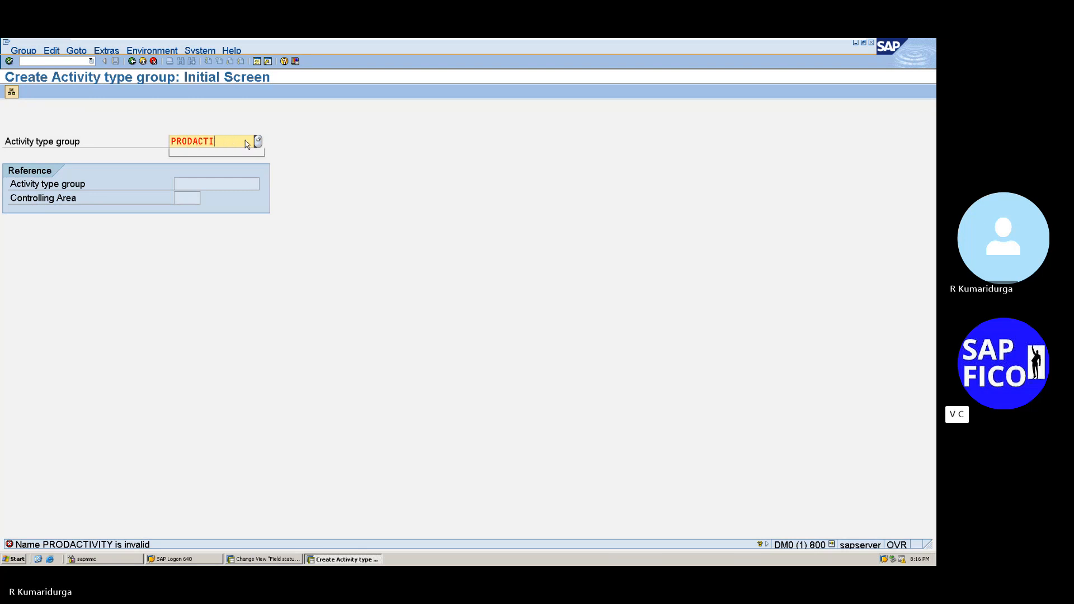
key("Return")
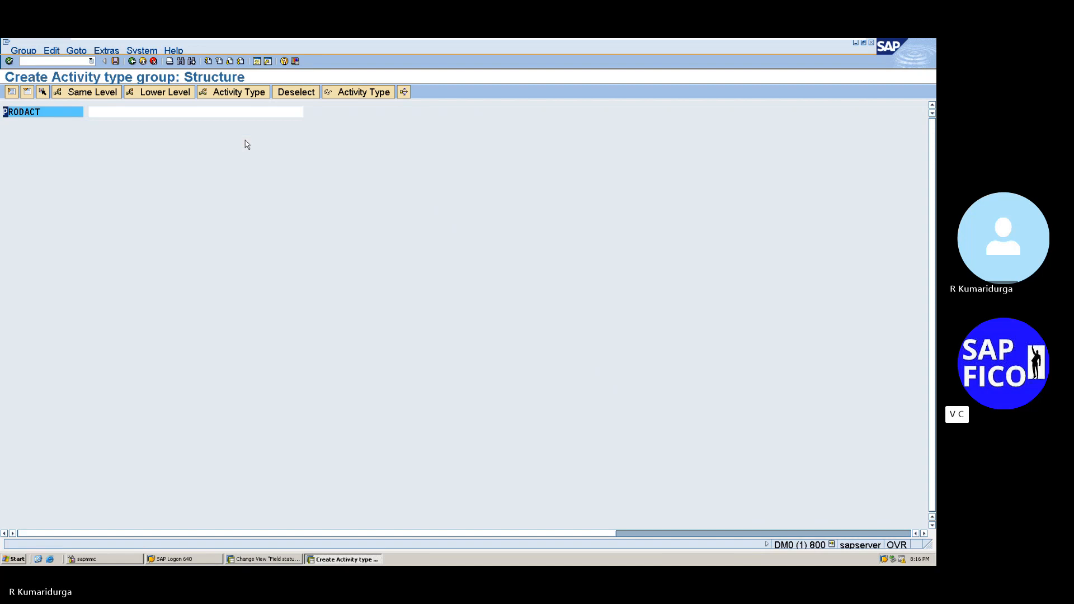
Step: Describe the PRODACT group as PRODUCTION ACTIVITY GROUP
left_click(102, 110)
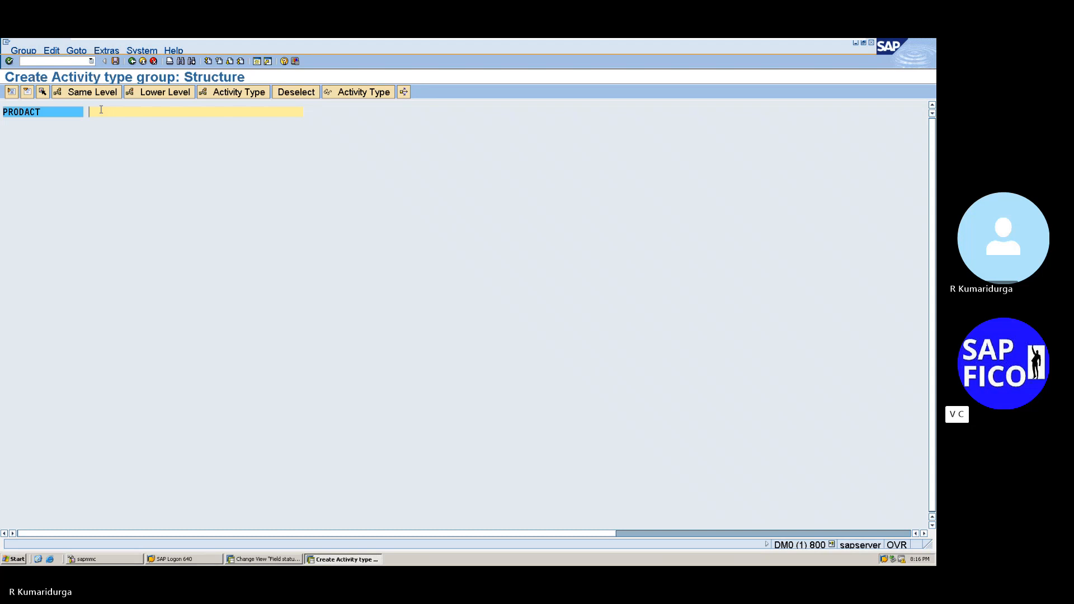
type("PRODUCTION")
type(" ACTIVITY")
type(" GOR")
key("BackSpace")
key("BackSpace")
type("ROUP")
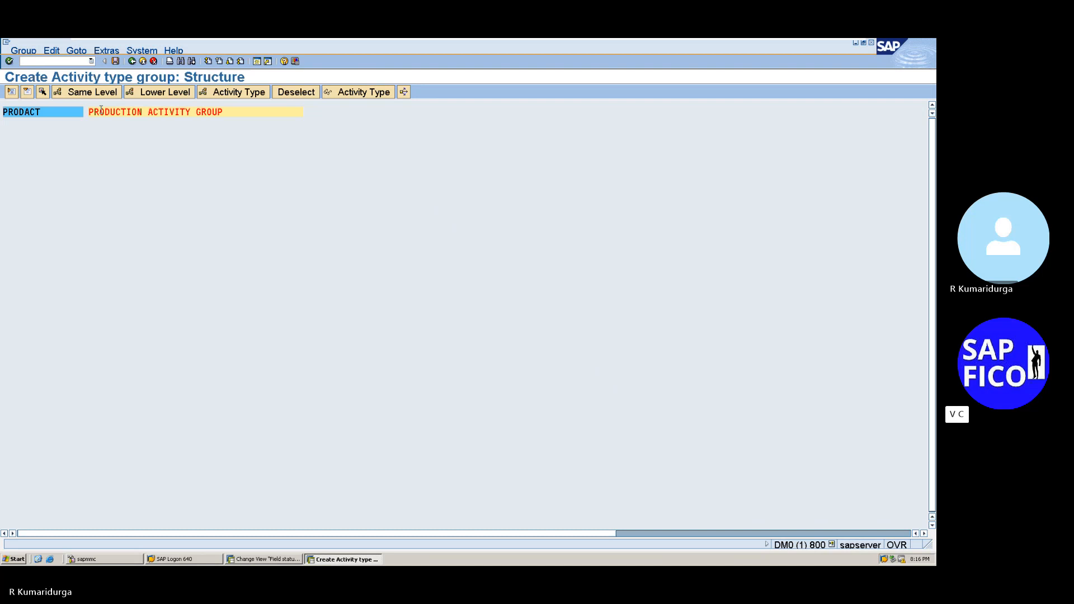
key("Return")
Step: Insert activity type entries under PRODACT and enter 330101 and 330102 in the first two rows
left_click(218, 93)
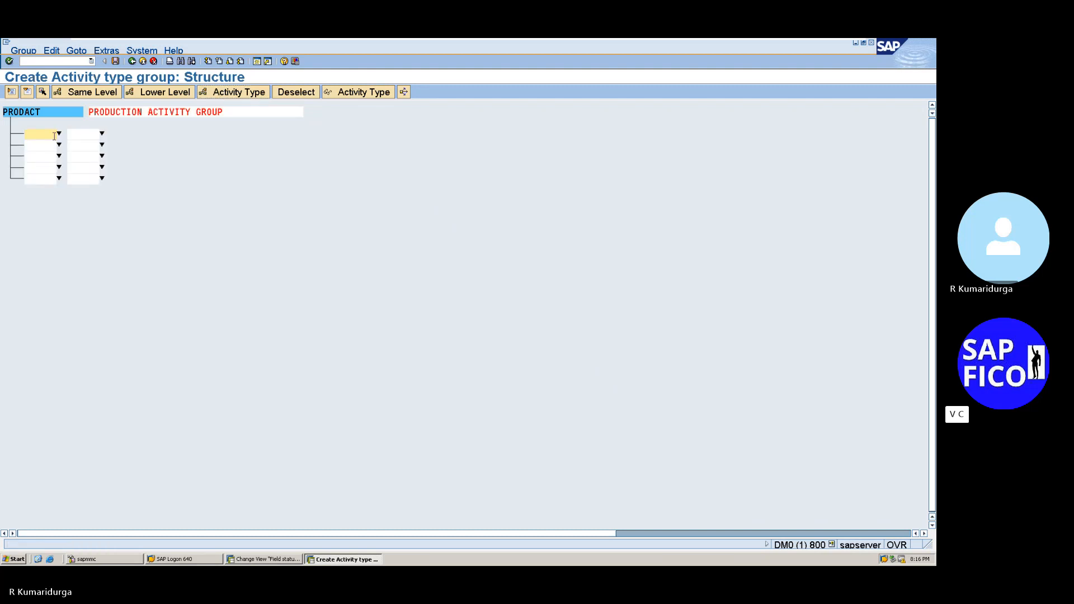
type("330101")
left_click(76, 132)
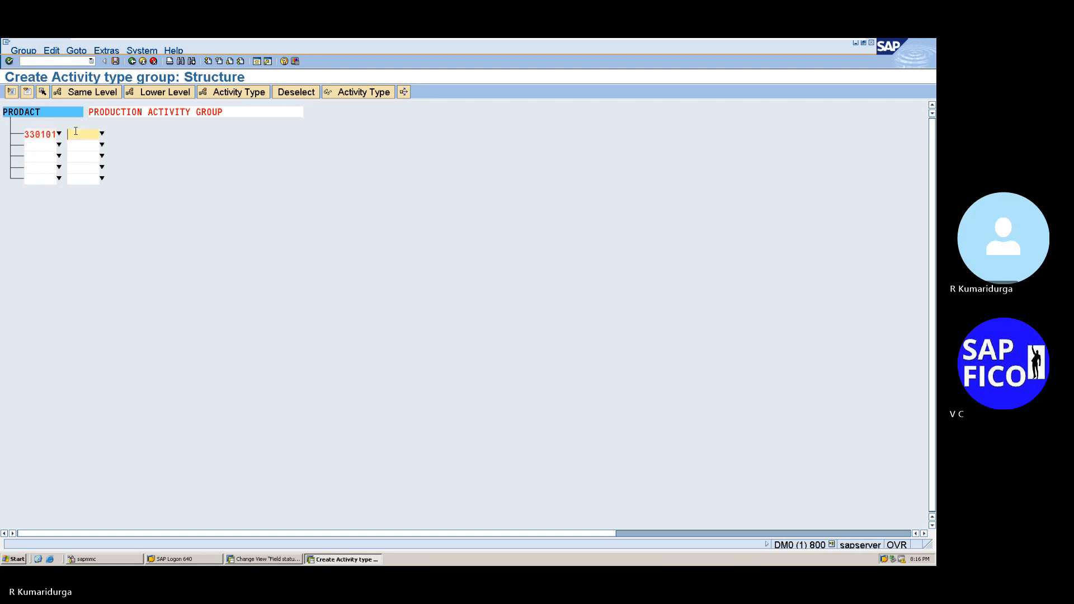
left_click(41, 141)
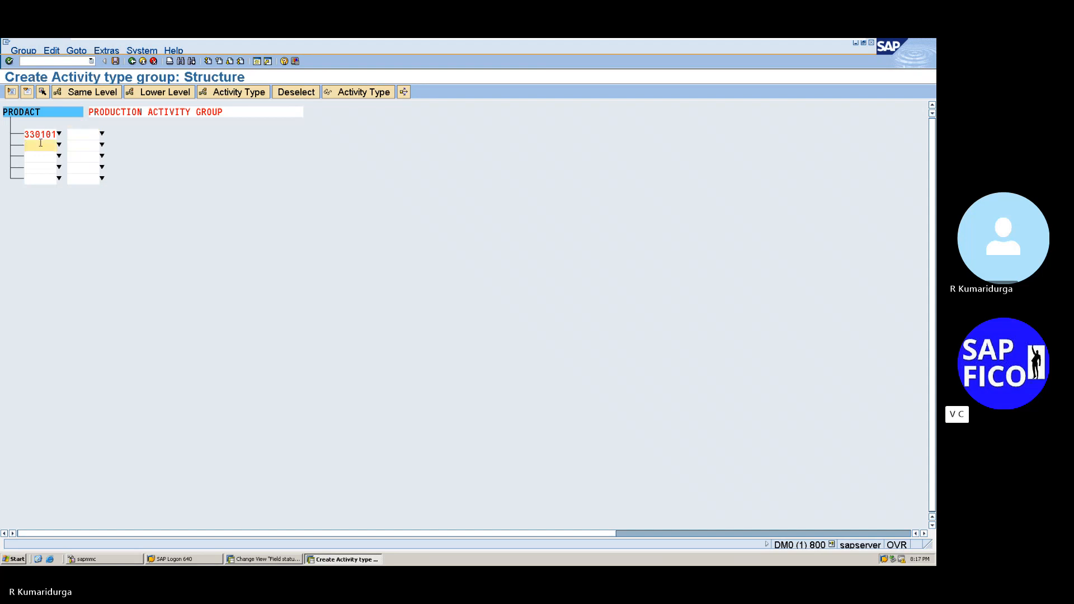
type("330102")
key("Down")
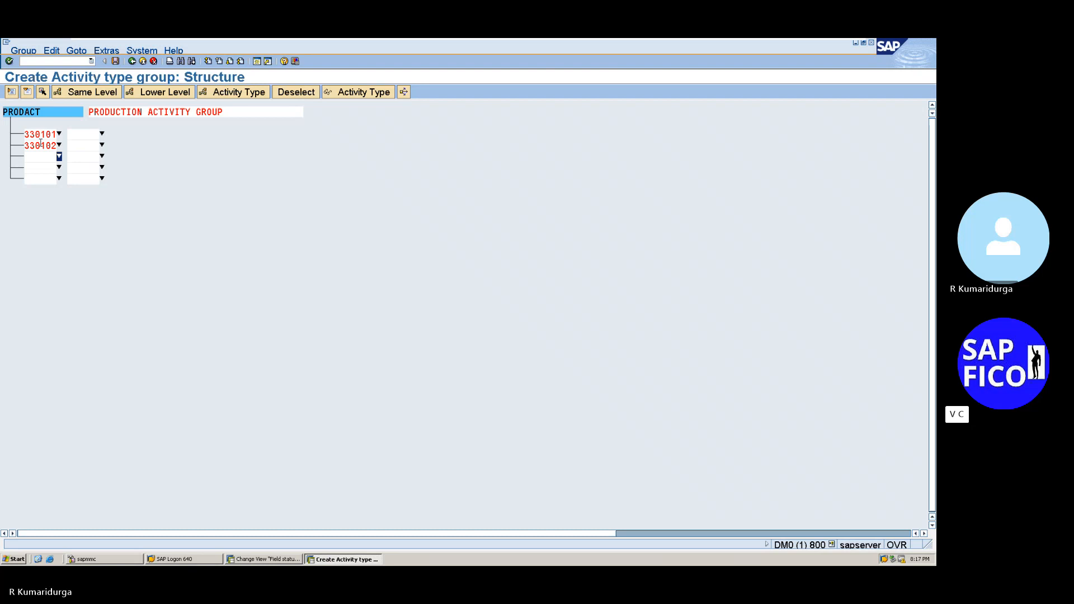
Step: Add activity types 330103 and 330104 to the PRODACT group and save the group
left_click(39, 159)
type("33010")
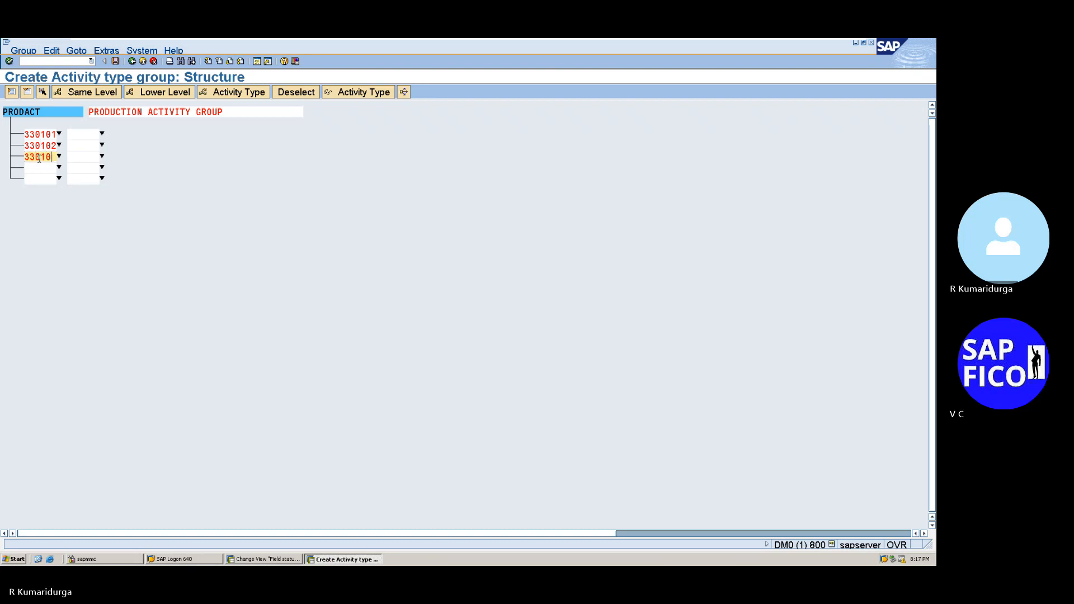
type("2")
key("BackSpace")
type("3")
left_click(37, 169)
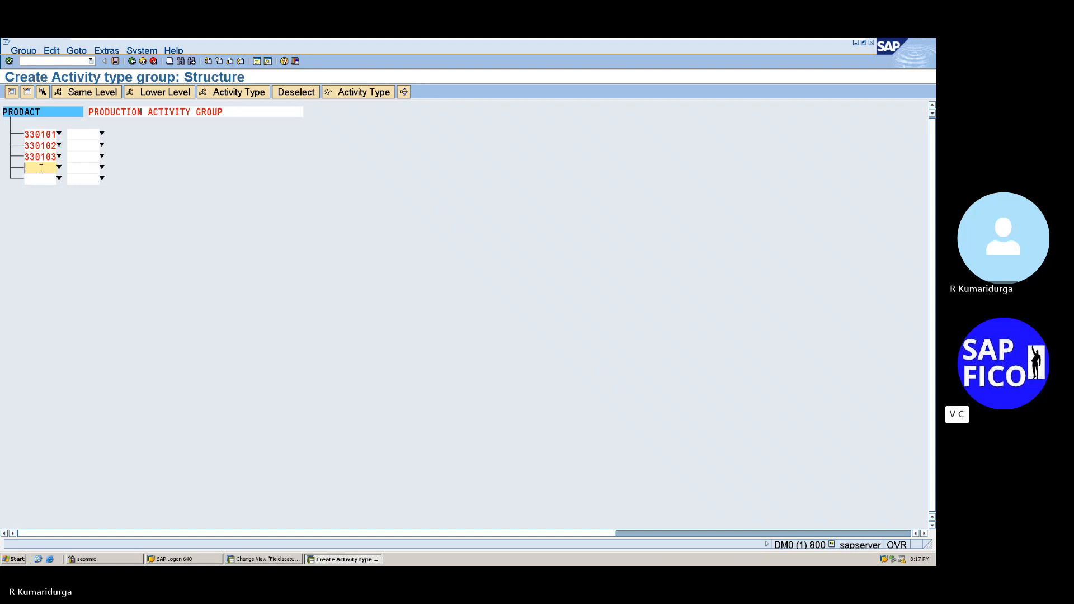
type("330104")
key("Return")
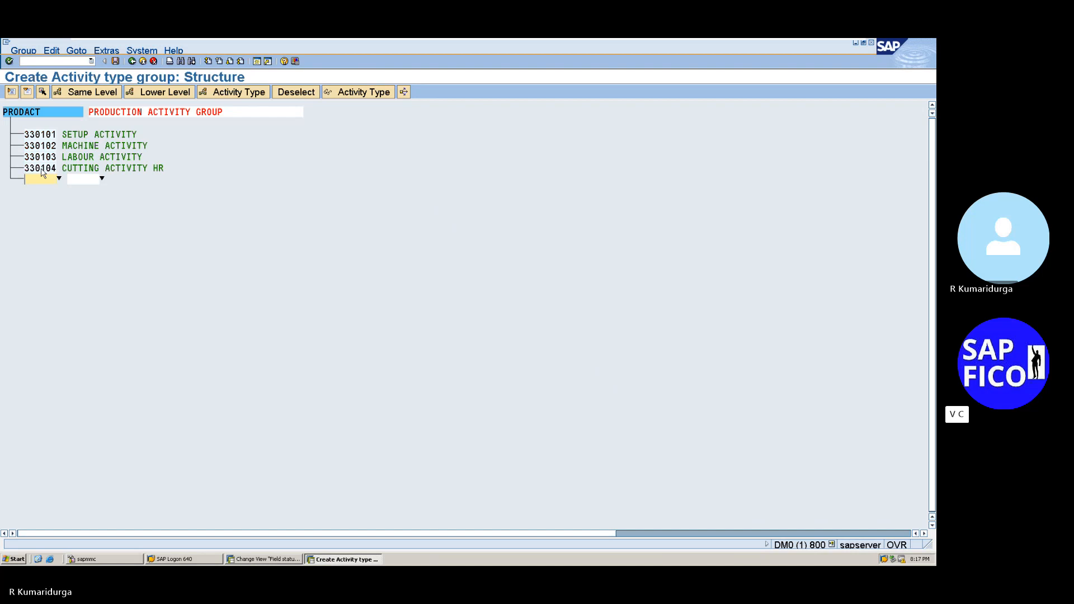
left_click(116, 63)
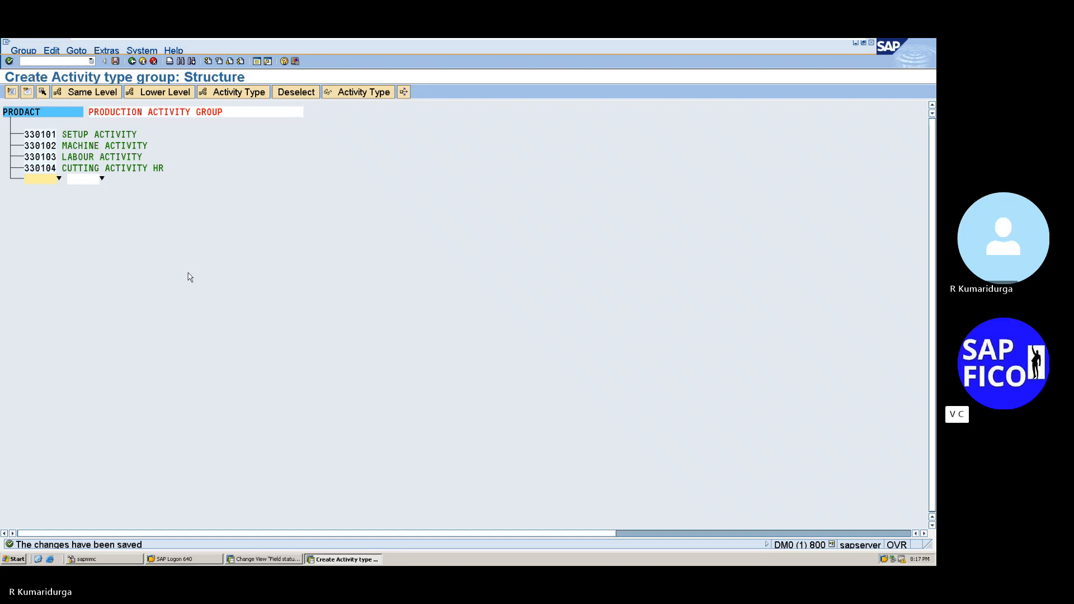
Step: Switch to Word, fill the empty bullet under item 22 with PRDACT---ASSIGN THE ACTIVITY TYPE, and save the document
mouse_move(516, 40)
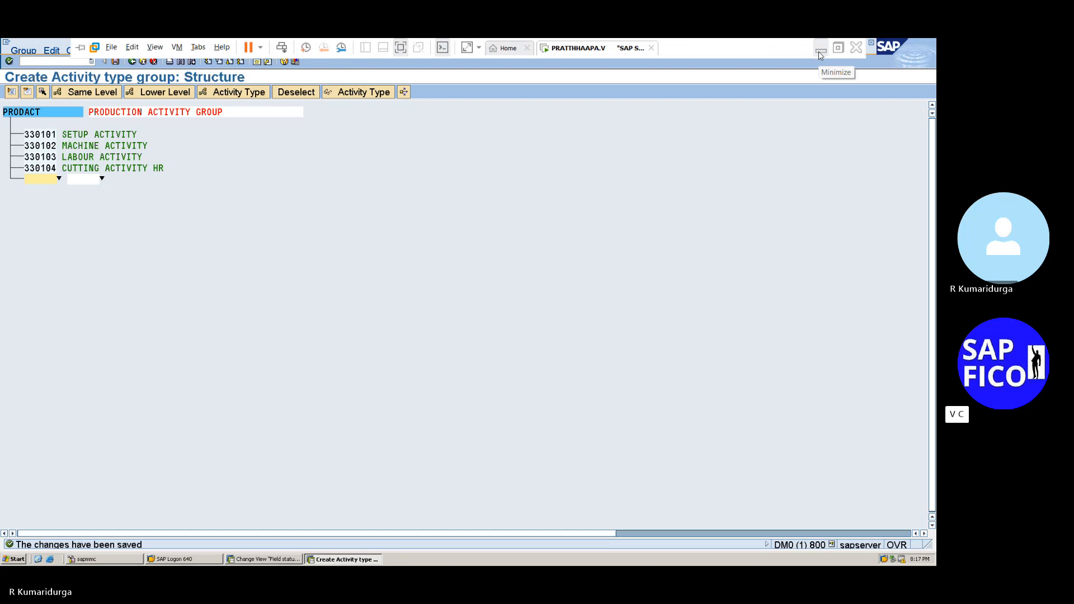
left_click(820, 52)
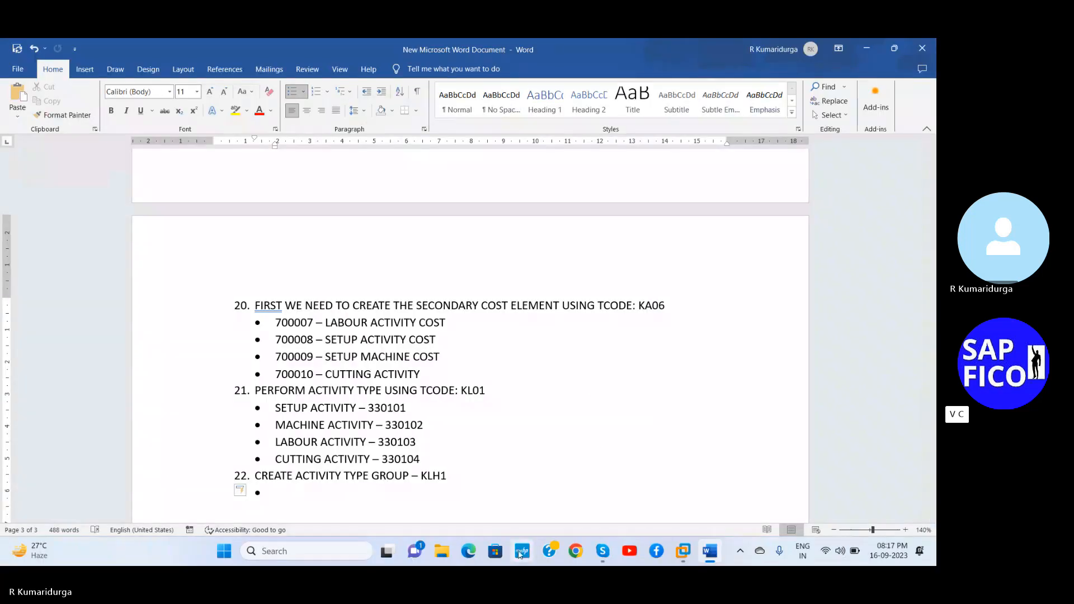
type("PRDACT")
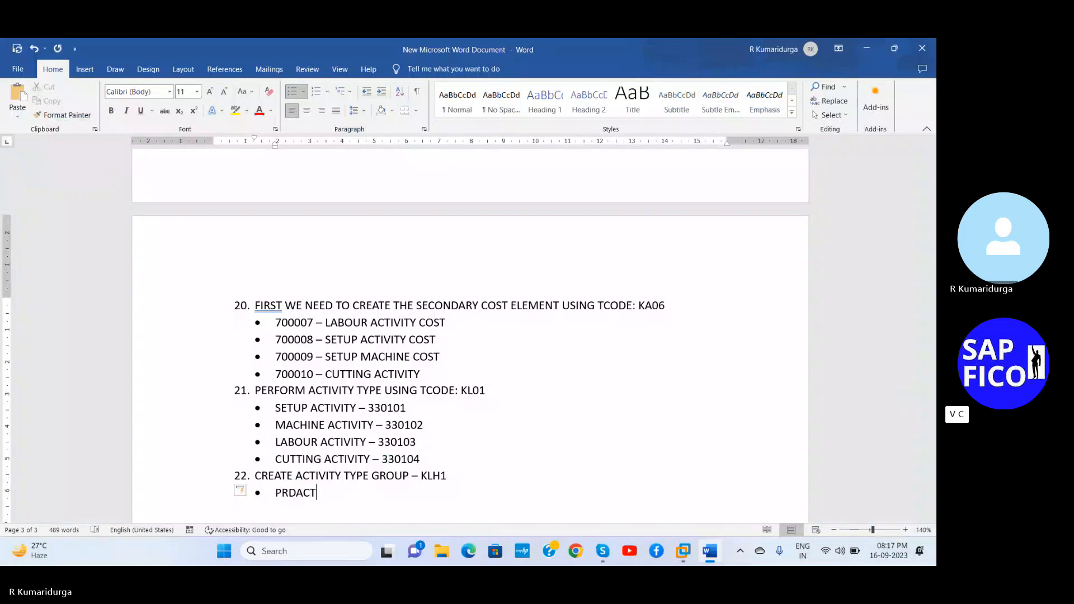
key("ctrl+s")
type("---ASSIGN THE ACTIVITY TYPE")
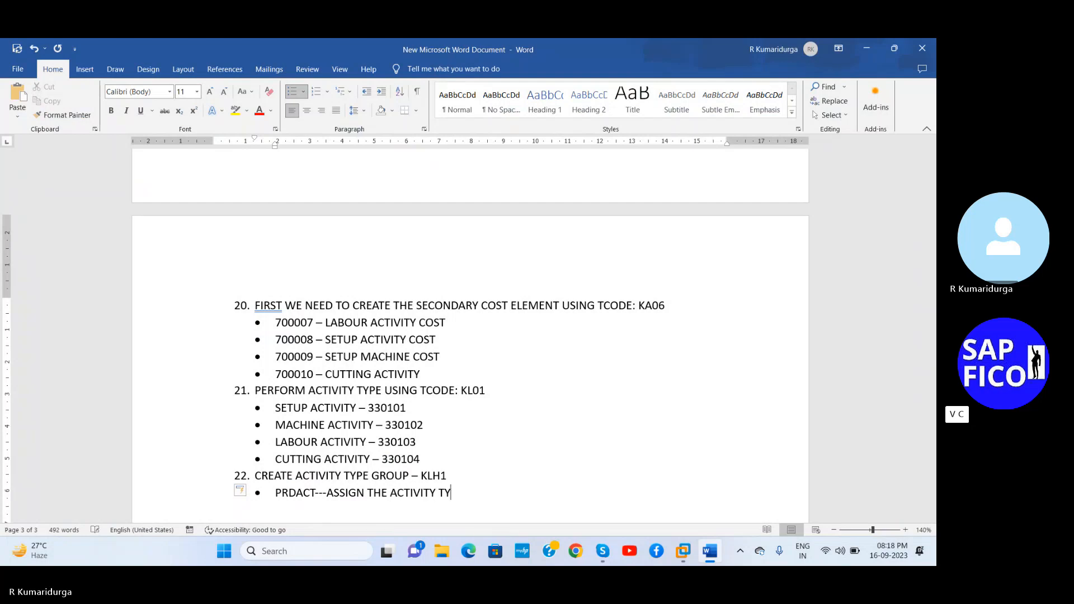